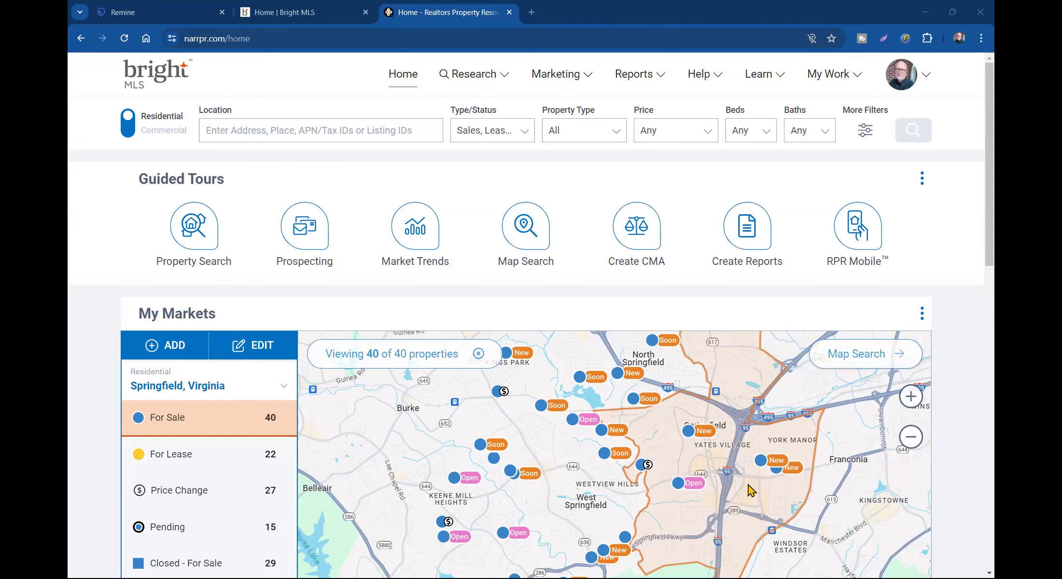
- Return to Chrome's Bright MLS home page and log in to reach the Workspace dashboard
key(alt+Tab)
key(alt+Tab)
key(alt+Tab)
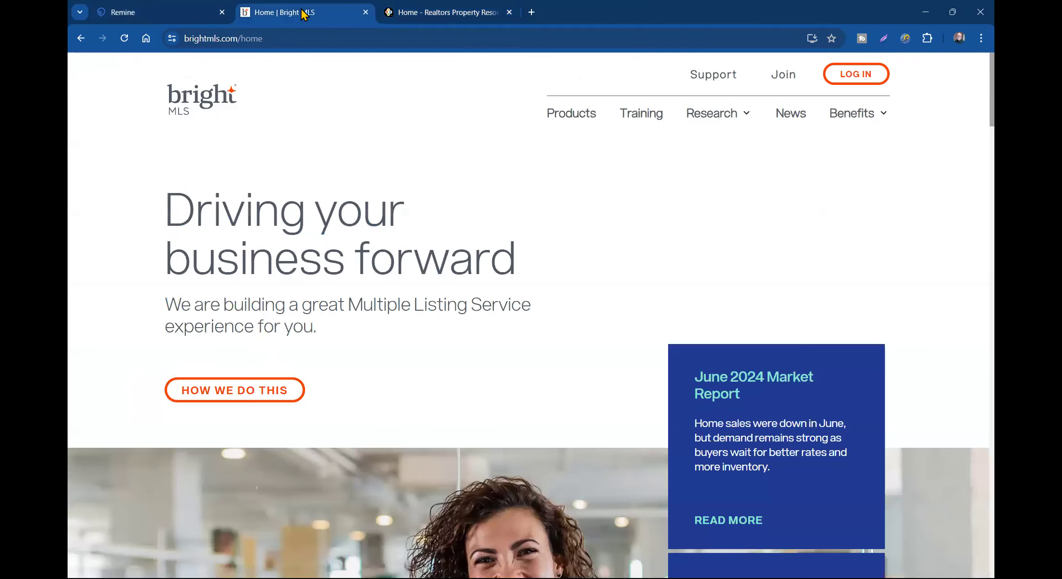
click(301, 12)
click(857, 74)
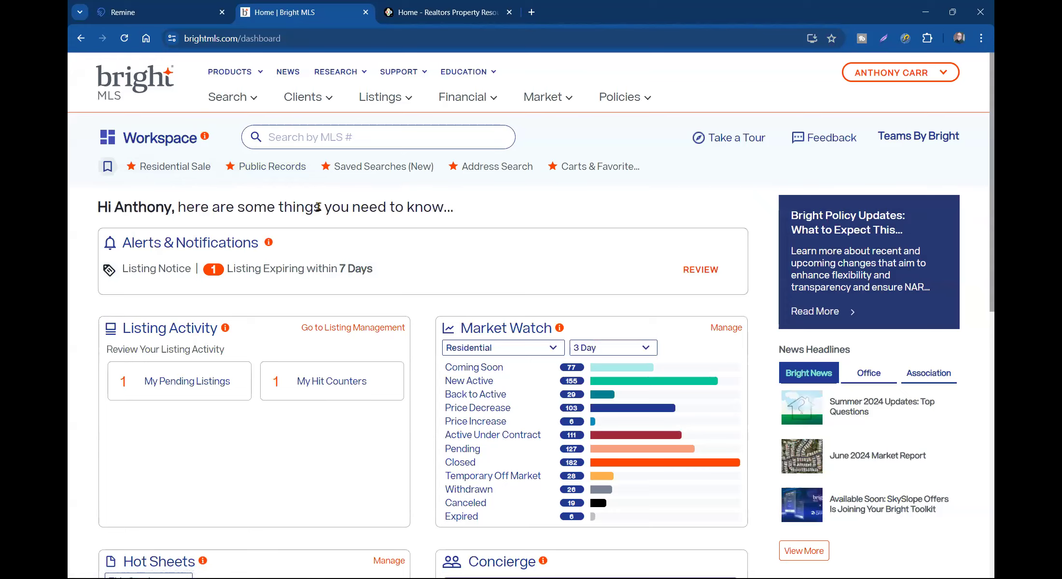
- Start a Residential Sale search with Fairfax VA as the county
click(230, 98)
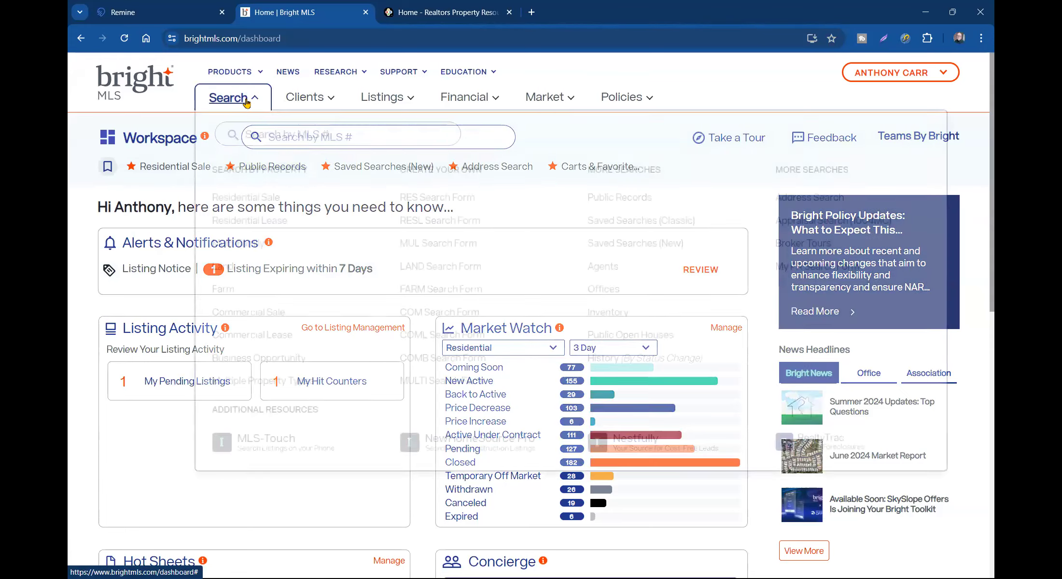
click(245, 198)
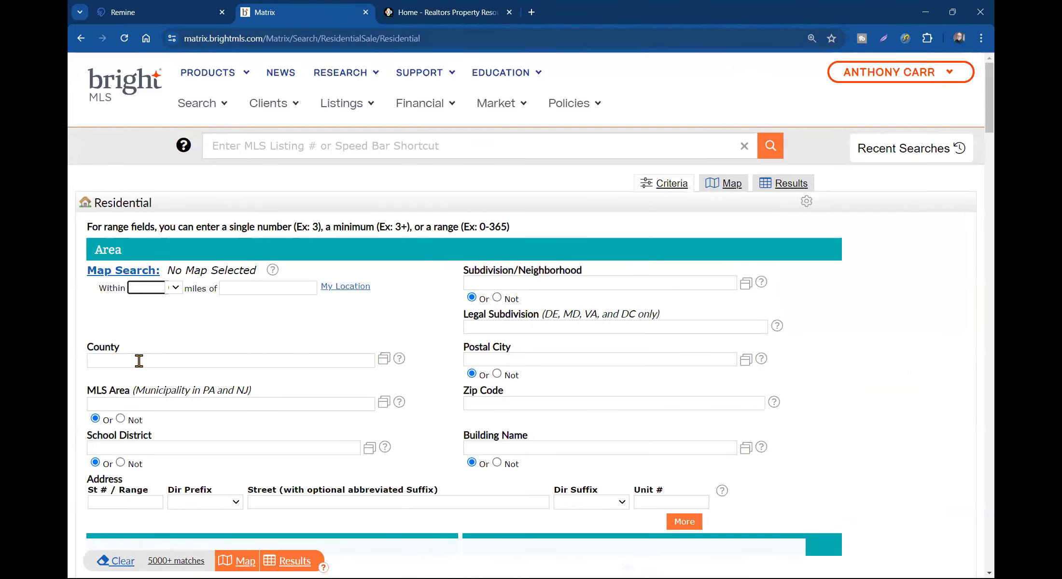
click(140, 360)
text(fairfax)
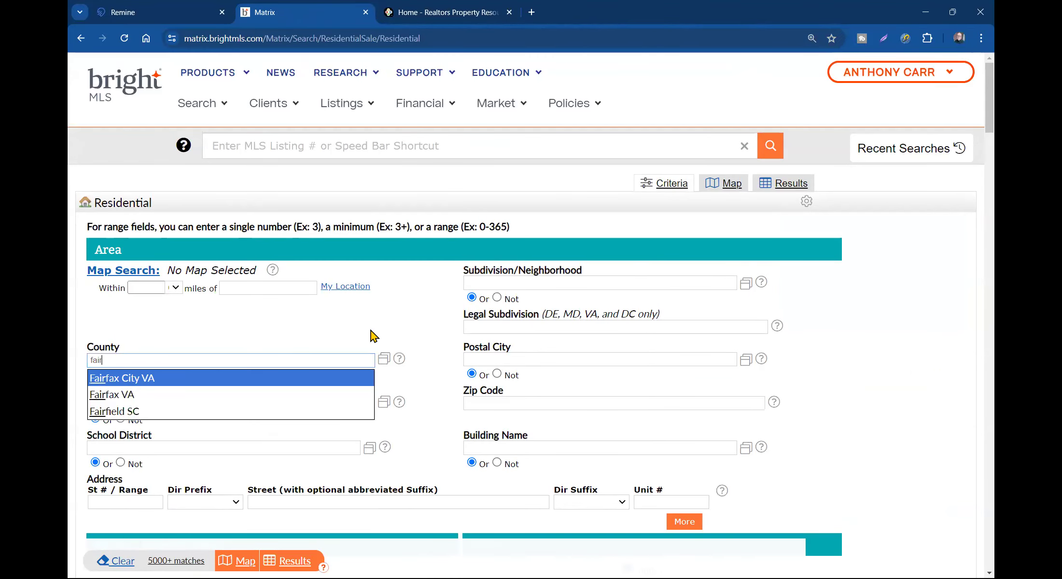
key(Down)
key(Return)
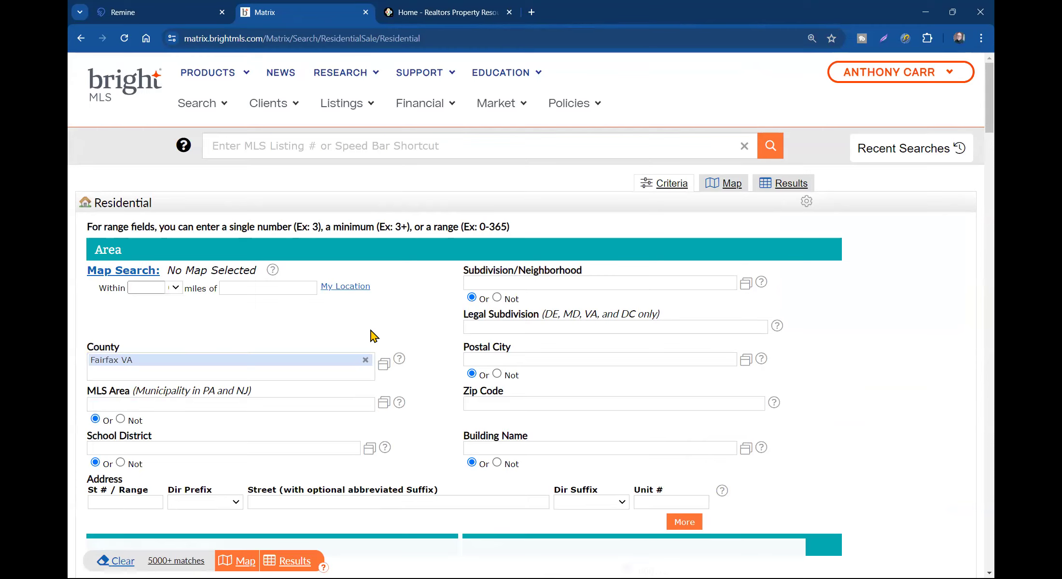
- Add Falls Church VA as postal city and Falls Church City VA as a second county
click(518, 355)
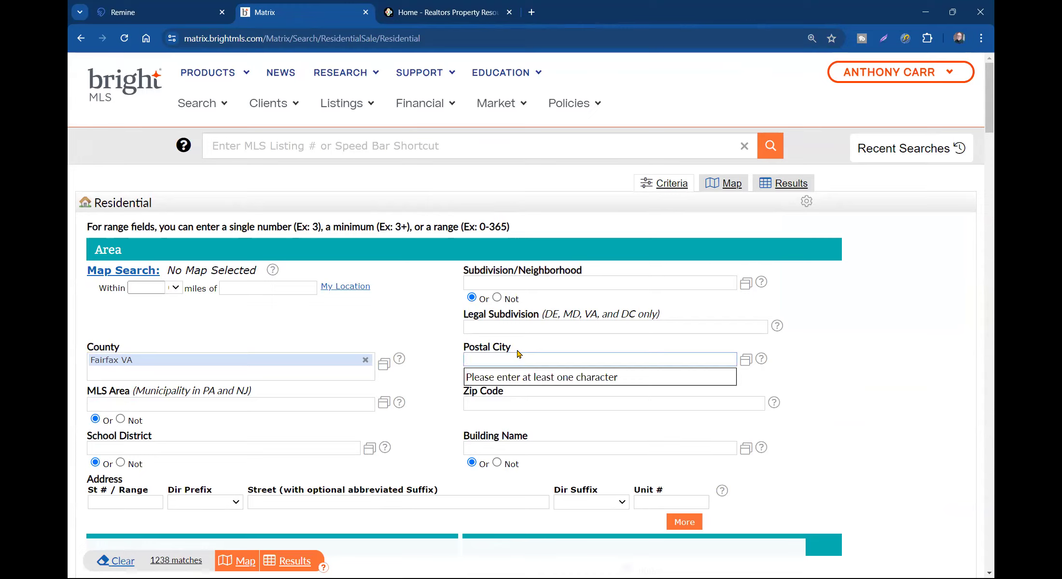
text(falls)
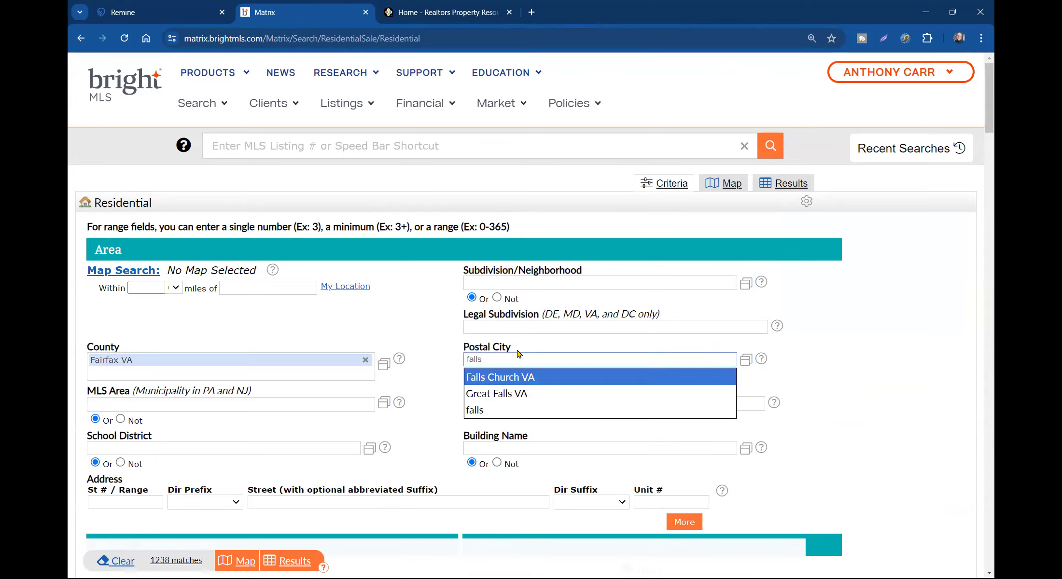
click(523, 380)
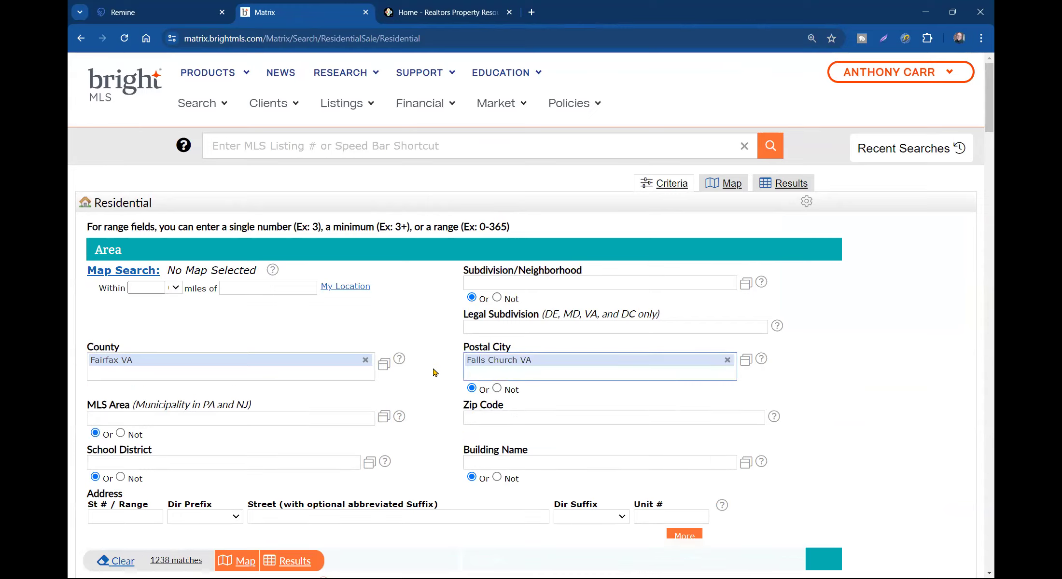
click(312, 379)
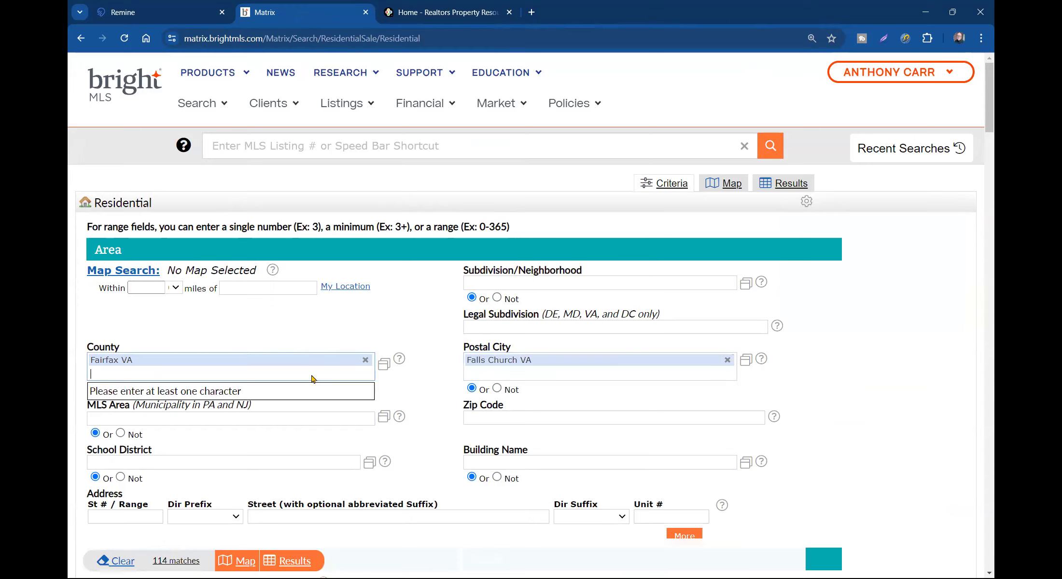
text(falls)
key(Return)
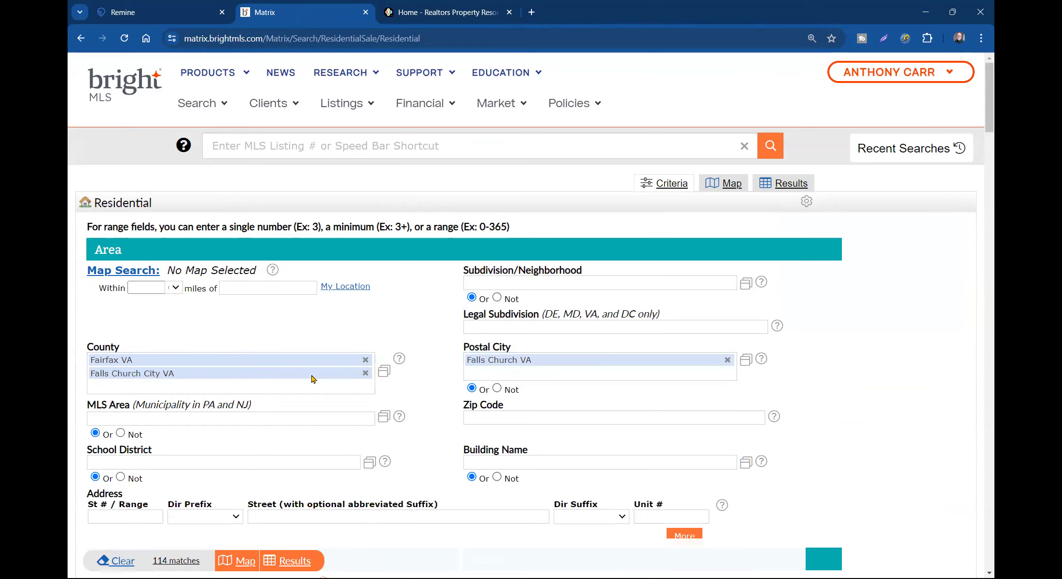
- Exclude Coming Soon listings and limit the structure type to Detached
scroll(312, 378, down, 5)
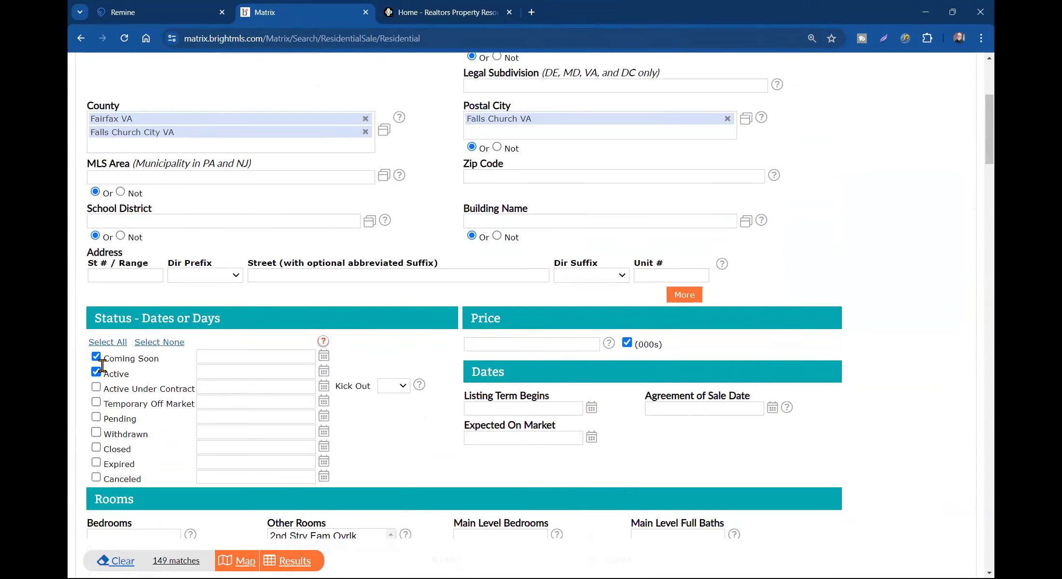
click(96, 357)
scroll(295, 302, up, 5)
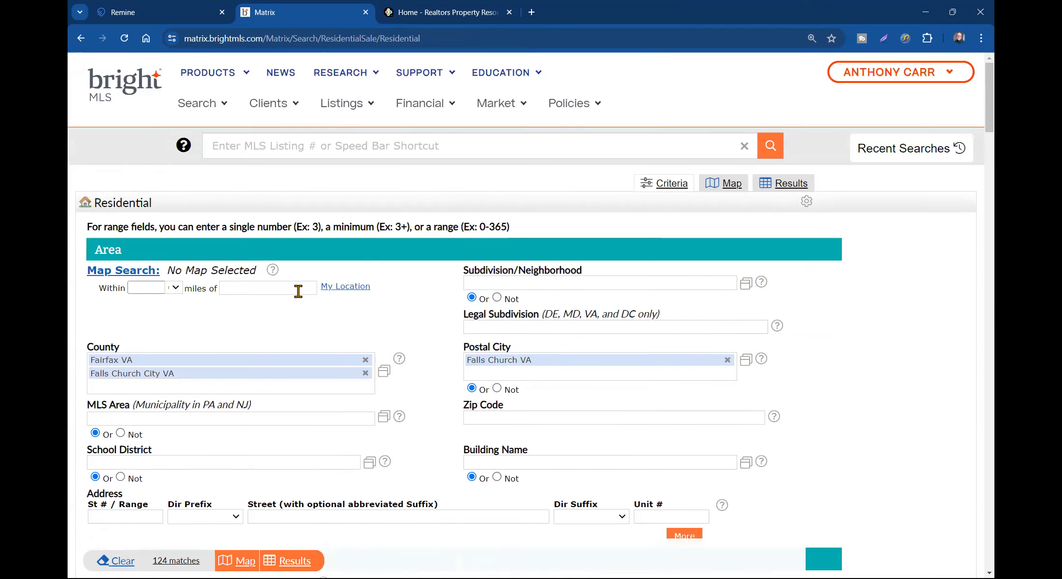
scroll(283, 304, down, 9)
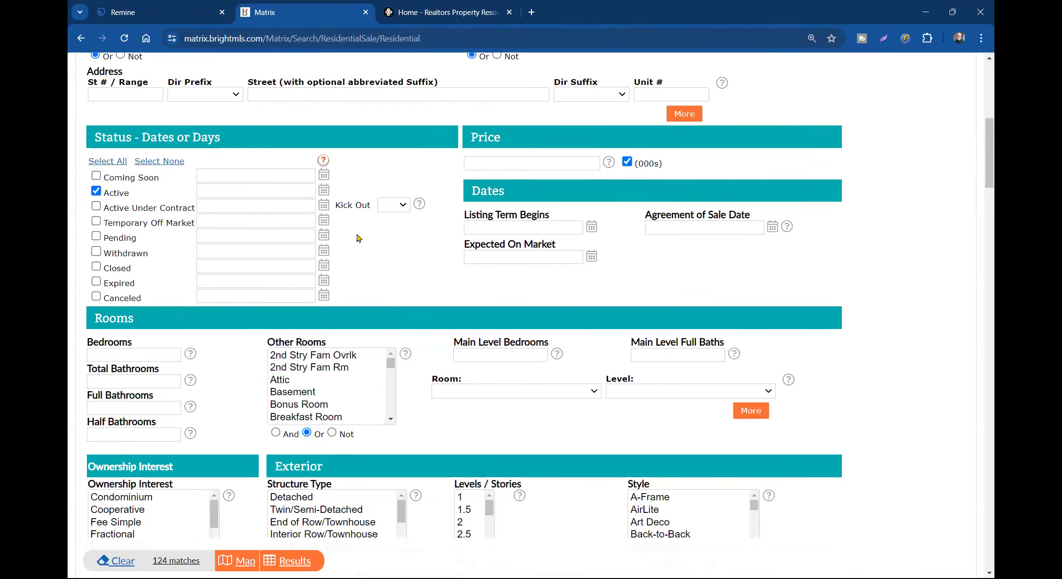
scroll(333, 385, down, 3)
click(299, 498)
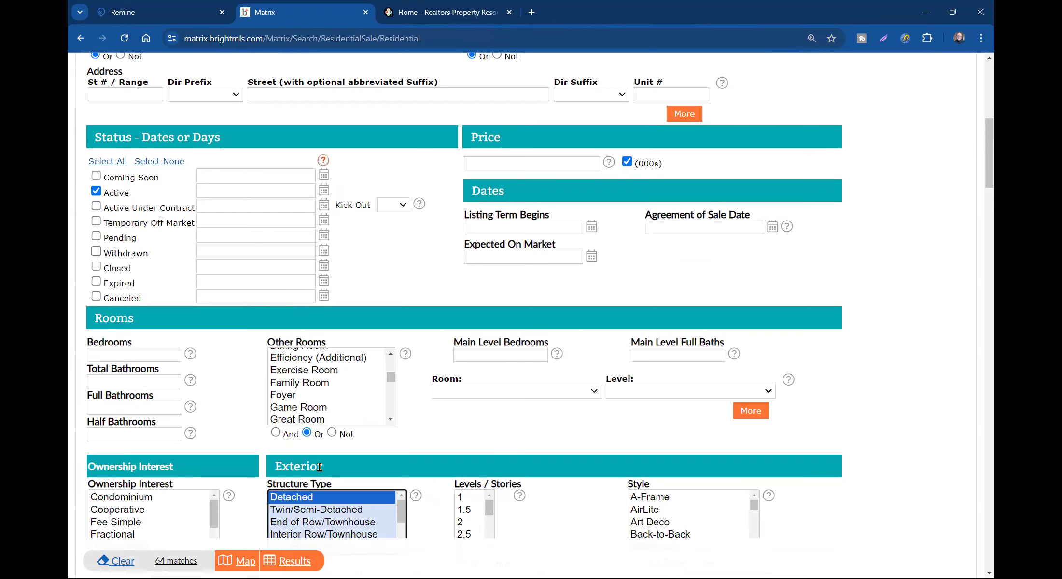
- Require 3-4 bedrooms and 2+ full bathrooms in the search
click(154, 356)
text(3)
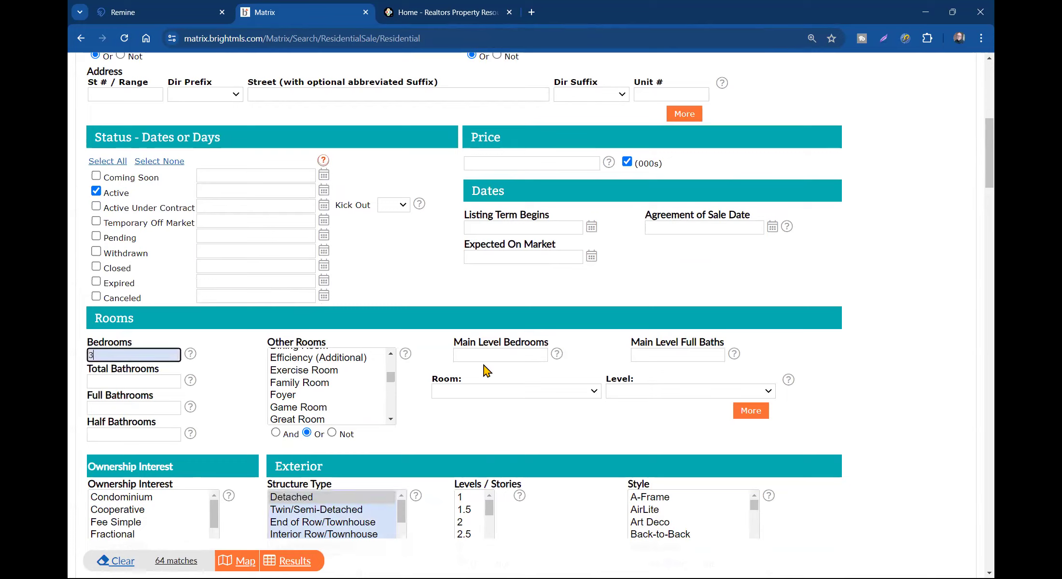
text(-4)
click(134, 410)
text(2+)
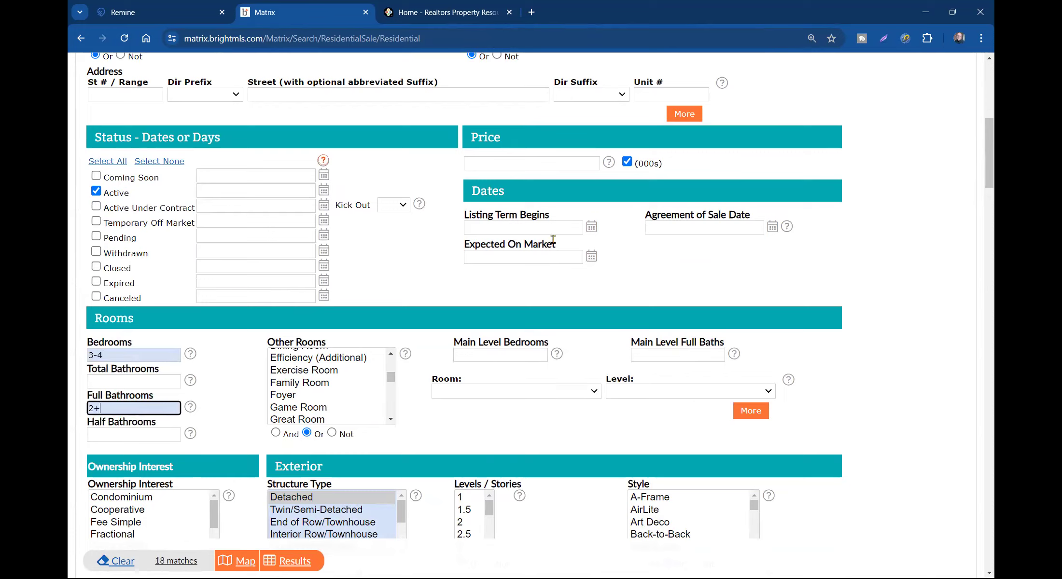
scroll(598, 145, up, 3)
scroll(671, 164, up, 3)
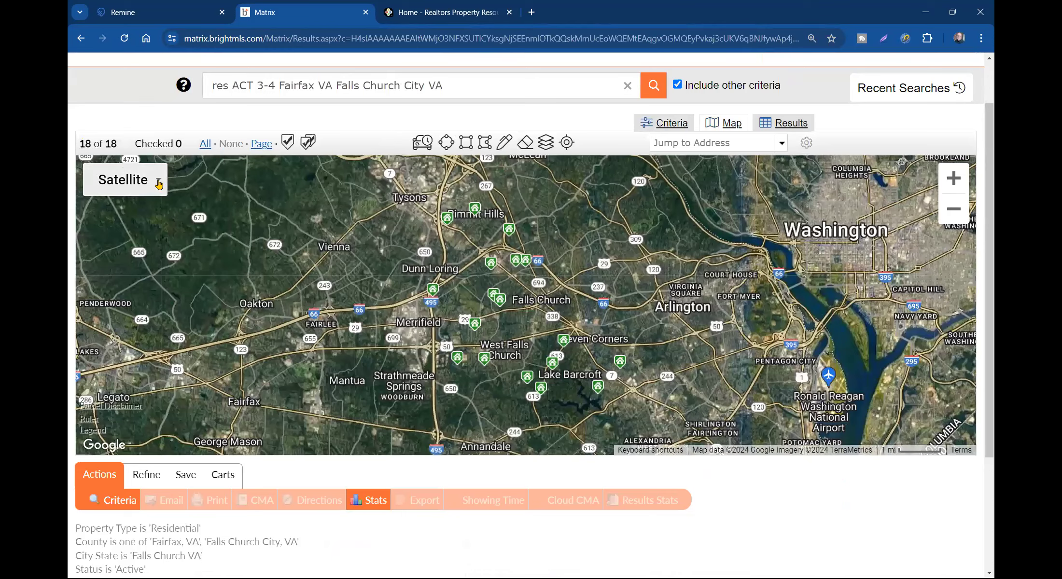
- Switch the results map from Satellite to road Map, then return to the search criteria
click(155, 184)
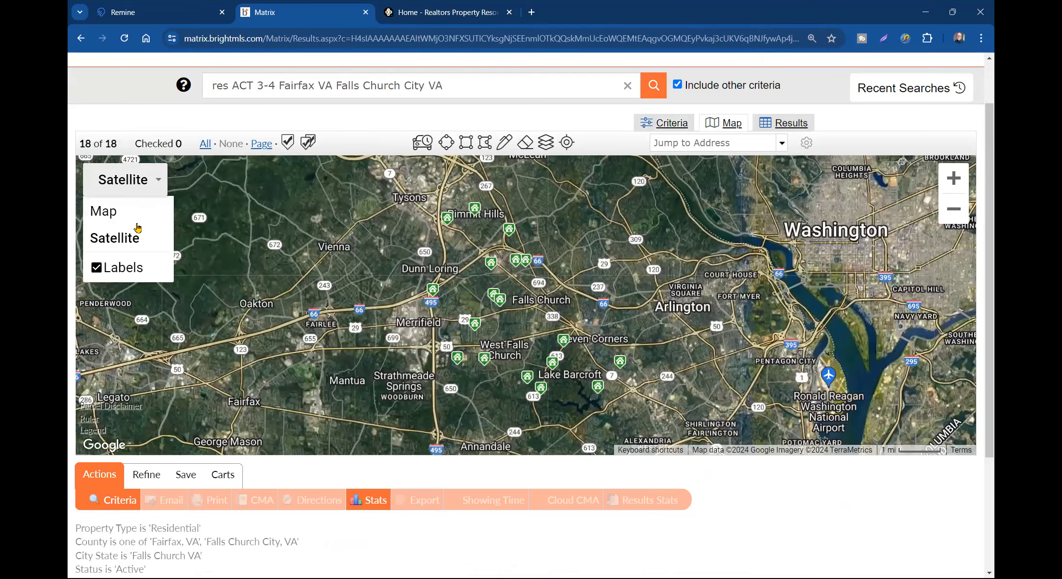
click(138, 220)
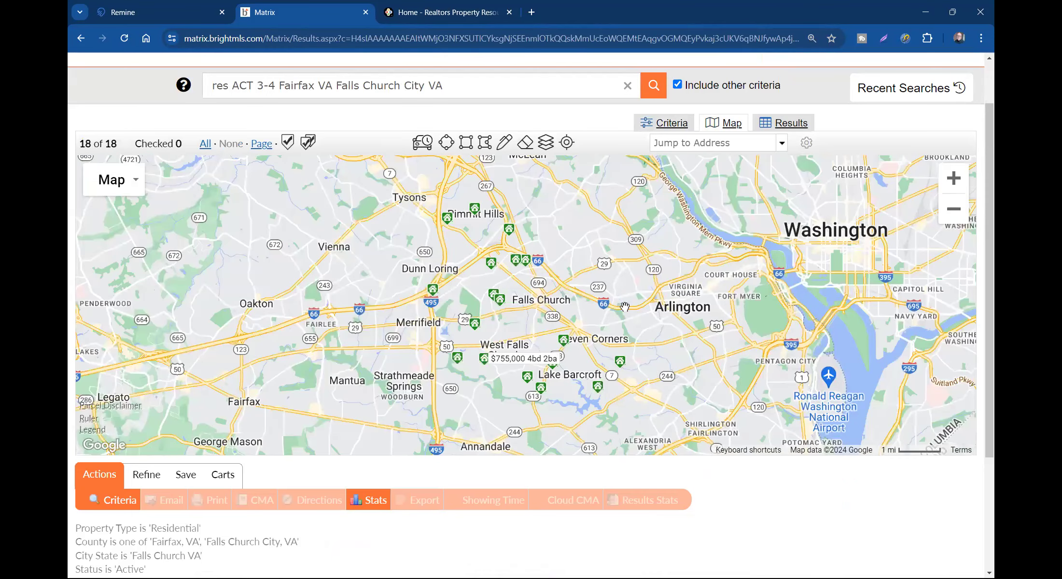
click(111, 501)
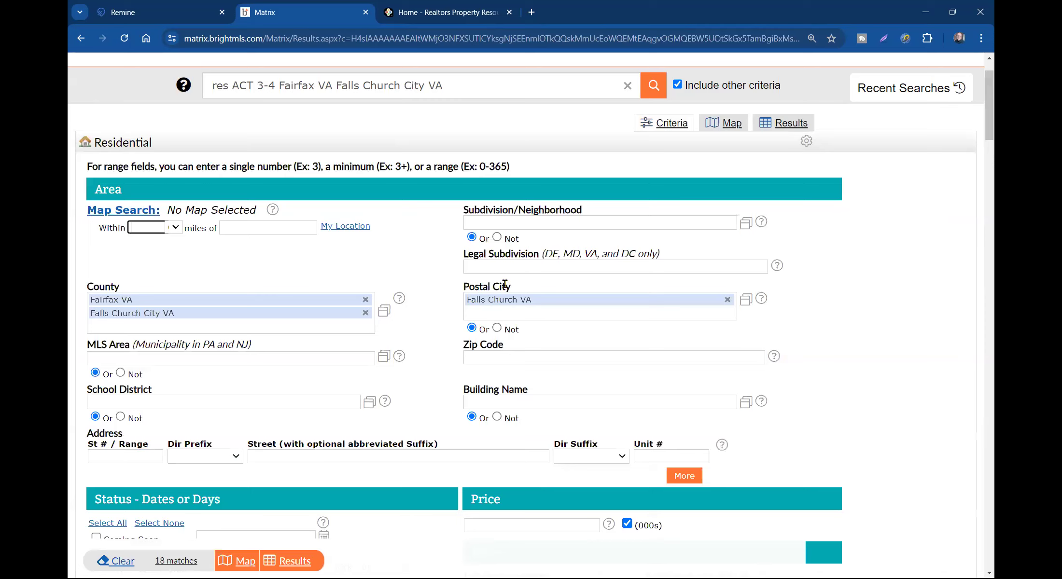
- Clear the 3-4 bedroom and 2+ full bathroom values from the search
scroll(403, 287, down, 4)
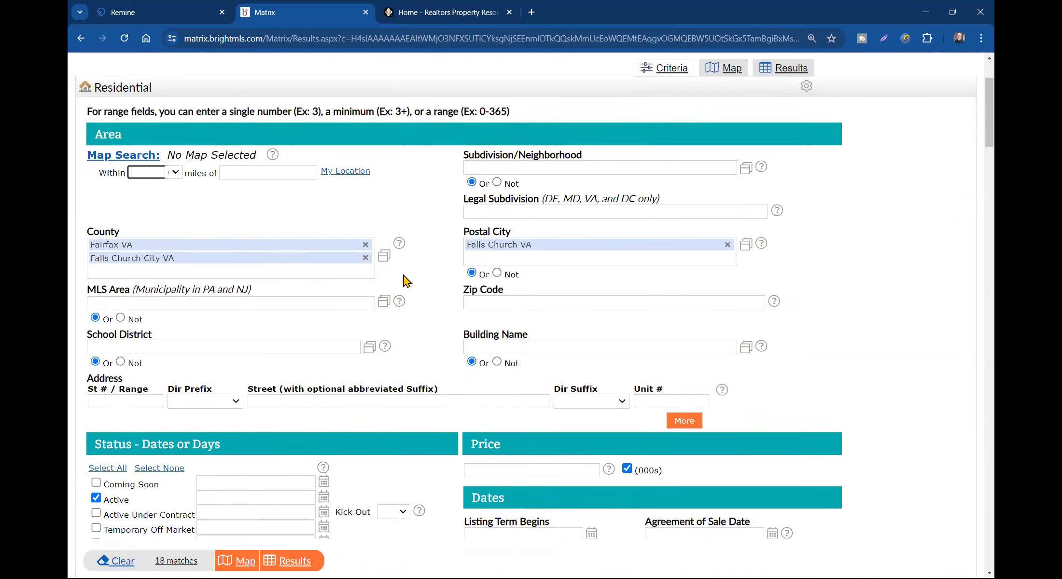
scroll(403, 289, down, 2)
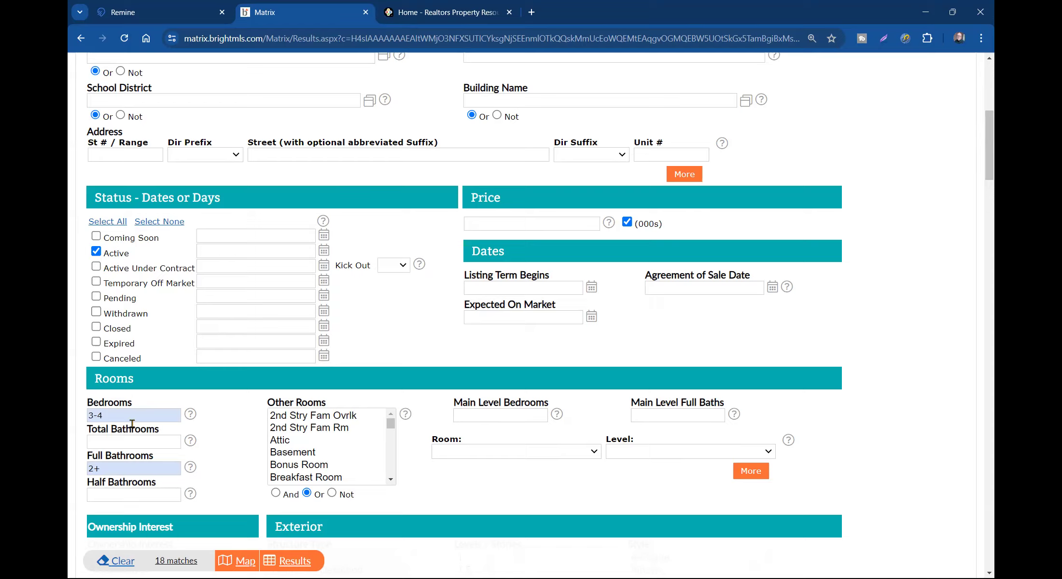
drag(129, 416, 70, 414)
key(BackSpace)
drag(121, 471, 70, 468)
key(BackSpace)
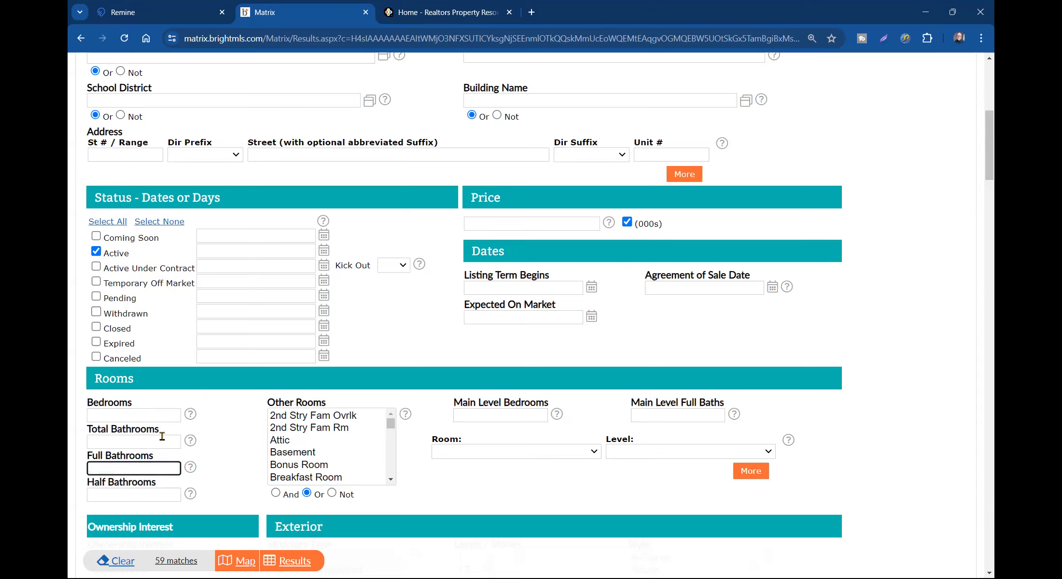
- Reselect Detached structure type and enter zip code 22042, leaving 15 matches
scroll(351, 313, down, 3)
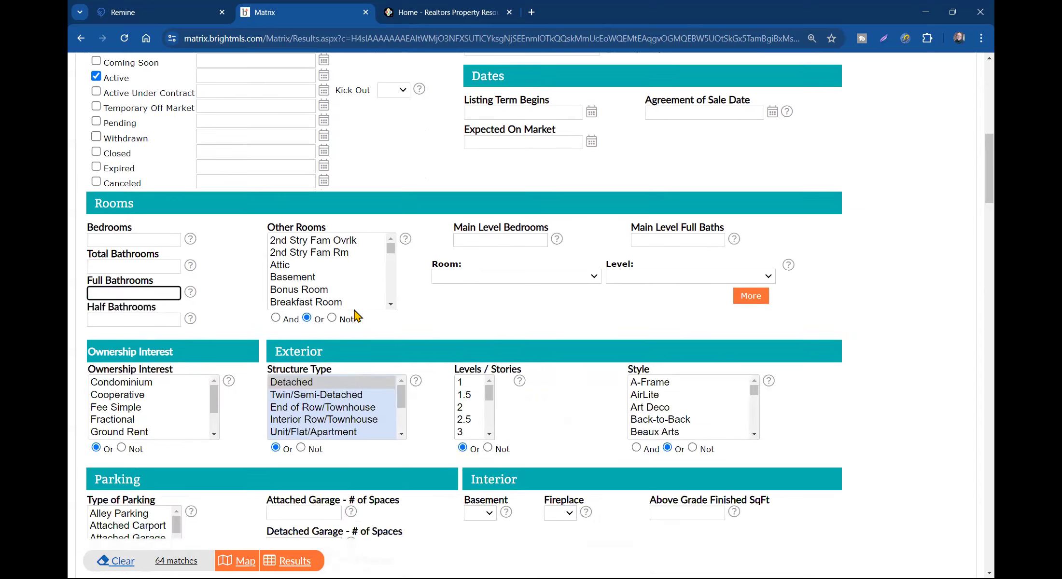
click(319, 380)
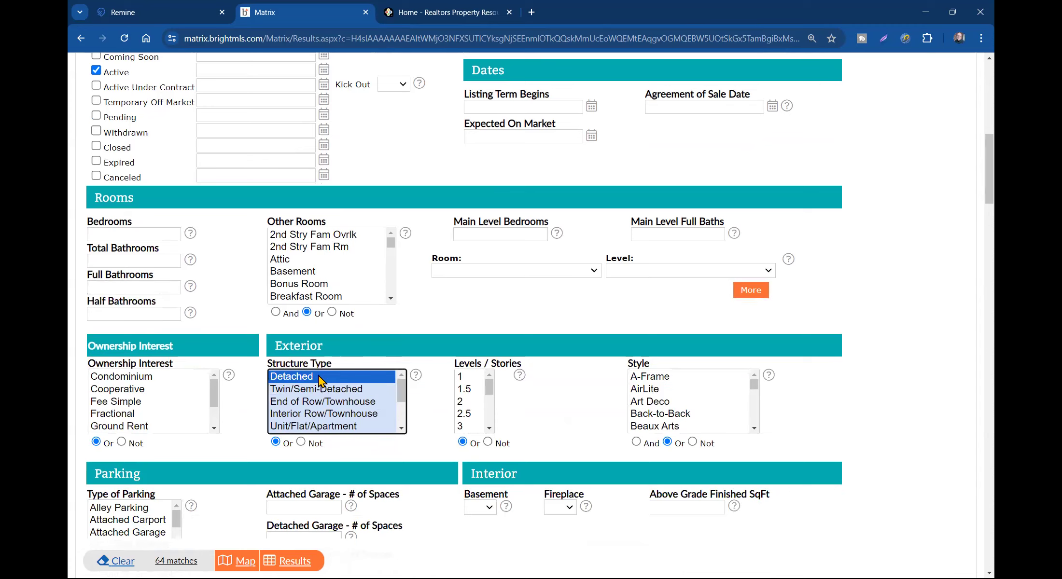
scroll(348, 367, up, 4)
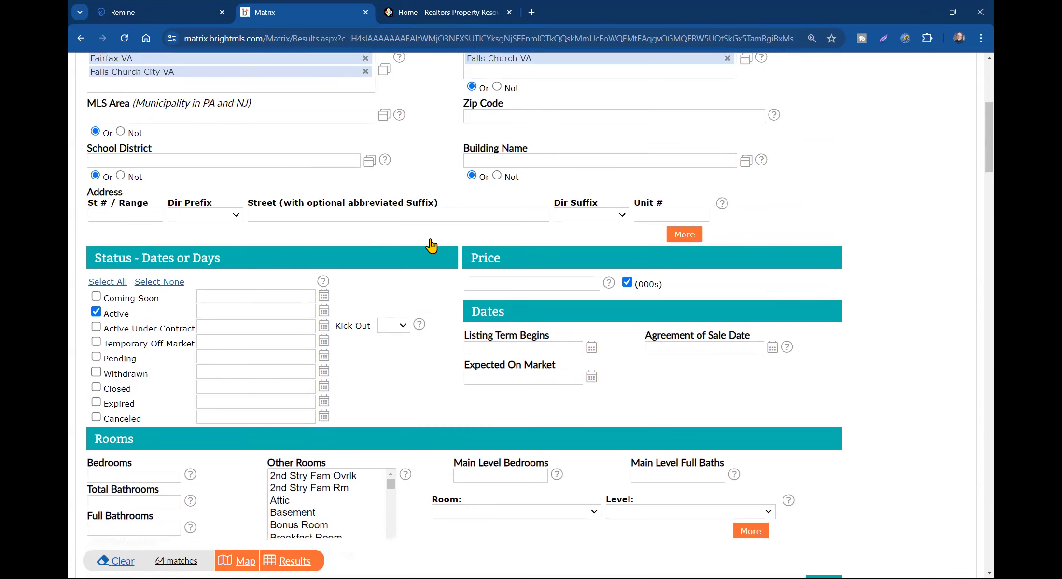
scroll(463, 265, up, 4)
click(480, 357)
text(22042)
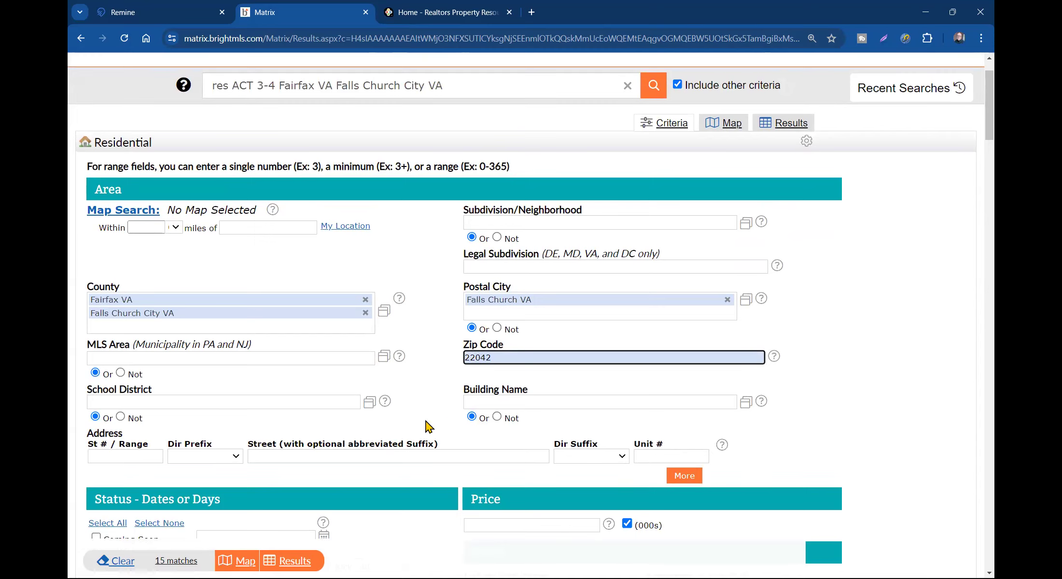
scroll(429, 427, down, 6)
- List the 15 matches as results and switch the display to Agent Gallery
click(293, 562)
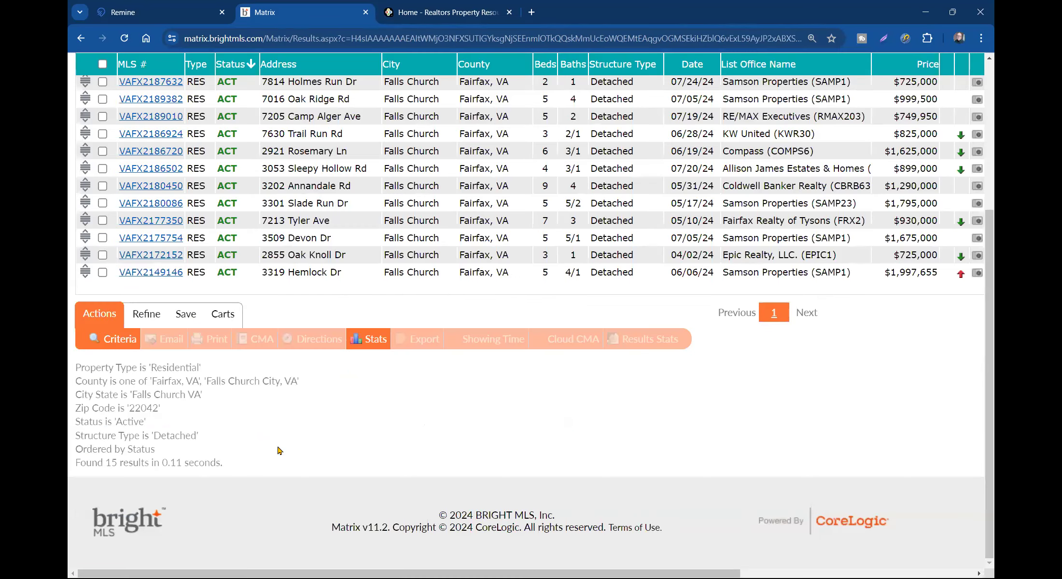
scroll(304, 448, up, 5)
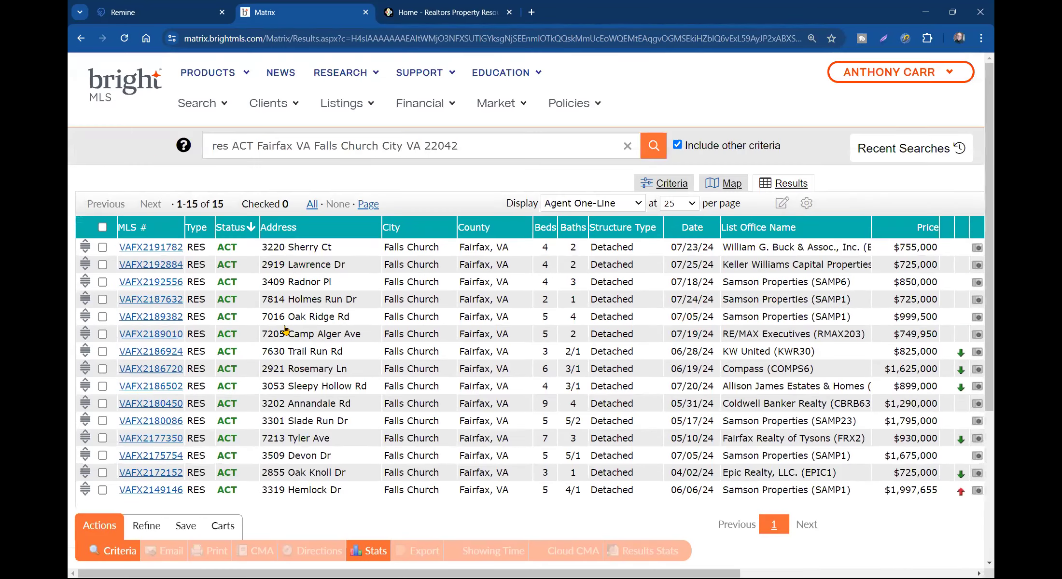
click(616, 207)
scroll(591, 302, down, 5)
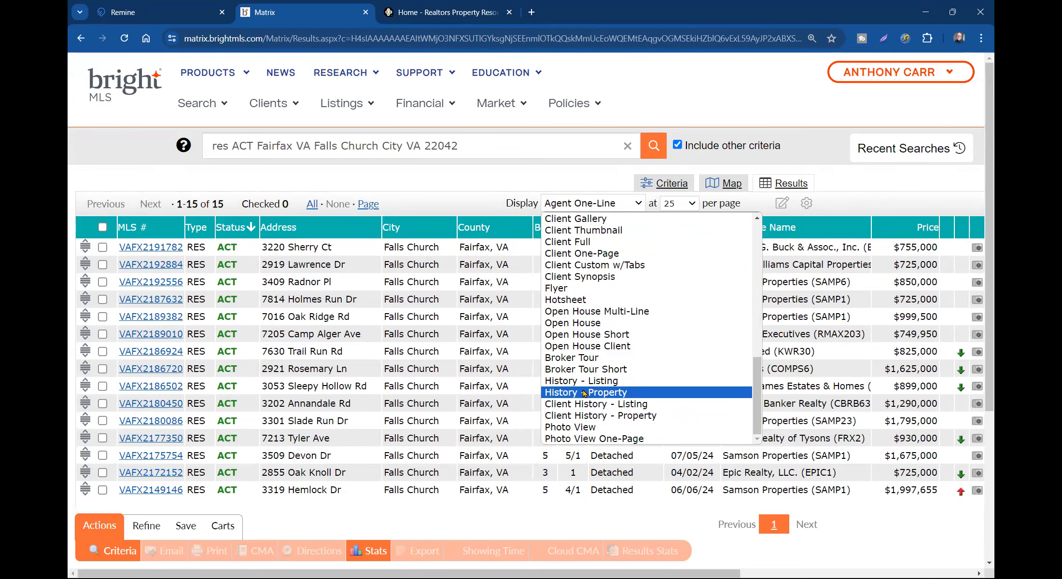
scroll(587, 386, up, 2)
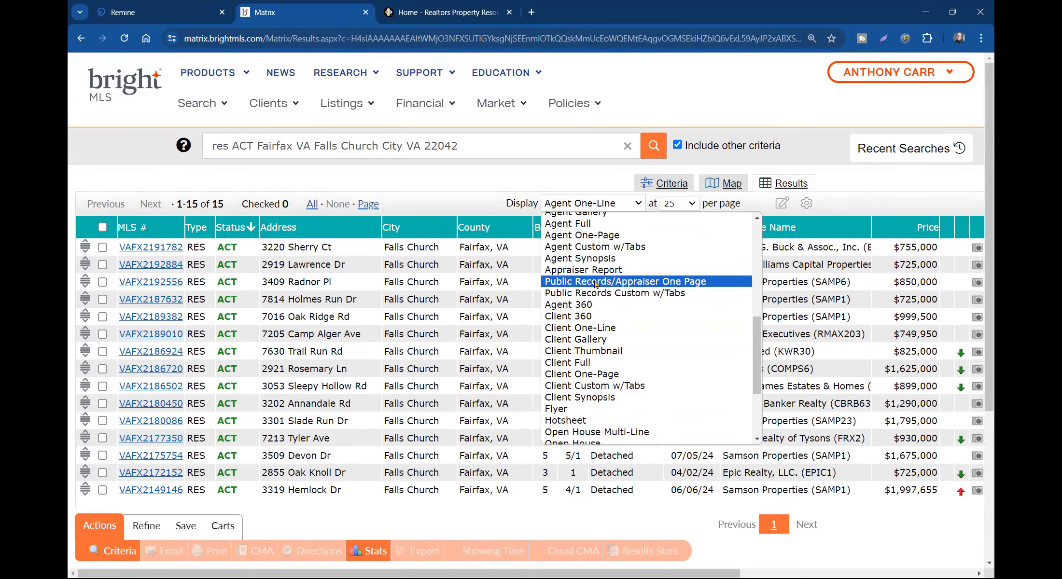
scroll(597, 240, up, 3)
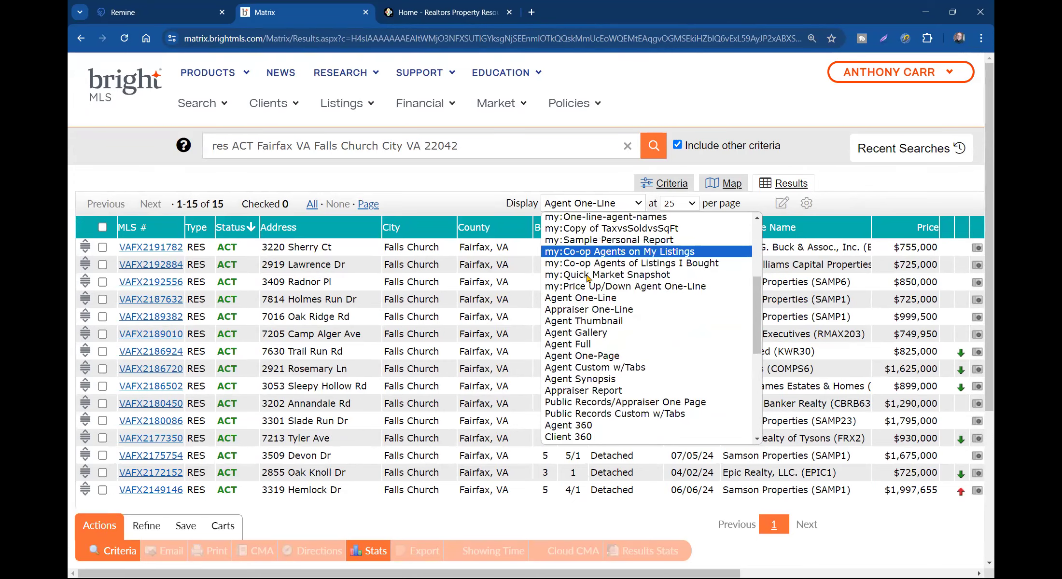
click(584, 332)
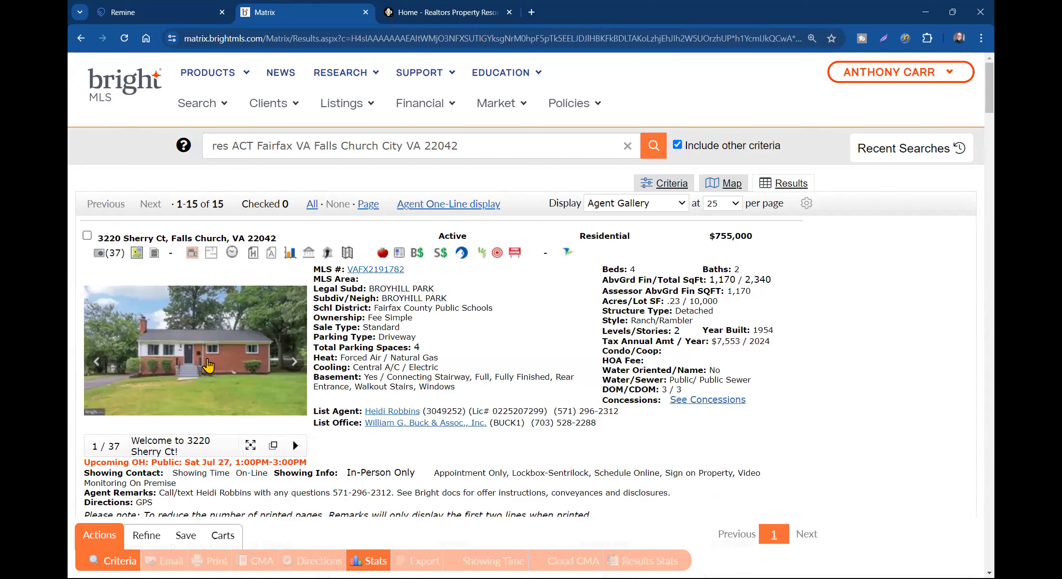
- Check the Oak Ridge Rd, Trail Run Rd, Rosemary Ln, Annandale Rd and Slade Run Dr listings
scroll(209, 366, down, 6)
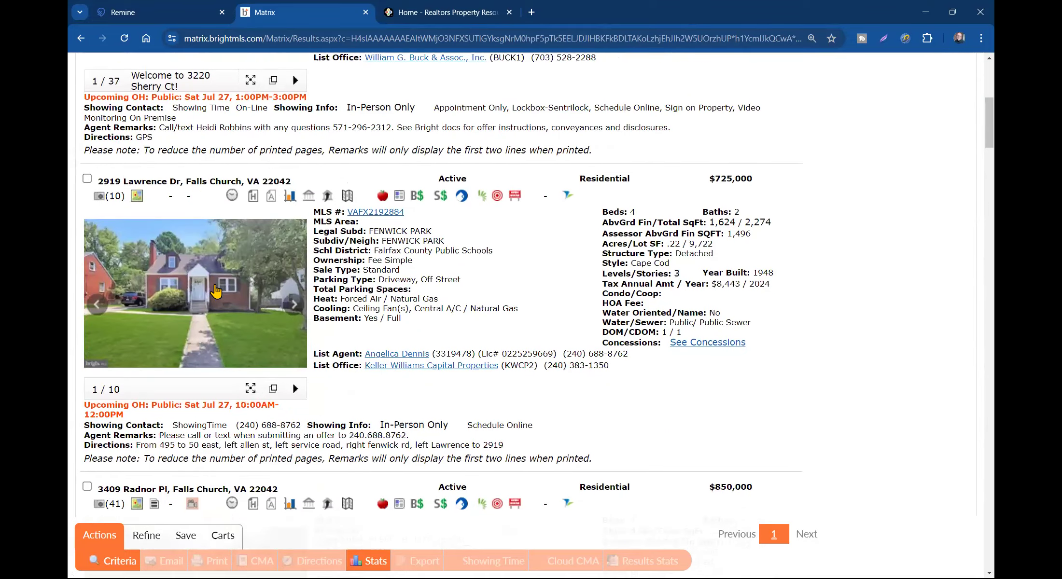
scroll(216, 291, down, 11)
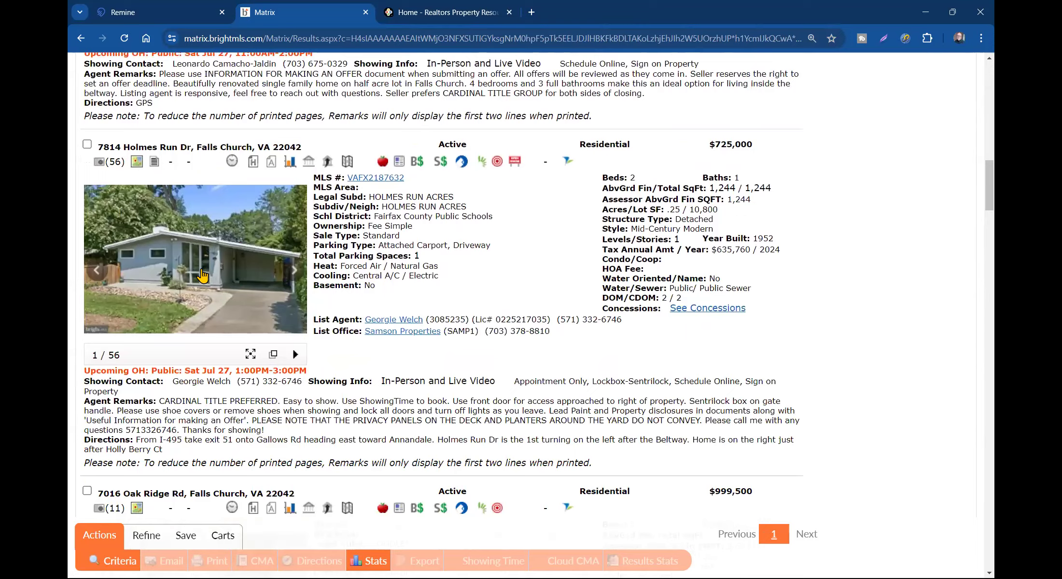
scroll(203, 275, down, 5)
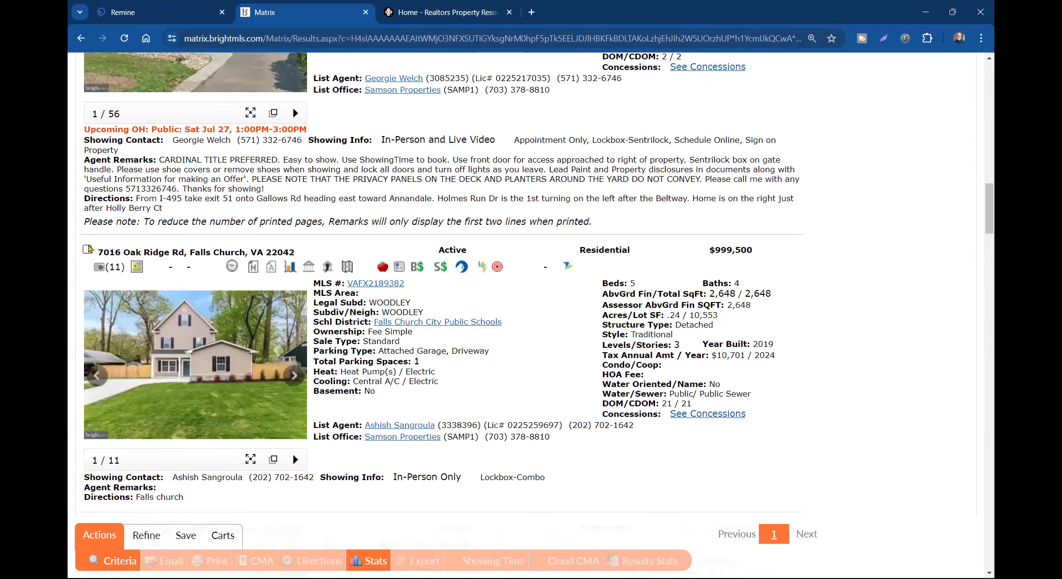
click(88, 250)
scroll(212, 297, down, 8)
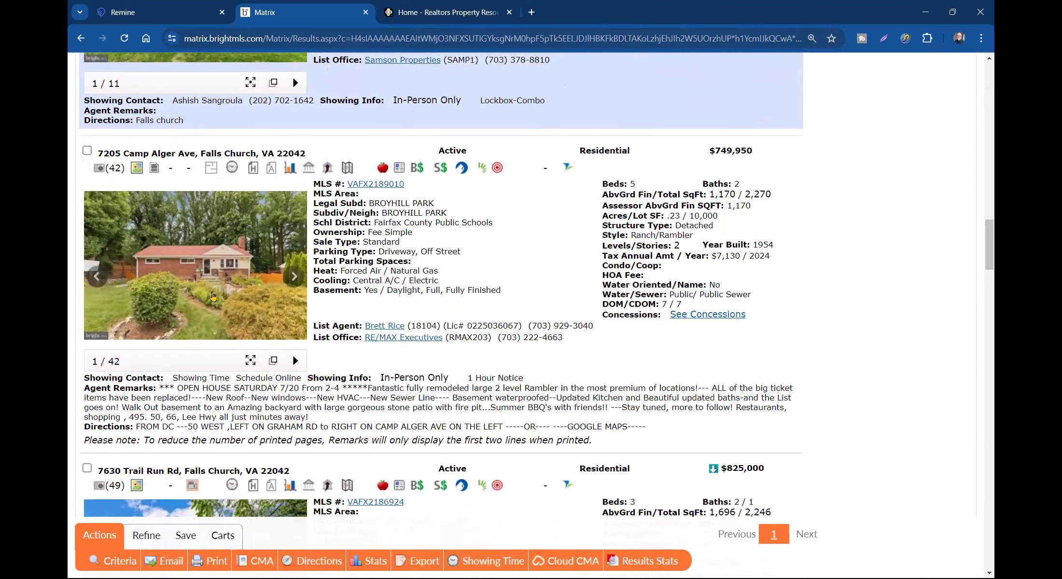
scroll(213, 297, down, 6)
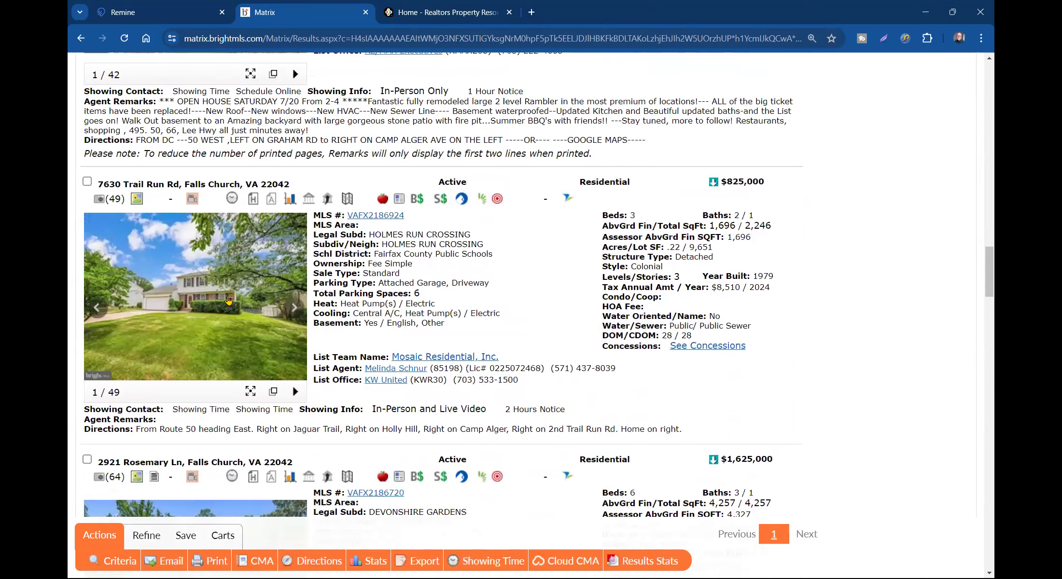
click(87, 182)
scroll(220, 291, down, 6)
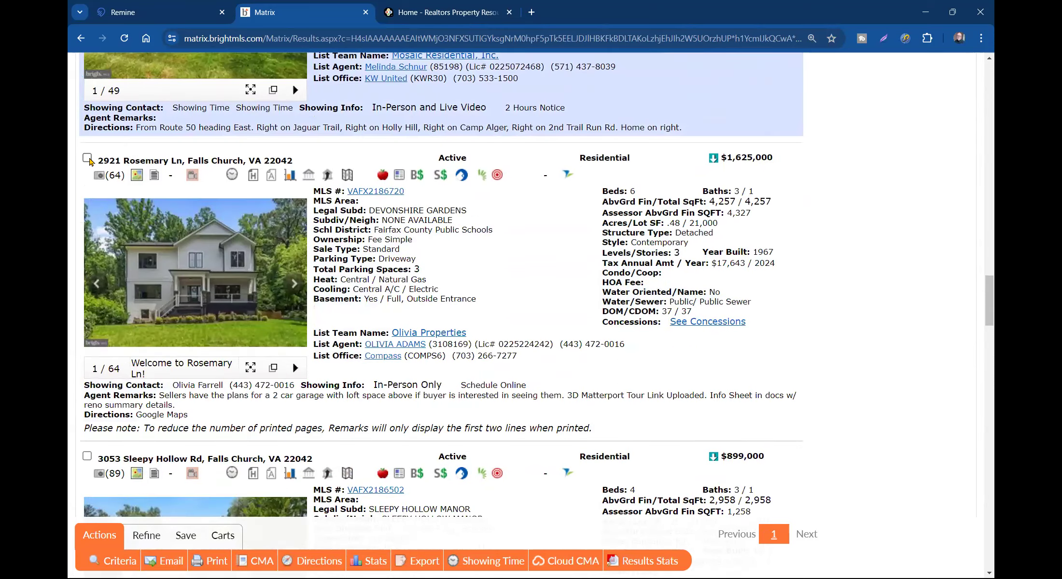
click(87, 158)
scroll(153, 251, down, 6)
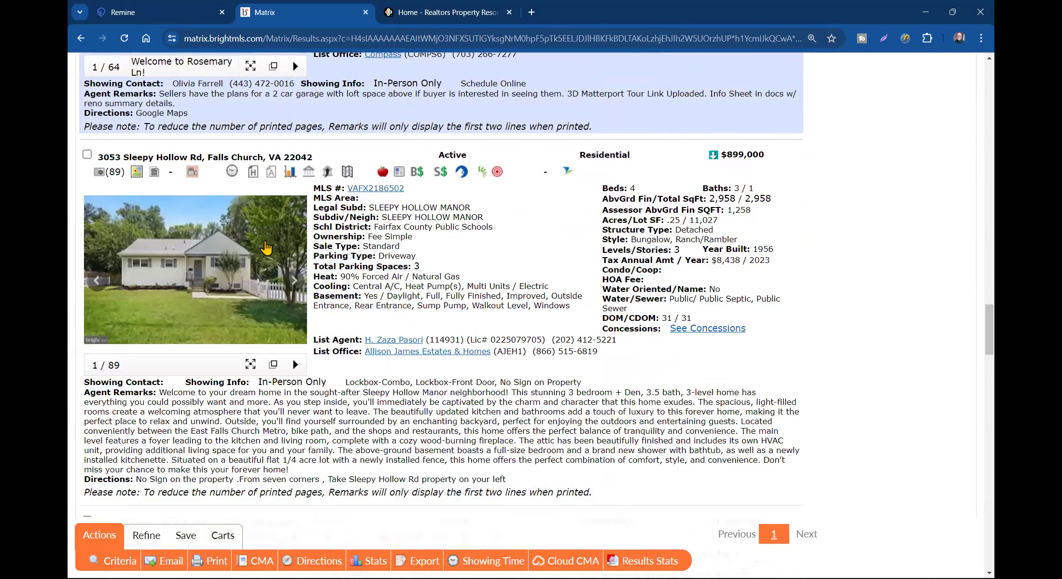
scroll(251, 367, down, 5)
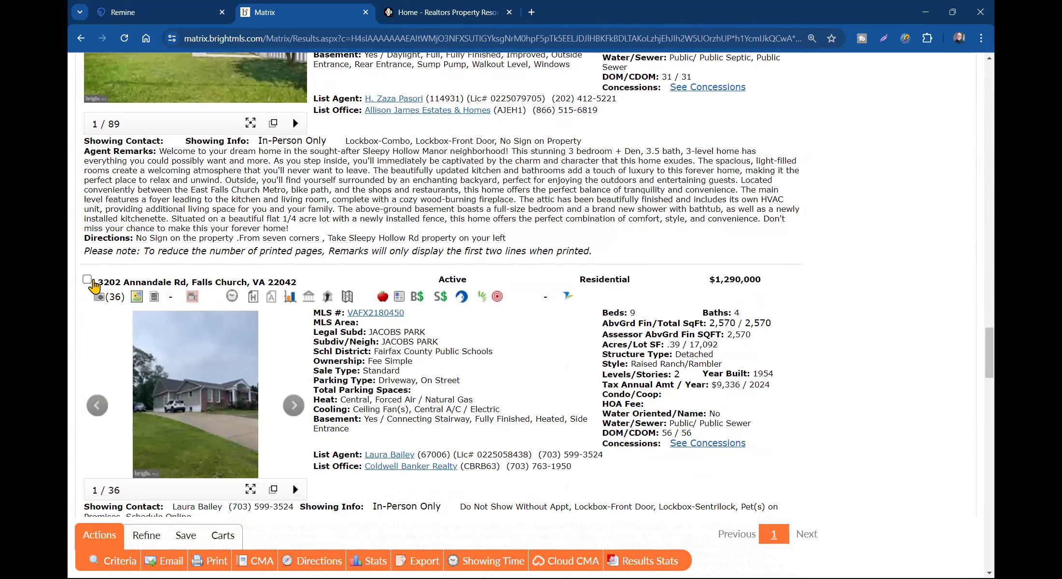
click(88, 280)
scroll(185, 297, down, 10)
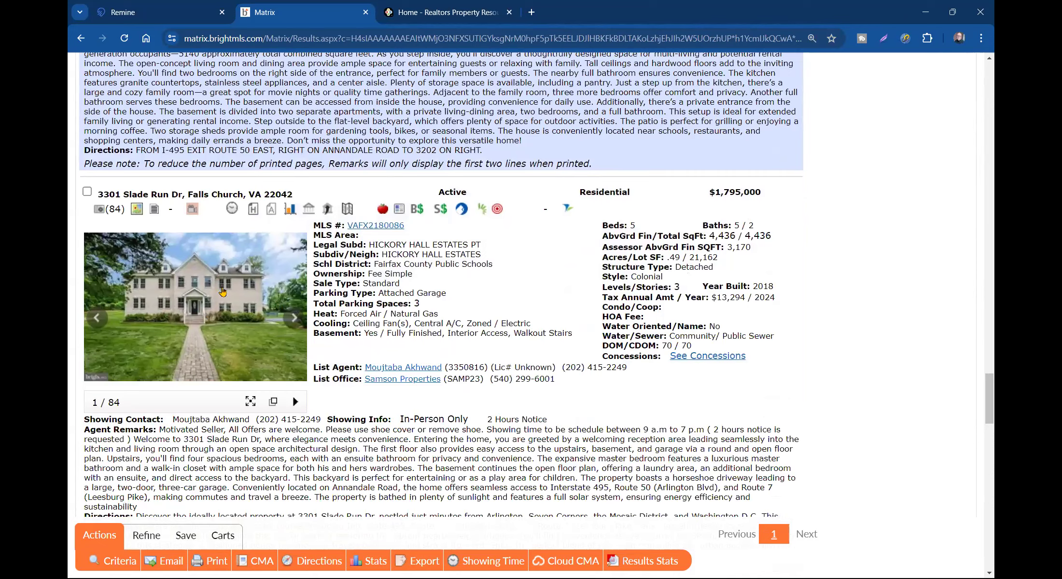
click(88, 192)
scroll(232, 406, down, 8)
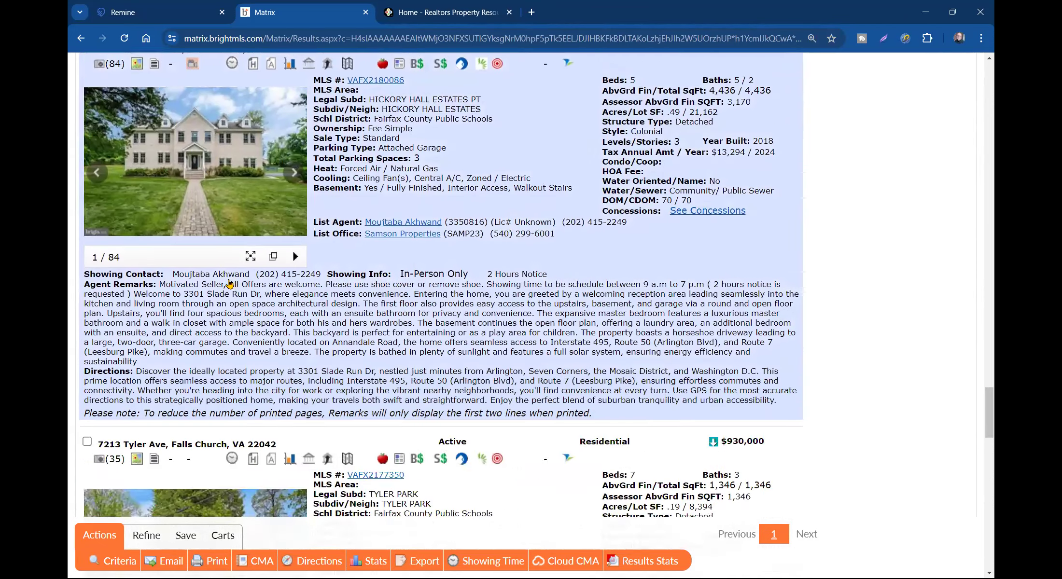
scroll(231, 405, down, 1)
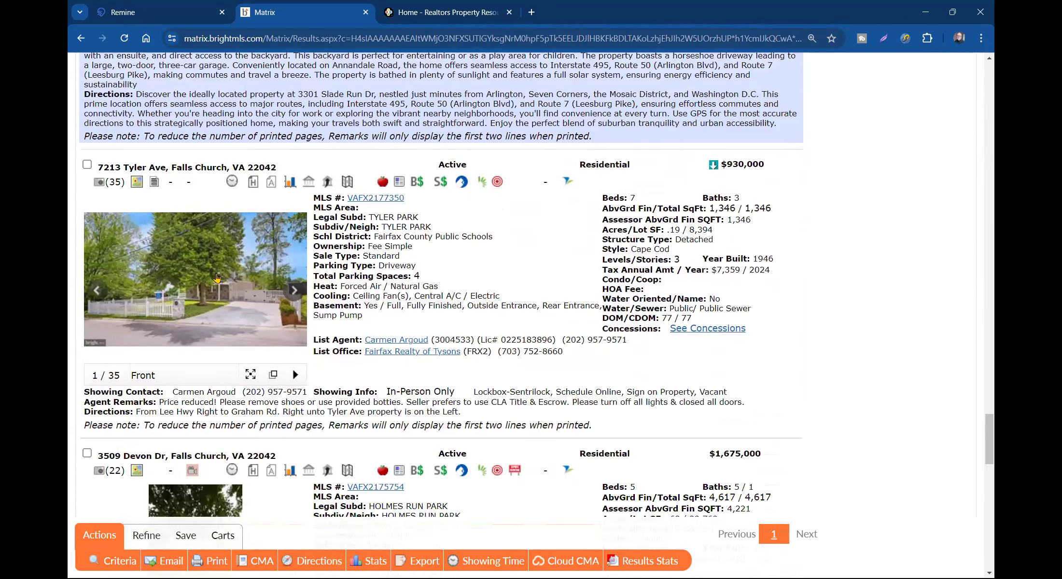
click(217, 279)
click(831, 324)
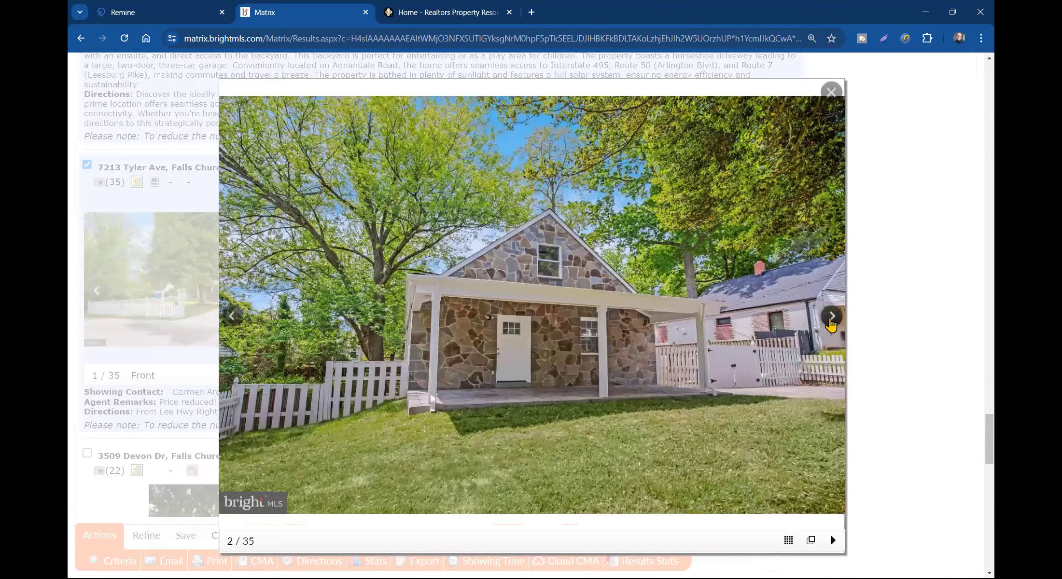
click(832, 323)
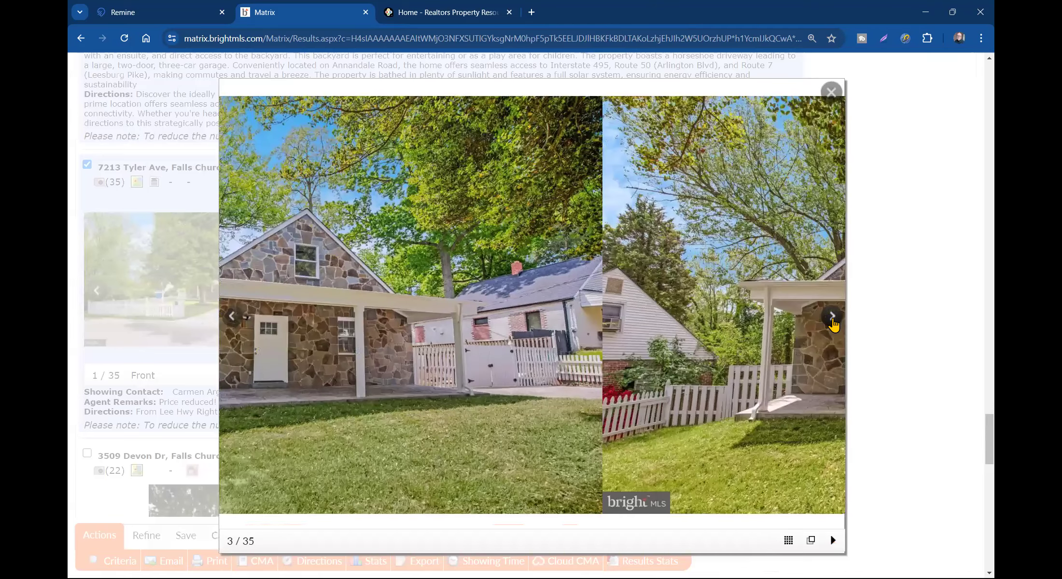
click(833, 321)
click(832, 322)
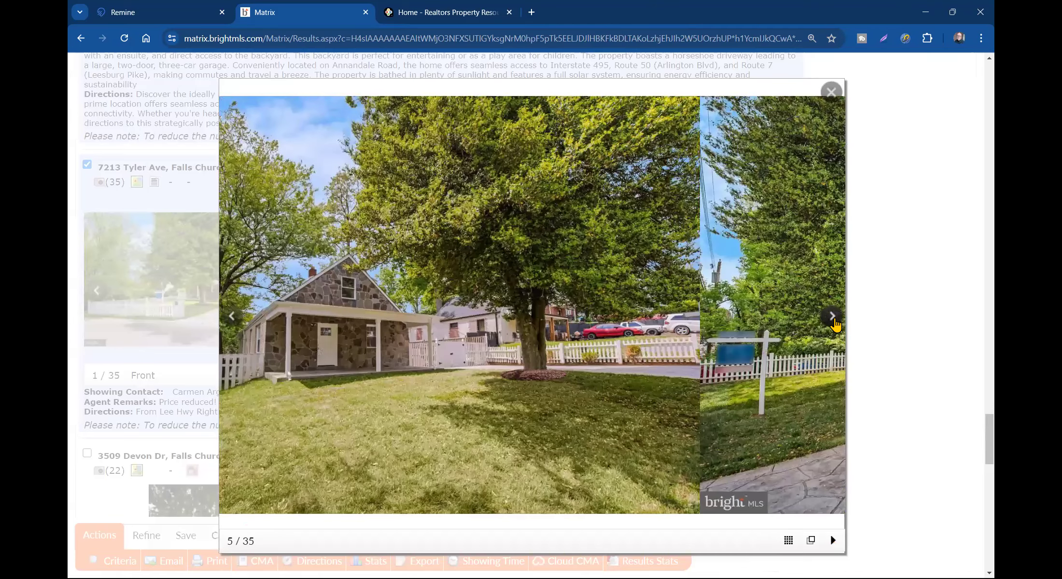
click(833, 322)
click(831, 92)
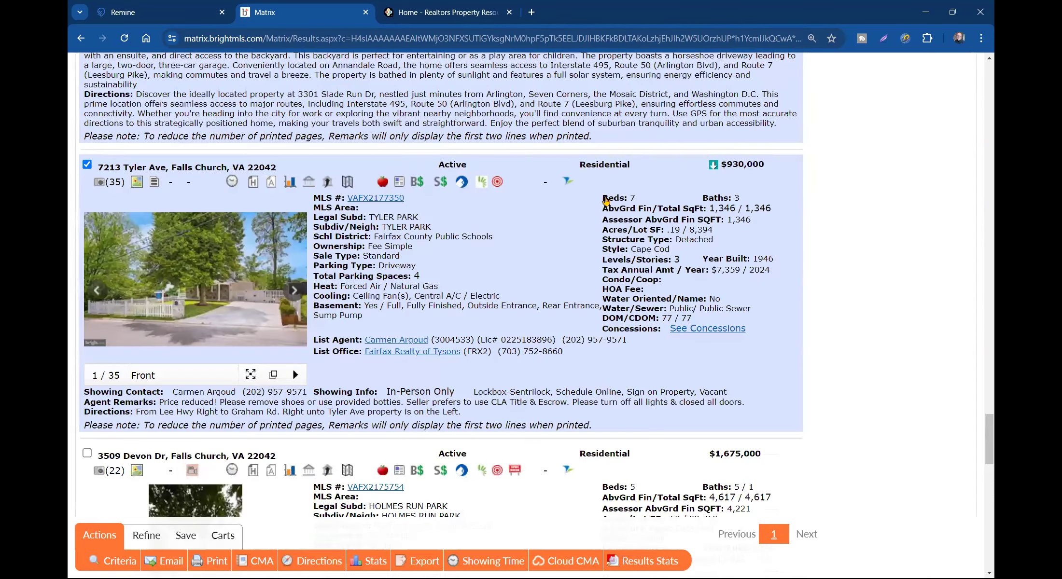
scroll(285, 304, down, 1)
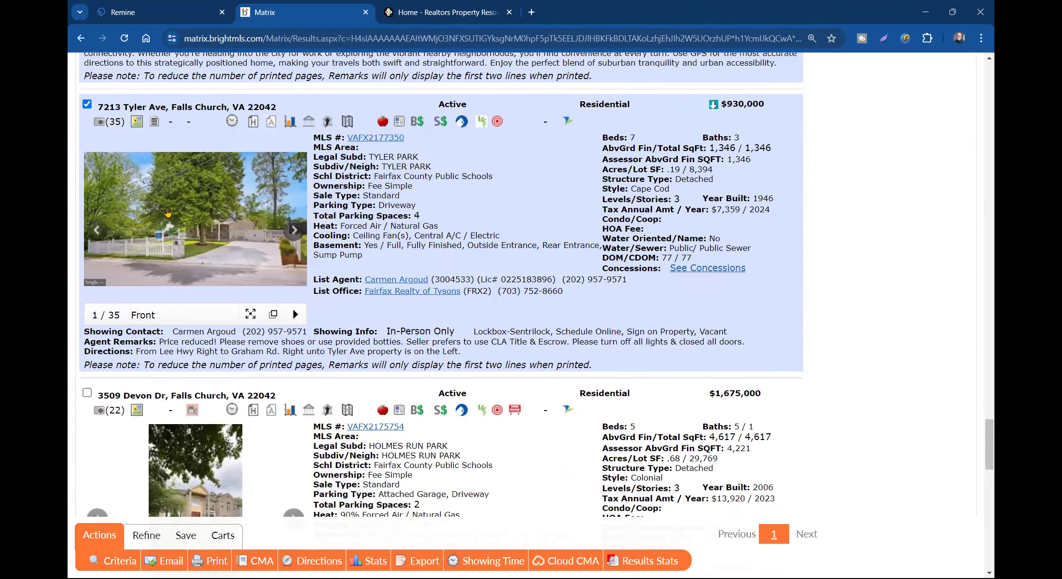
click(87, 104)
scroll(139, 164, down, 8)
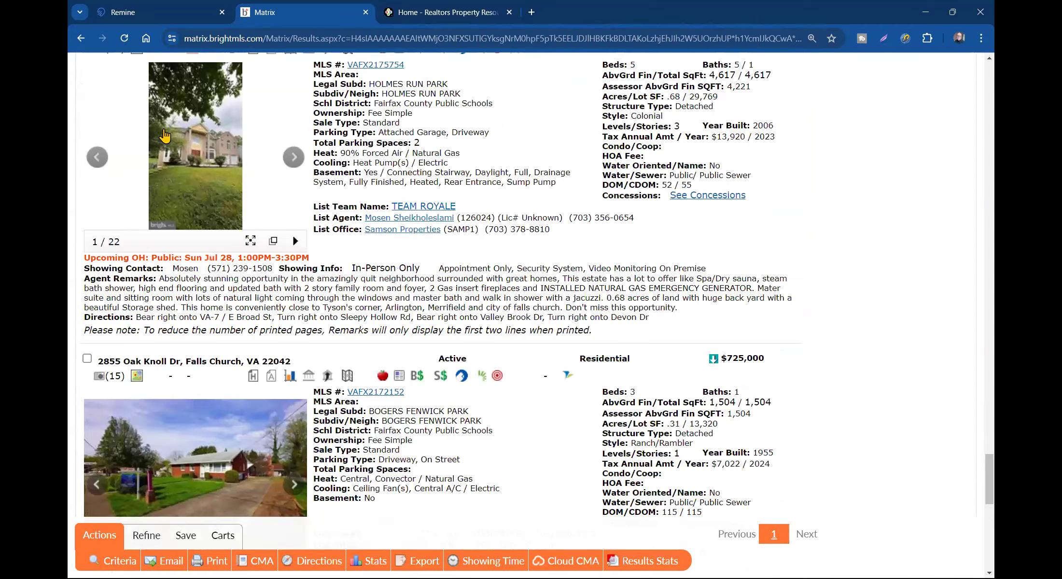
scroll(90, 139, up, 3)
click(87, 151)
scroll(123, 310, down, 4)
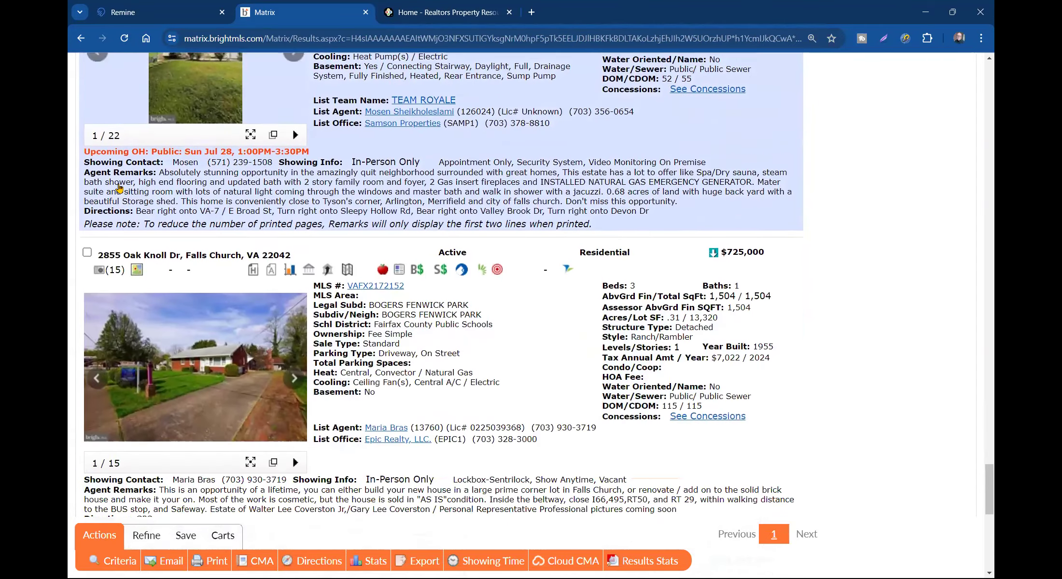
scroll(123, 310, down, 5)
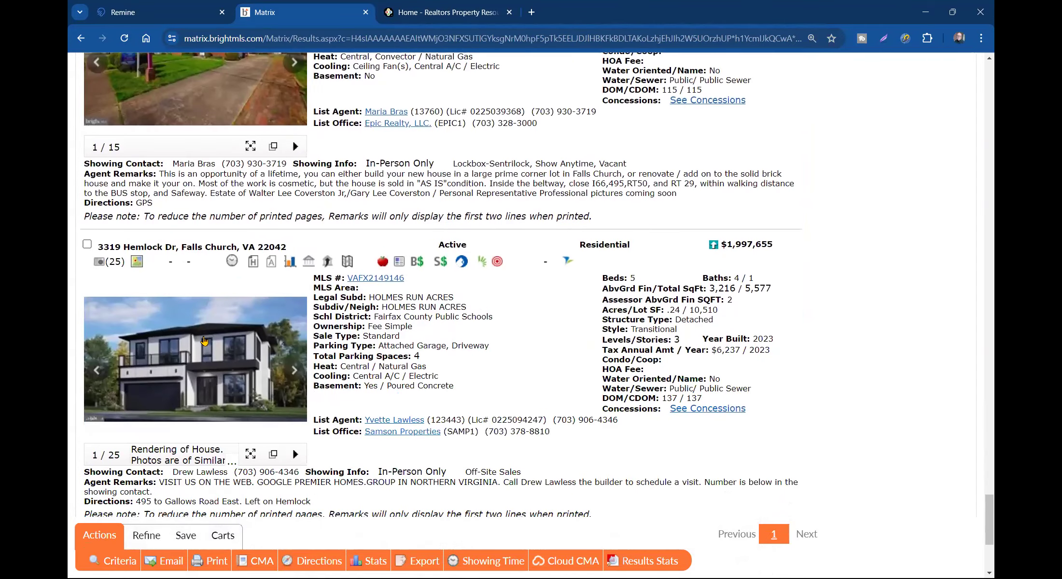
click(86, 244)
scroll(87, 250, down, 4)
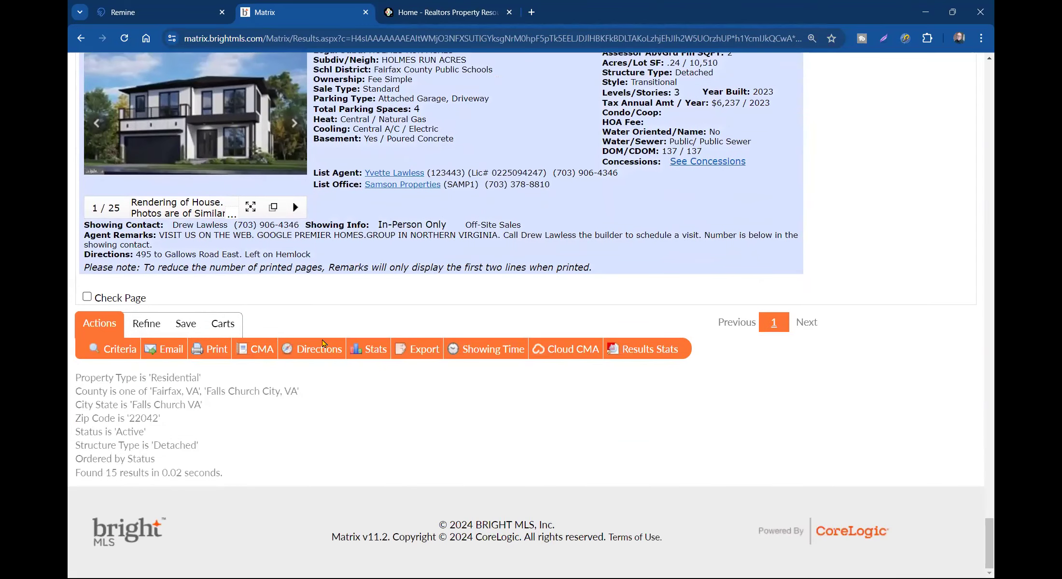
- Discard the seven checked listings via Refine, then check all 8 remaining results
click(145, 325)
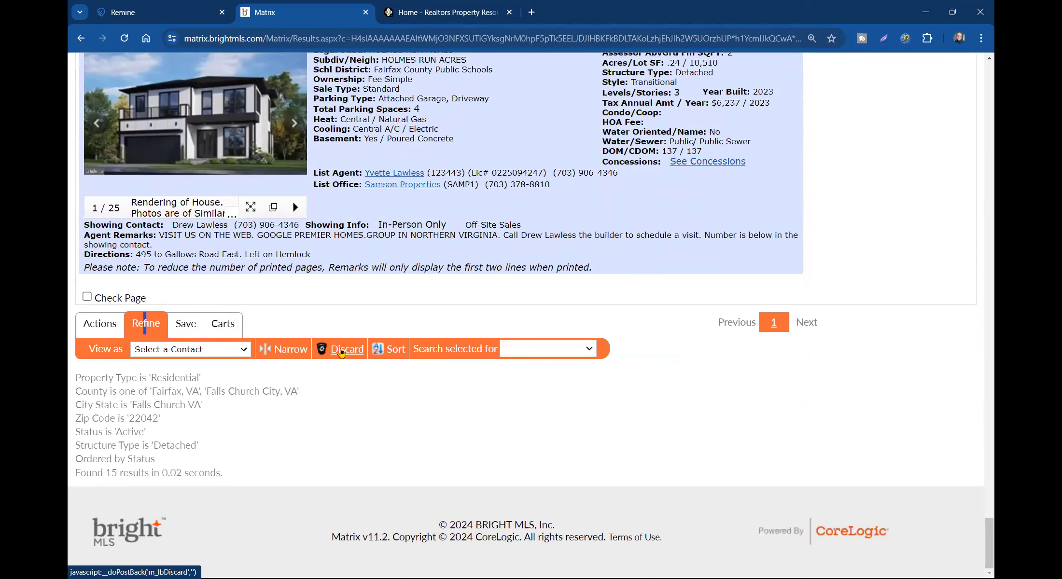
click(341, 349)
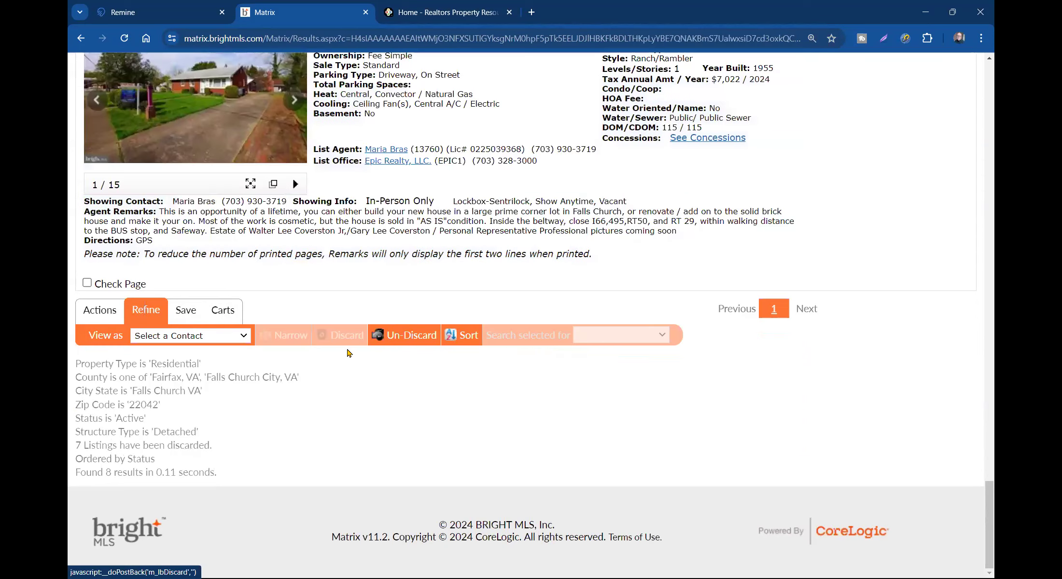
scroll(348, 353, up, 20)
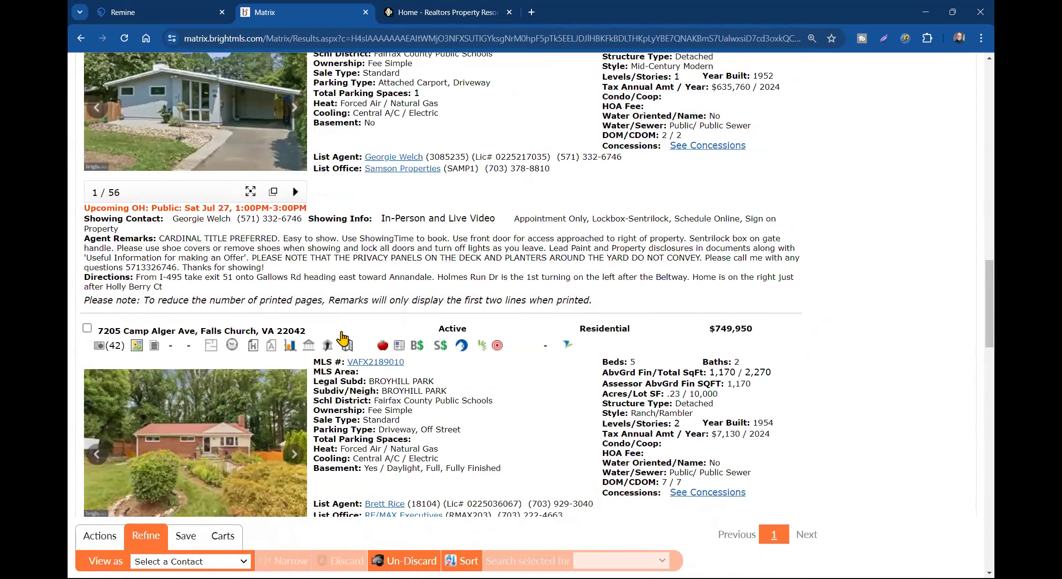
scroll(336, 311, up, 1)
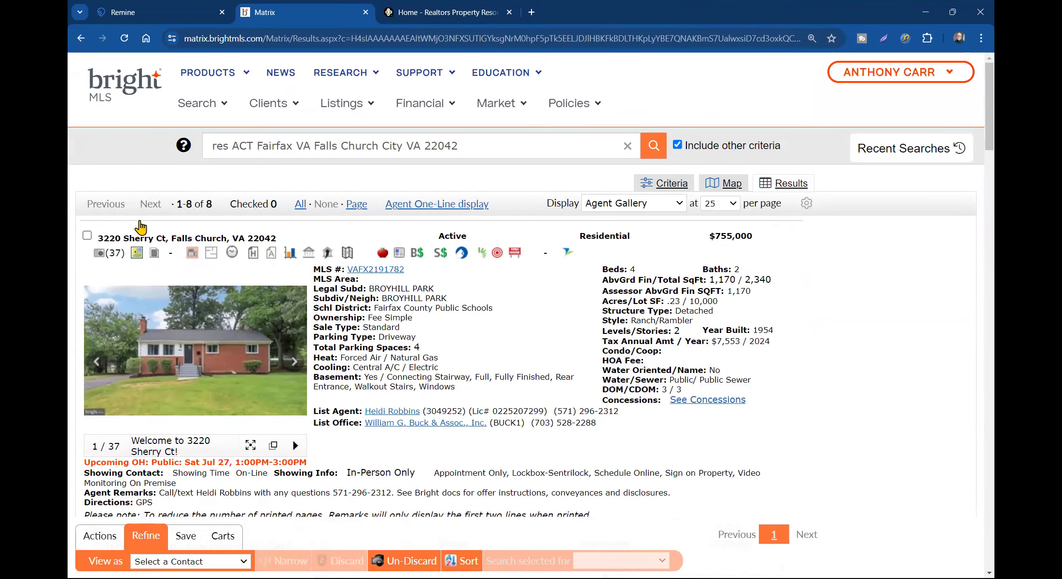
click(300, 204)
- Start a CMA from the 8 checked listings in the Actions tab
scroll(104, 306, down, 4)
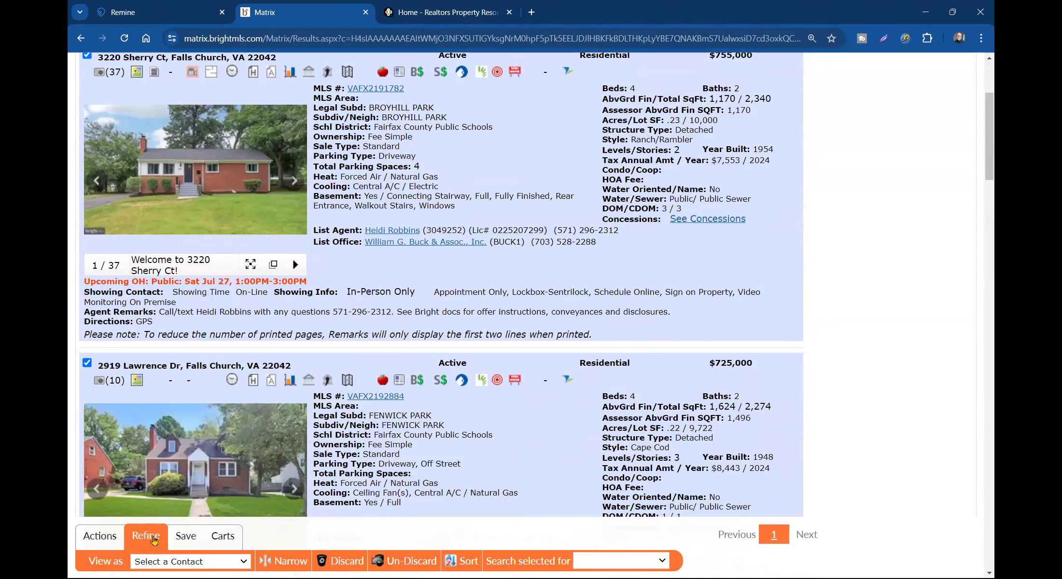
click(102, 535)
click(261, 561)
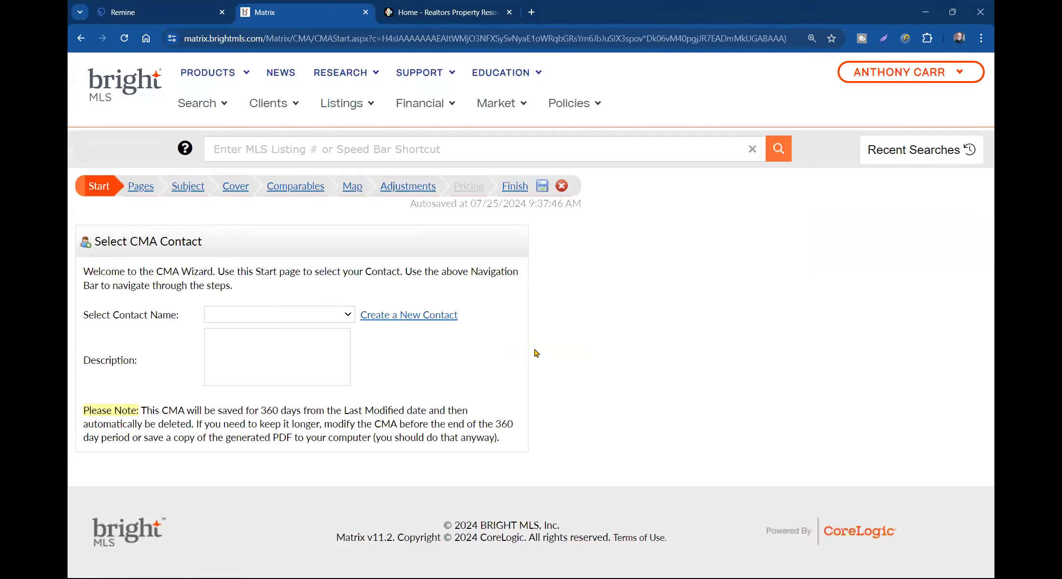
- Choose the CMA contact and advance to the report Pages step
click(297, 318)
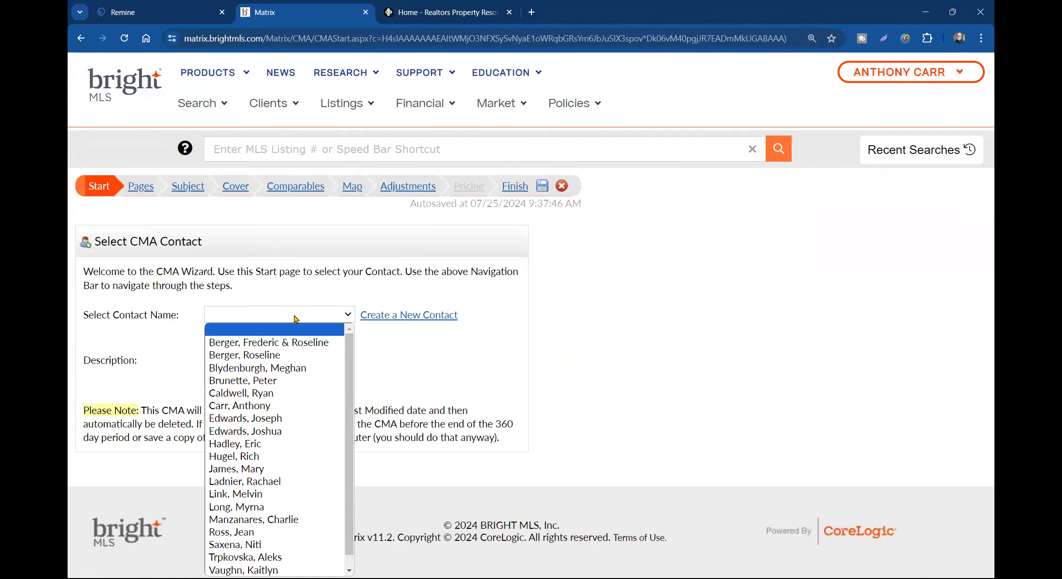
click(227, 404)
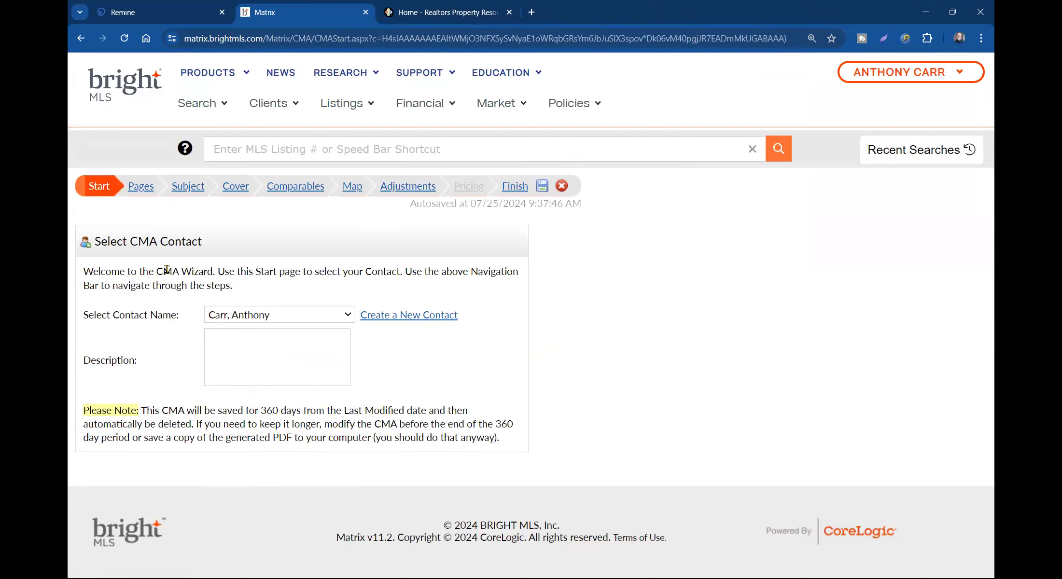
click(141, 186)
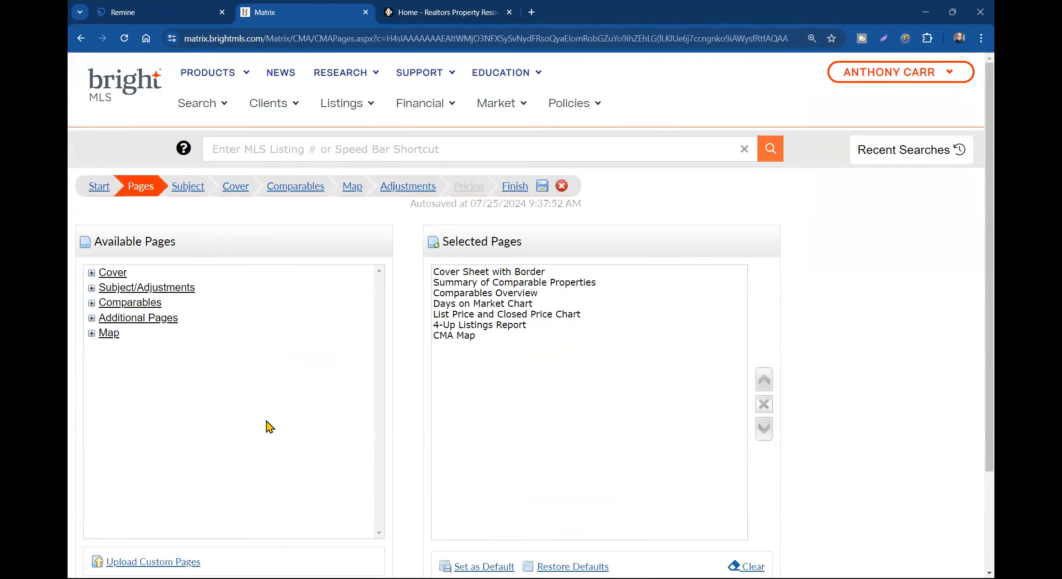
- Review the map and subject/adjustment page groups, cancel custom page upload, and proceed to Subject Property
scroll(253, 391, down, 3)
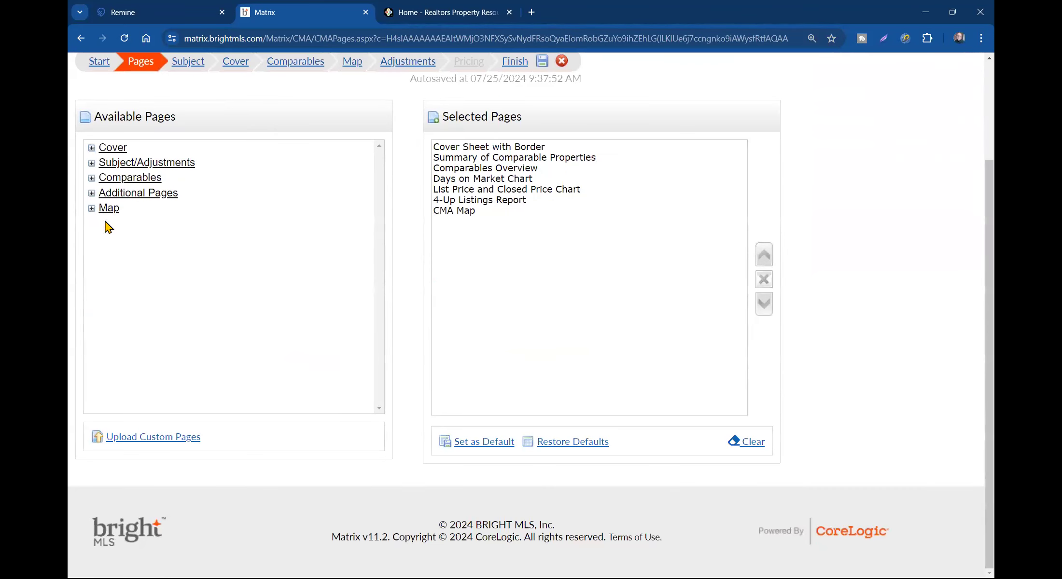
click(92, 208)
click(92, 210)
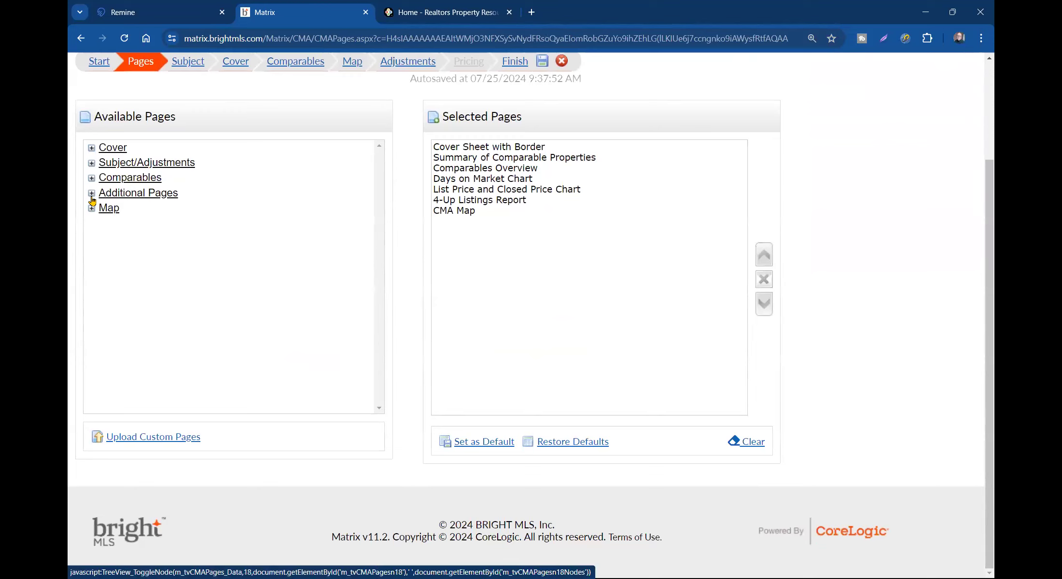
click(92, 164)
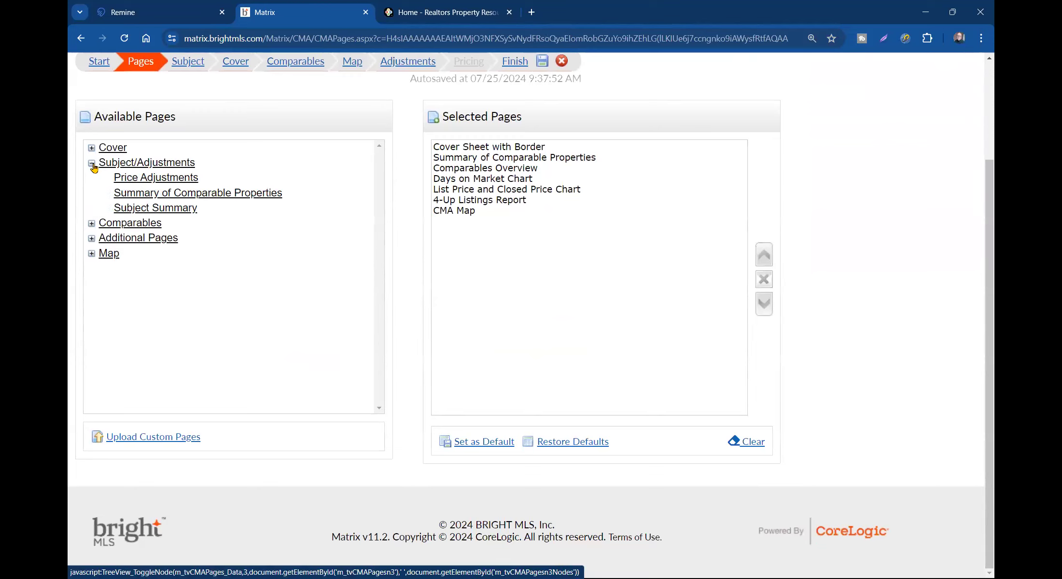
click(91, 164)
click(153, 438)
click(116, 363)
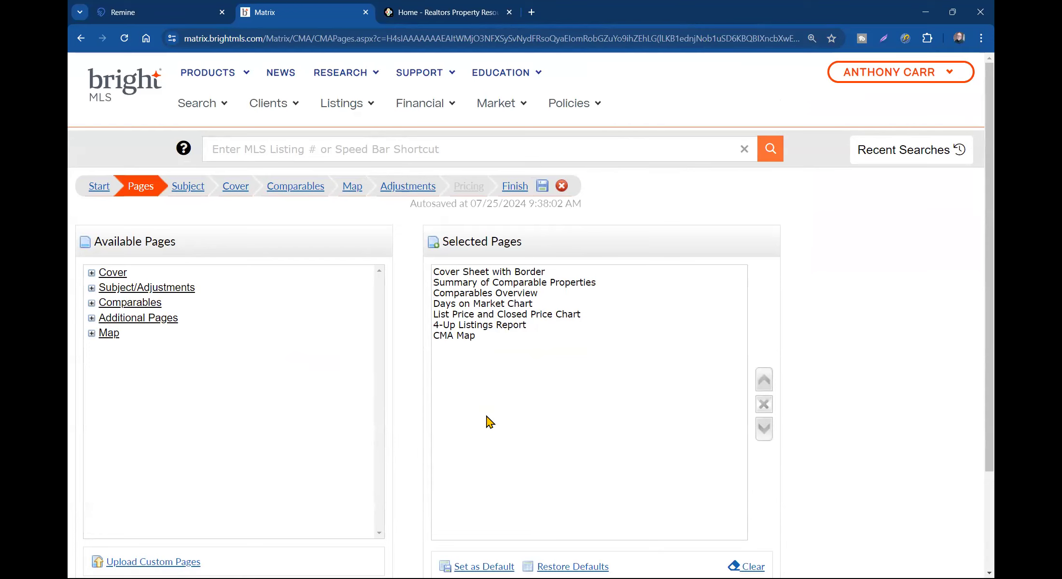
click(192, 187)
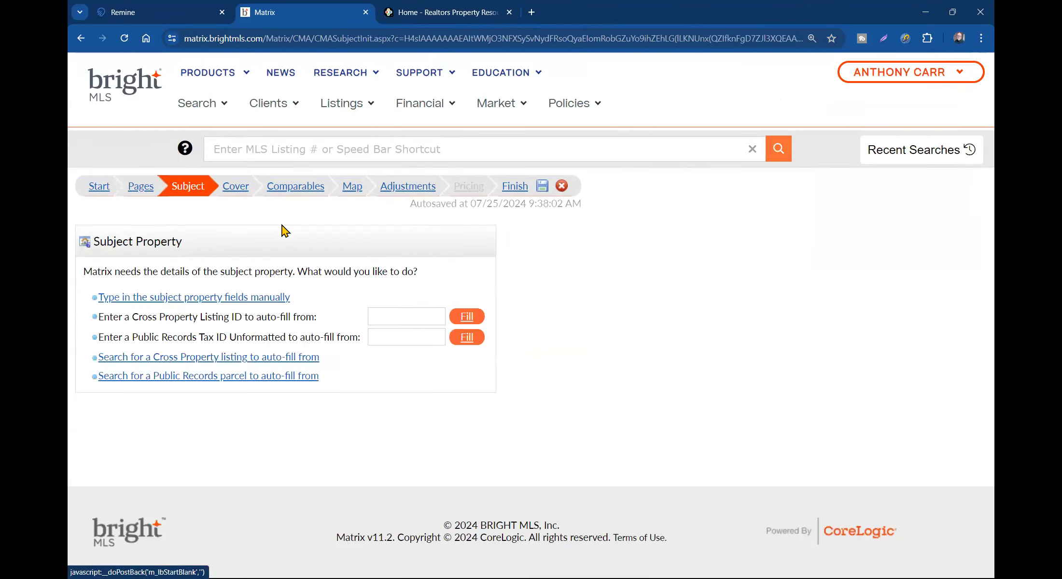
click(437, 18)
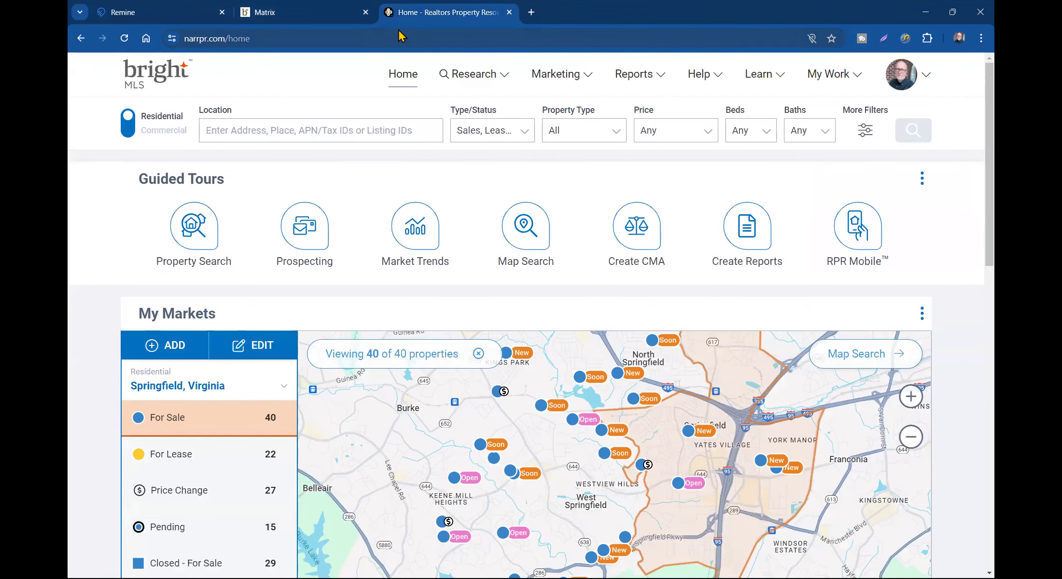
click(333, 22)
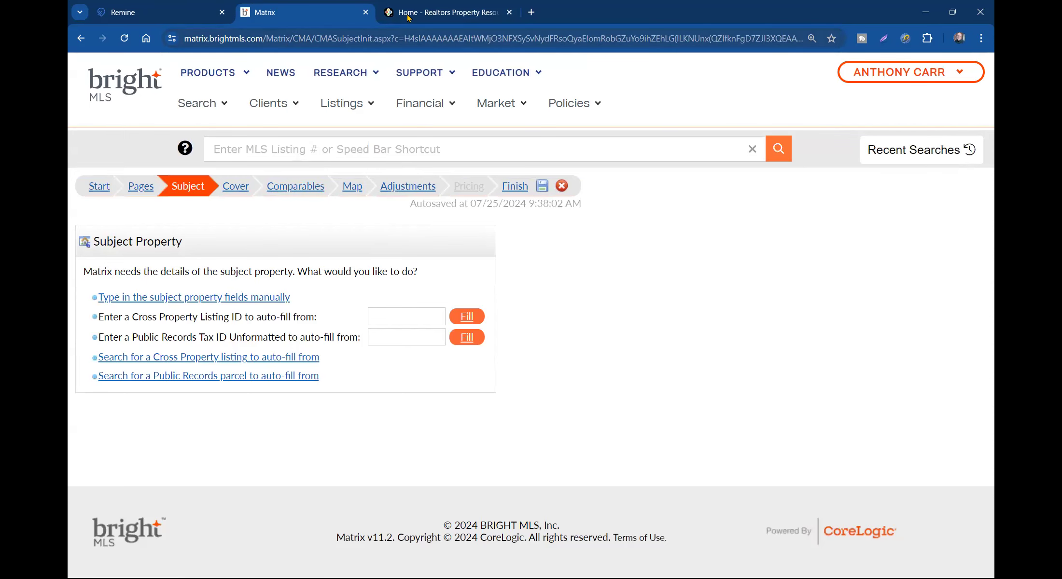
- Open a new Residential Sale search form in a separate browser tab
click(211, 106)
right_click(166, 227)
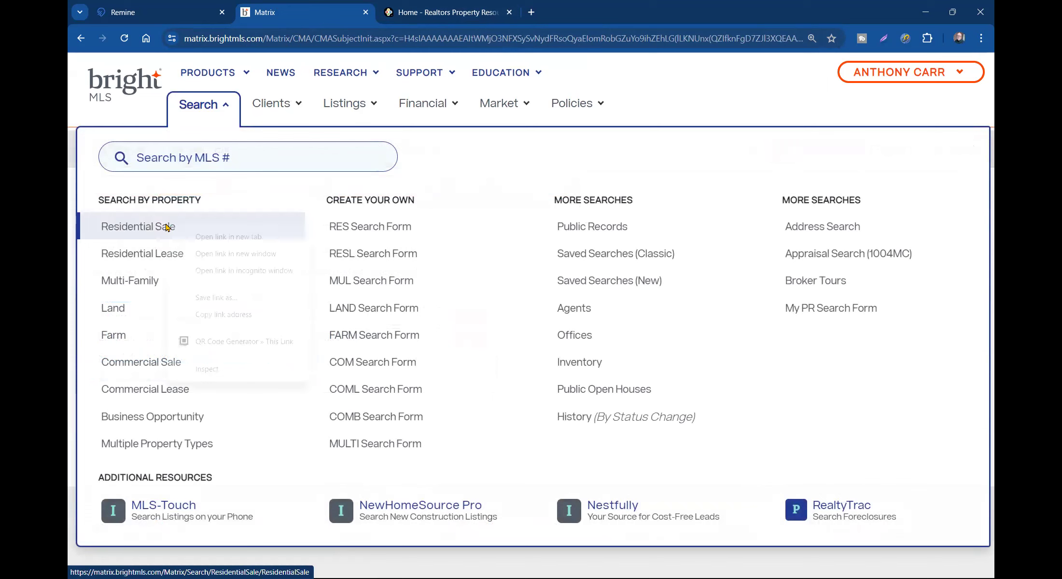
click(198, 239)
click(437, 14)
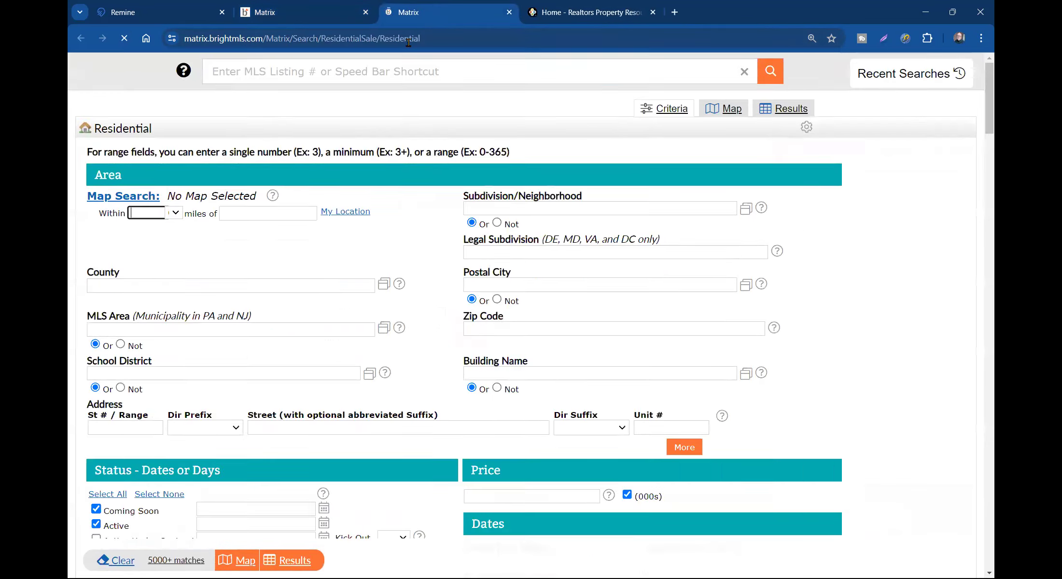
- Include listings expired within 0-180 days and exclude Coming Soon listings
scroll(508, 440, down, 4)
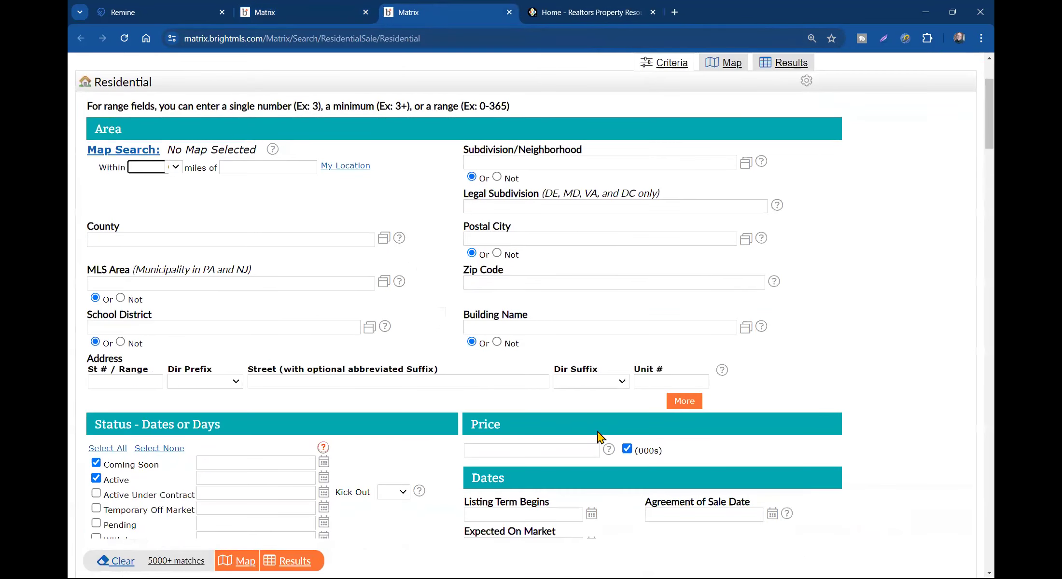
click(478, 180)
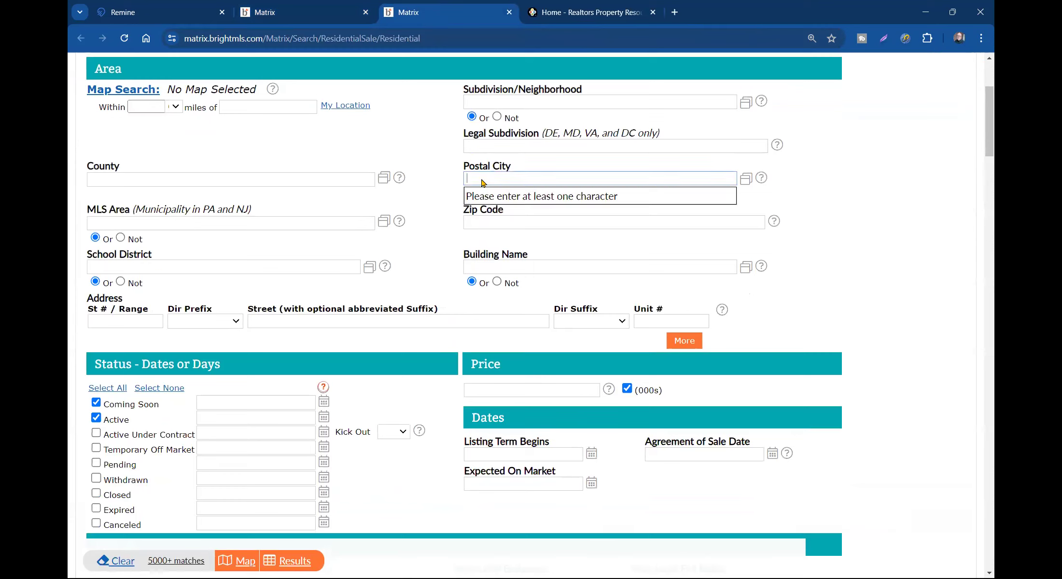
text(22042)
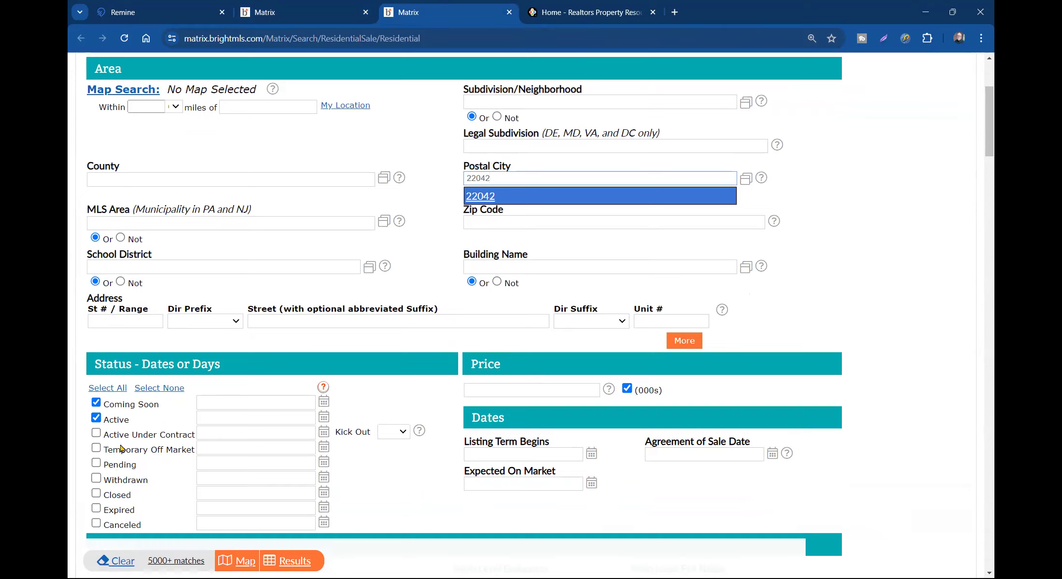
key(Return)
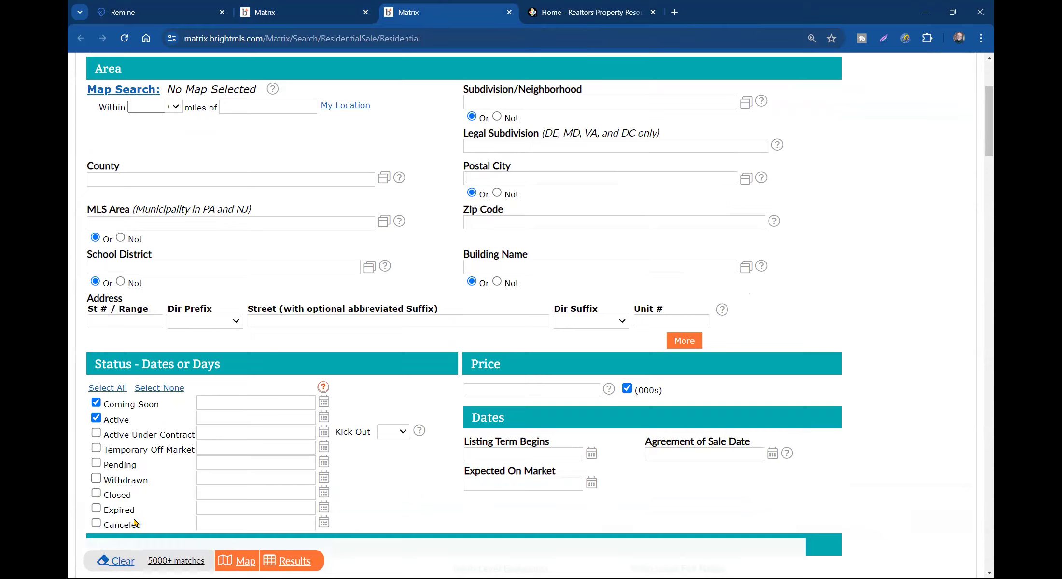
click(96, 509)
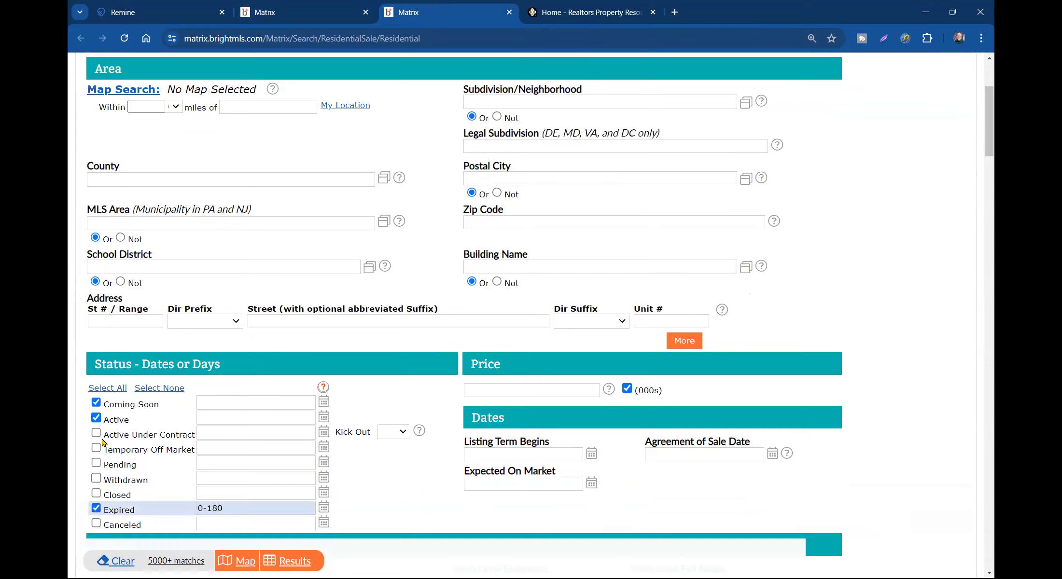
click(108, 407)
- Enter zip code 22042 and show the 27 matching expired listings
scroll(418, 406, up, 1)
click(477, 240)
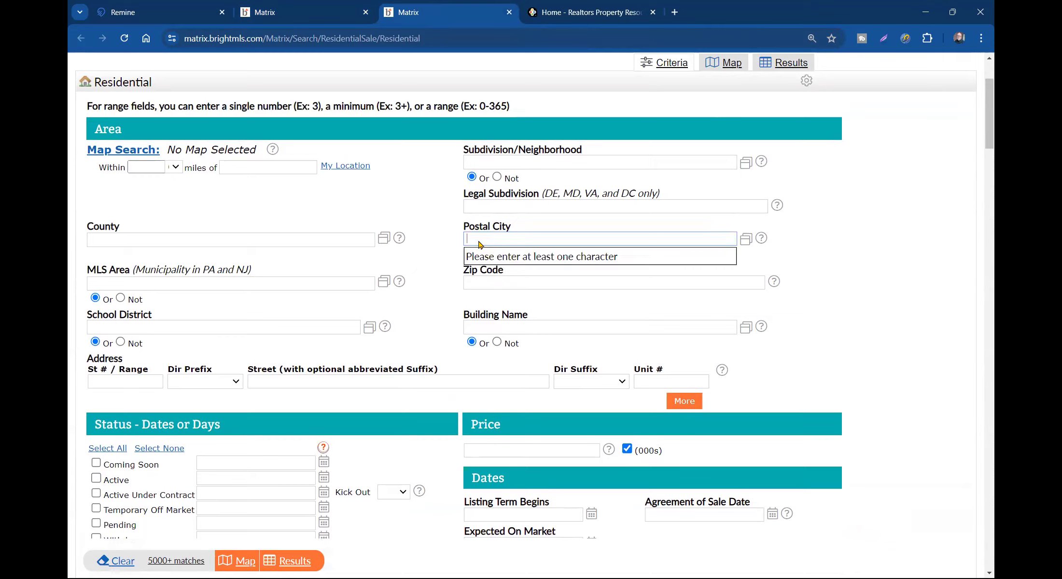
click(494, 283)
text(2204)
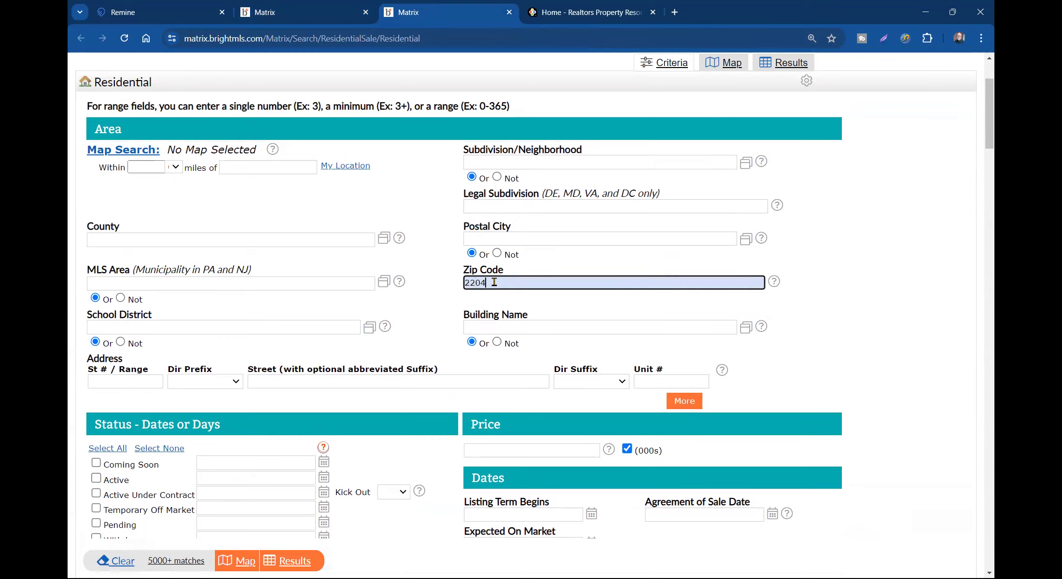
text(2)
click(452, 300)
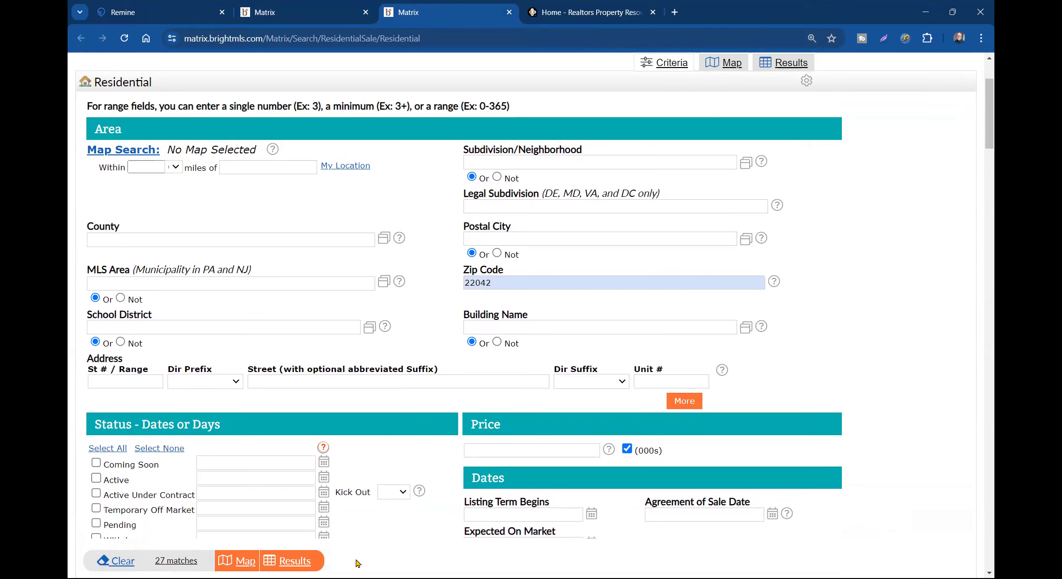
scroll(280, 489, down, 3)
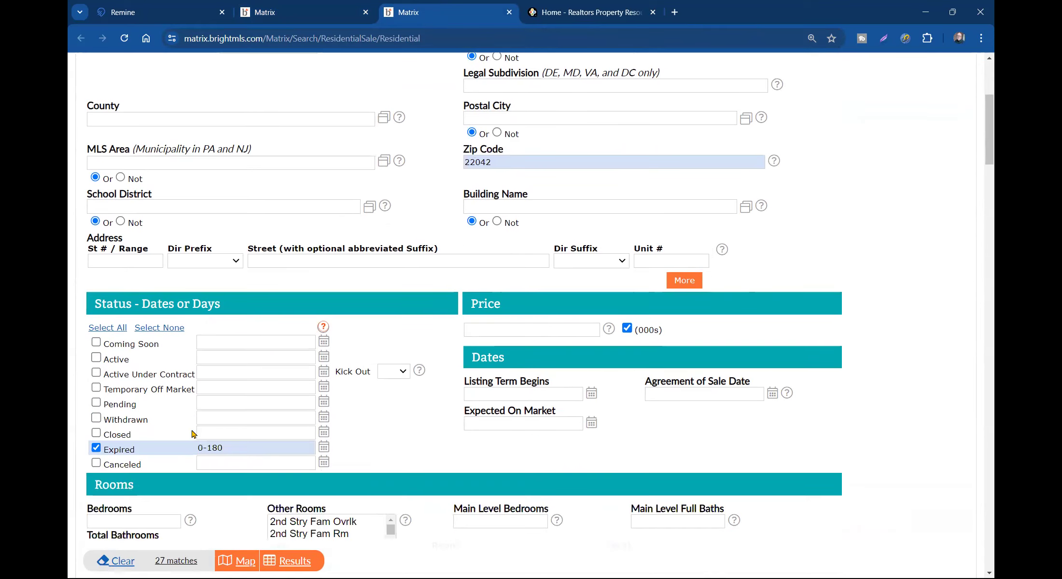
click(299, 564)
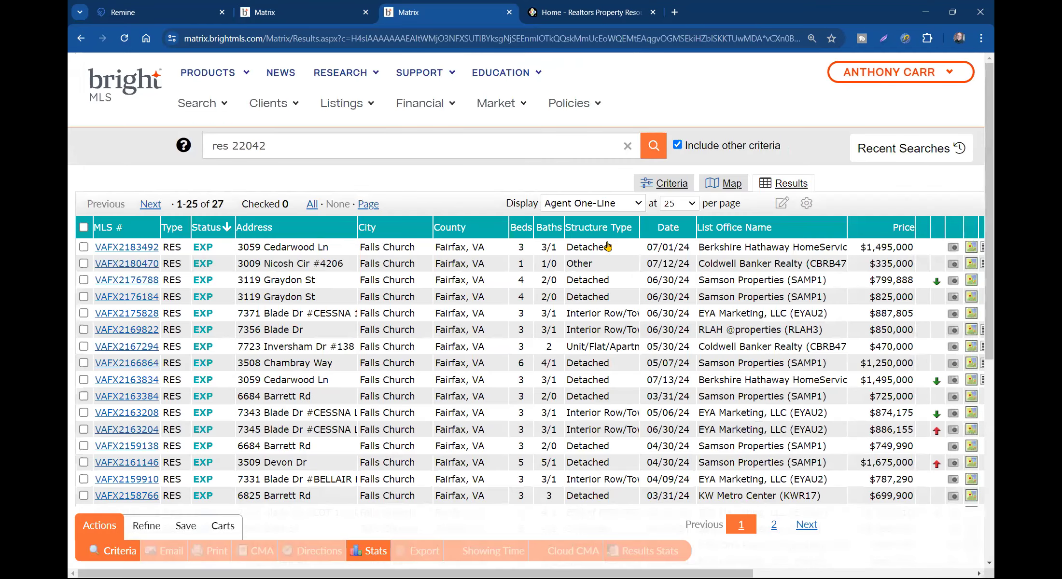
click(599, 228)
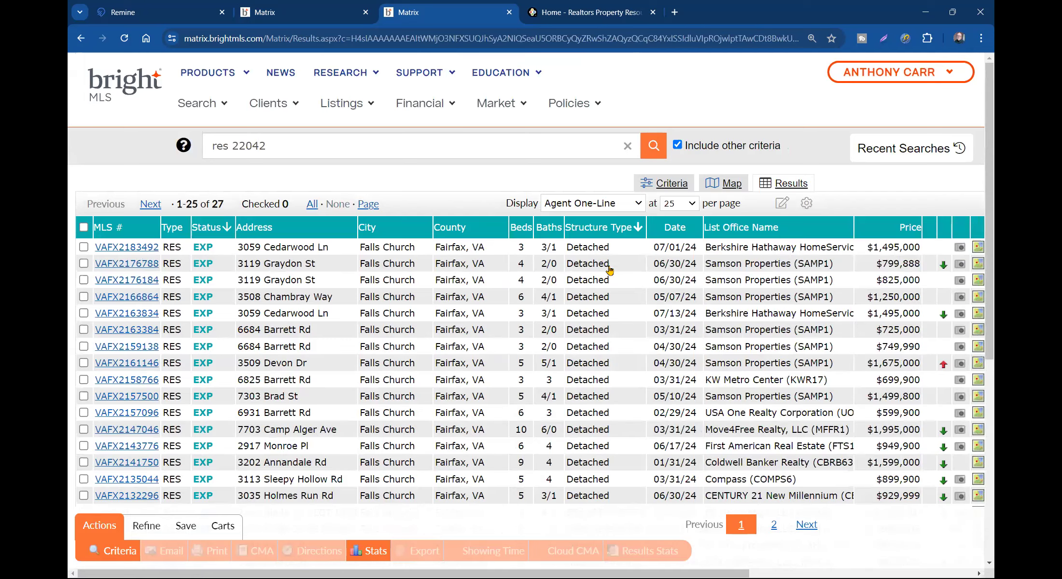
click(147, 248)
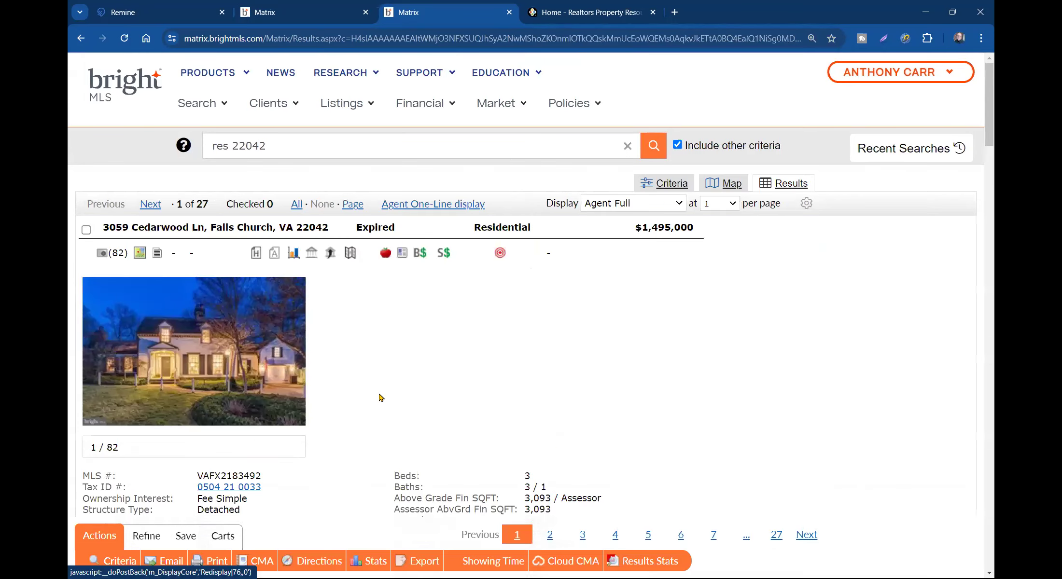
click(151, 204)
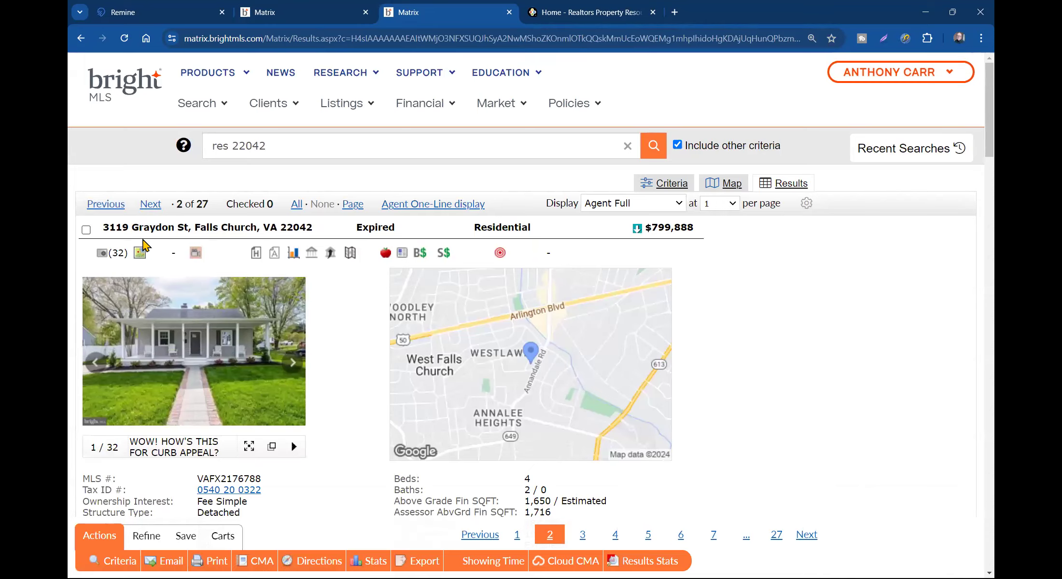
triple_click(147, 225)
right_click(148, 226)
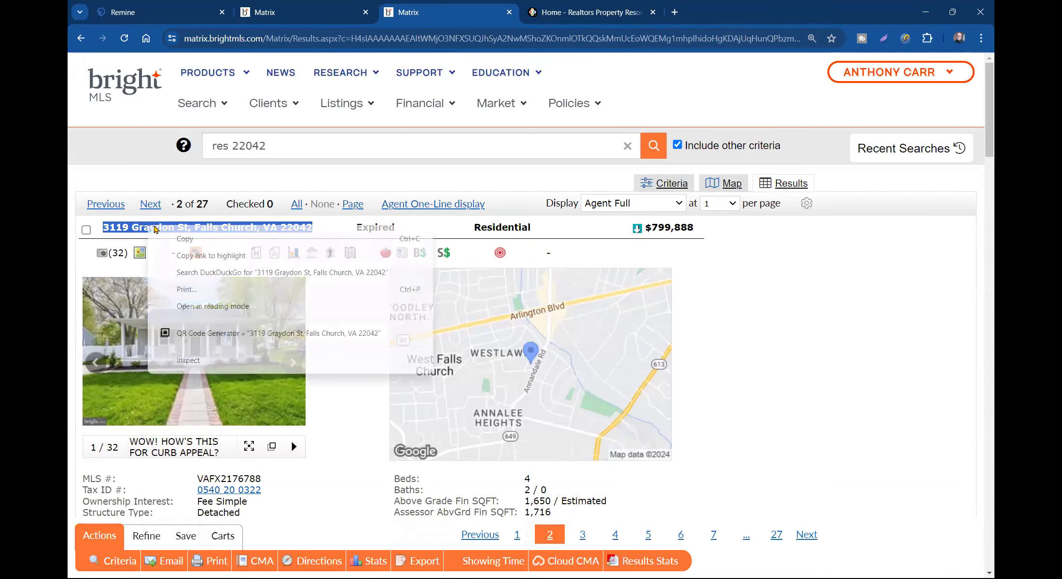
click(183, 242)
- Check the CMA in progress, then return to the listing and select its MLS number
click(289, 13)
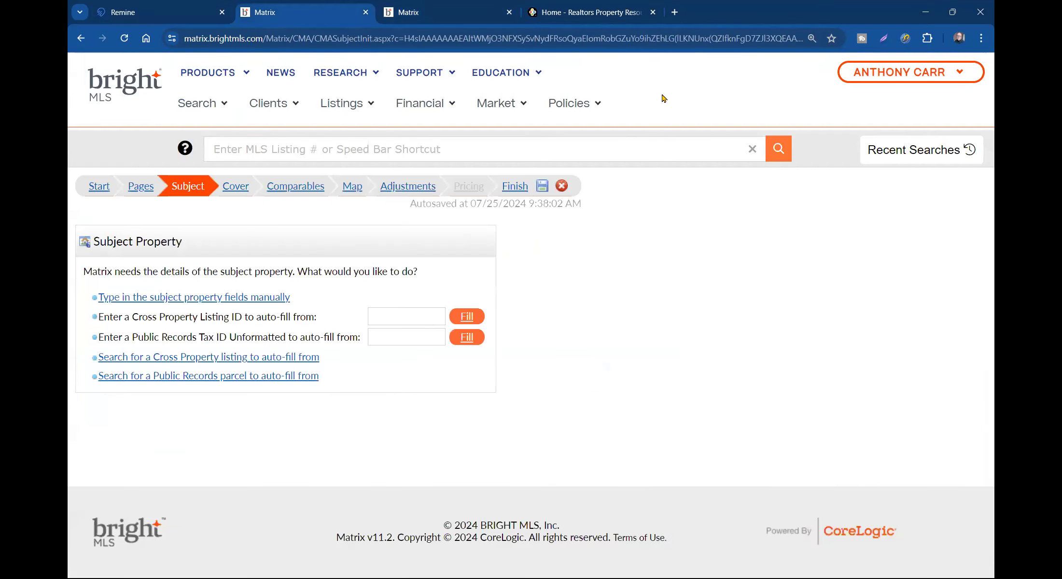
click(452, 18)
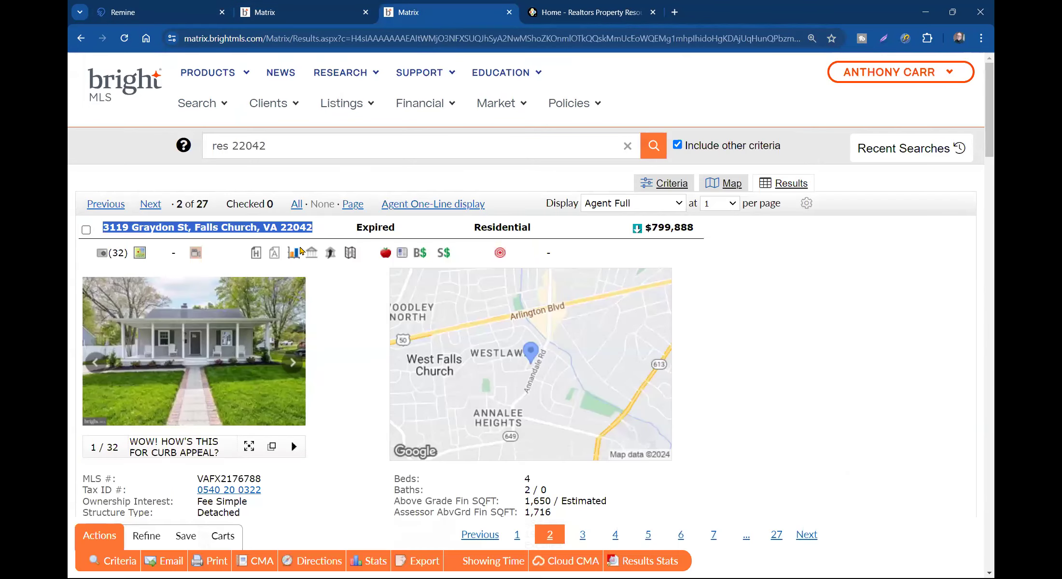
double_click(229, 479)
right_click(236, 478)
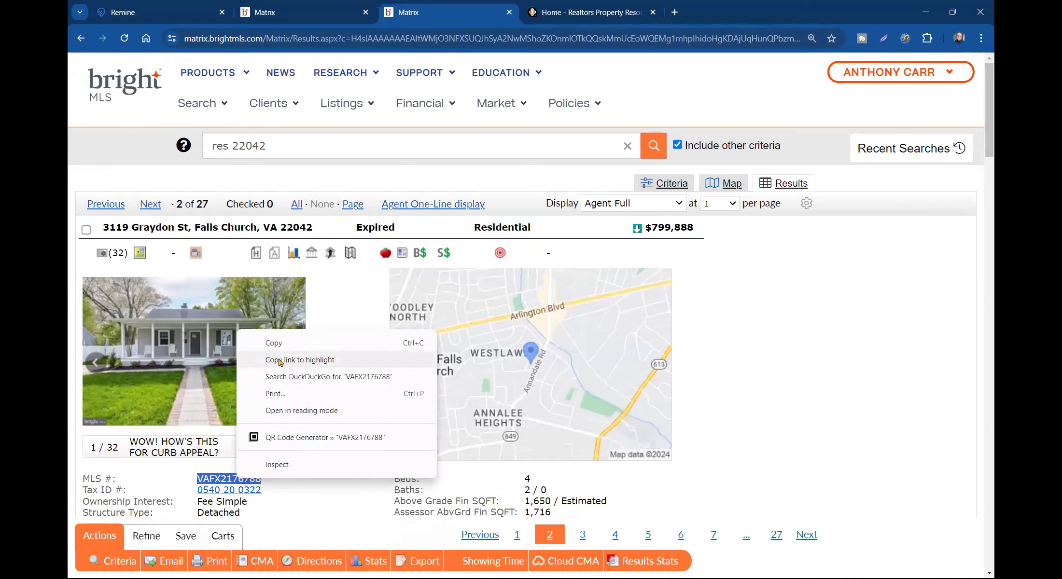
- Paste MLS number VAFX2176788 into the CMA's Cross Property Listing ID and auto-fill the subject
click(279, 343)
click(294, 13)
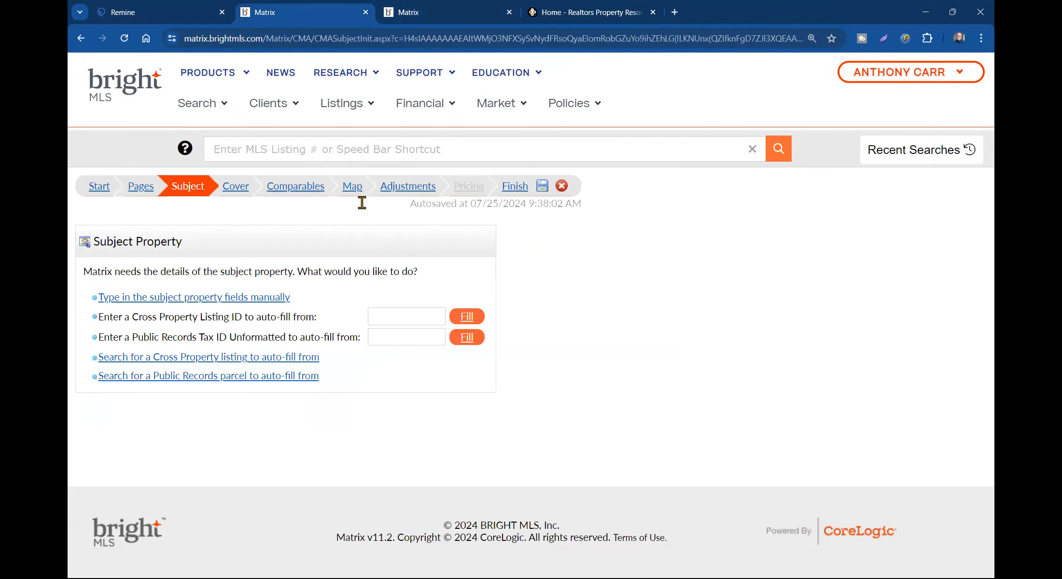
click(400, 318)
right_click(401, 318)
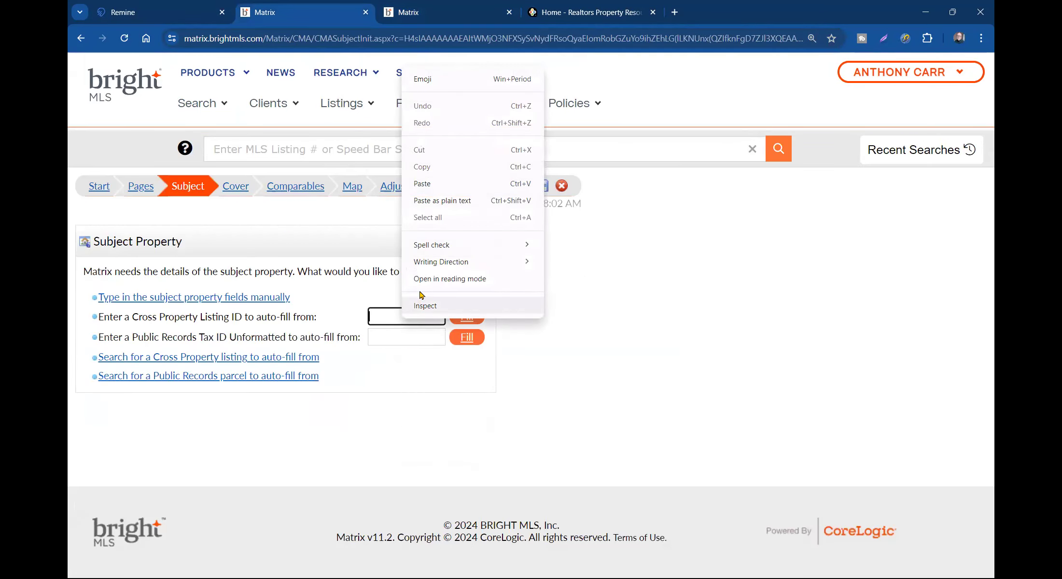
click(425, 183)
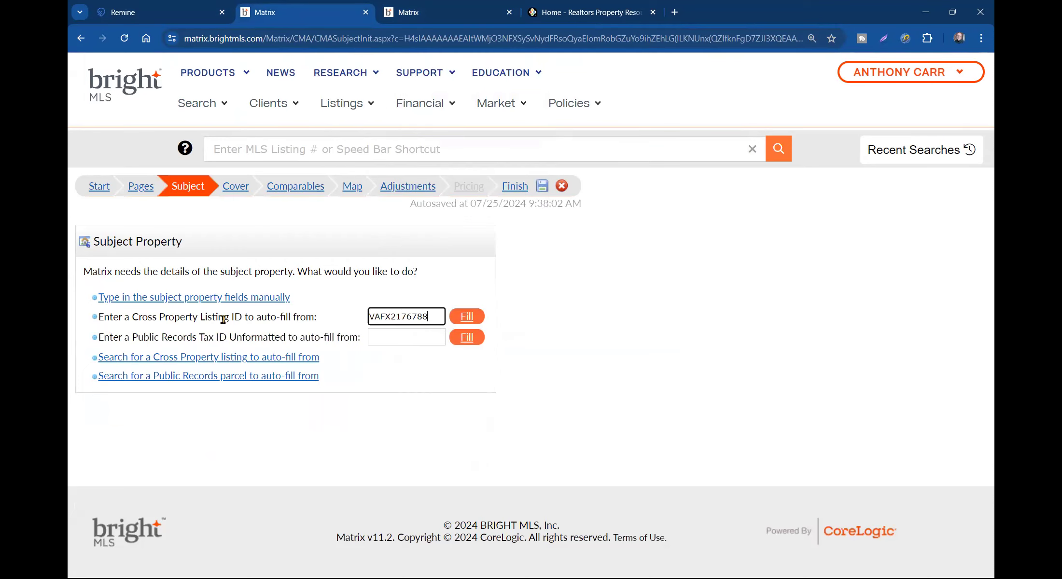
click(466, 317)
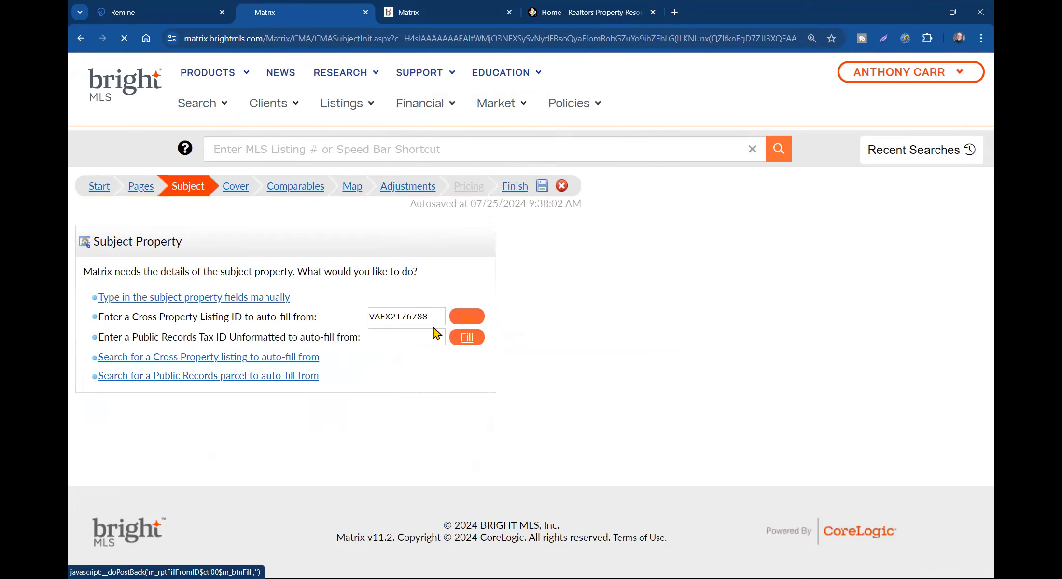
- Enter VA as the subject property's State Or Province
scroll(675, 402, down, 10)
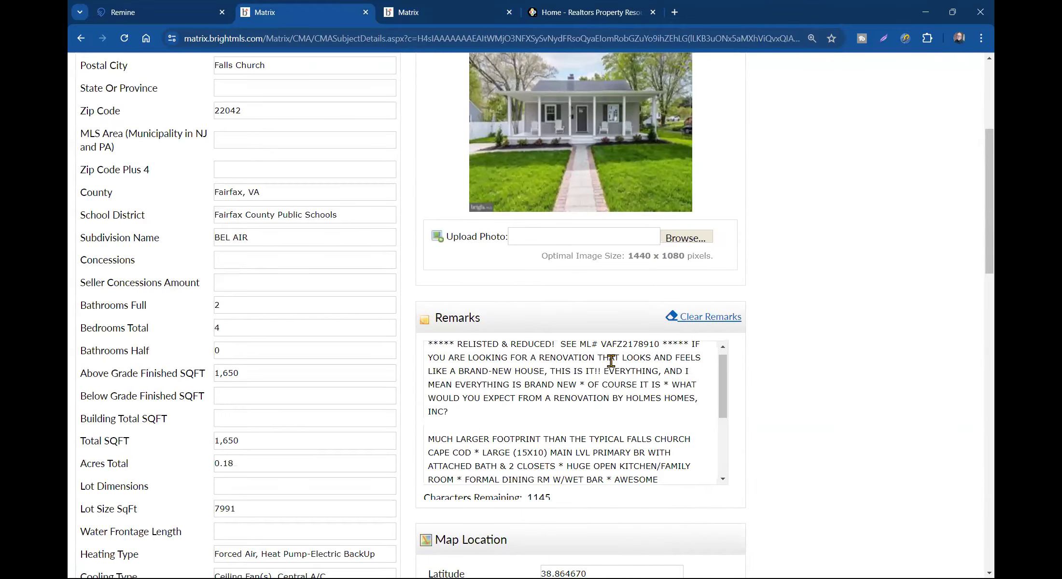
scroll(595, 431, up, 9)
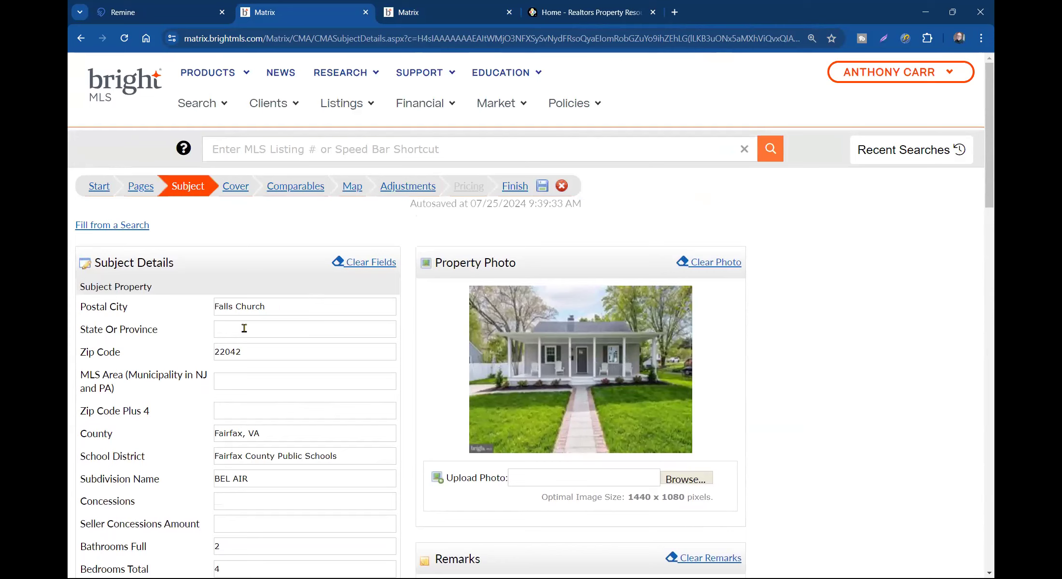
click(243, 331)
text(VA)
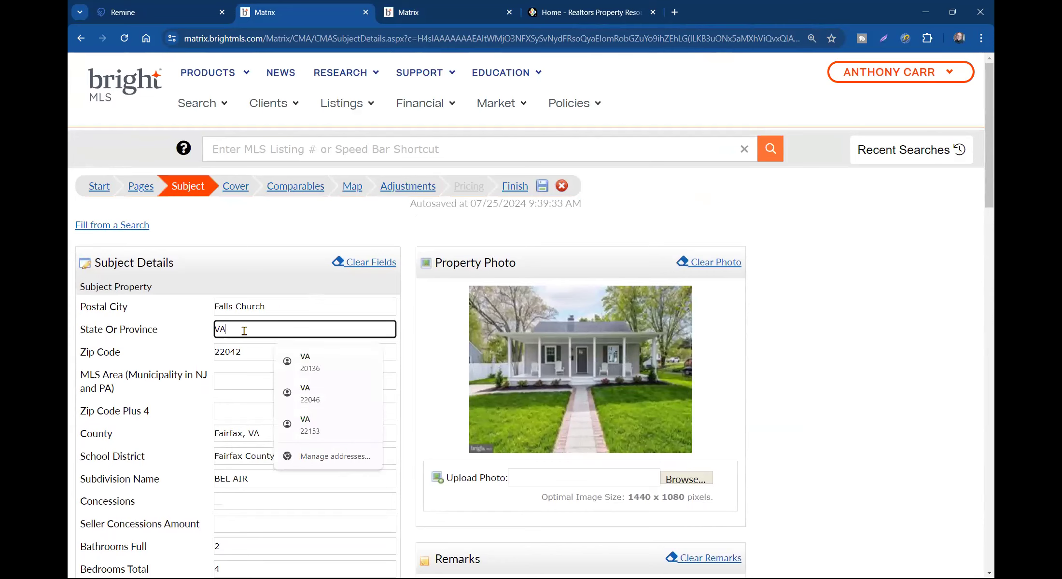
click(134, 413)
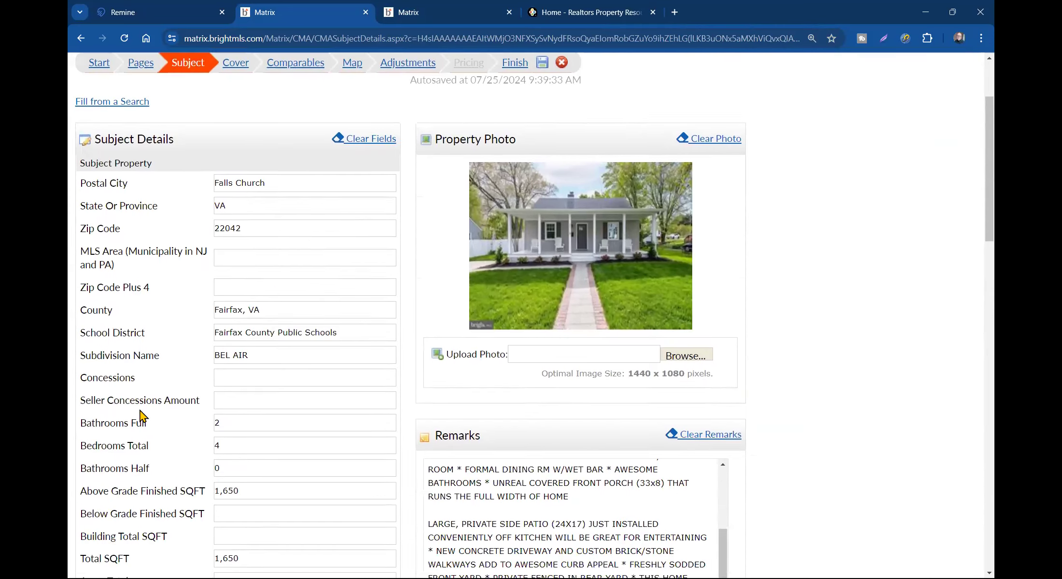
- Review the auto-filled subject details (4 beds, 2 baths, 1,650 sqft) and move to the Cover step
scroll(174, 338, down, 5)
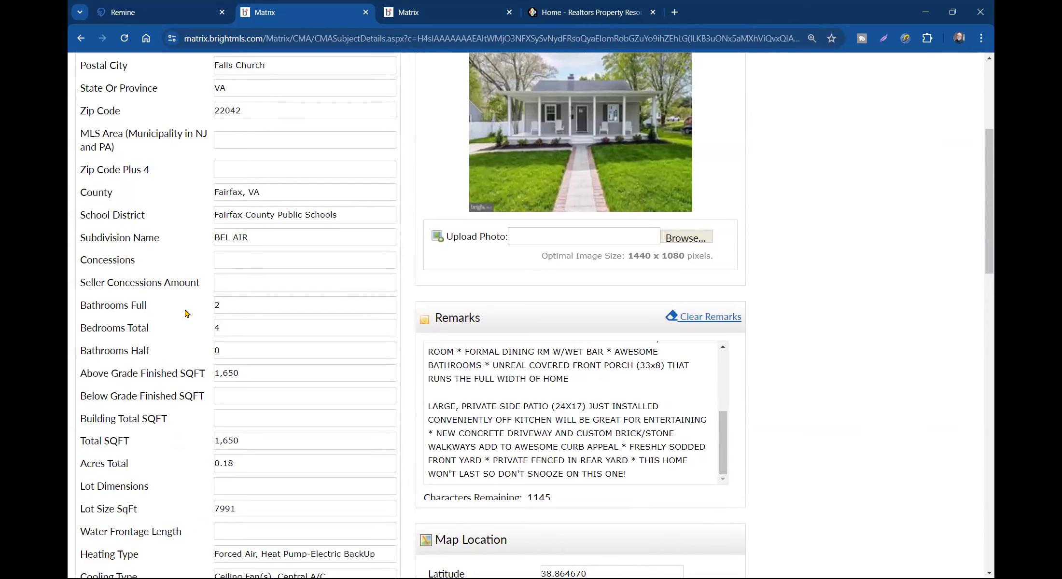
scroll(243, 334, down, 2)
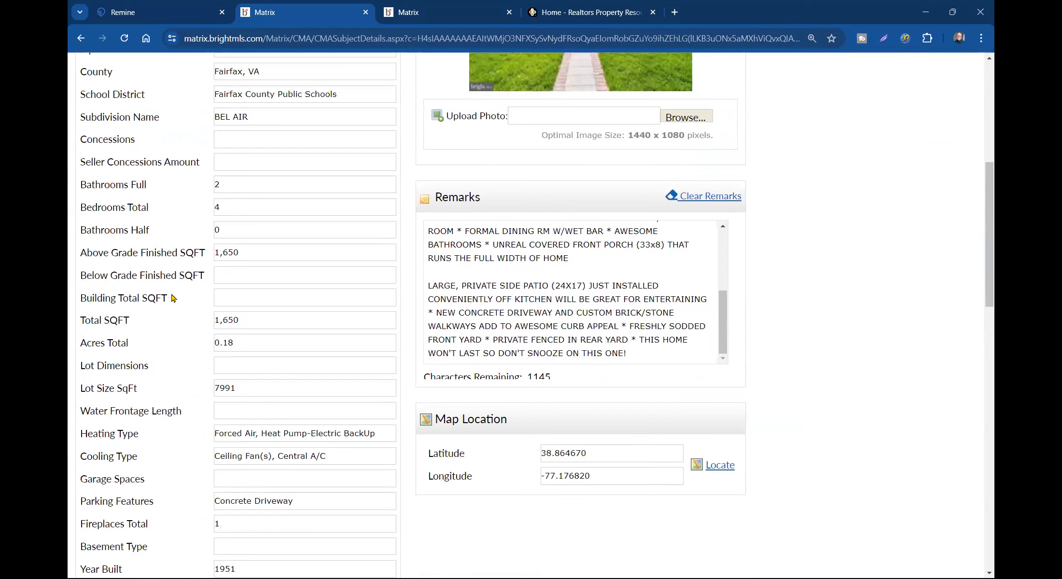
scroll(205, 323, down, 1)
scroll(215, 321, up, 5)
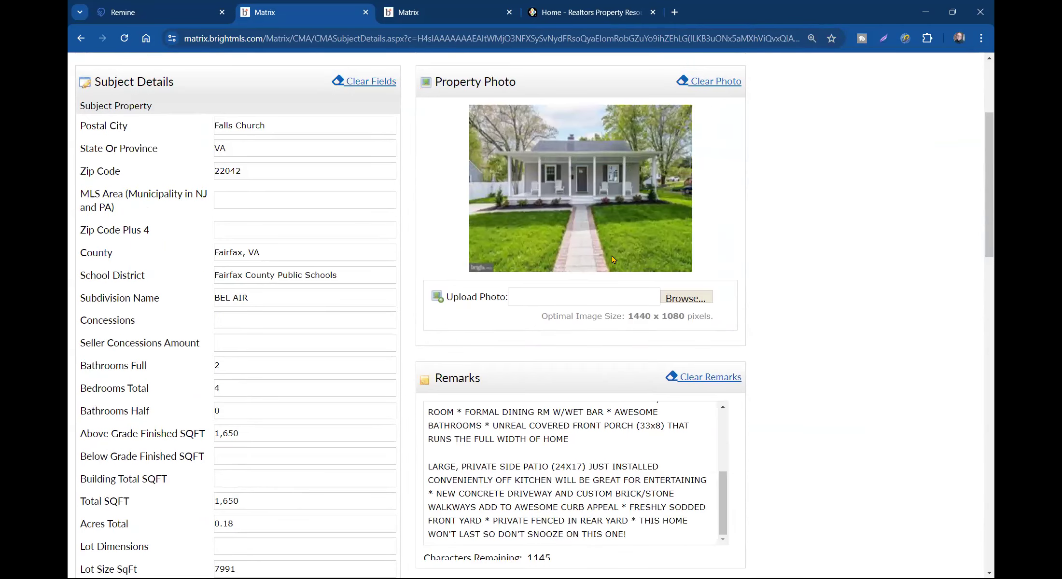
scroll(273, 319, down, 5)
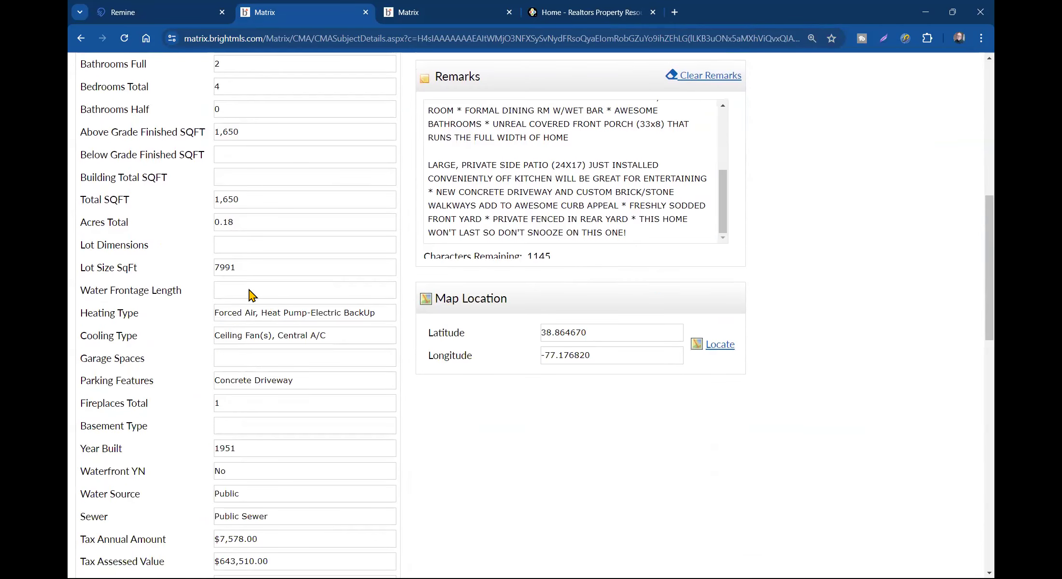
scroll(252, 297, down, 4)
scroll(253, 295, down, 9)
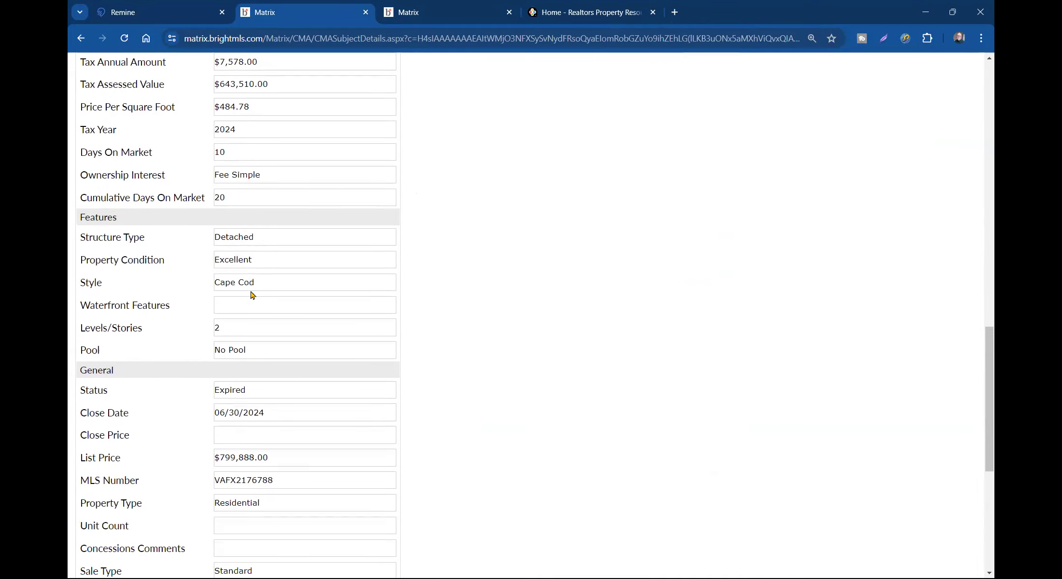
scroll(254, 295, up, 8)
scroll(256, 293, up, 15)
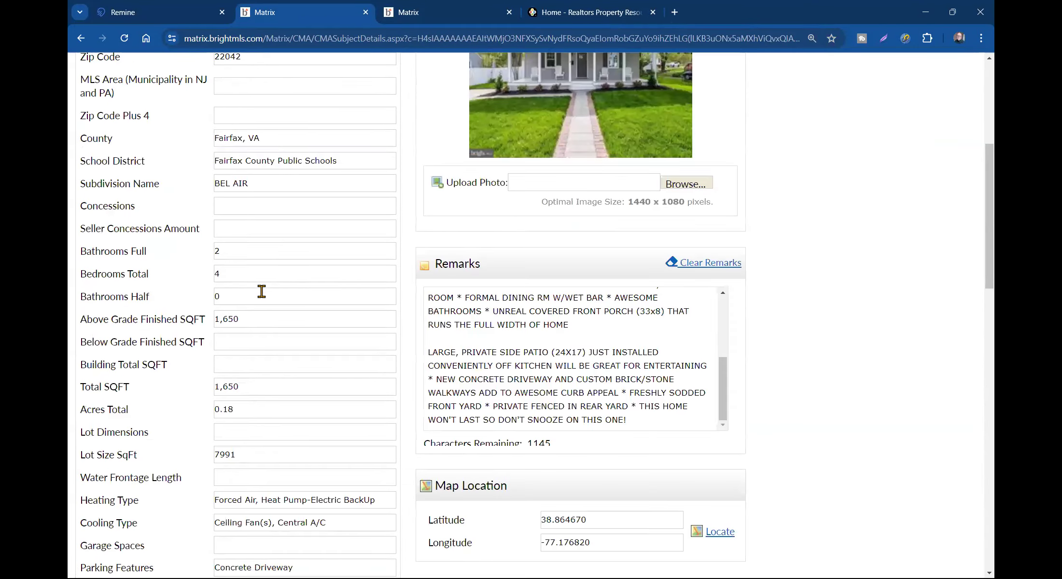
click(235, 187)
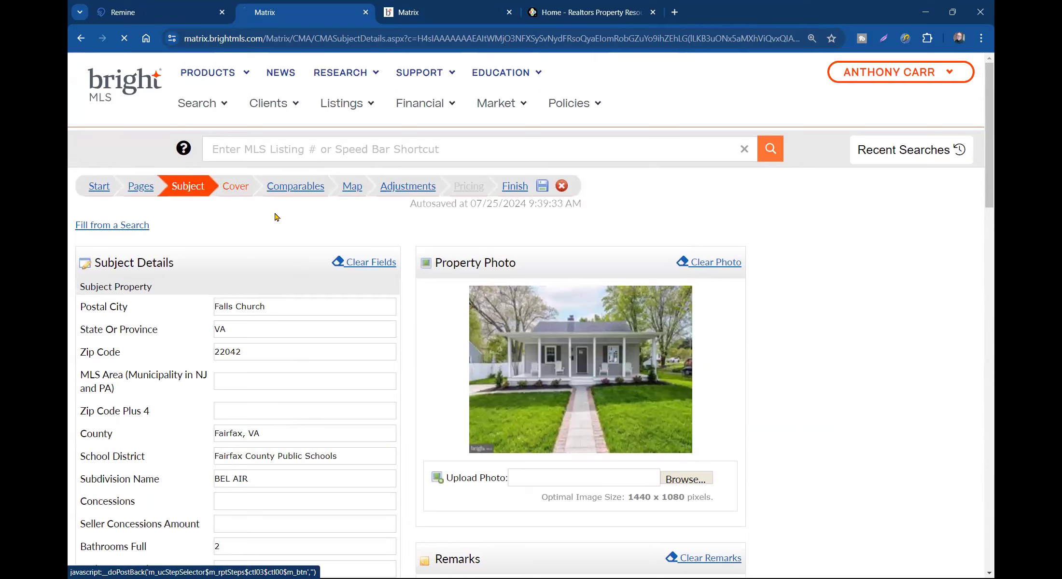
- Fill the cover contact's Address Line 1 from the saved suggestion starting with '105'
click(514, 295)
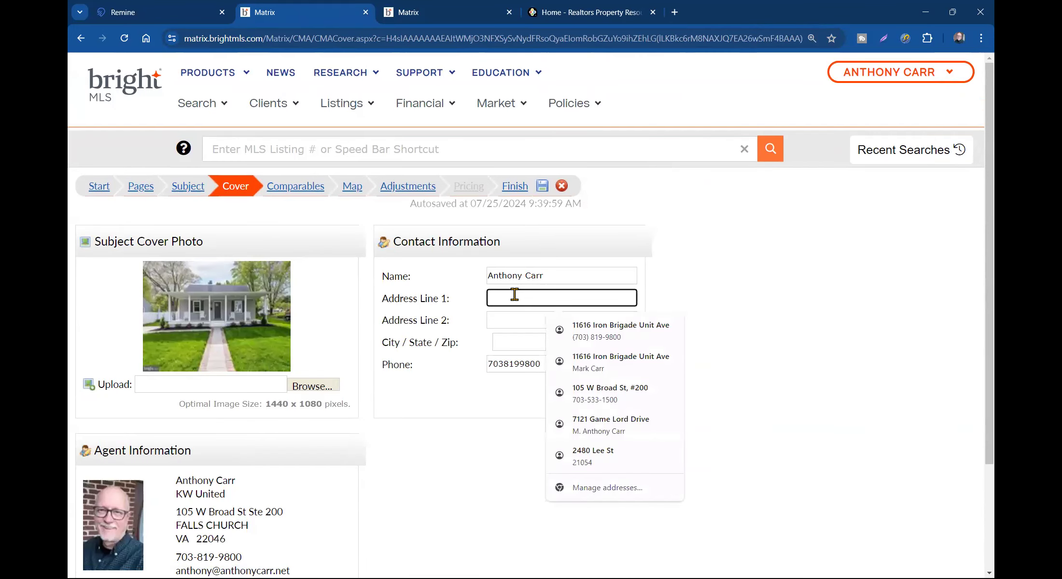
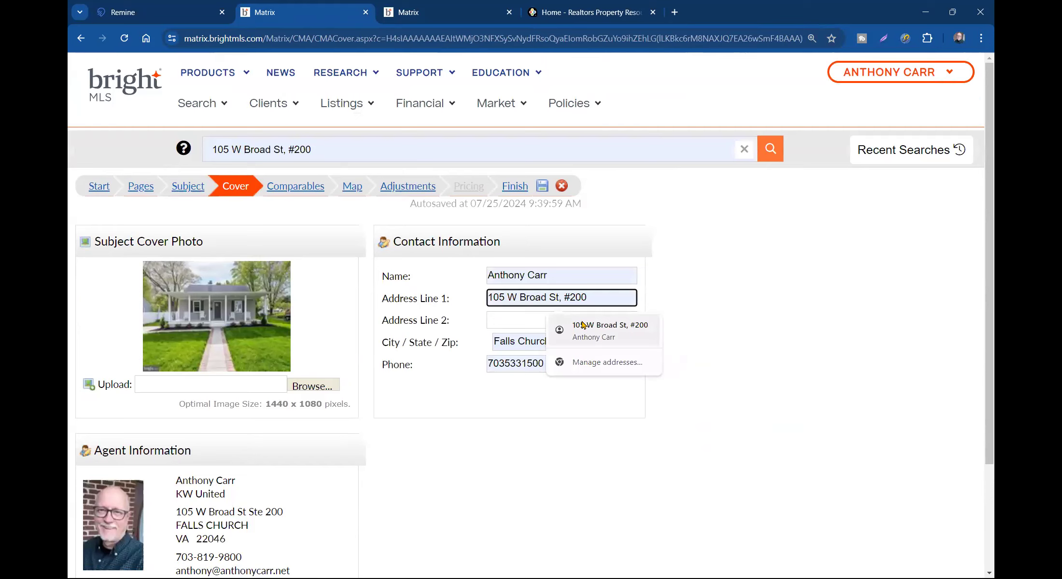
click(582, 326)
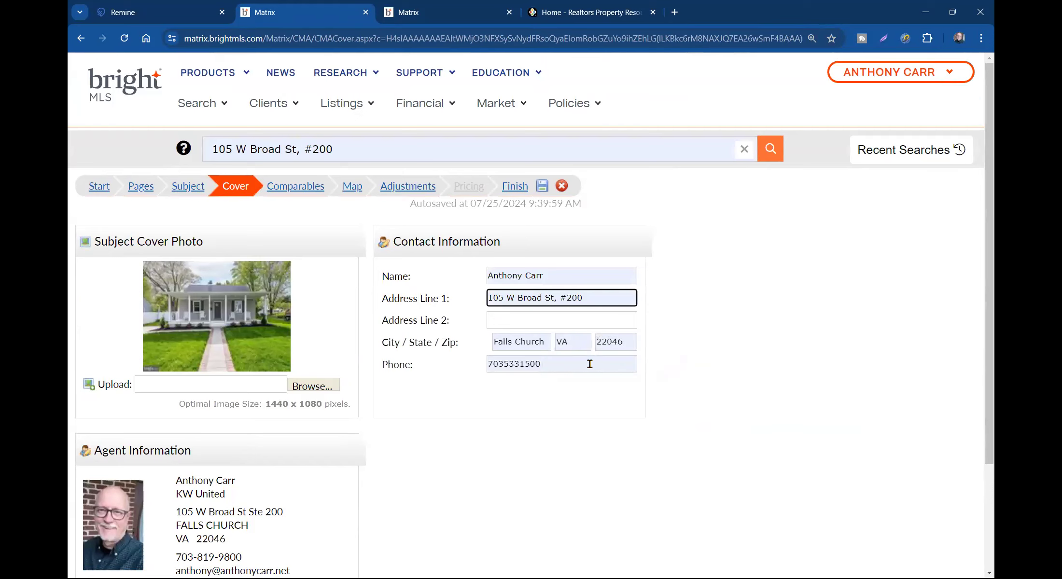
click(466, 432)
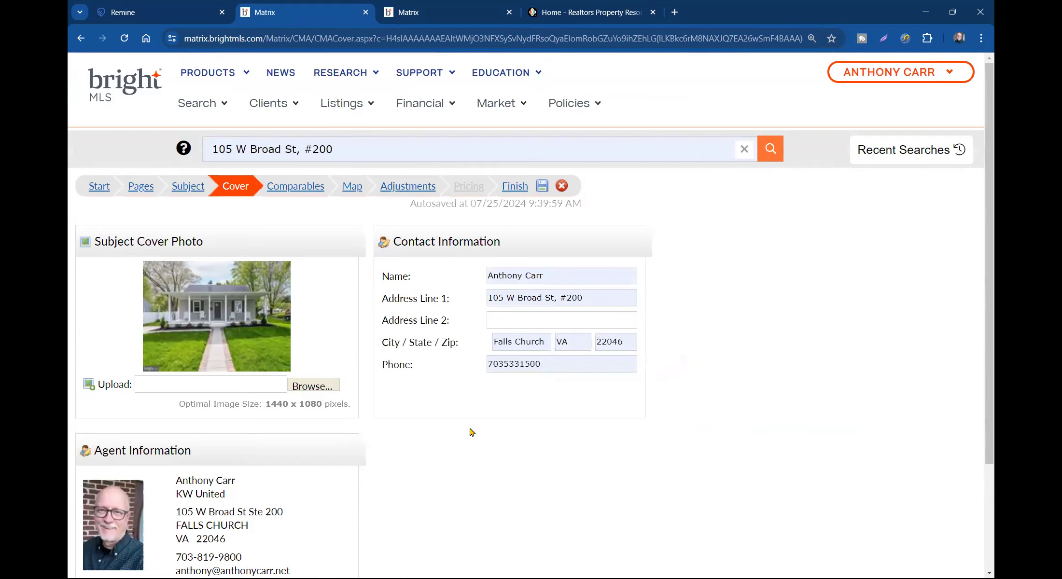
scroll(470, 431, down, 3)
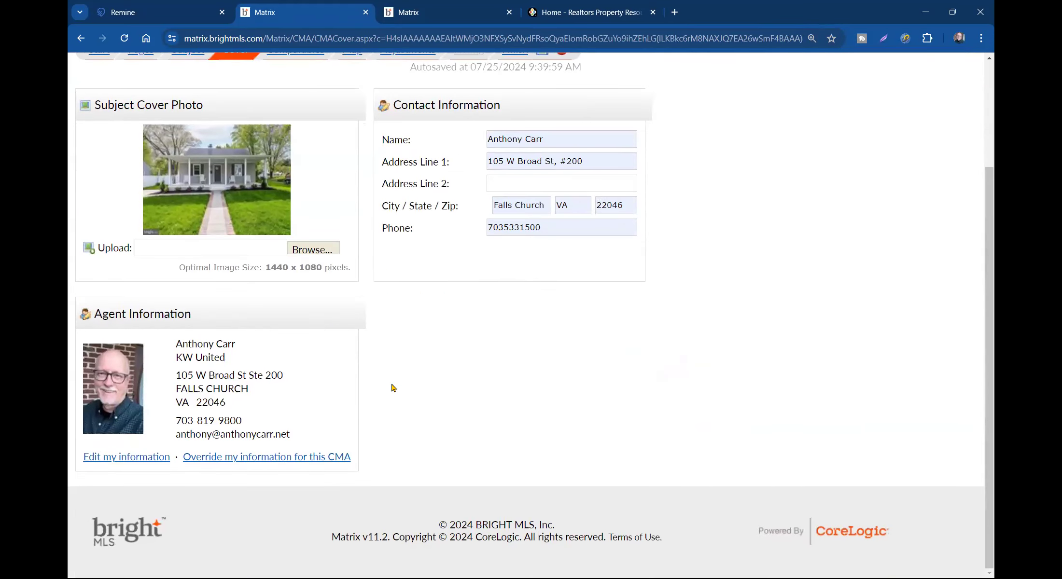
scroll(396, 387, up, 5)
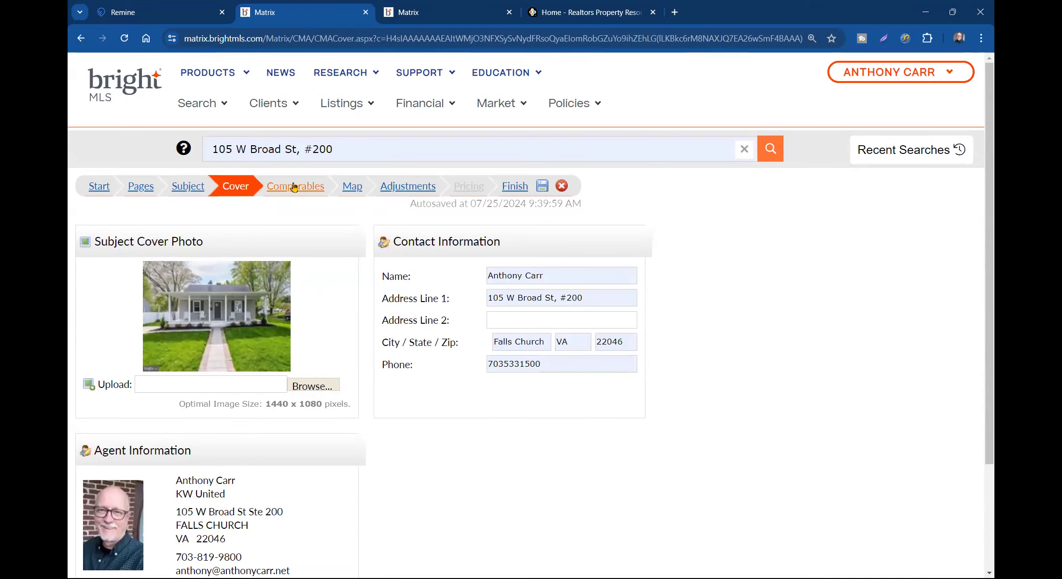
click(293, 189)
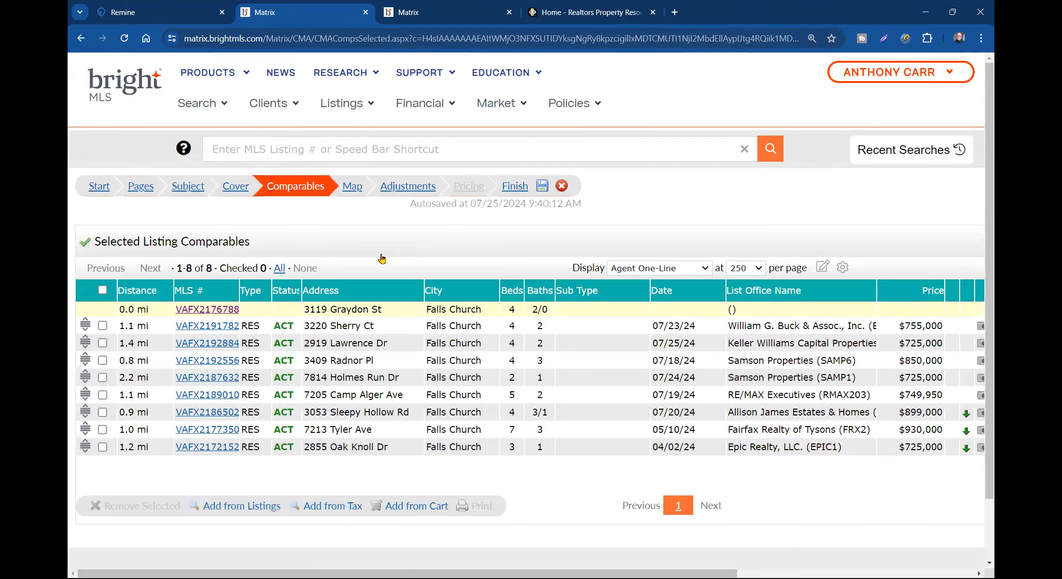
- Sort the eight comparables by Distance, then go back to the CMA Start step
click(140, 293)
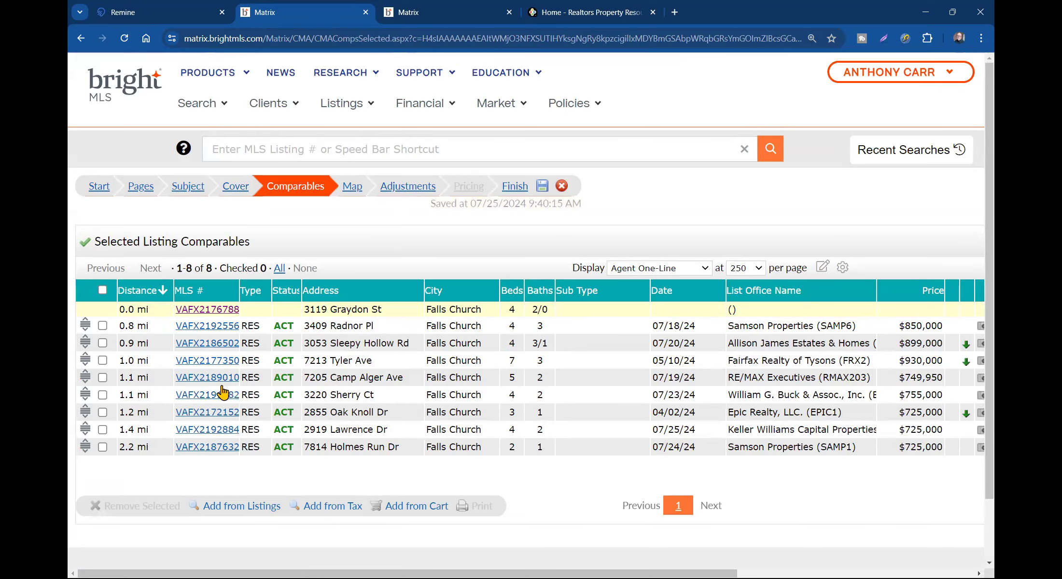
scroll(394, 379, down, 2)
scroll(386, 374, up, 2)
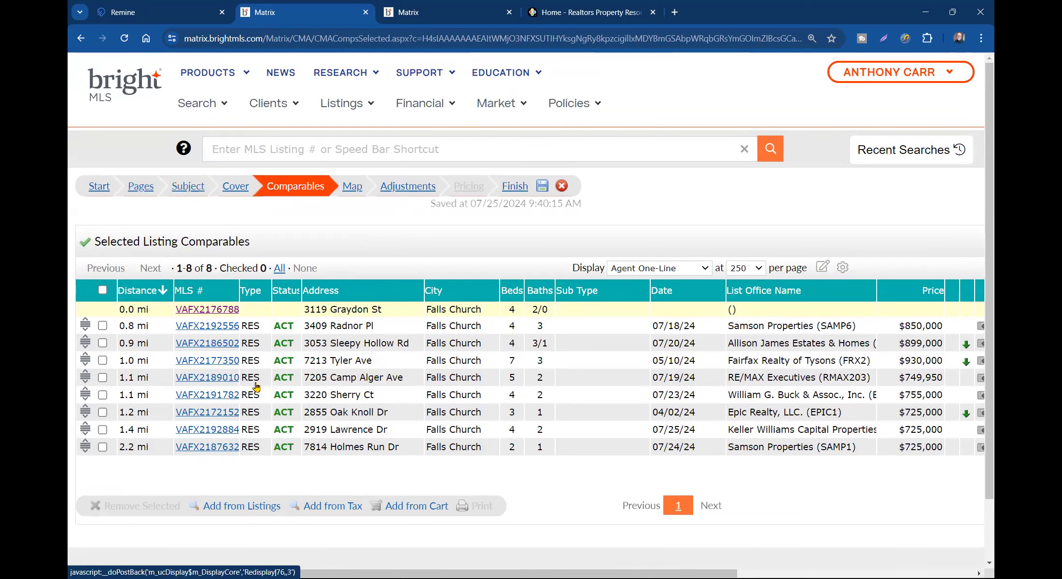
click(109, 191)
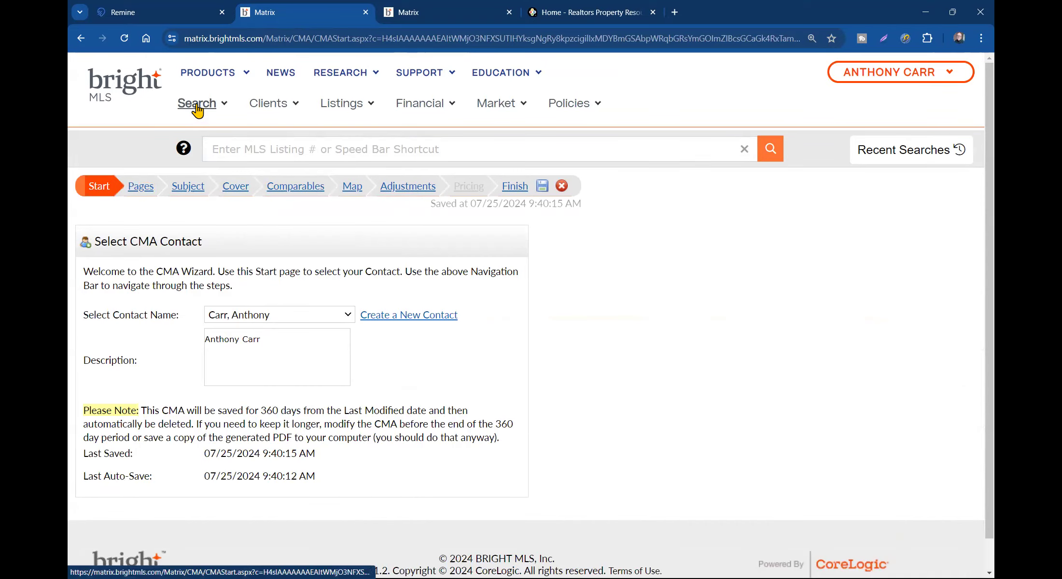
- Return to the 22042 search results and reopen the search criteria
key(ctrl+Tab)
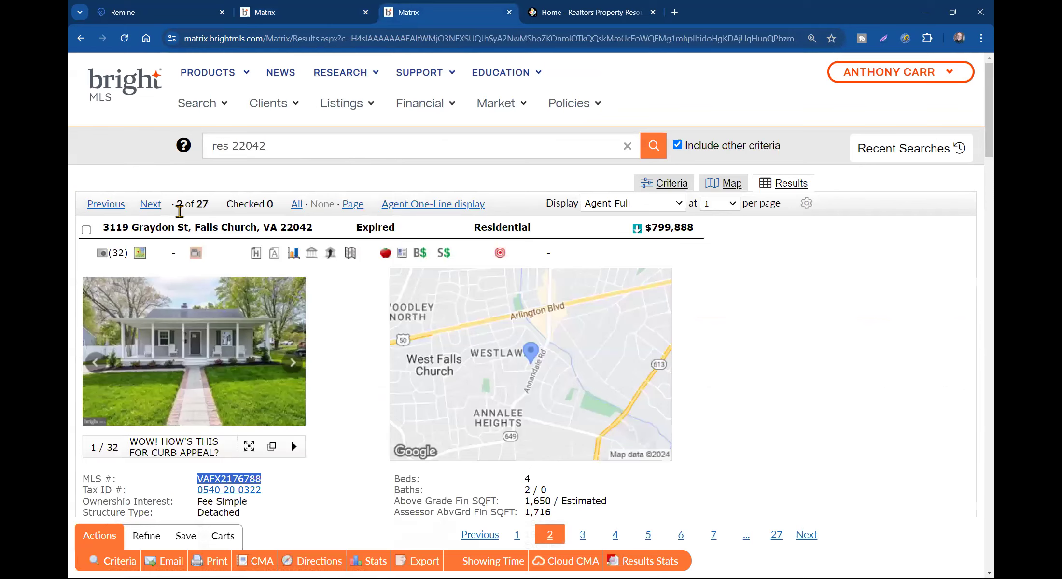
click(115, 562)
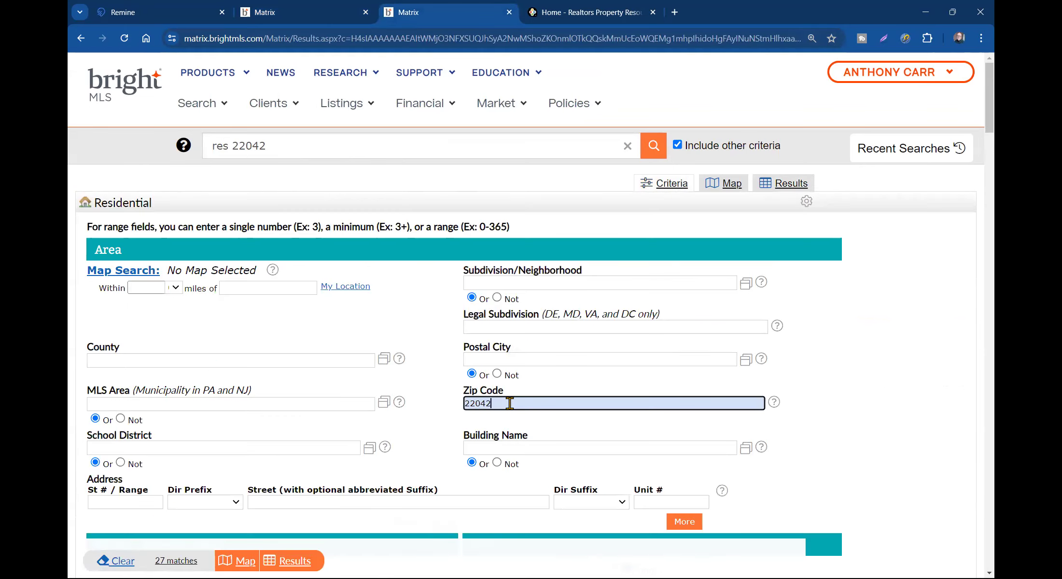
scroll(512, 416, down, 5)
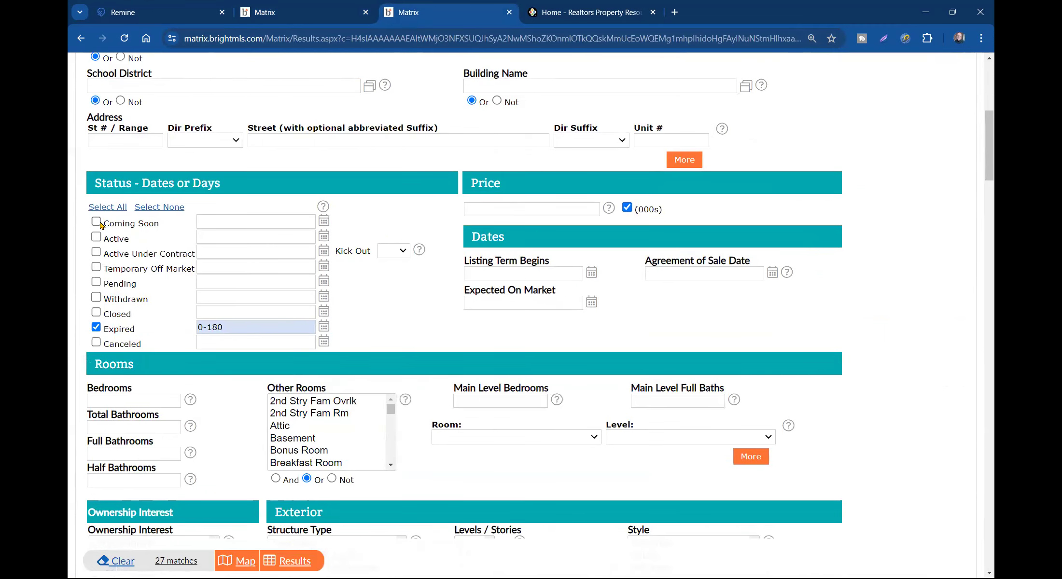
- Include Coming Soon, Active, Active Under Contract, Pending and Closed 30+ statuses, dropping Expired
click(98, 223)
click(96, 238)
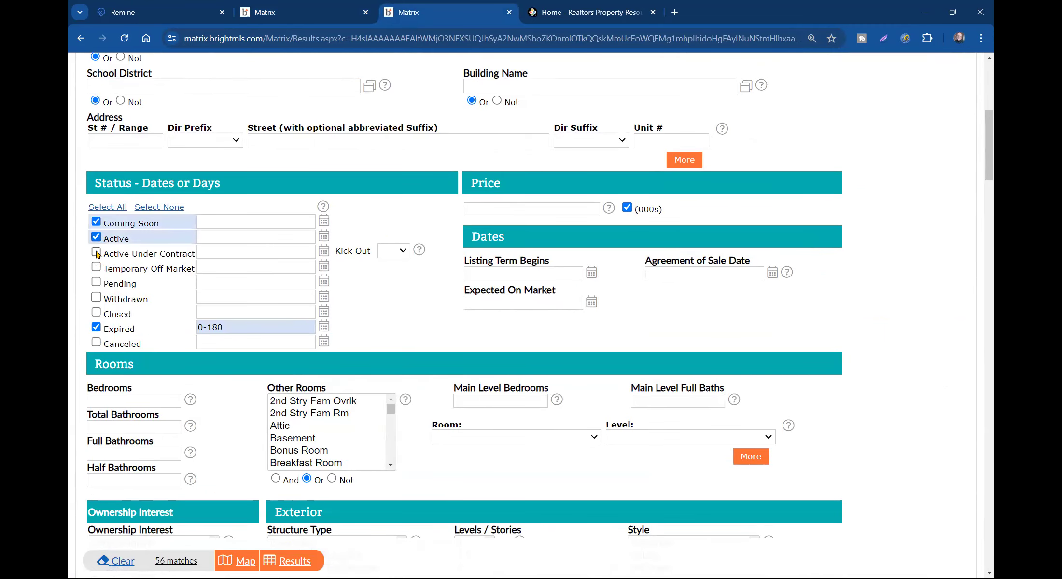
click(96, 253)
click(96, 283)
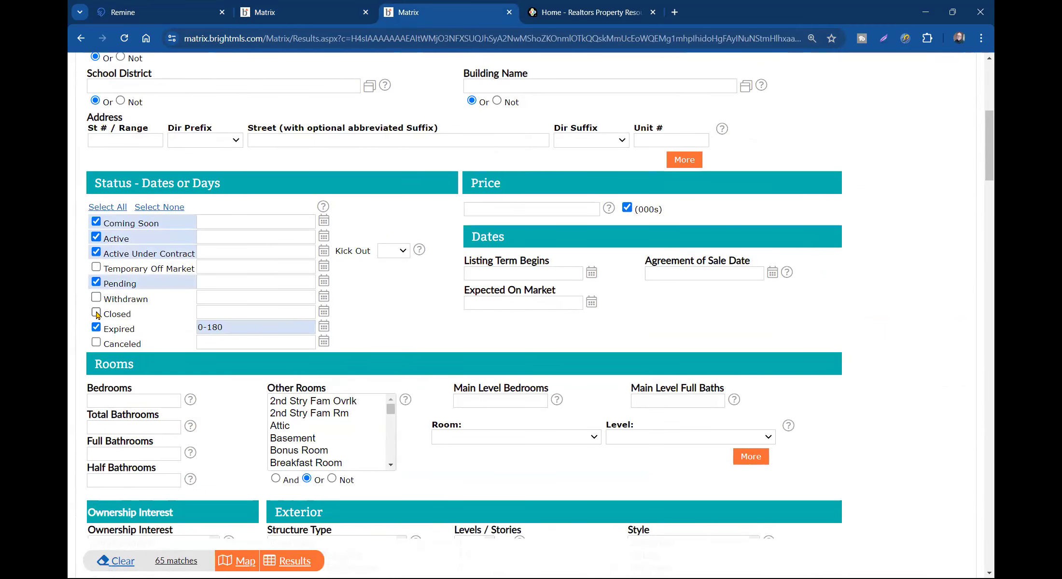
click(96, 314)
text(30+)
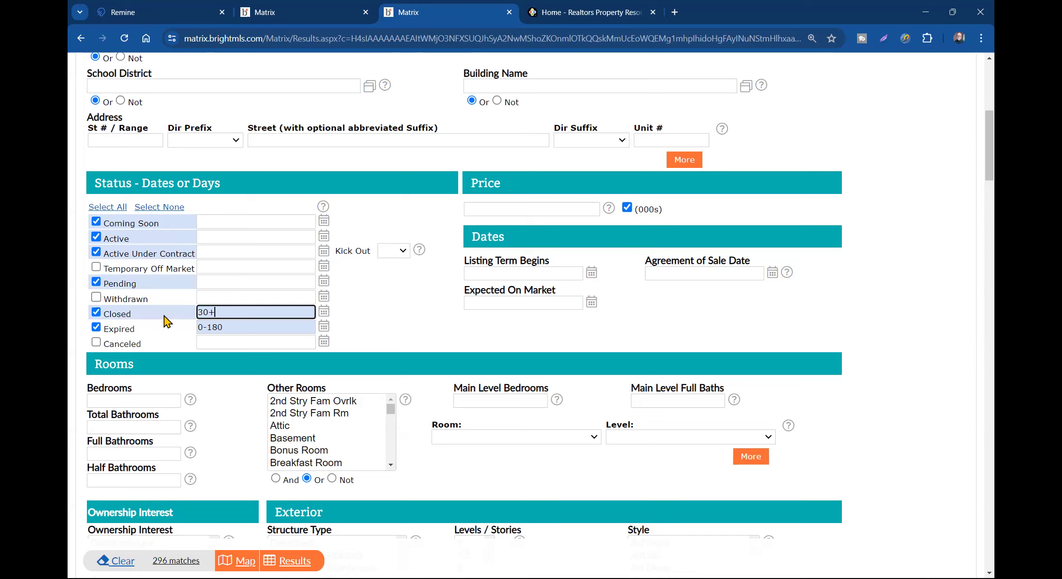
click(96, 328)
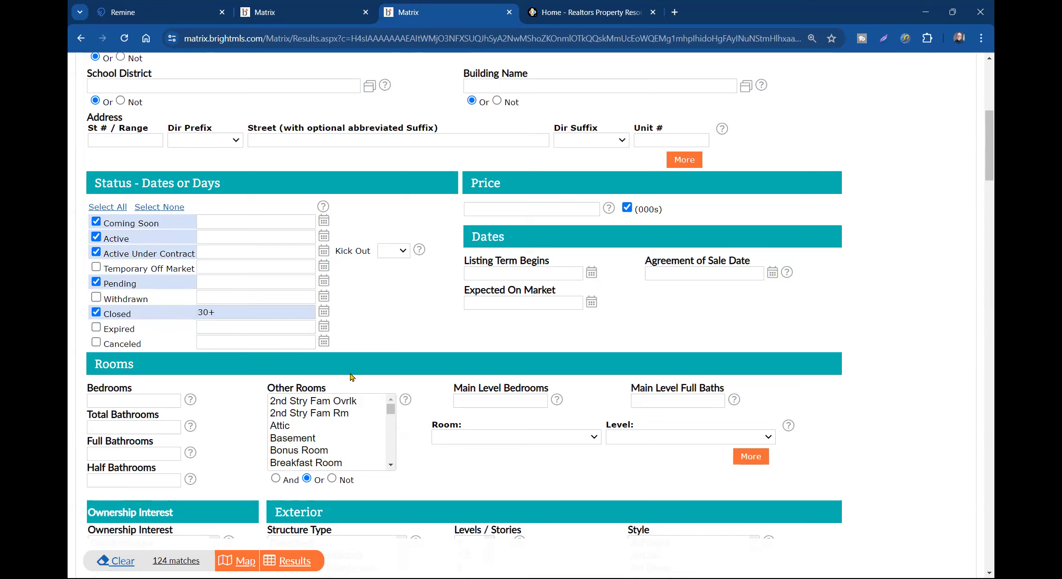
- Limit the search's structure type to Detached
scroll(350, 377, down, 7)
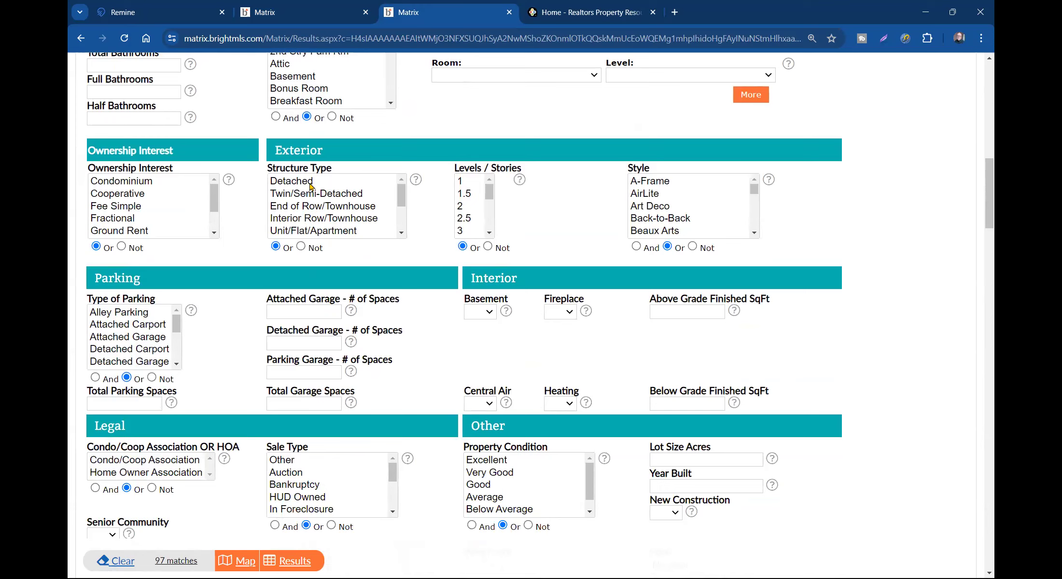
click(310, 186)
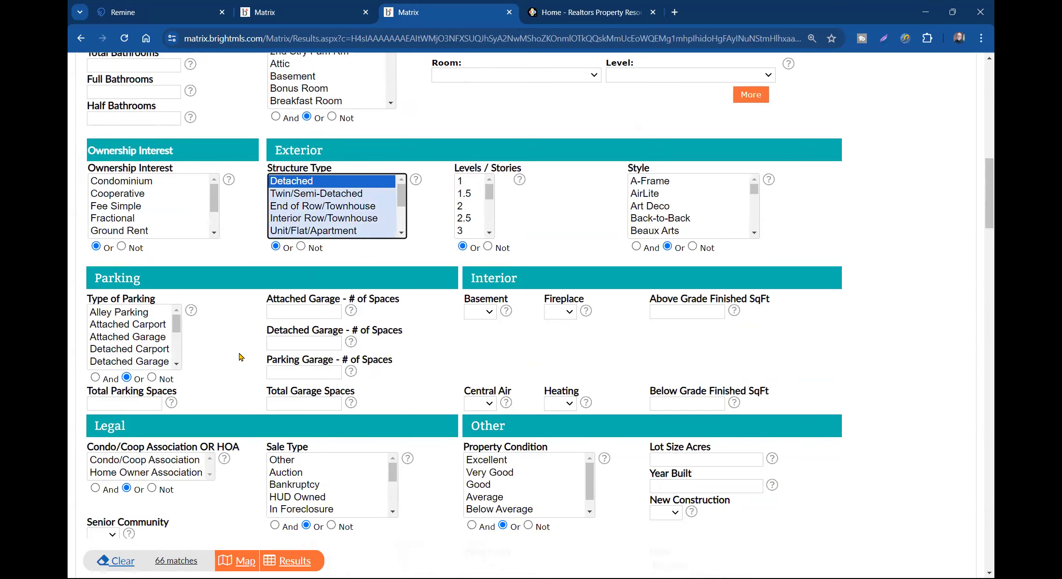
scroll(121, 141, up, 2)
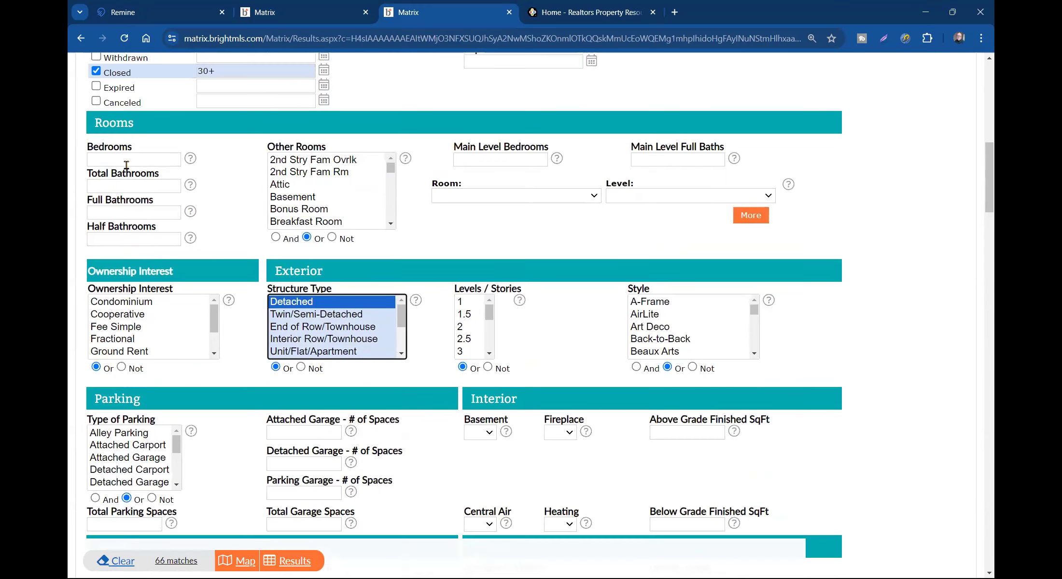
scroll(133, 167, up, 1)
scroll(175, 217, down, 4)
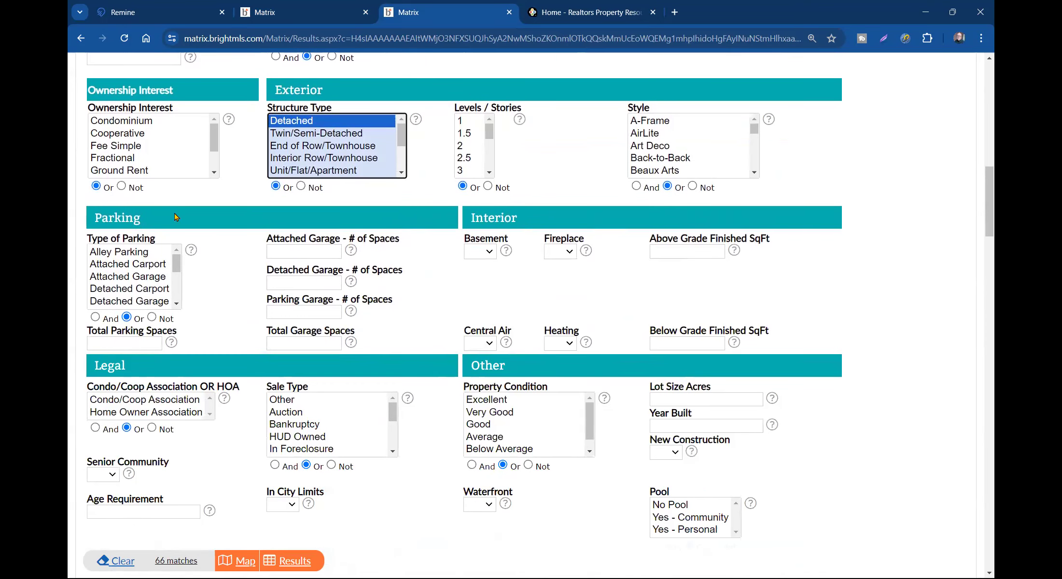
click(299, 561)
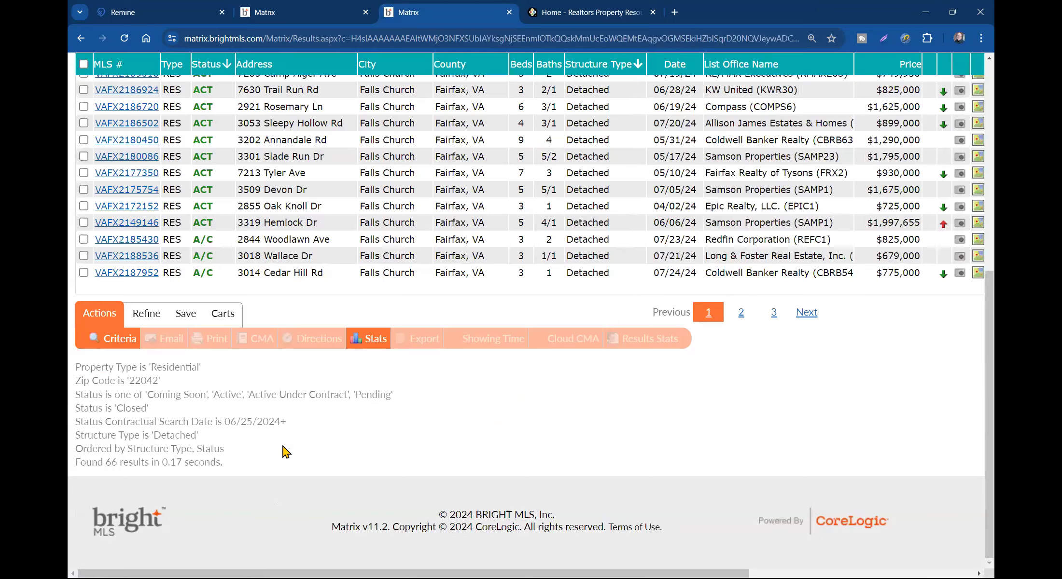
scroll(287, 451, up, 5)
scroll(292, 431, up, 2)
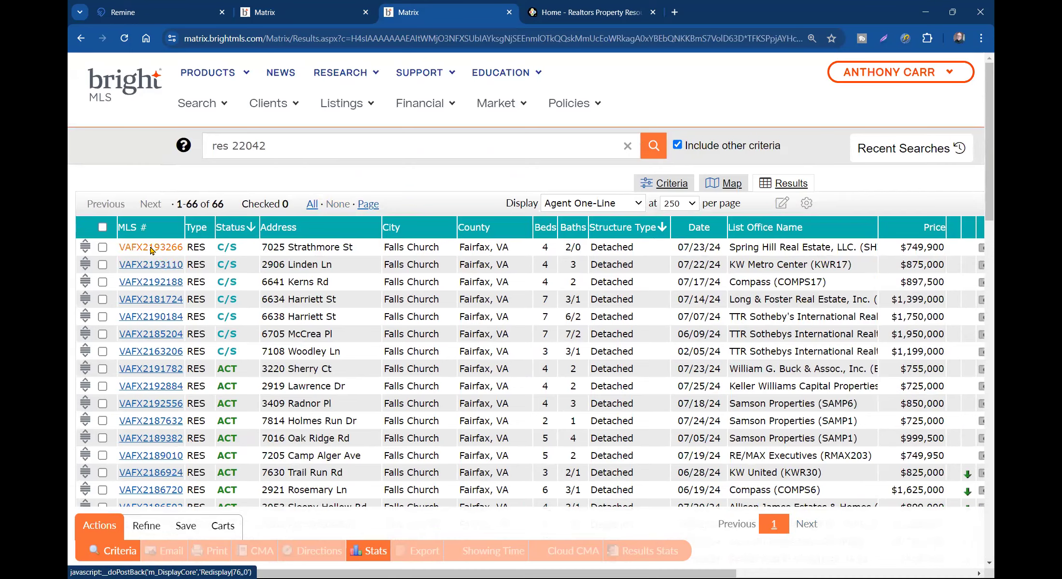
click(148, 248)
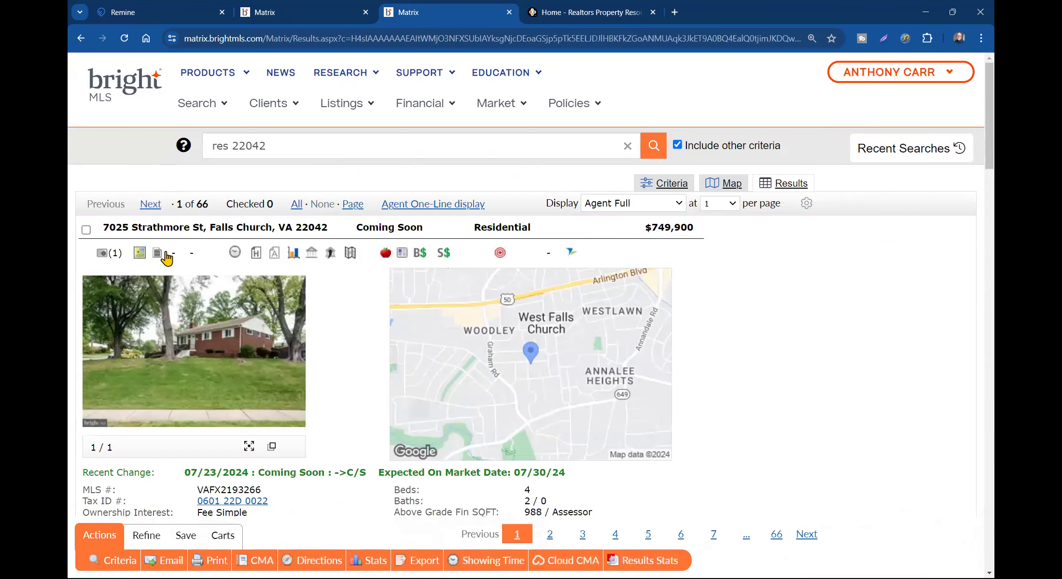
click(86, 231)
scroll(170, 272, down, 10)
scroll(172, 275, up, 10)
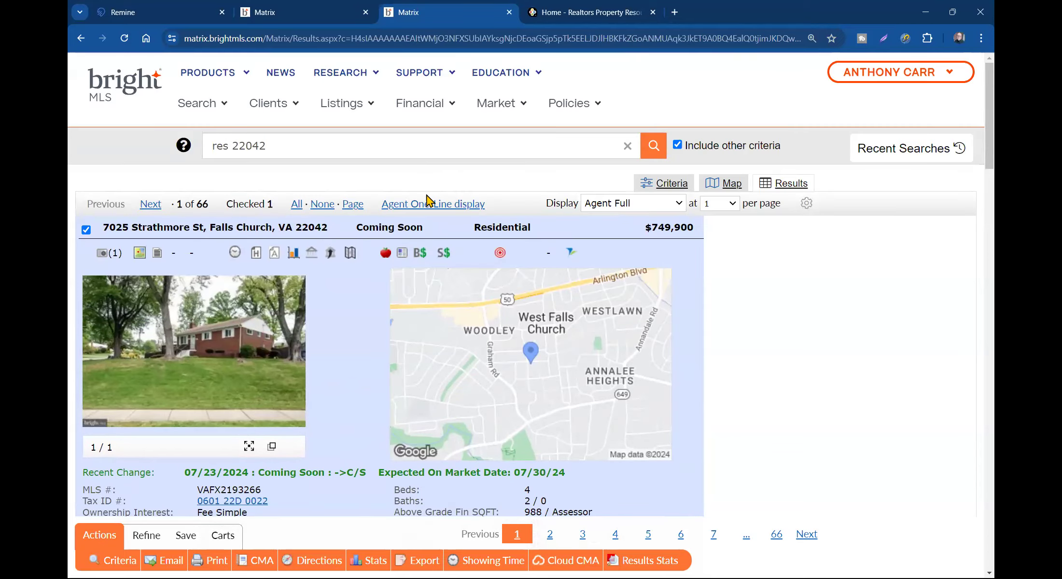
click(427, 202)
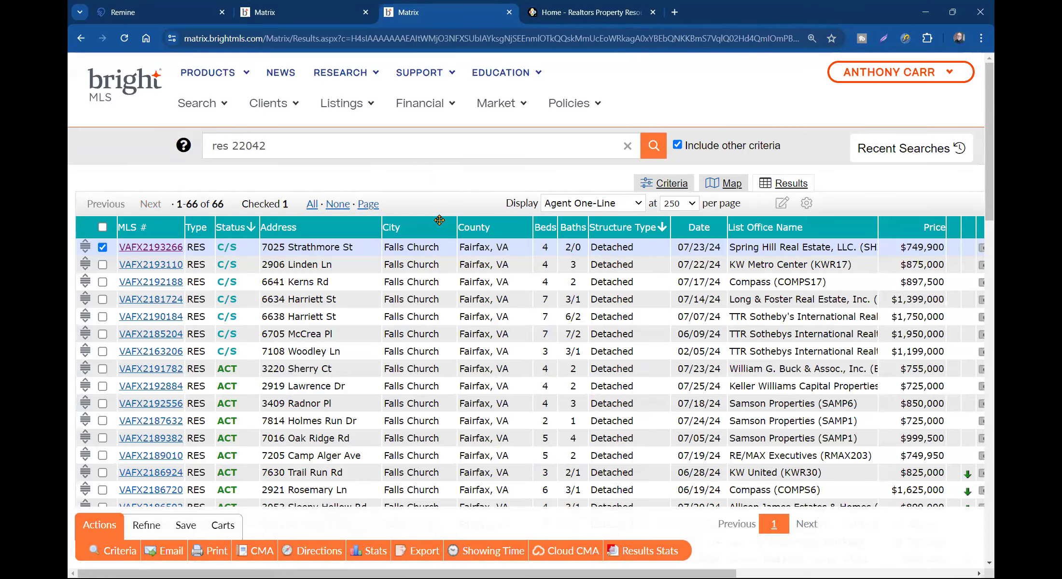
- Switch the 66 results to the Client Gallery display
click(564, 205)
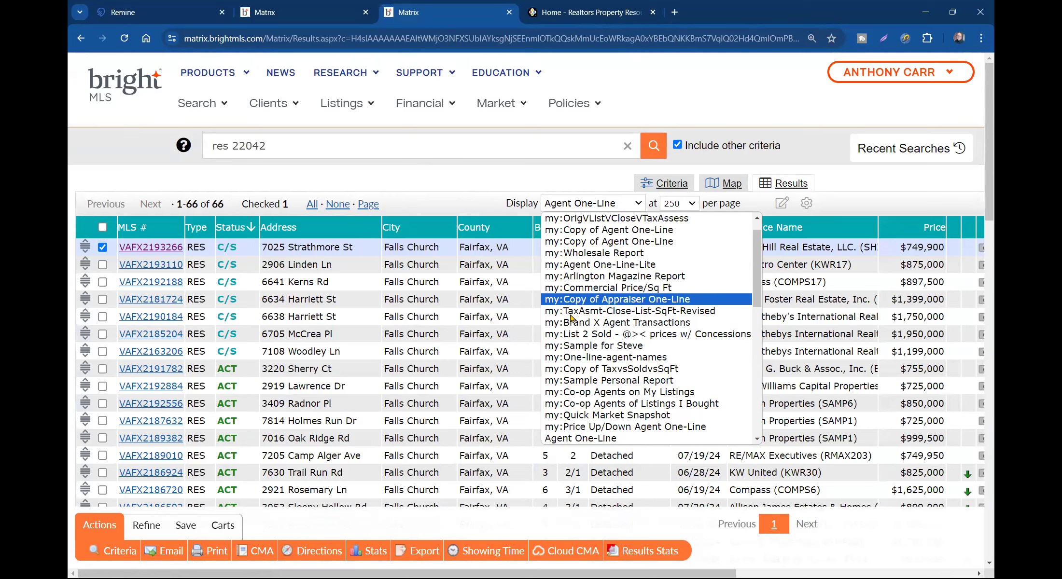
scroll(583, 319, down, 5)
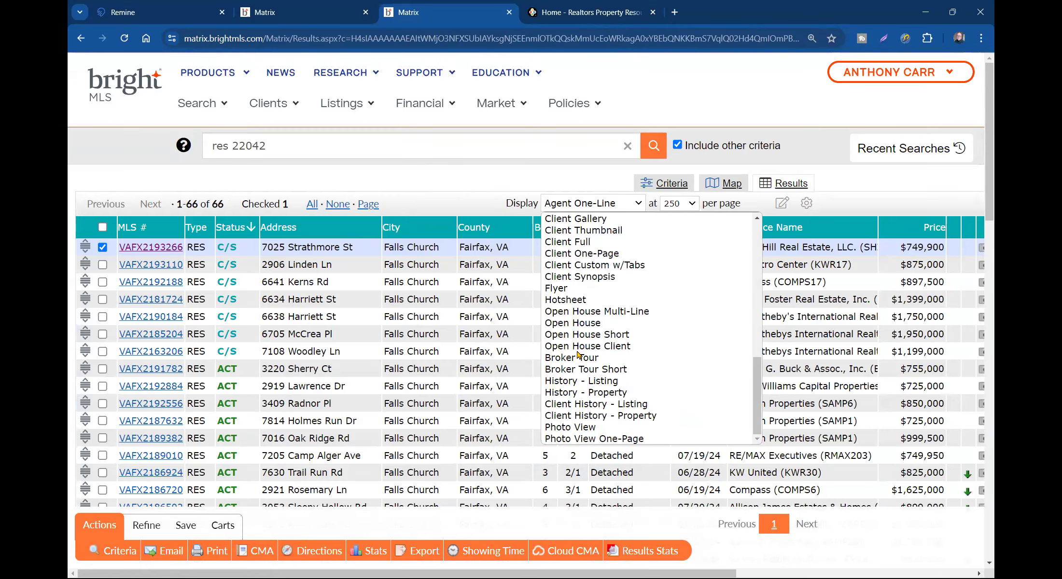
click(576, 219)
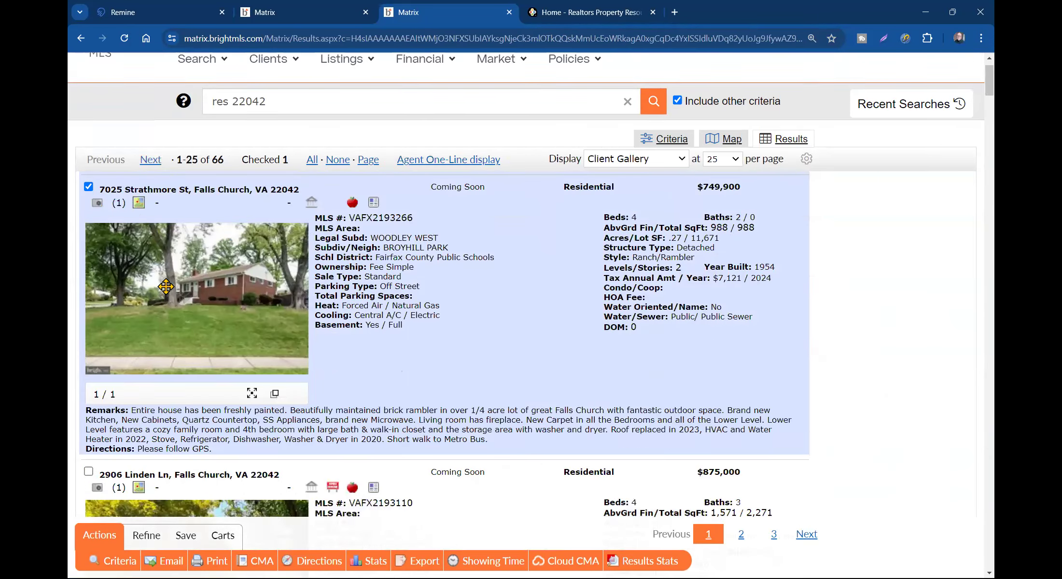
scroll(139, 271, down, 6)
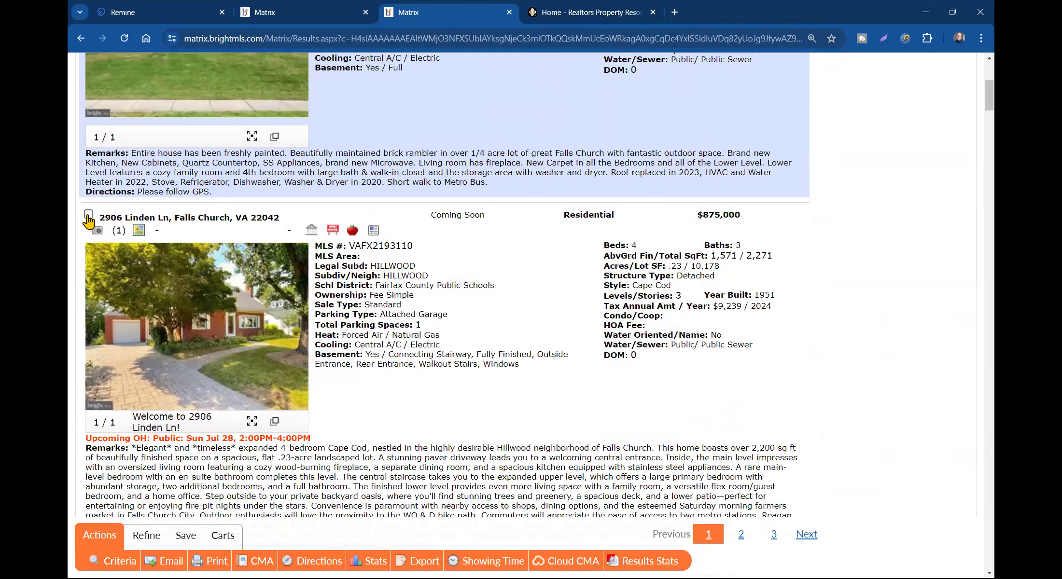
scroll(175, 290, down, 6)
scroll(184, 319, down, 14)
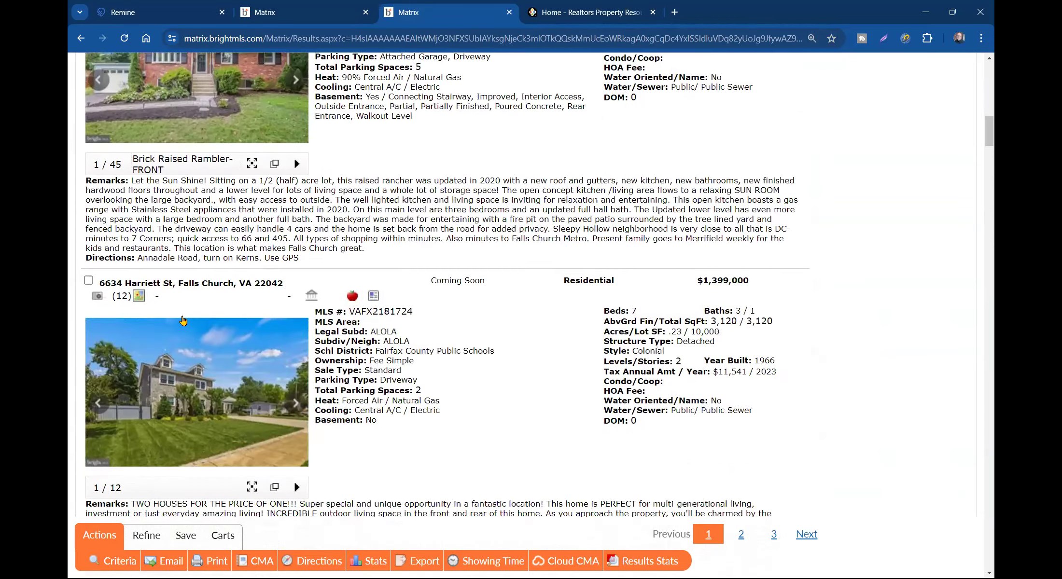
scroll(184, 321, down, 20)
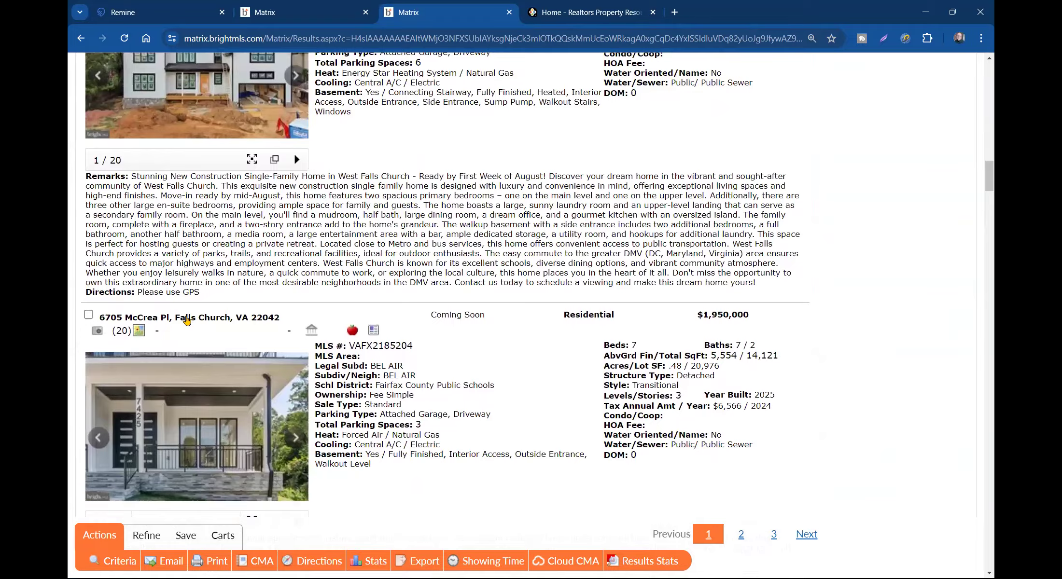
scroll(186, 319, down, 7)
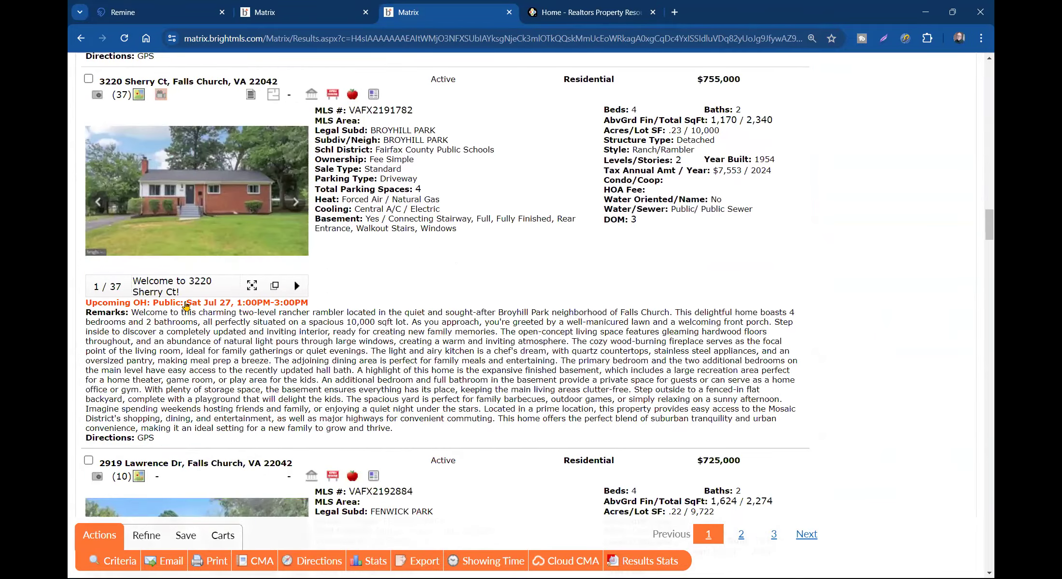
click(90, 79)
scroll(92, 97, down, 8)
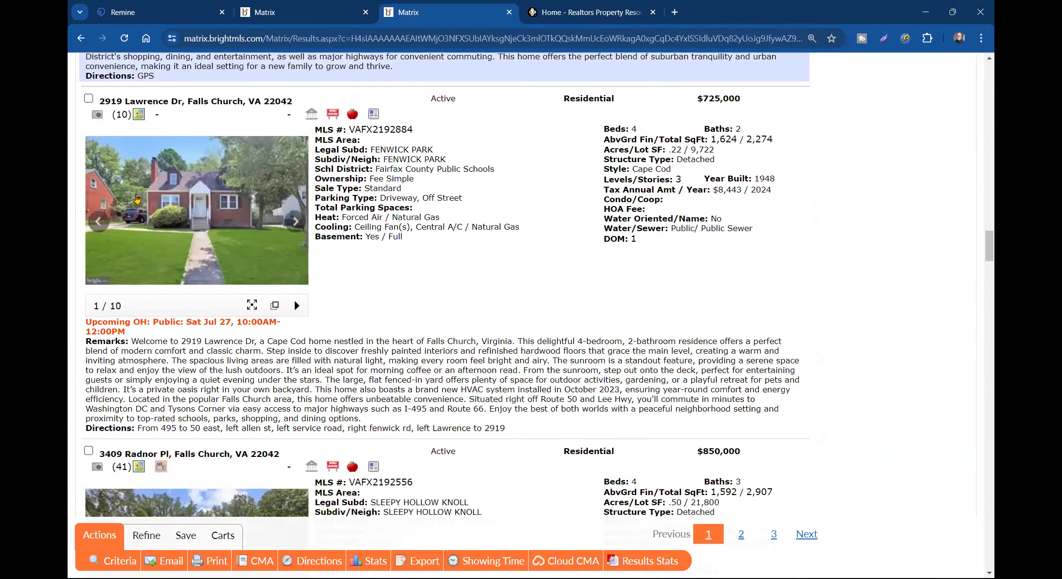
scroll(181, 256, down, 20)
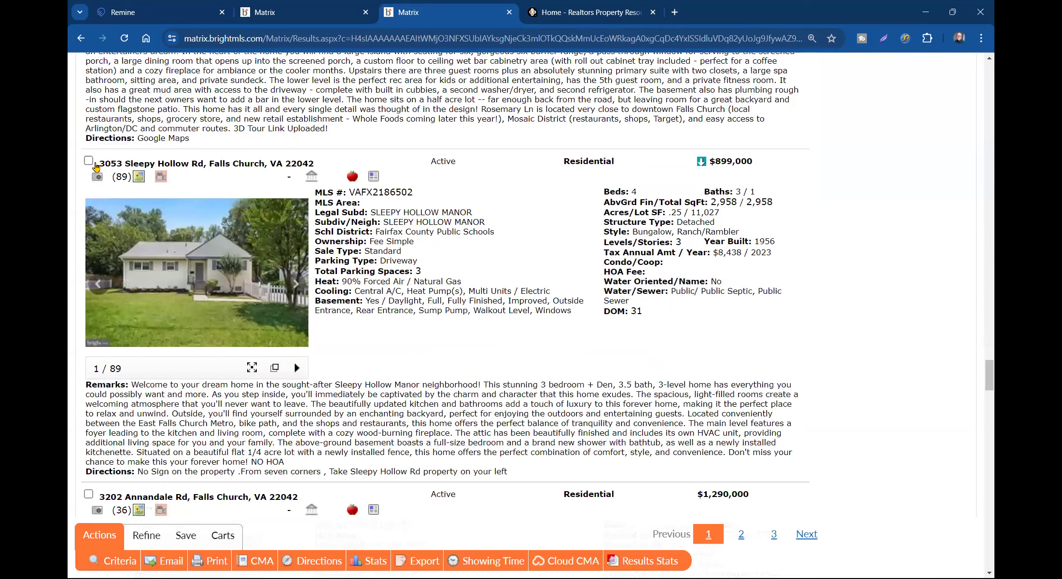
click(89, 161)
scroll(146, 200, down, 12)
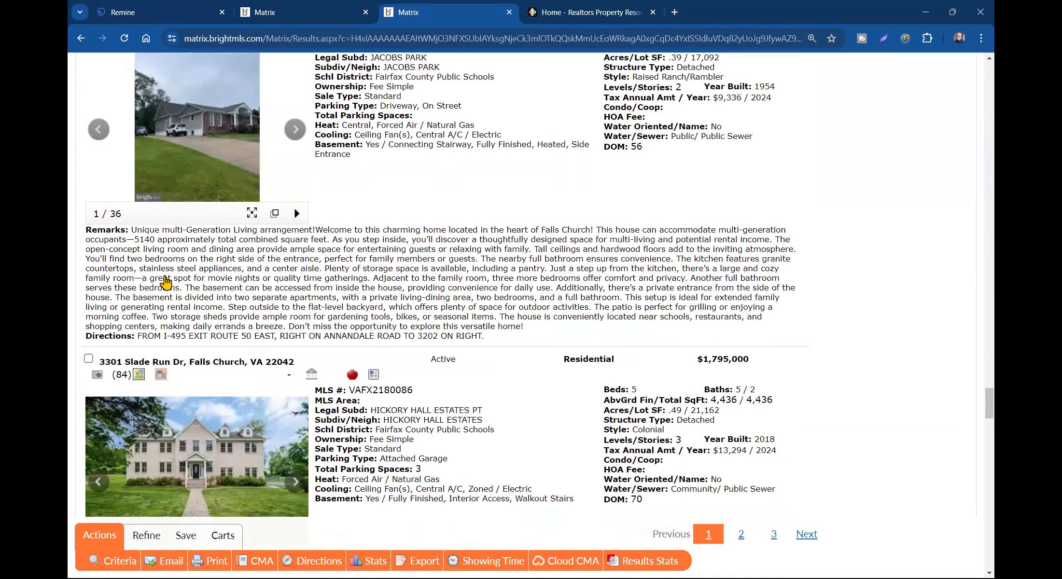
scroll(167, 280, down, 6)
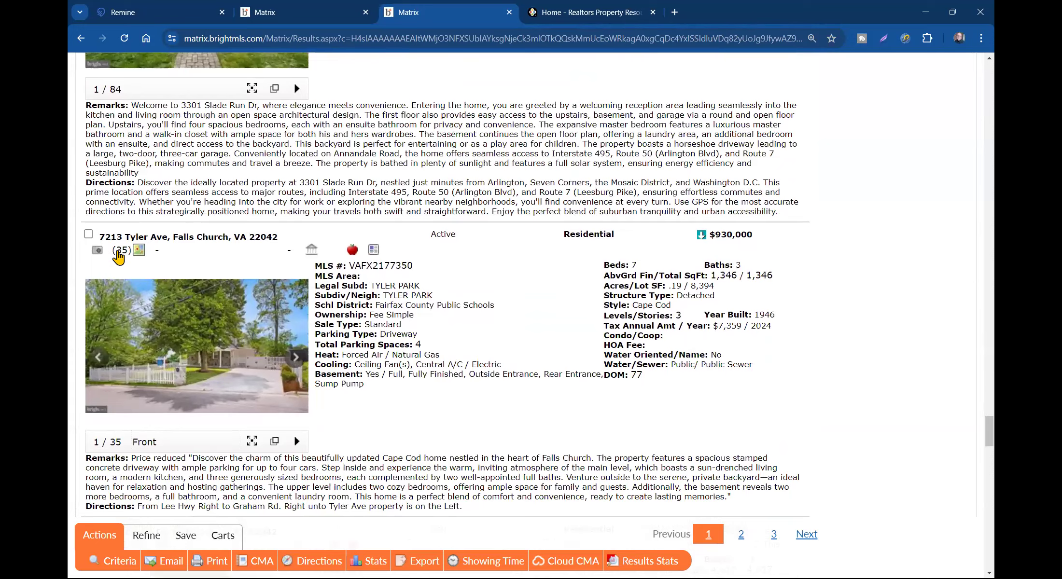
click(89, 235)
scroll(171, 271, down, 6)
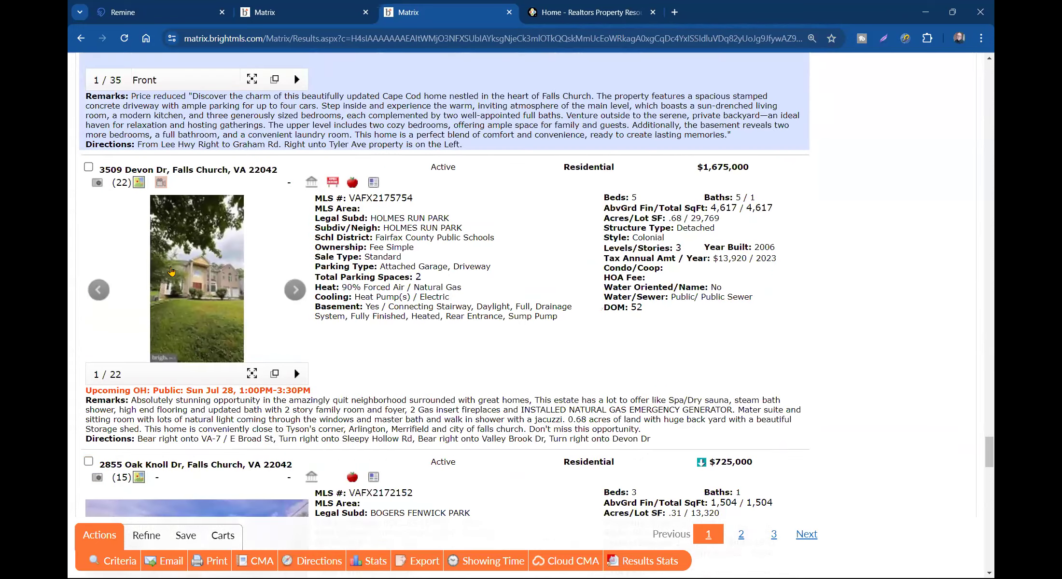
scroll(172, 271, down, 6)
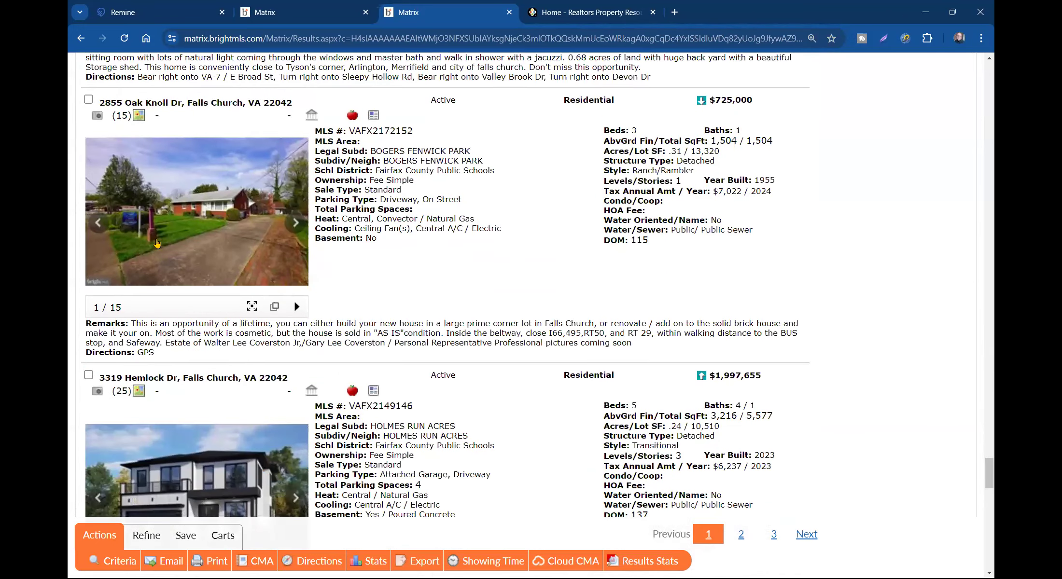
click(89, 99)
scroll(161, 219, down, 7)
scroll(161, 219, down, 3)
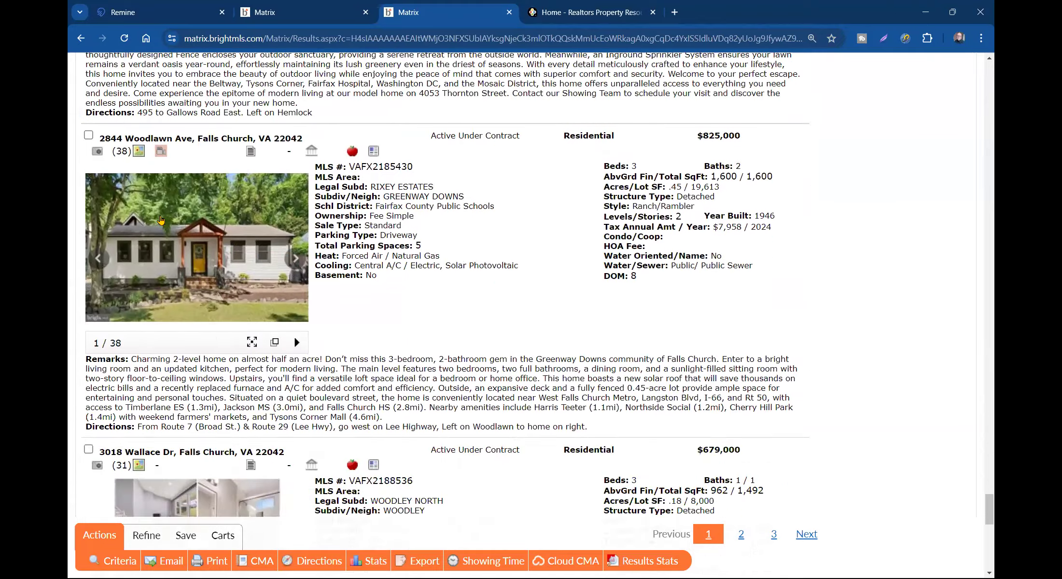
click(88, 153)
scroll(196, 221, down, 2)
scroll(197, 220, down, 3)
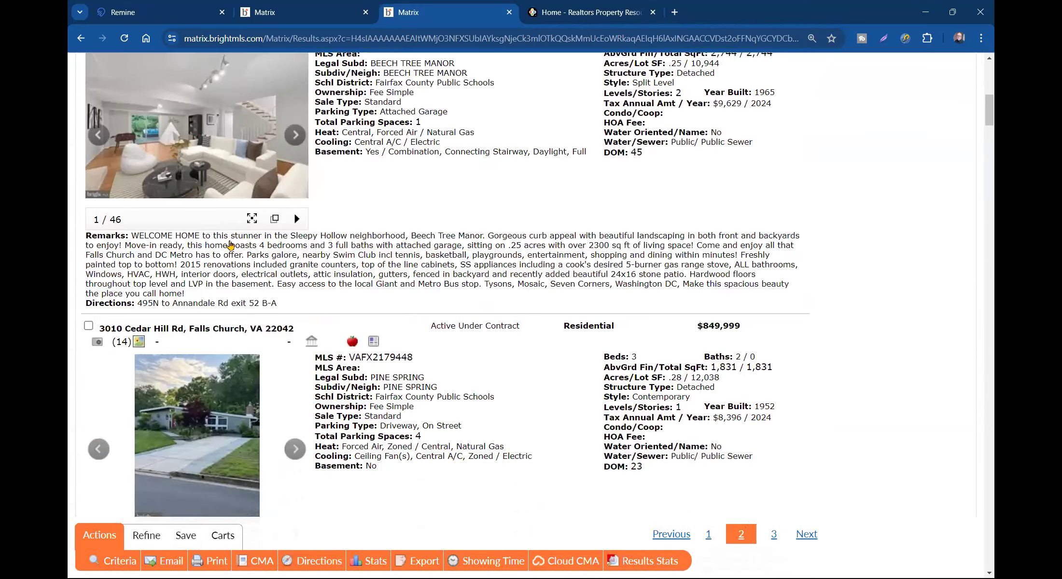
click(294, 141)
scroll(293, 225, down, 5)
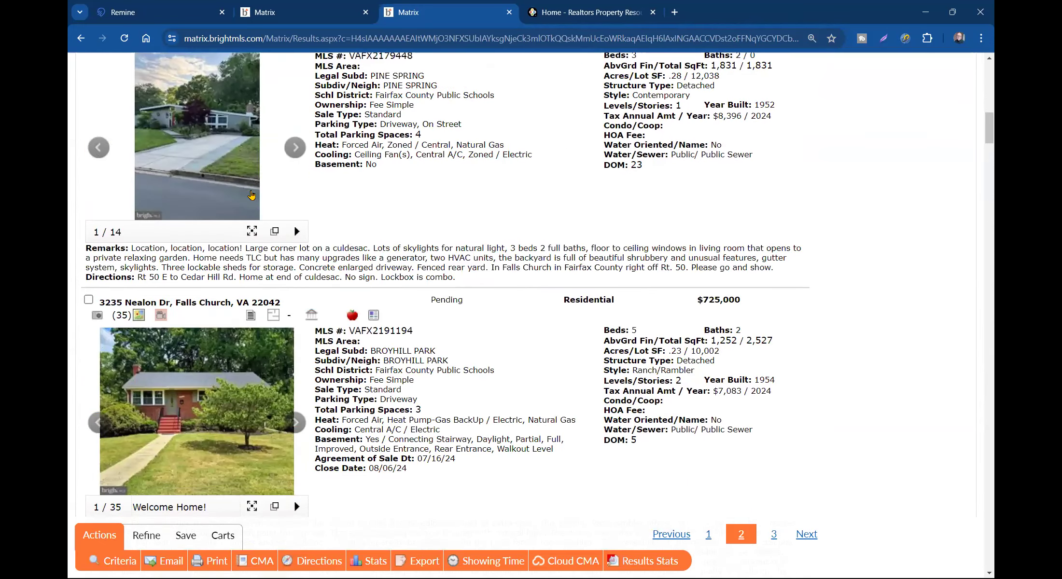
scroll(202, 146, down, 4)
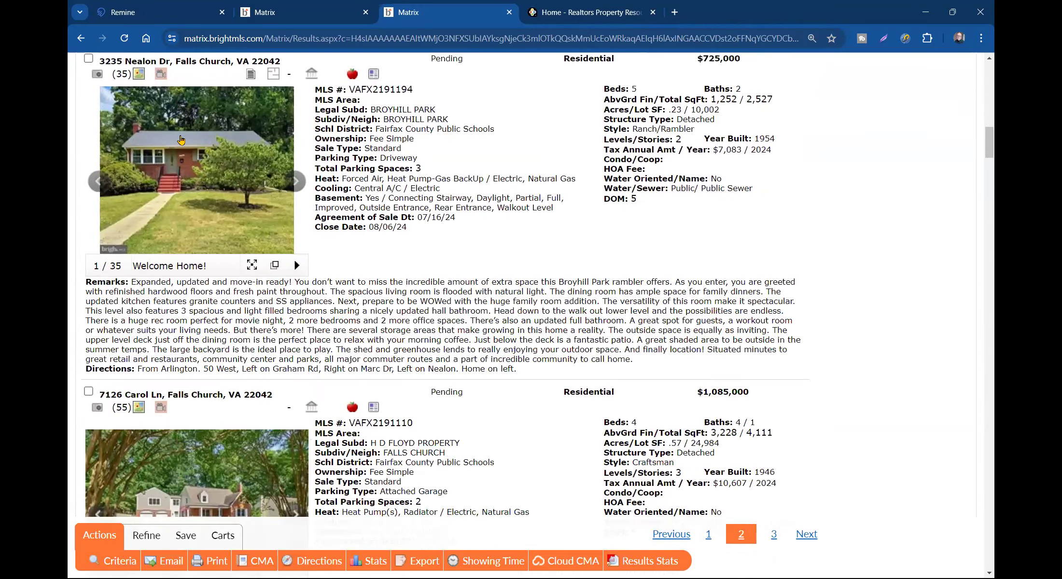
scroll(88, 60, down, 15)
scroll(92, 63, down, 3)
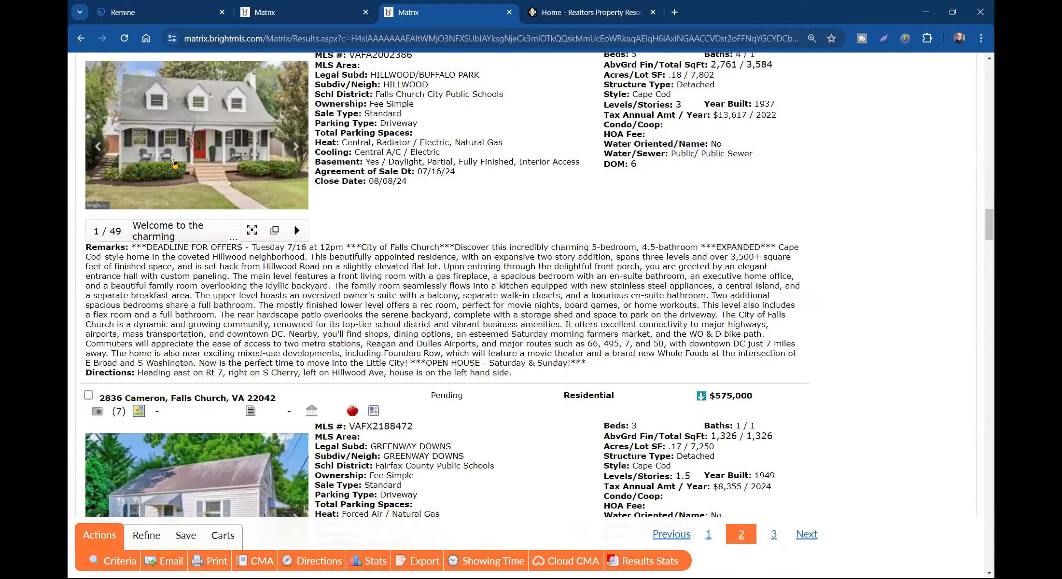
scroll(97, 134, up, 2)
scroll(97, 134, down, 5)
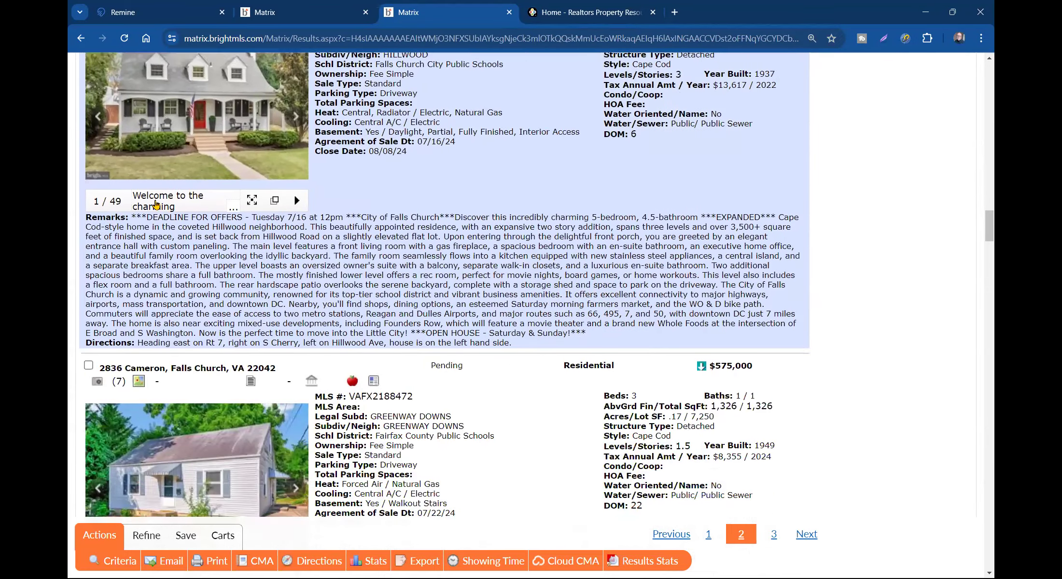
scroll(92, 279, down, 5)
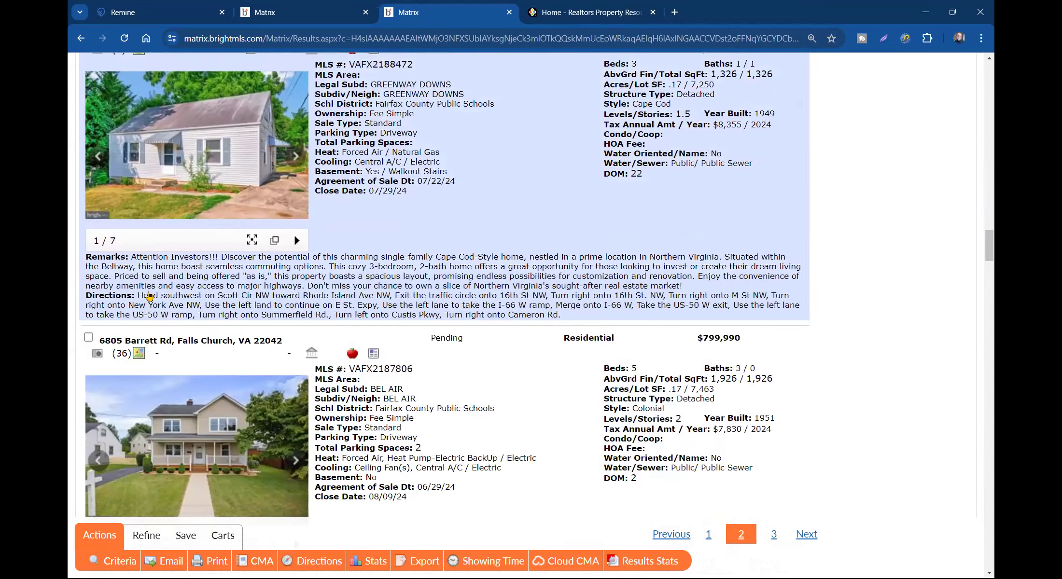
scroll(97, 333, down, 7)
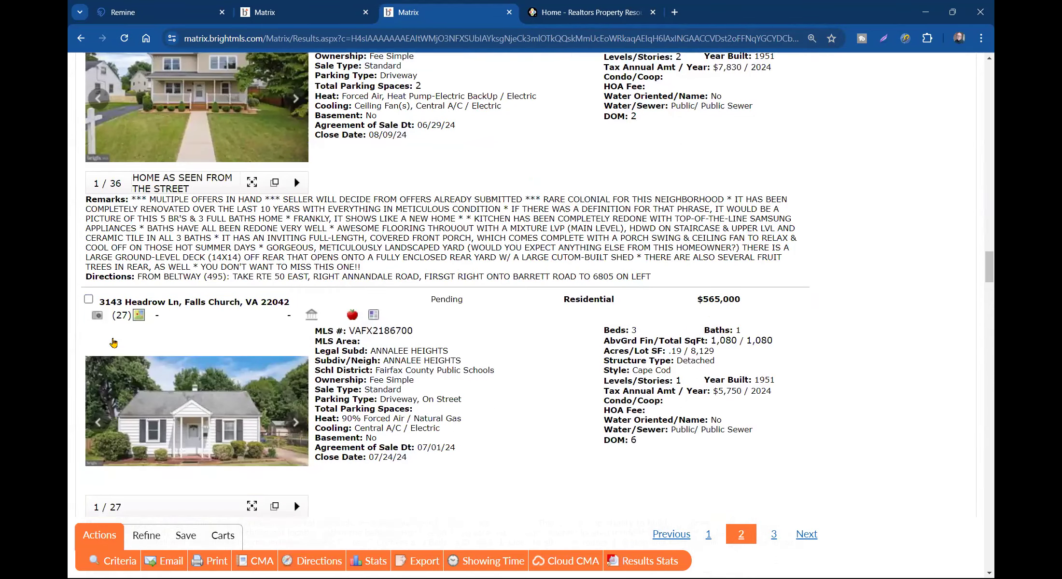
scroll(94, 313, down, 7)
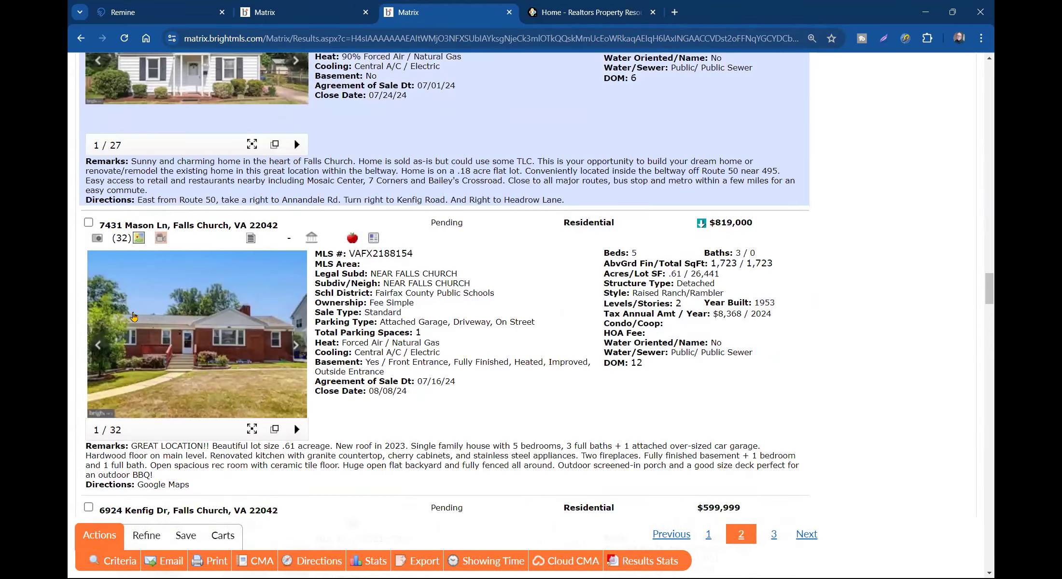
scroll(86, 232, down, 6)
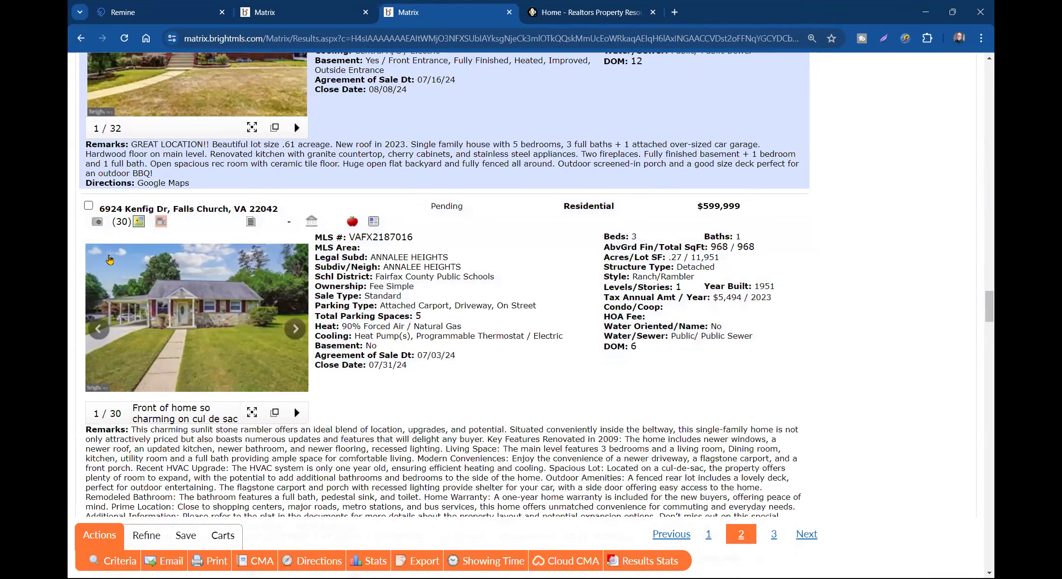
scroll(92, 231, down, 6)
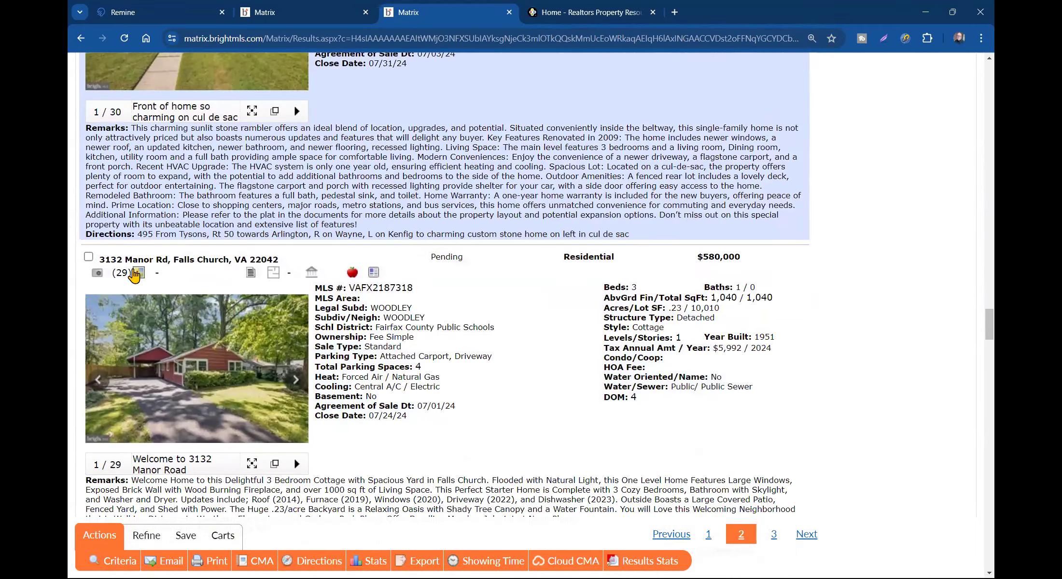
scroll(198, 181, down, 18)
scroll(207, 203, down, 5)
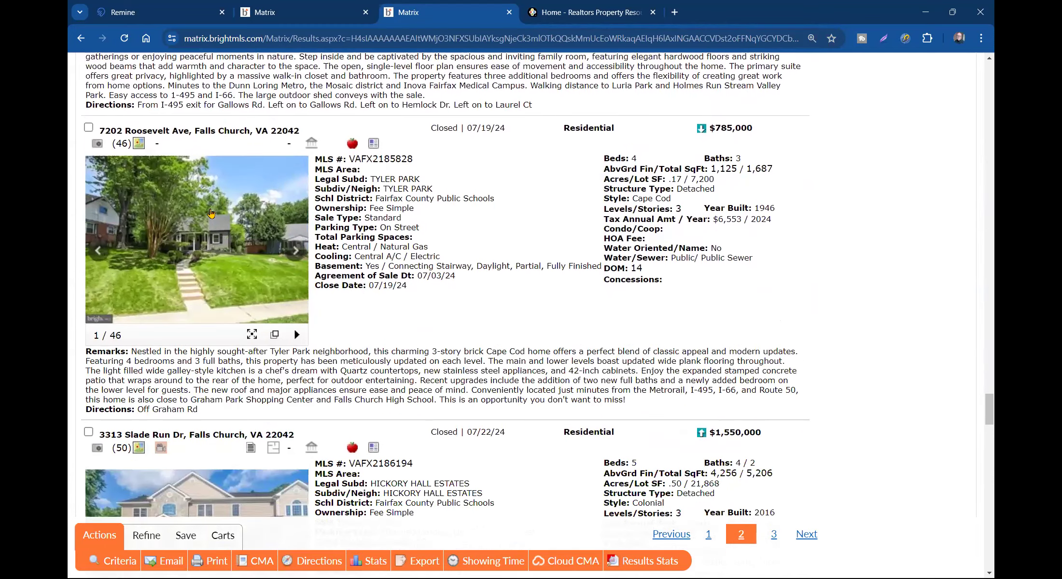
scroll(211, 213, down, 16)
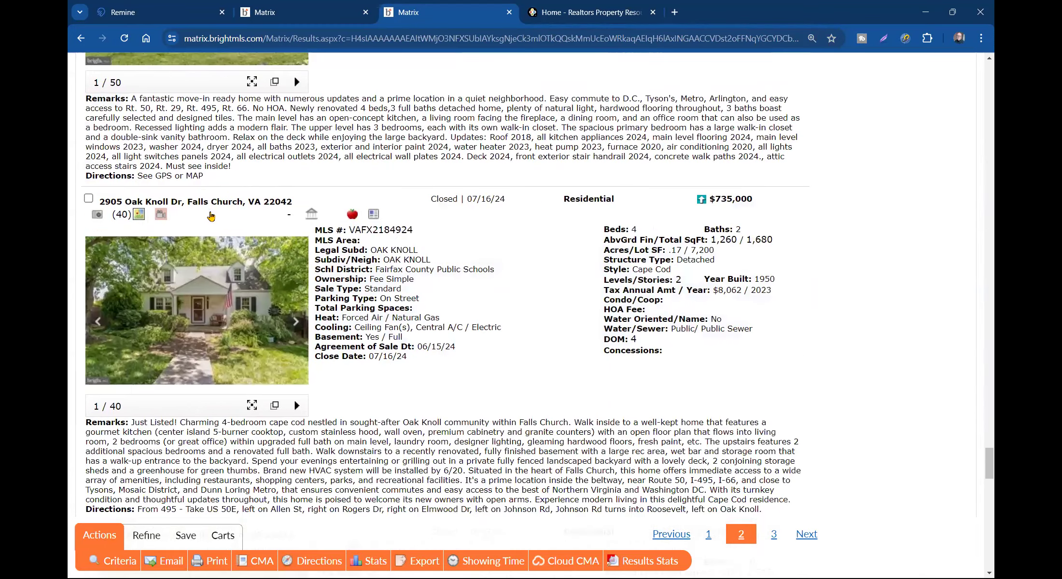
click(88, 198)
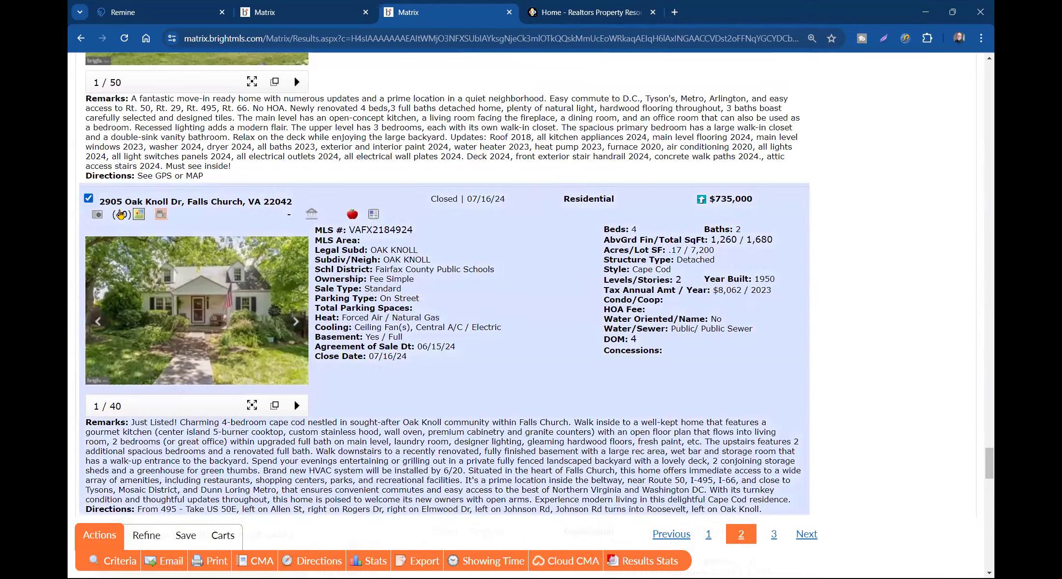
scroll(214, 258, down, 6)
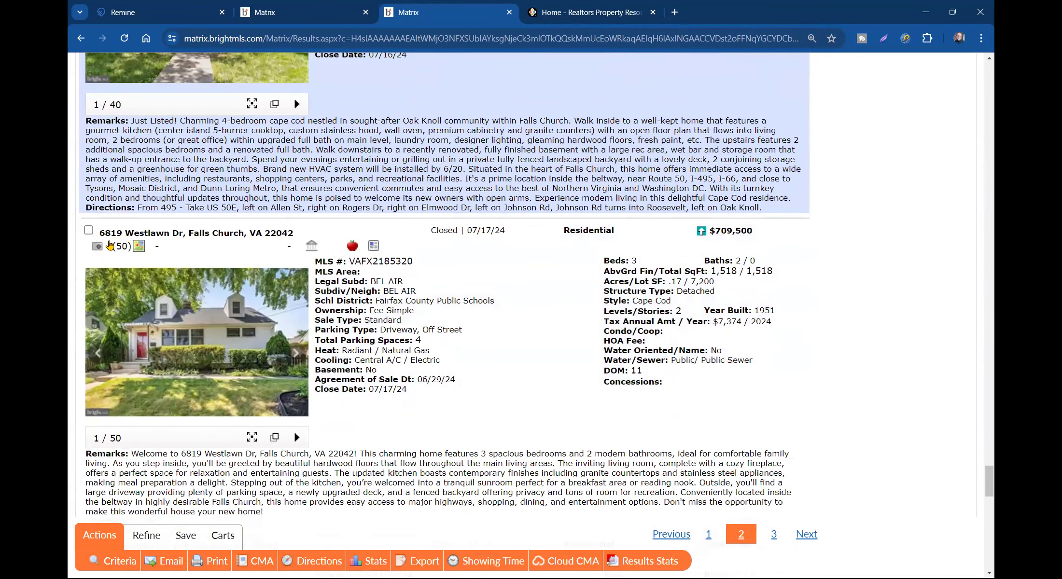
click(88, 230)
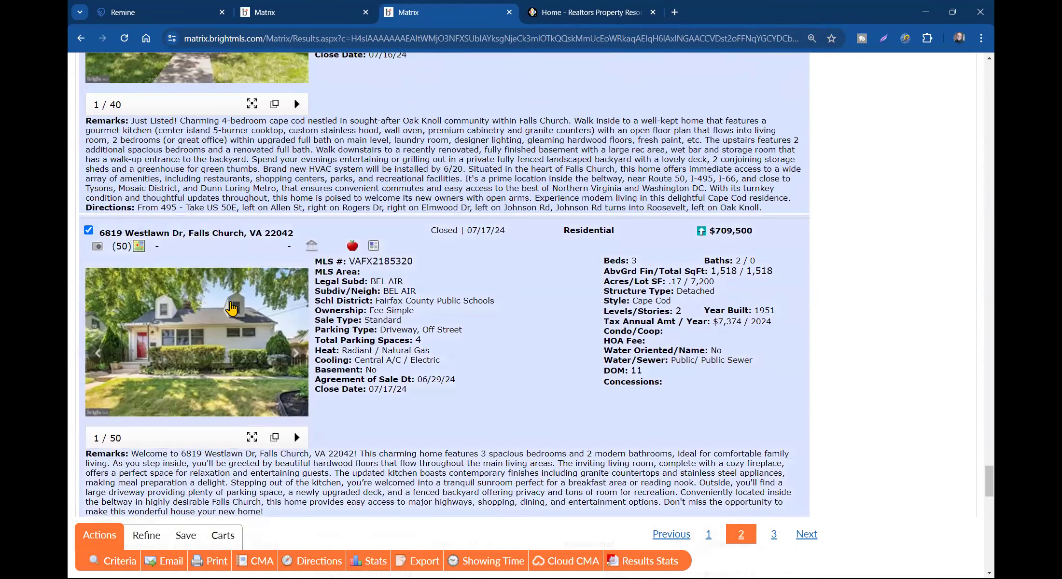
scroll(251, 321, down, 3)
scroll(251, 321, down, 5)
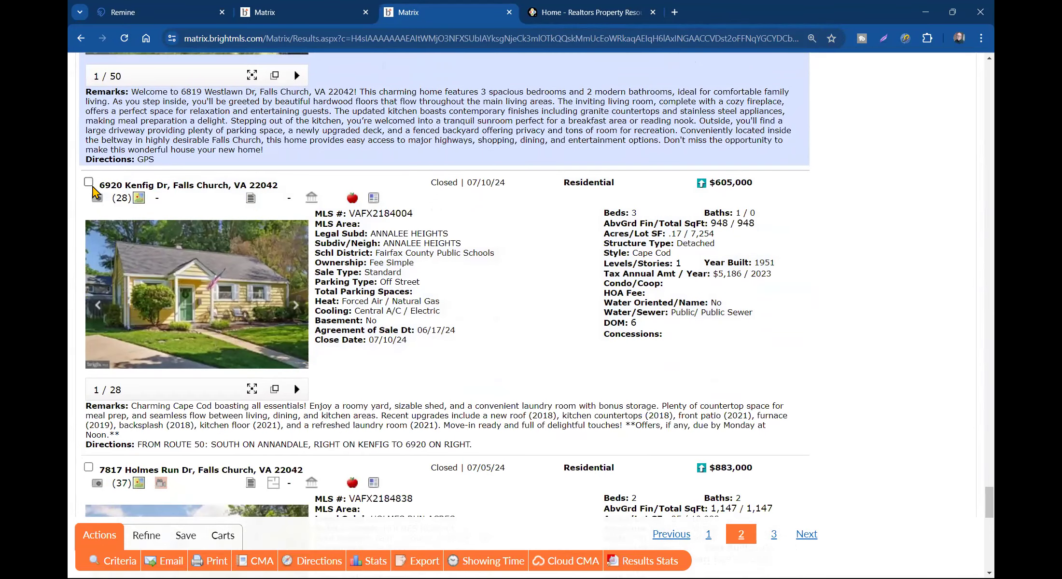
click(88, 182)
scroll(157, 274, down, 6)
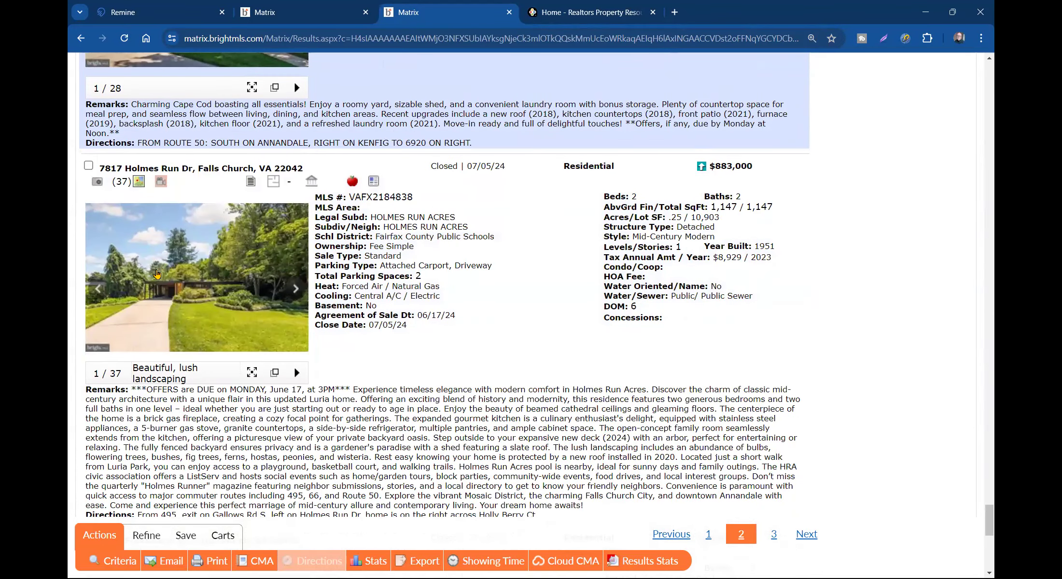
scroll(157, 274, down, 20)
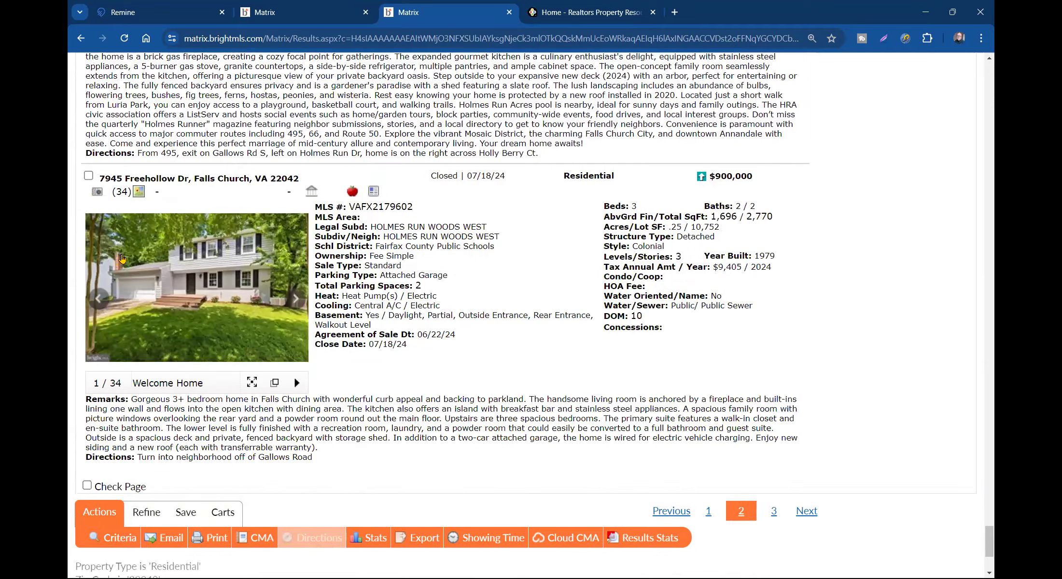
click(774, 324)
scroll(346, 275, down, 5)
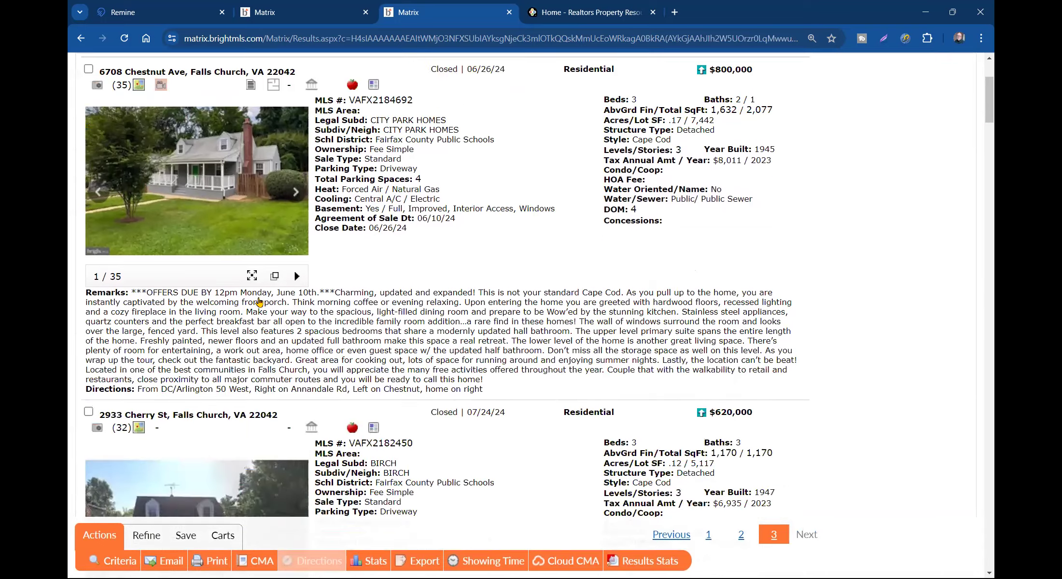
click(88, 333)
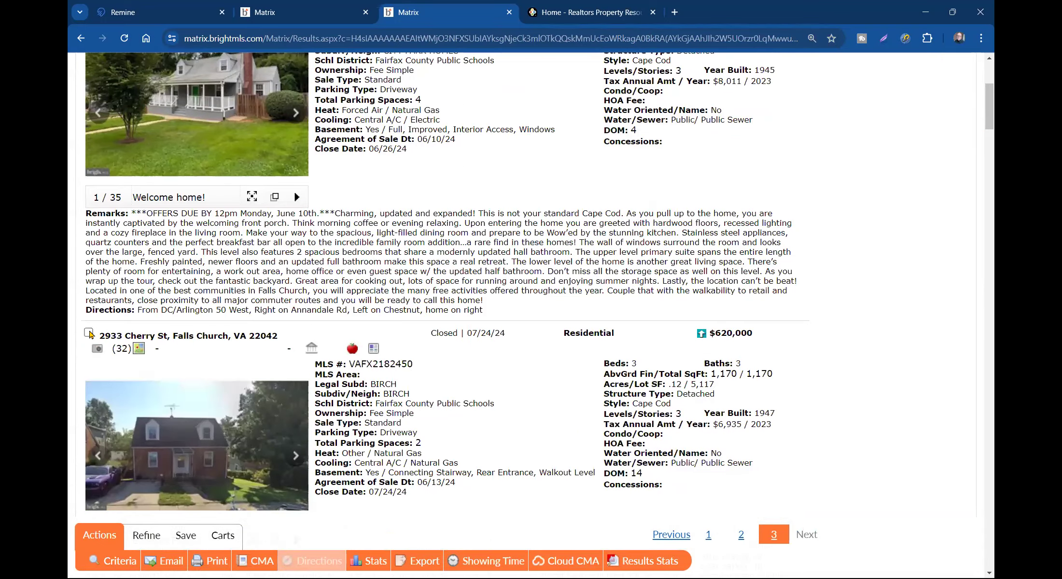
scroll(94, 241, up, 3)
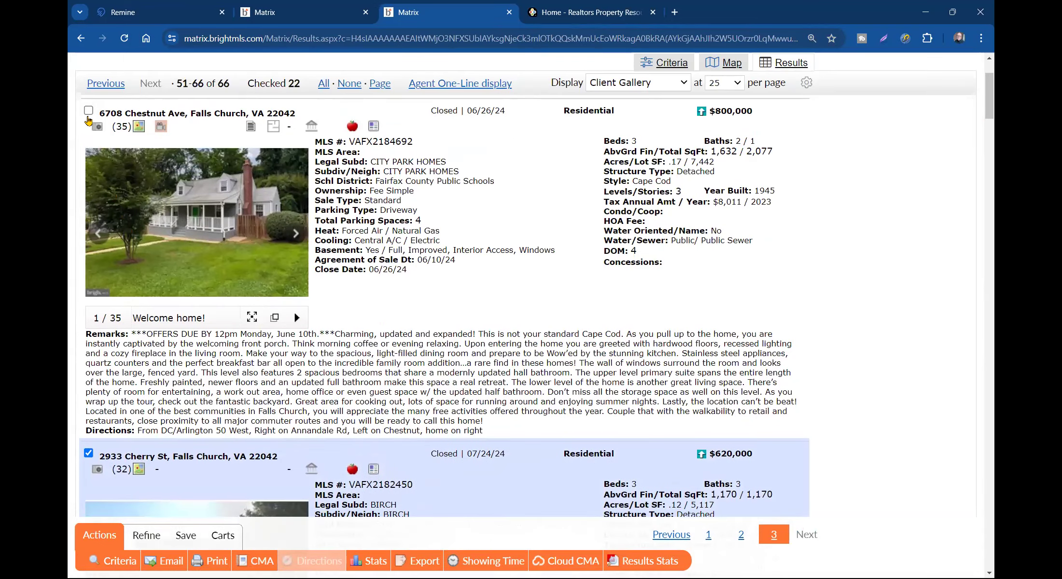
click(88, 113)
scroll(114, 188, down, 13)
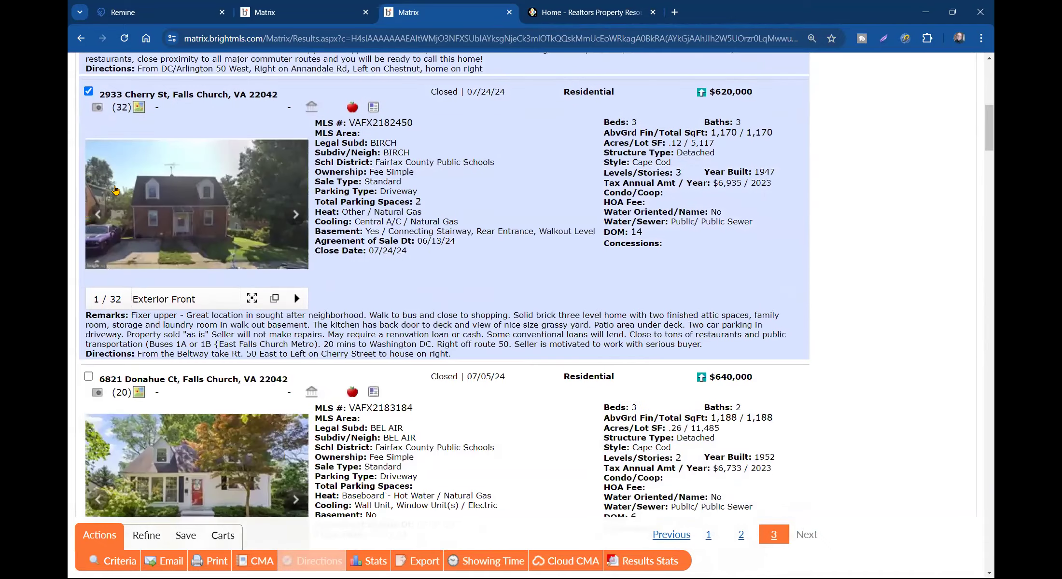
click(88, 135)
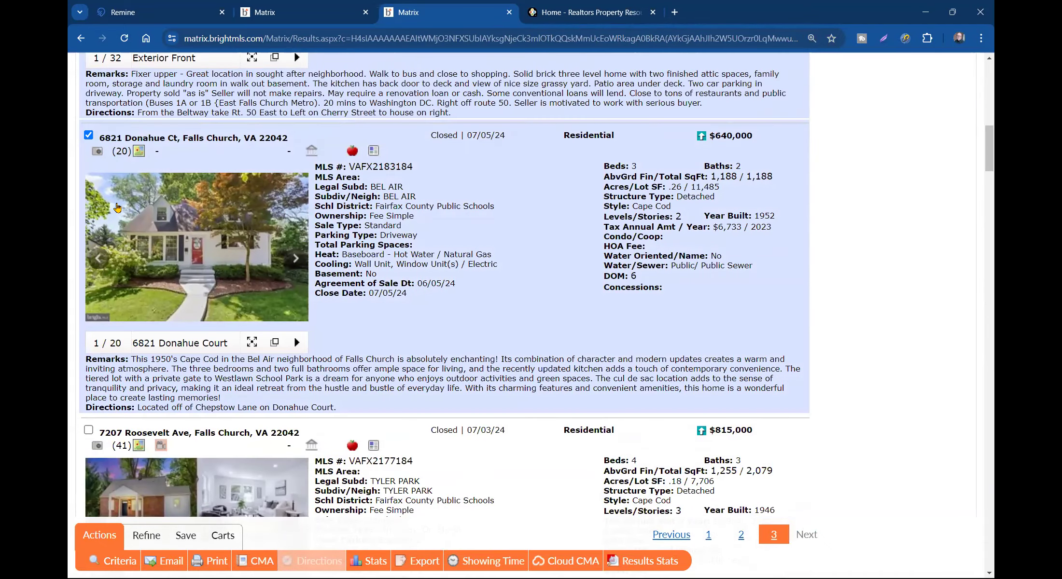
scroll(108, 211, down, 5)
click(88, 188)
scroll(154, 253, down, 7)
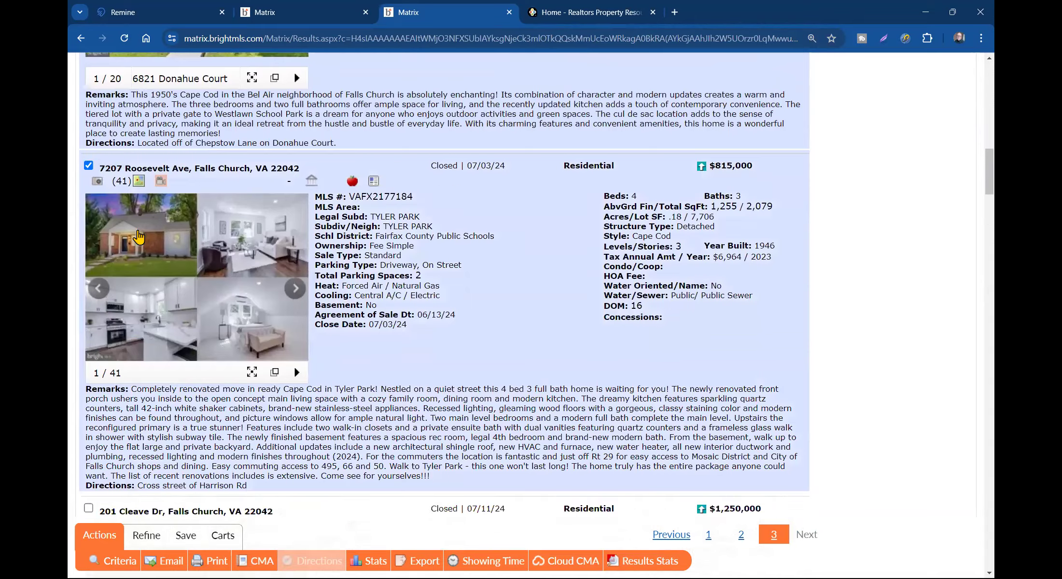
click(88, 170)
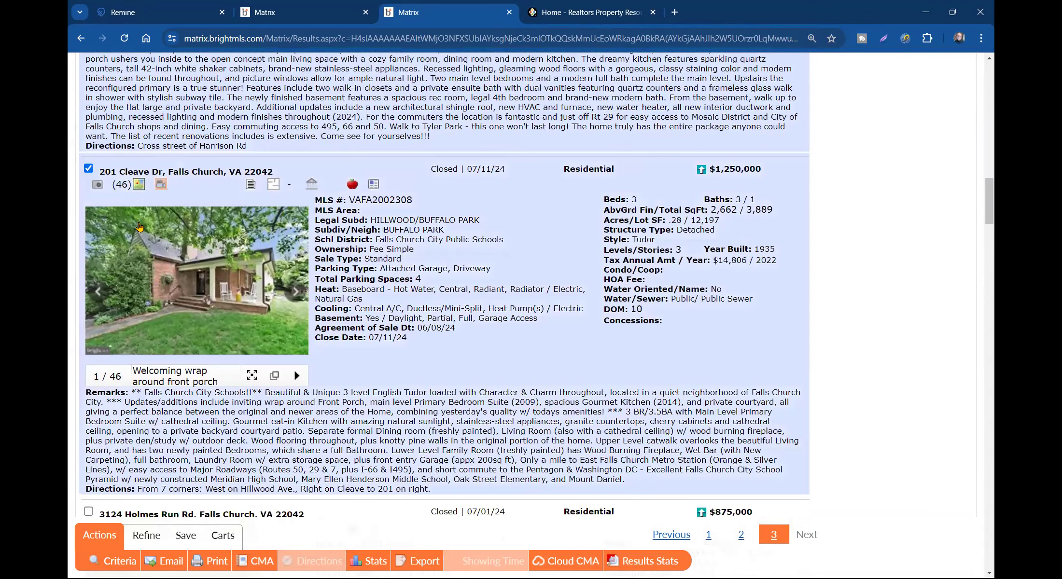
scroll(135, 228, down, 6)
scroll(120, 255, down, 13)
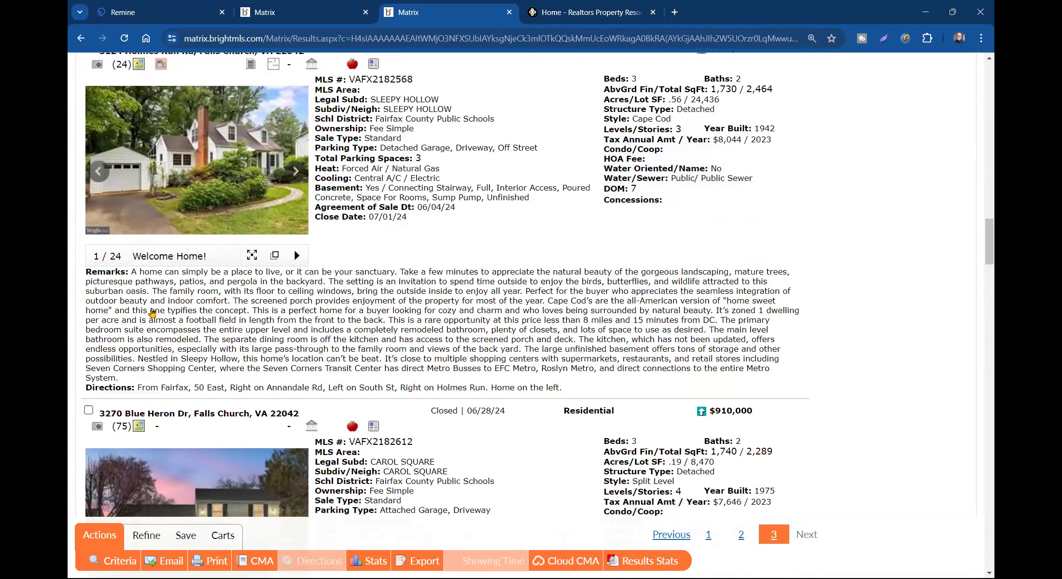
scroll(151, 310, down, 1)
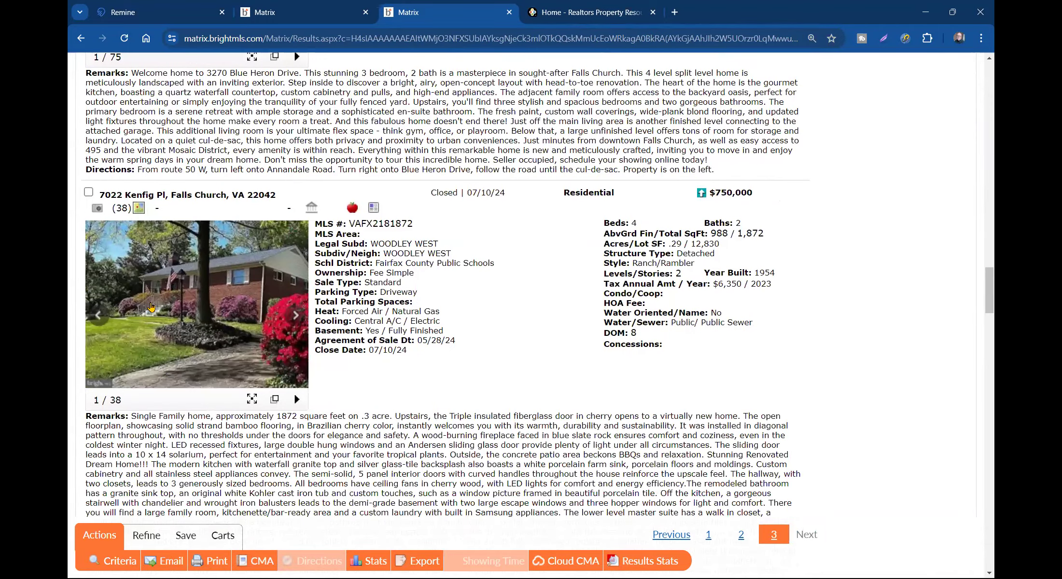
scroll(90, 196, down, 7)
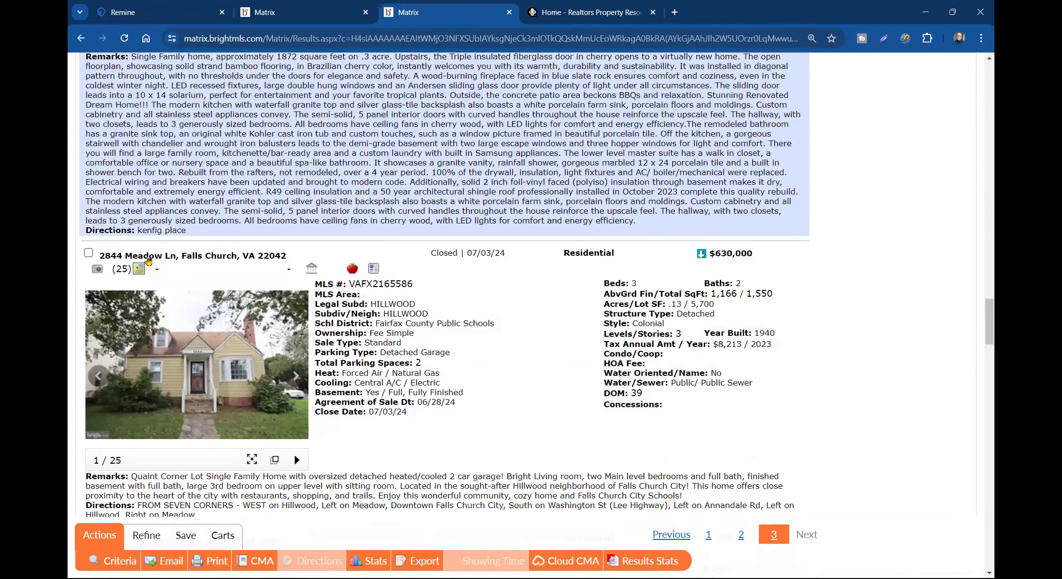
scroll(121, 265, down, 7)
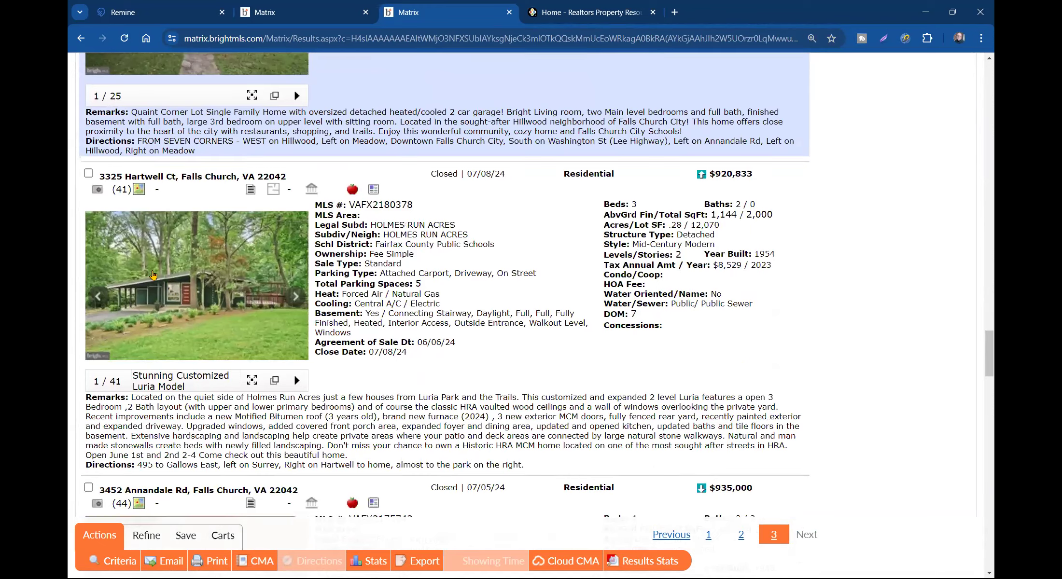
scroll(89, 178, down, 7)
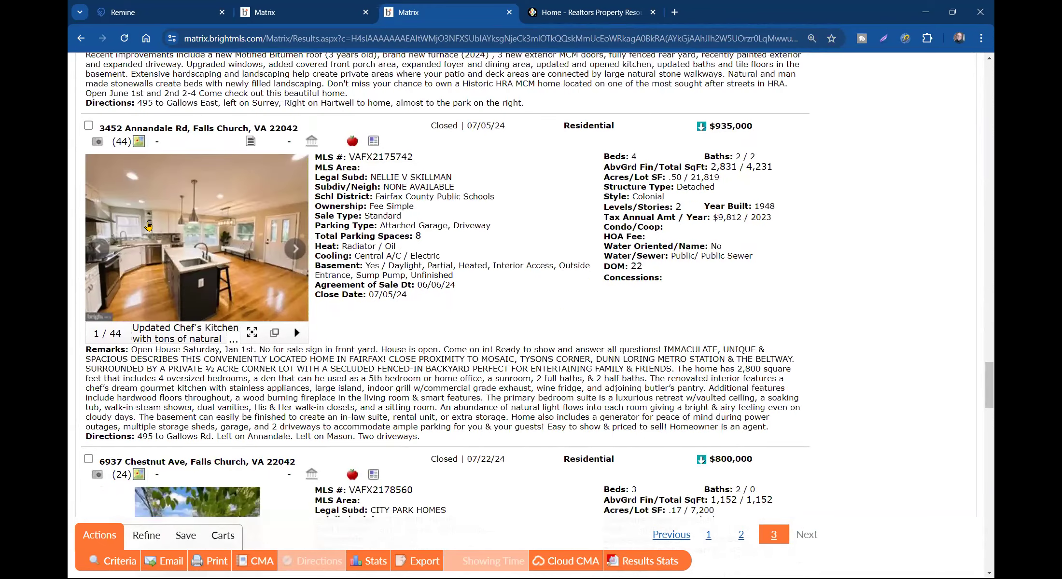
click(300, 250)
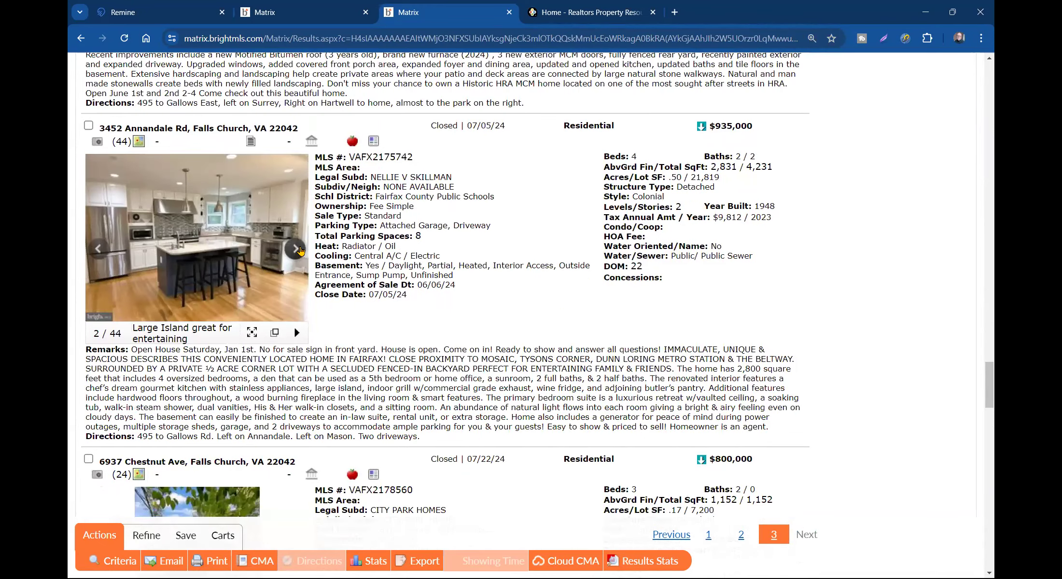
click(299, 249)
click(300, 249)
click(299, 250)
click(300, 249)
click(299, 250)
click(300, 250)
click(300, 250)
click(300, 250)
click(300, 249)
click(300, 249)
click(299, 250)
click(300, 250)
click(300, 249)
click(299, 249)
click(300, 250)
click(300, 250)
click(300, 249)
click(300, 249)
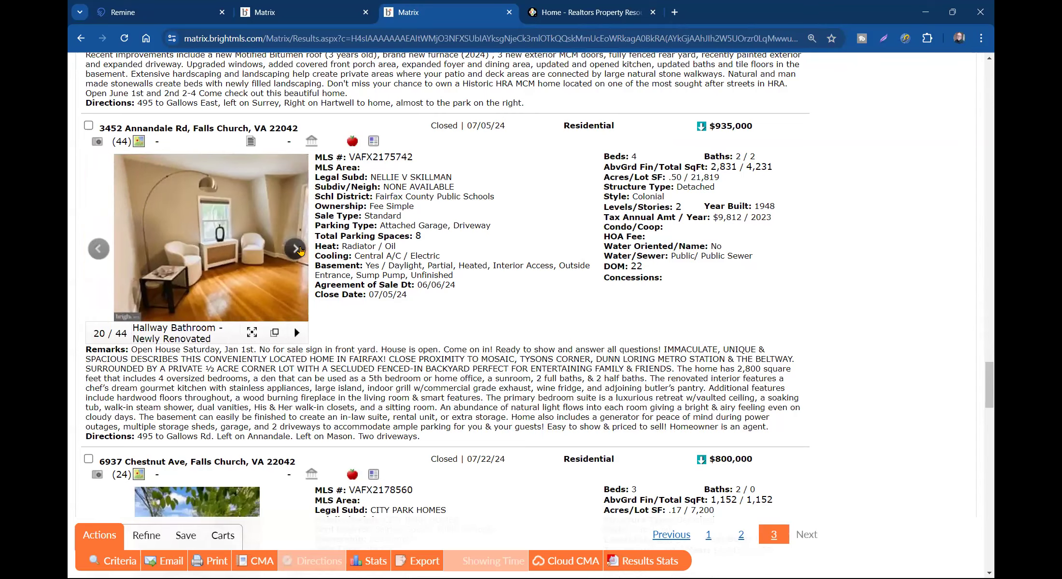
click(300, 250)
click(300, 249)
click(300, 250)
click(299, 249)
click(300, 250)
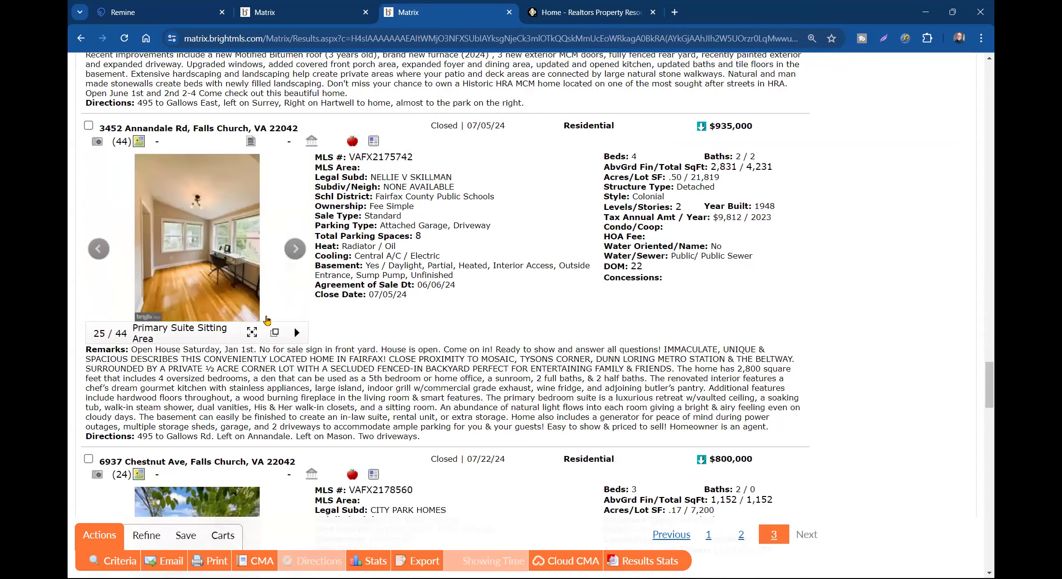
- Pop the listing's 44-photo album out into its own tab and scroll through the captioned photos
click(276, 333)
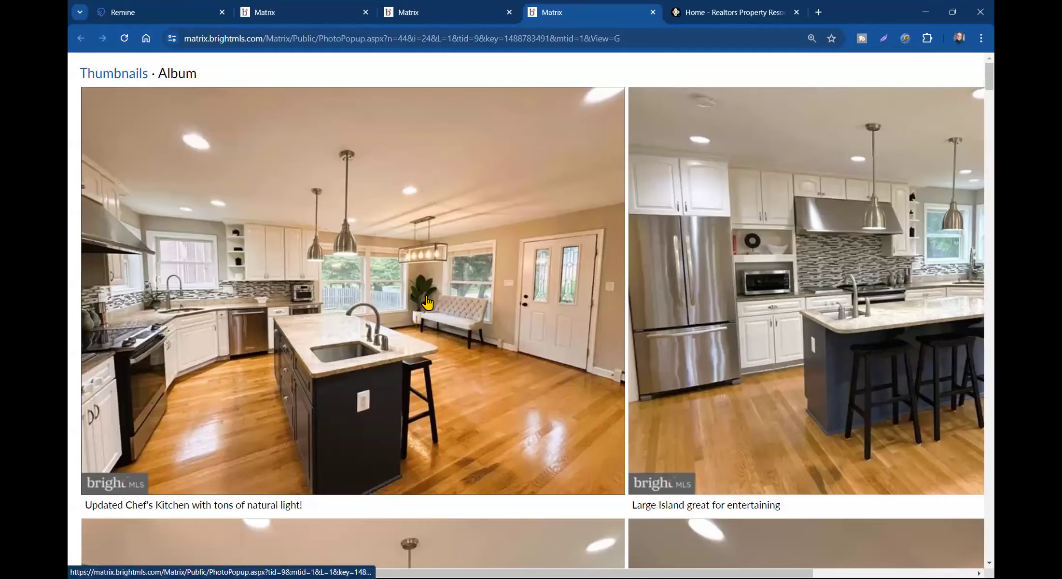
scroll(494, 321, down, 10)
scroll(495, 321, down, 20)
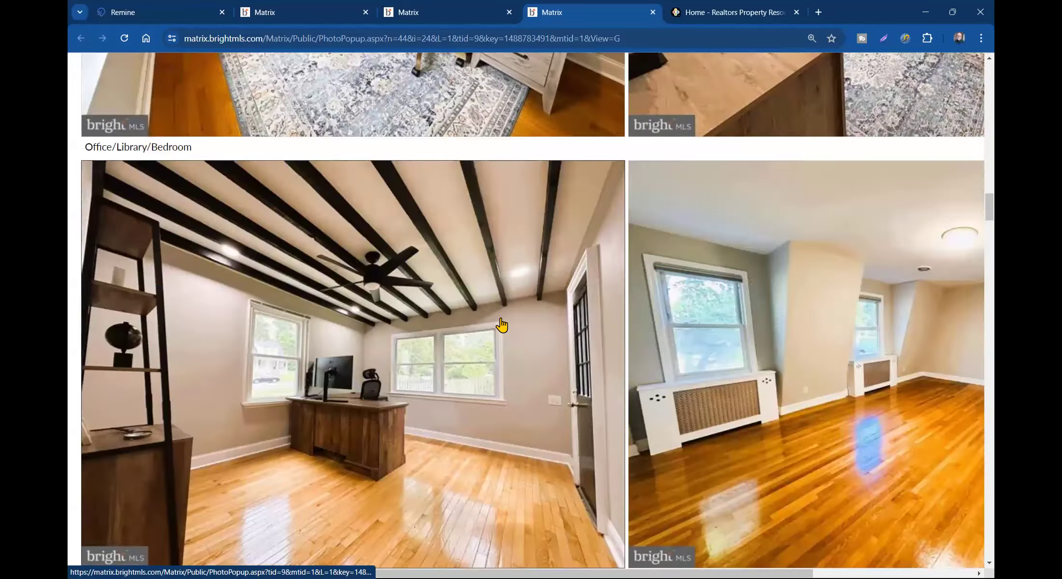
scroll(500, 340, down, 20)
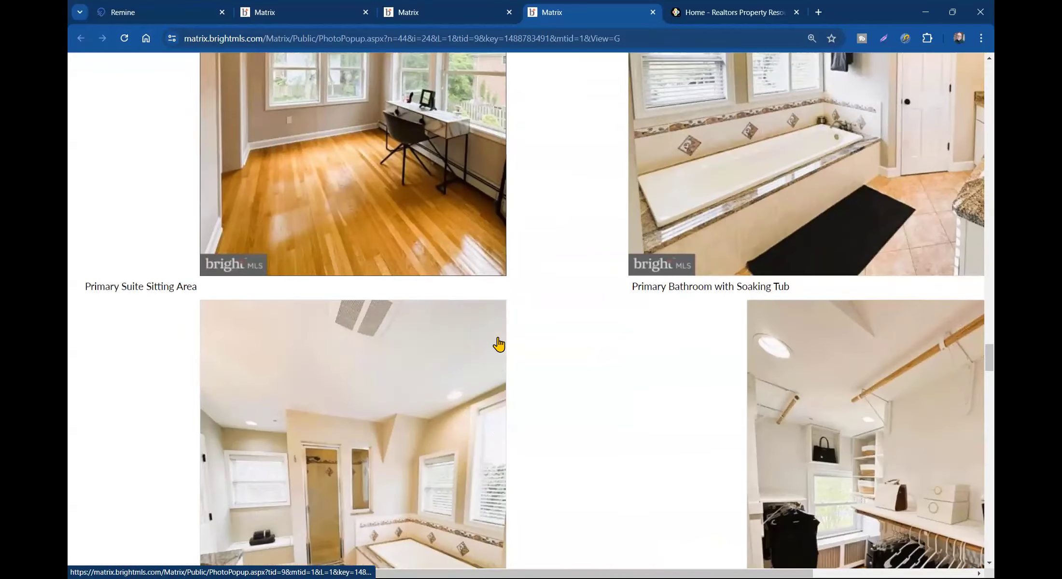
scroll(500, 346, down, 18)
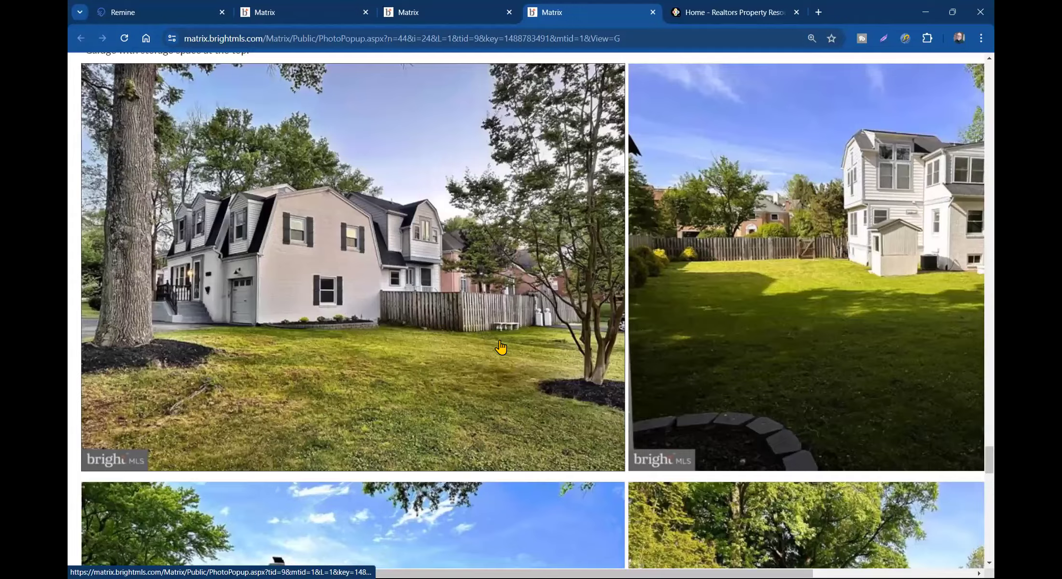
scroll(501, 348, up, 10)
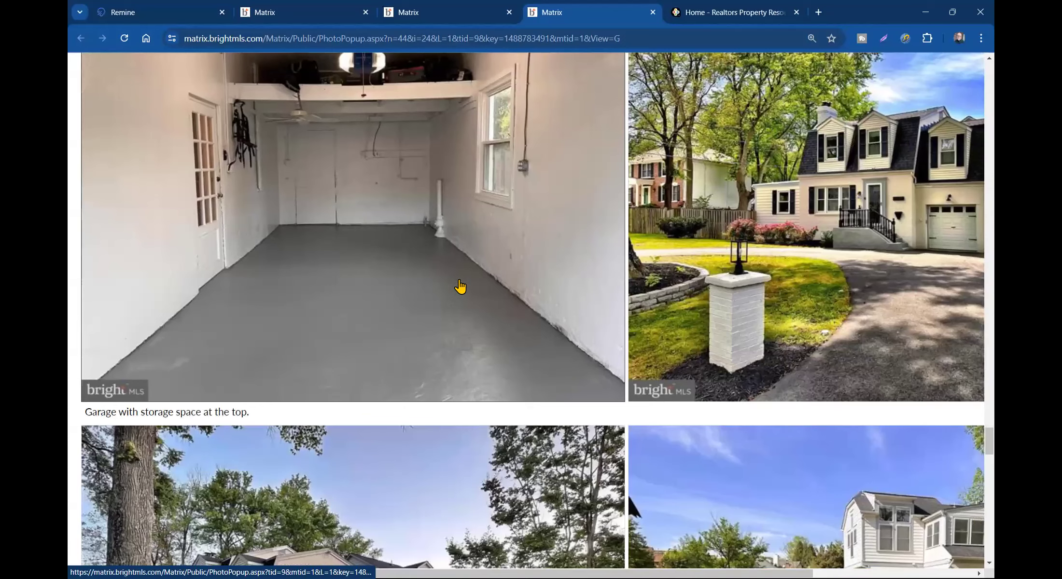
click(467, 9)
scroll(294, 326, down, 5)
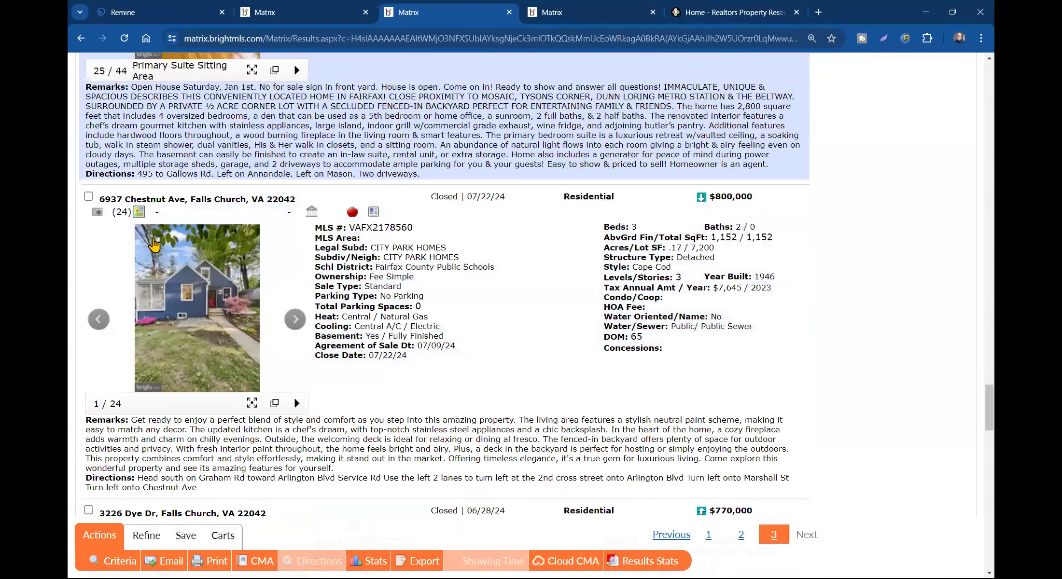
scroll(153, 244, down, 2)
scroll(138, 207, down, 5)
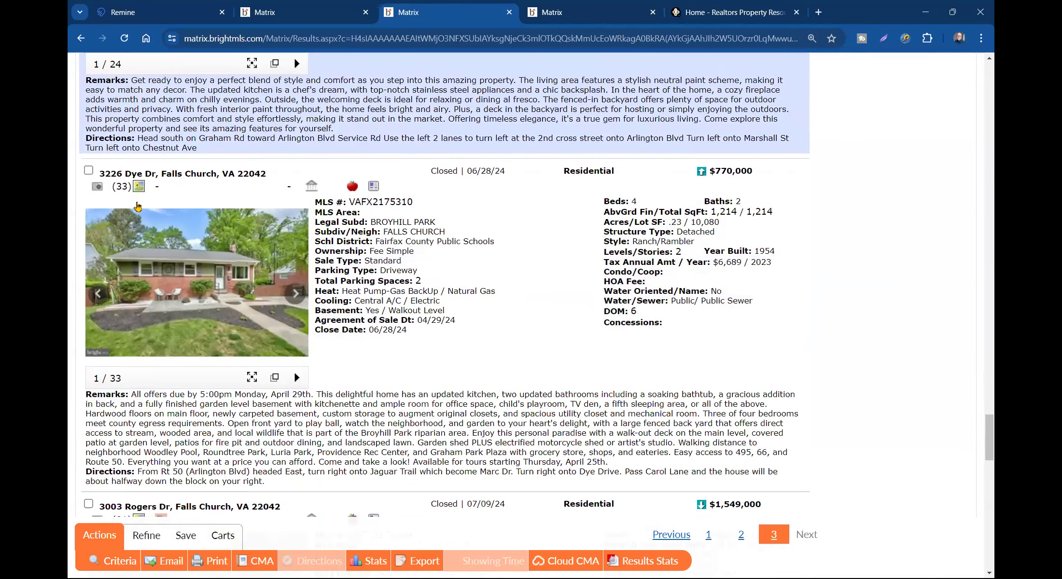
scroll(111, 194, down, 6)
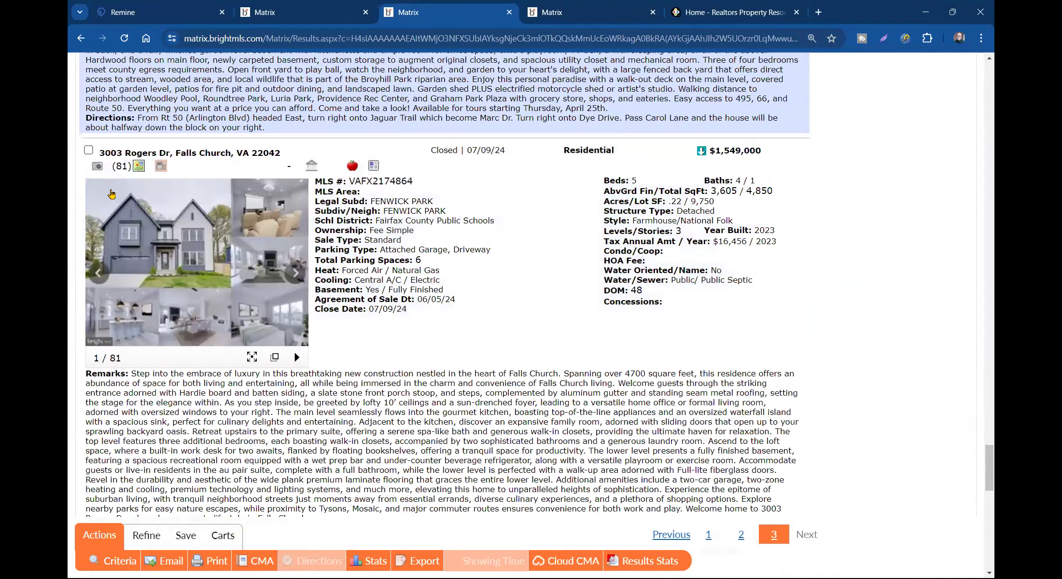
scroll(111, 194, down, 6)
scroll(150, 216, down, 4)
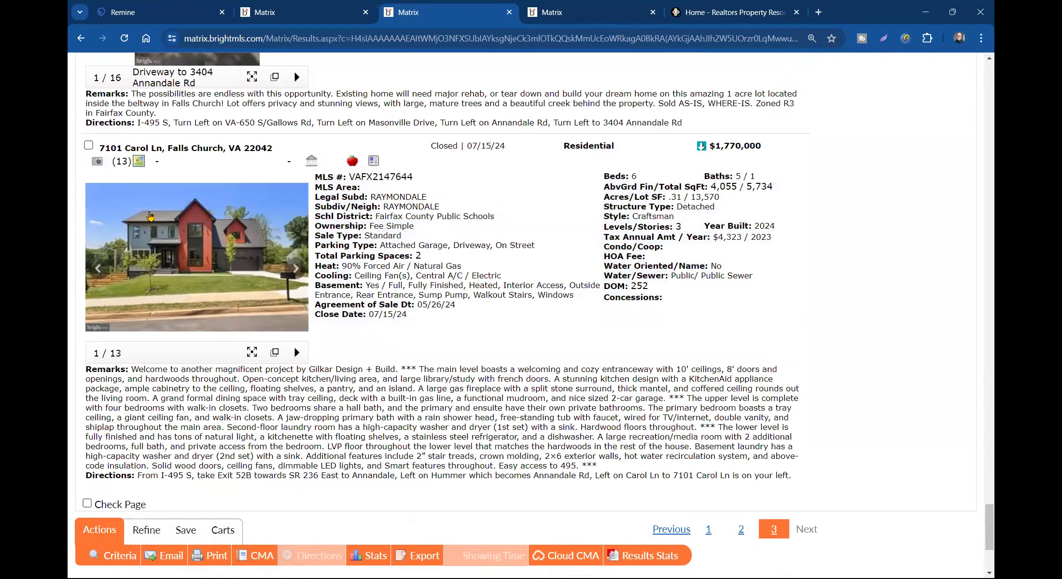
scroll(150, 216, down, 5)
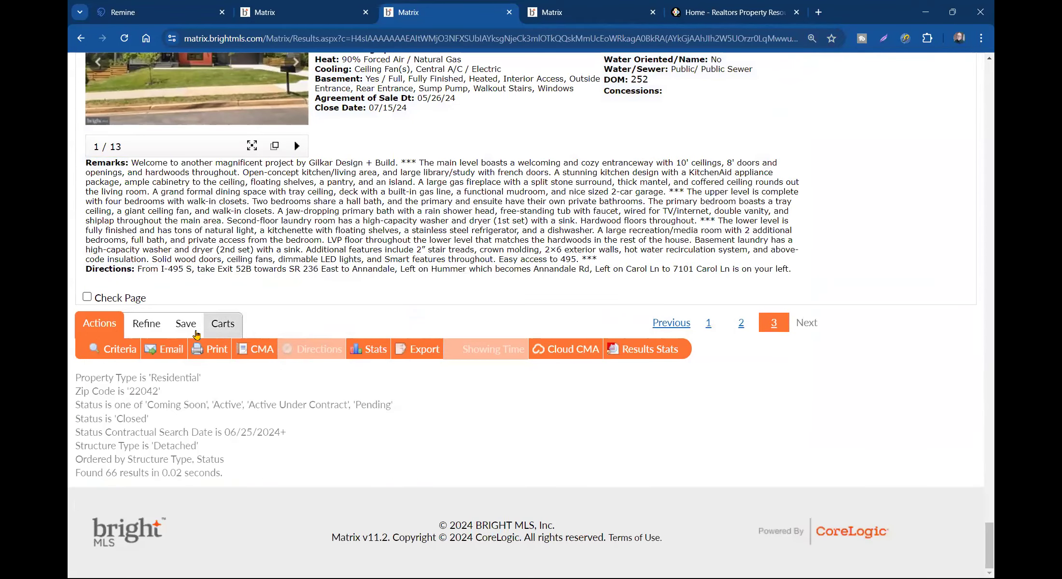
click(146, 323)
click(297, 350)
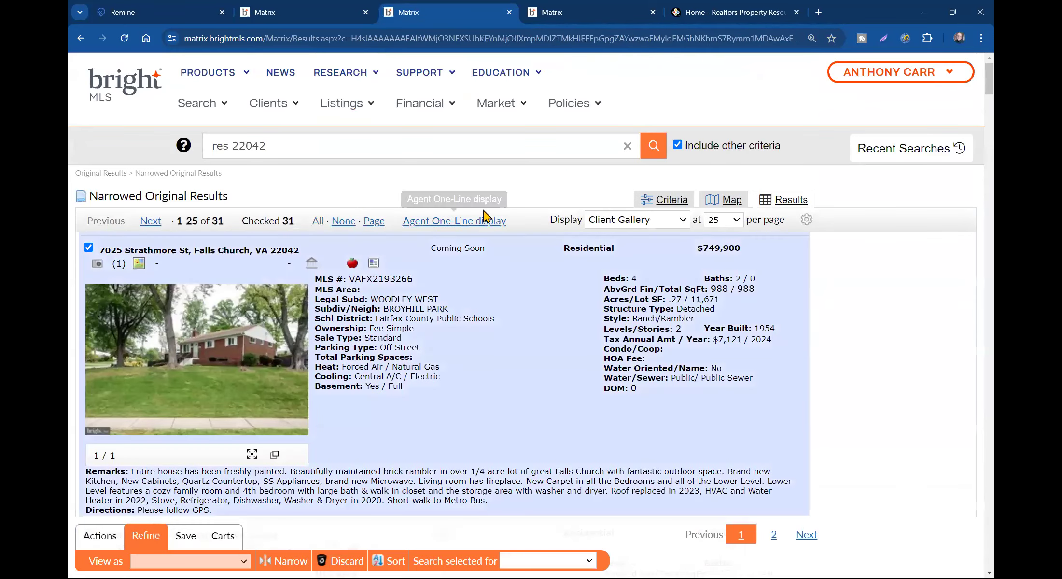
- Show the results in the my:TaxvsSoldvsSq display format and zoom the page out
click(620, 221)
scroll(660, 299, up, 10)
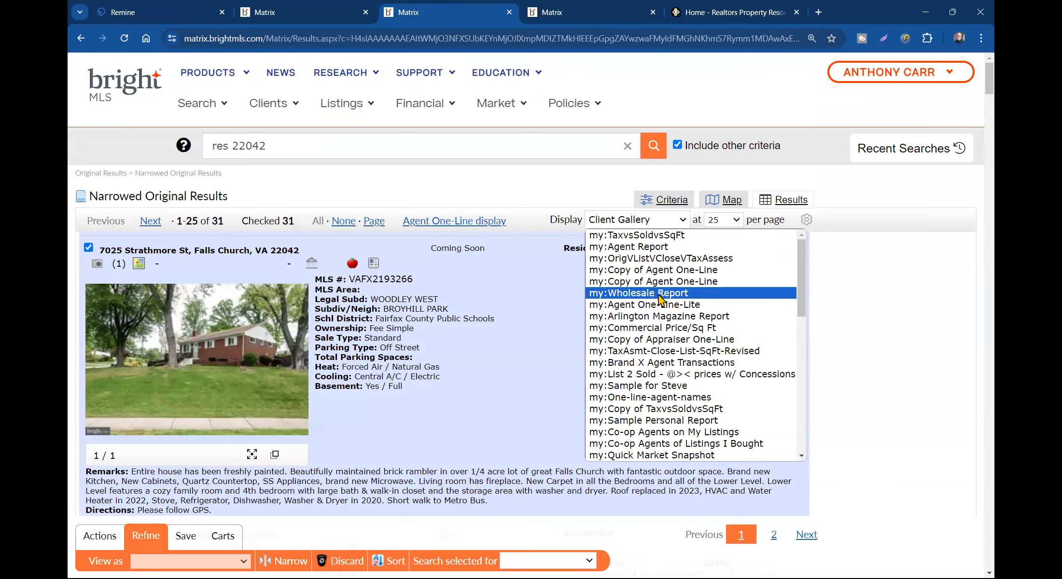
click(638, 235)
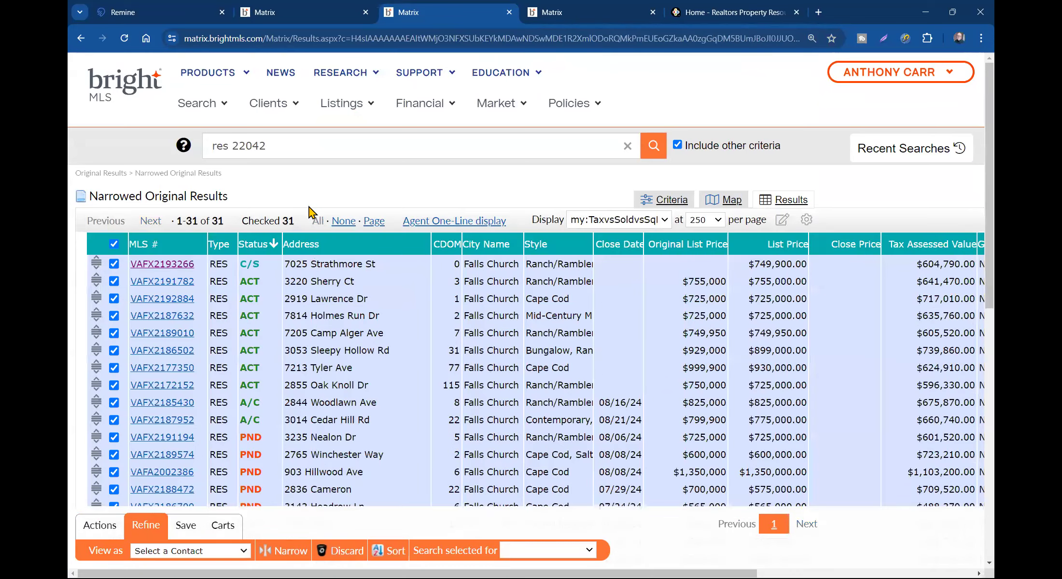
key(ctrl+minus)
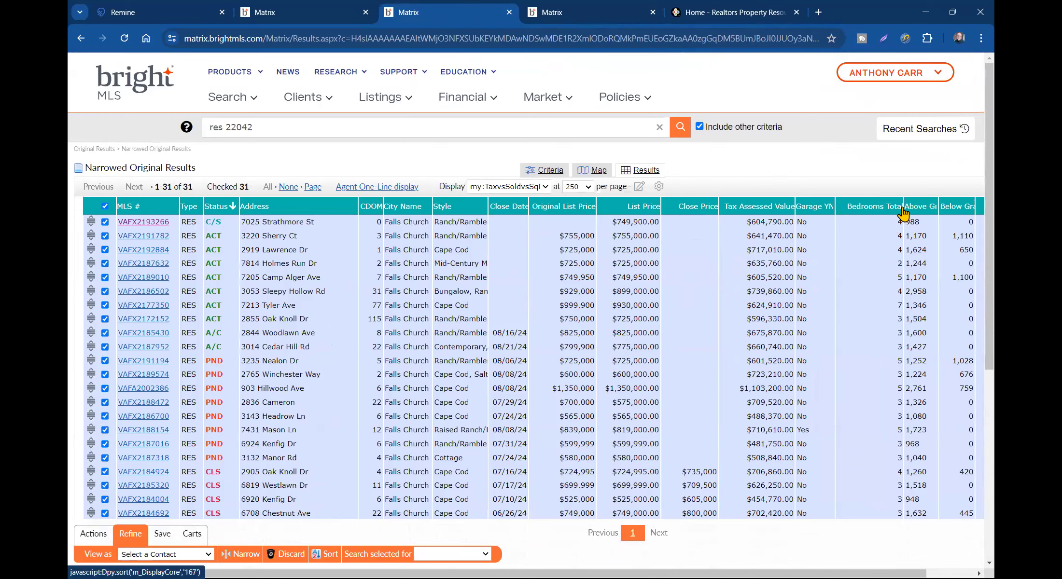
- Narrow the Bedrooms Total and Close Price columns so Total SQFT fits in view
drag(903, 207, 873, 205)
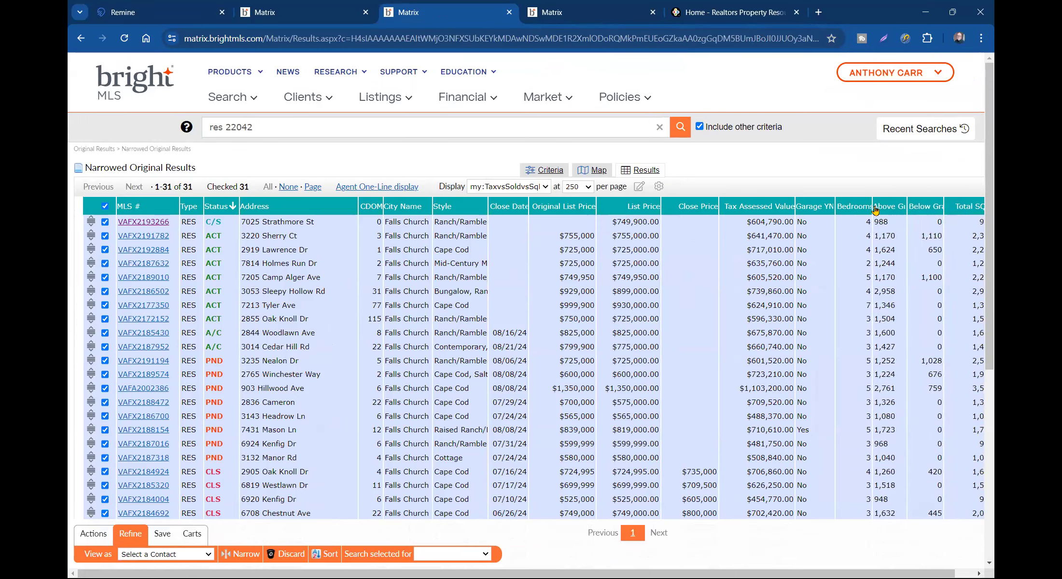
drag(719, 203, 707, 205)
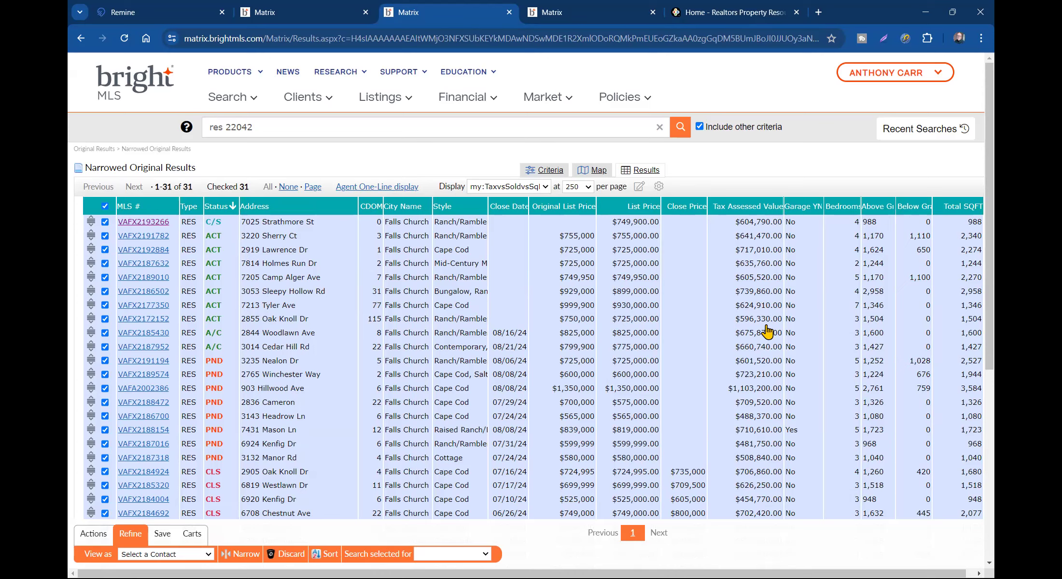
scroll(749, 531, right, 1)
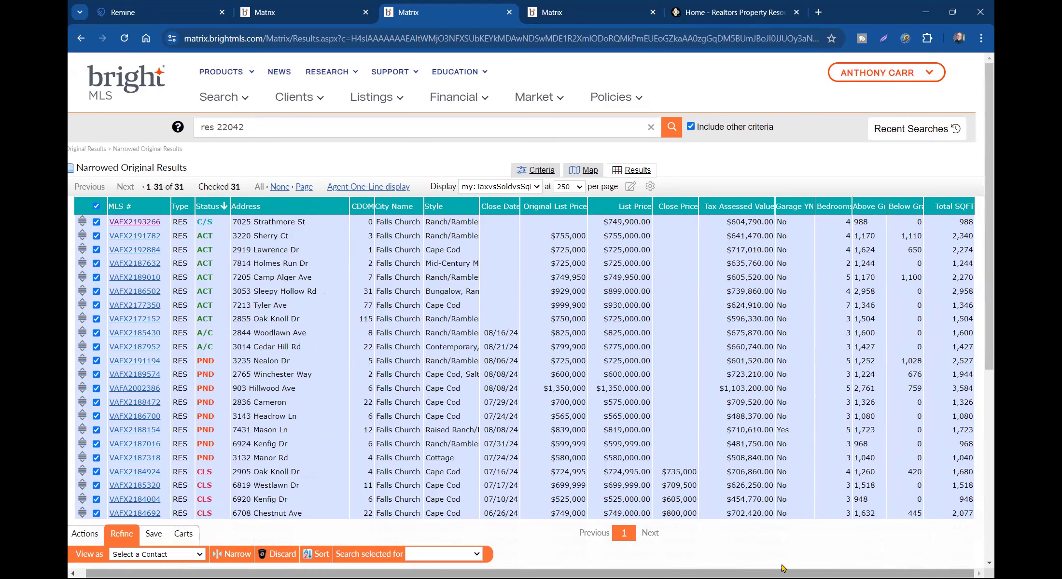
- Sort the comparables by Tax Assessed Value and close the Annandale Rd photo album tab
click(736, 208)
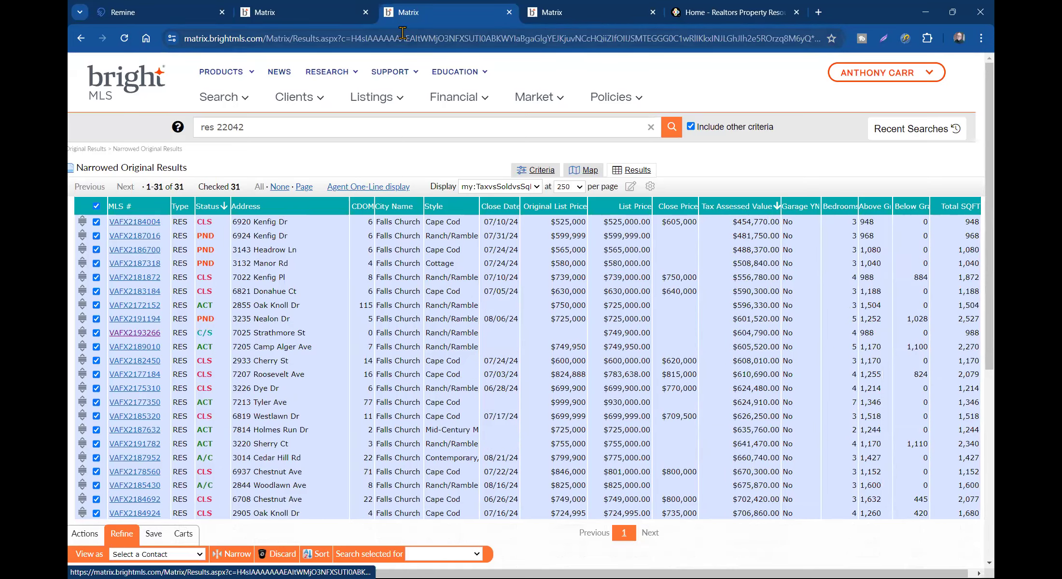
click(571, 15)
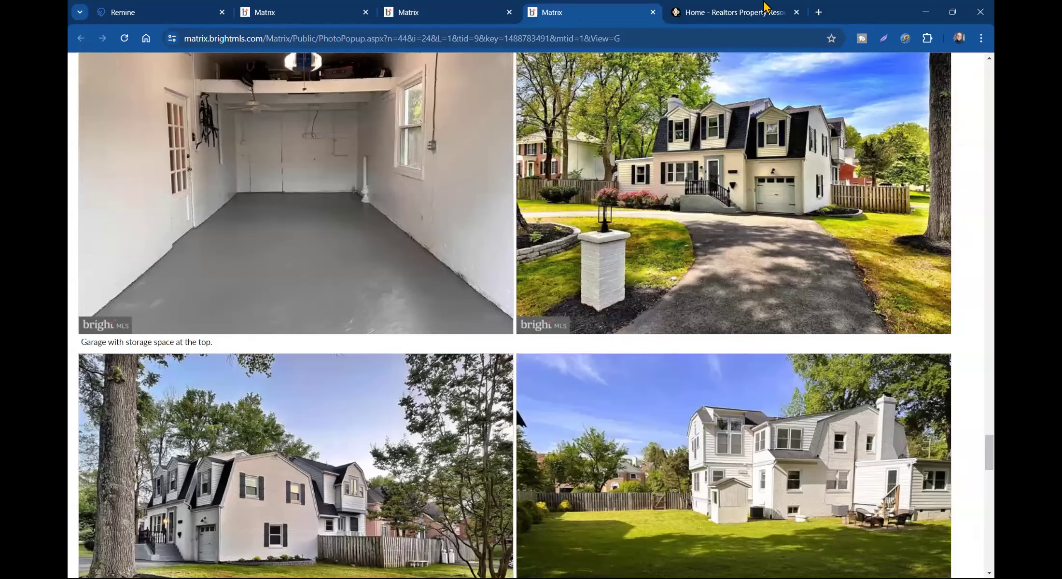
click(304, 15)
click(483, 13)
click(580, 16)
click(653, 12)
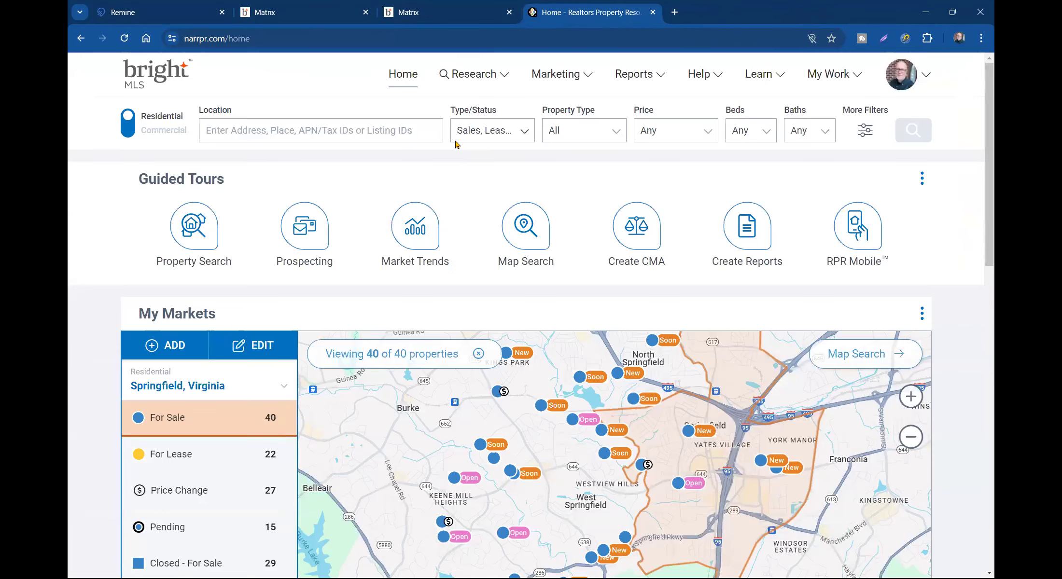
click(434, 16)
- Open the Residential Sale search in a new tab
click(223, 97)
right_click(311, 198)
click(344, 208)
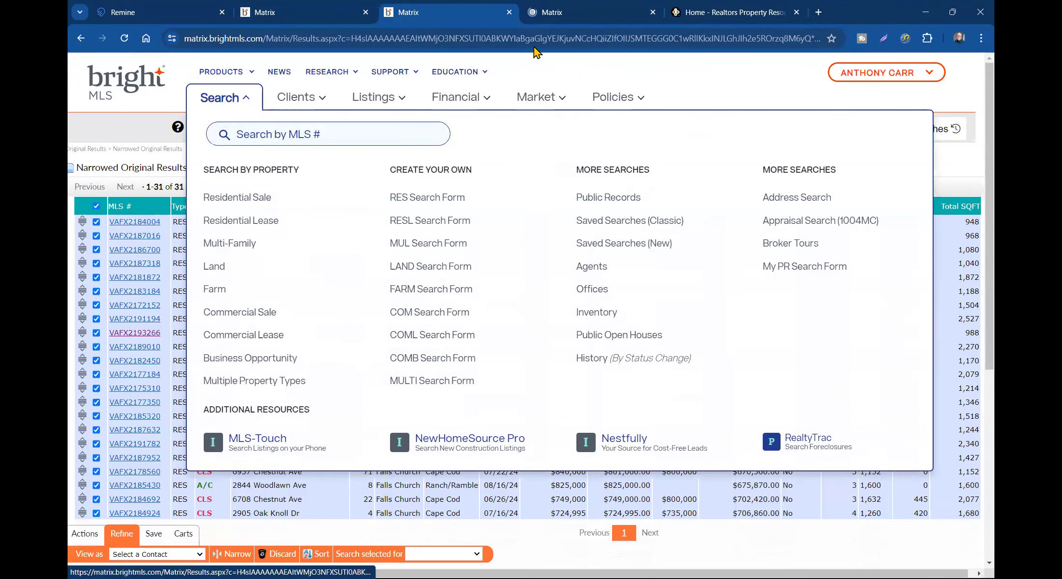
- Limit the Residential search to Expired listings only, with 30+ days
click(559, 17)
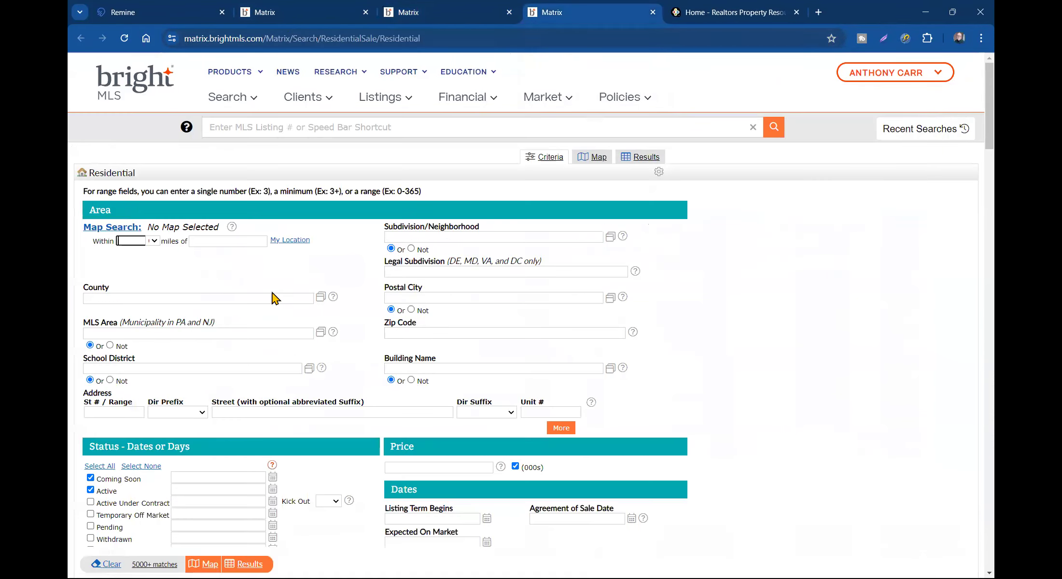
scroll(145, 271, down, 8)
click(91, 201)
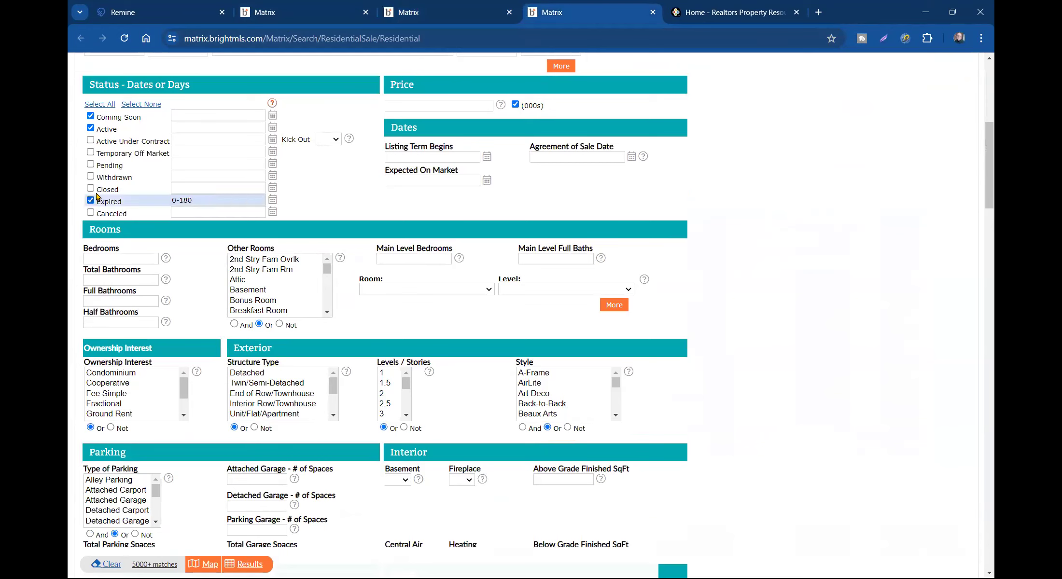
click(90, 128)
click(90, 116)
click(131, 201)
text(30+)
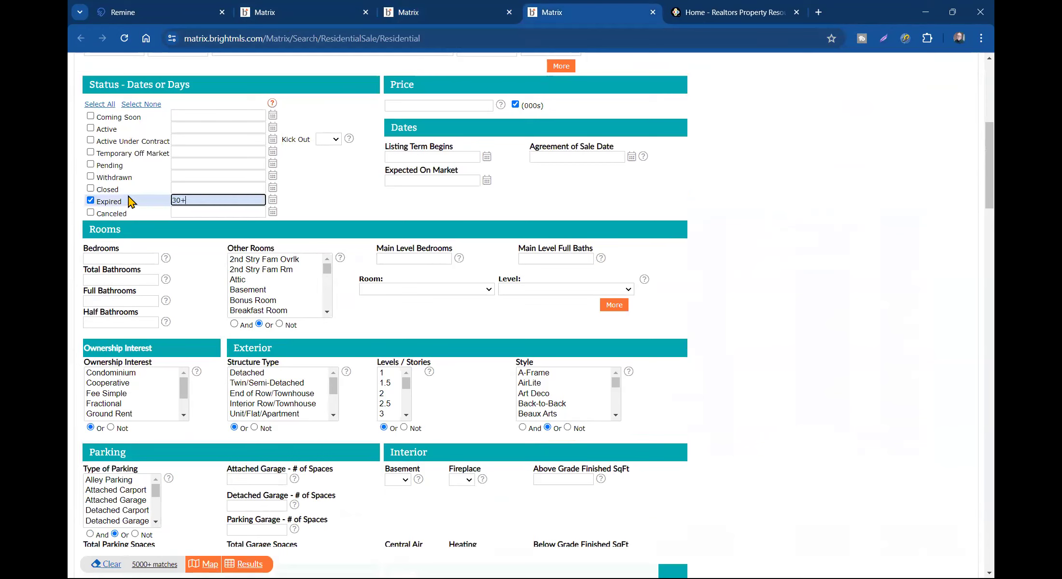
- Enter zip code 22042 in the location criteria
scroll(424, 145, up, 3)
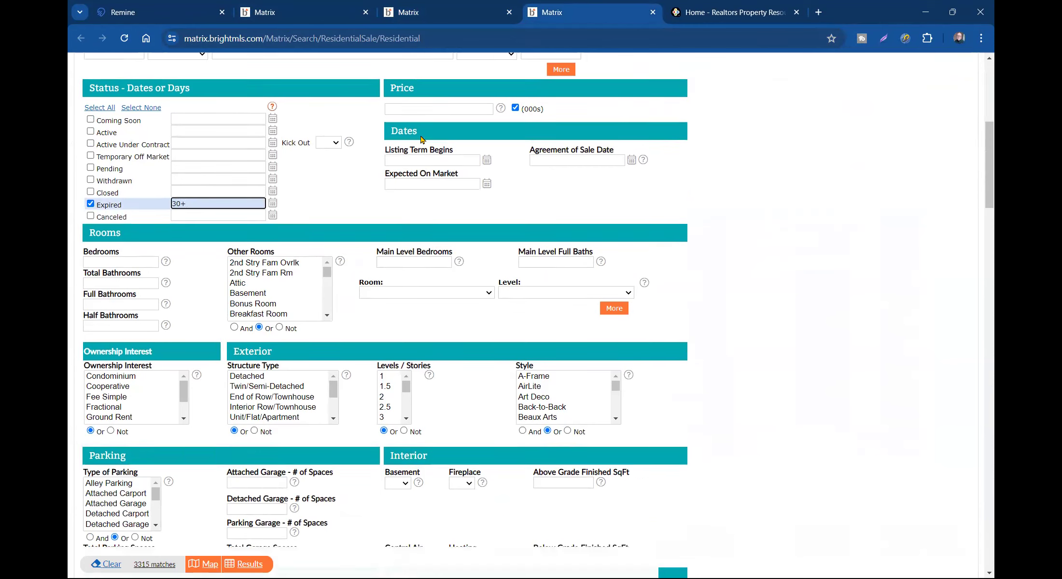
click(421, 117)
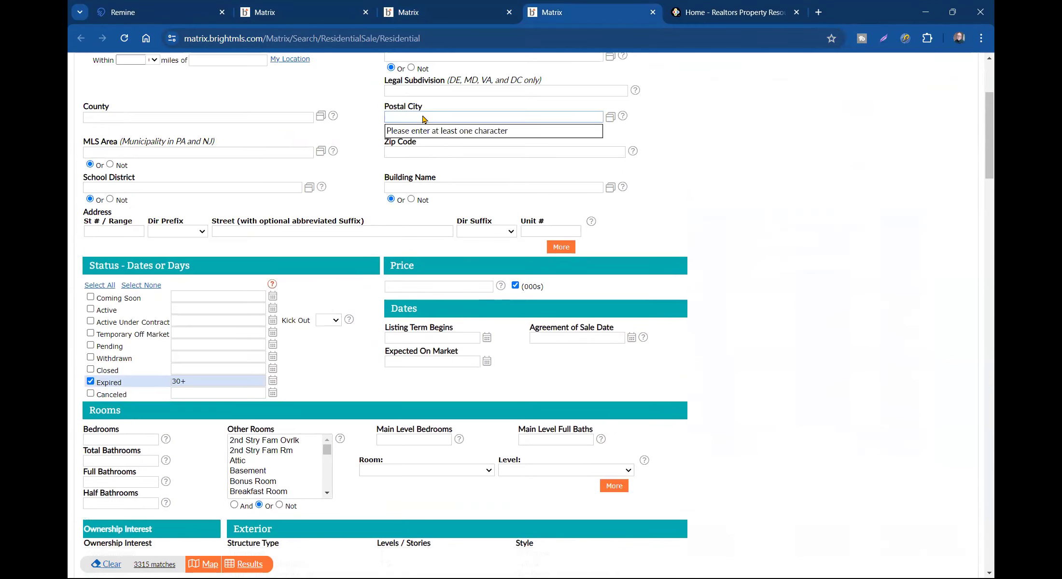
click(410, 150)
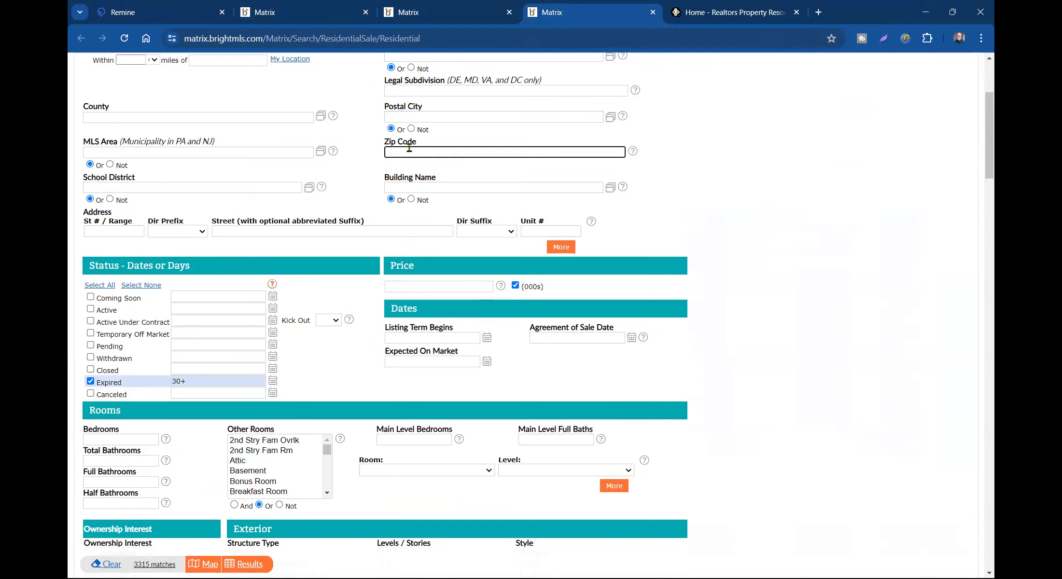
text(22042)
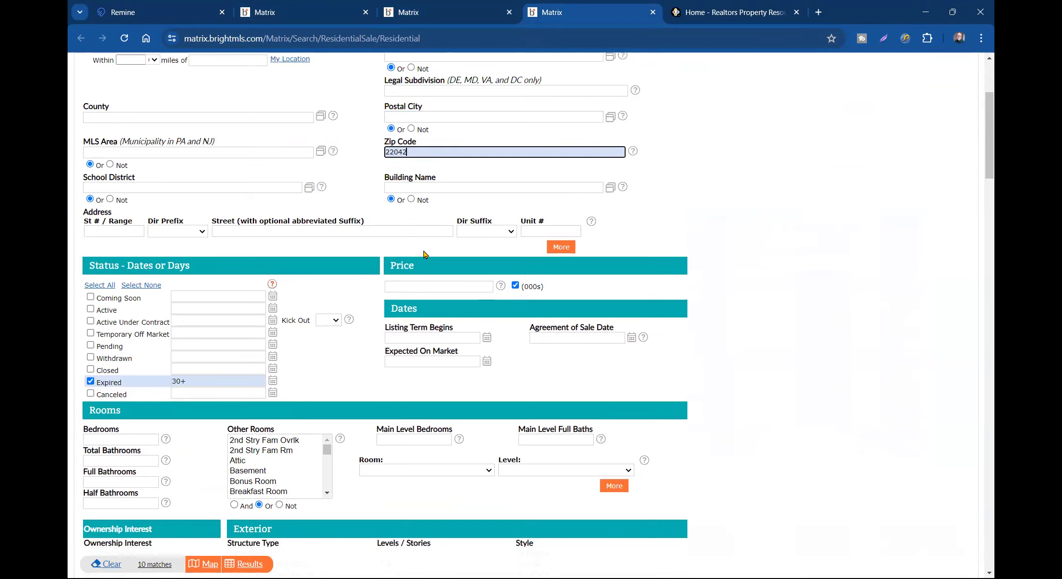
click(246, 563)
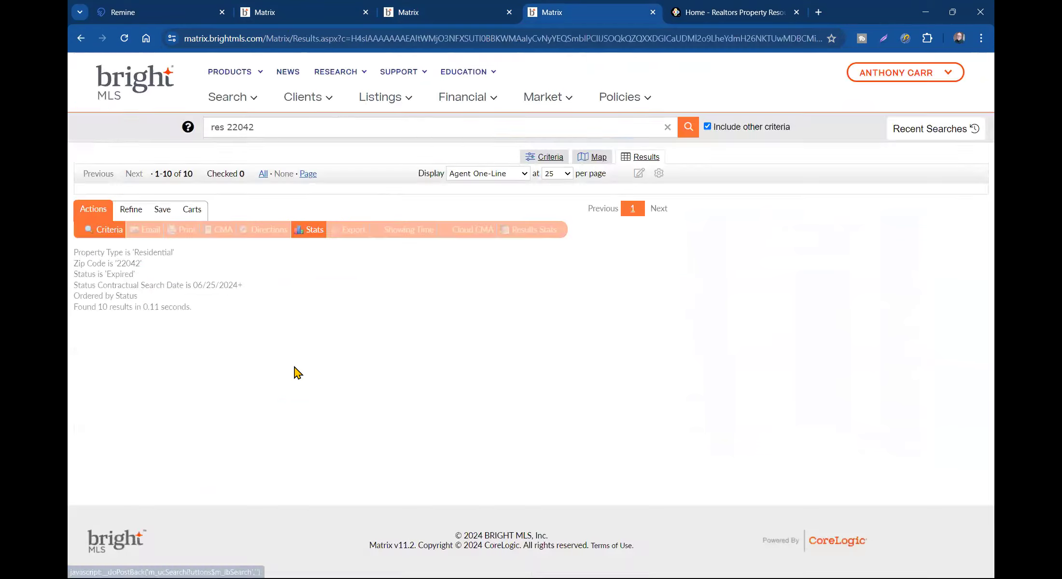
click(145, 210)
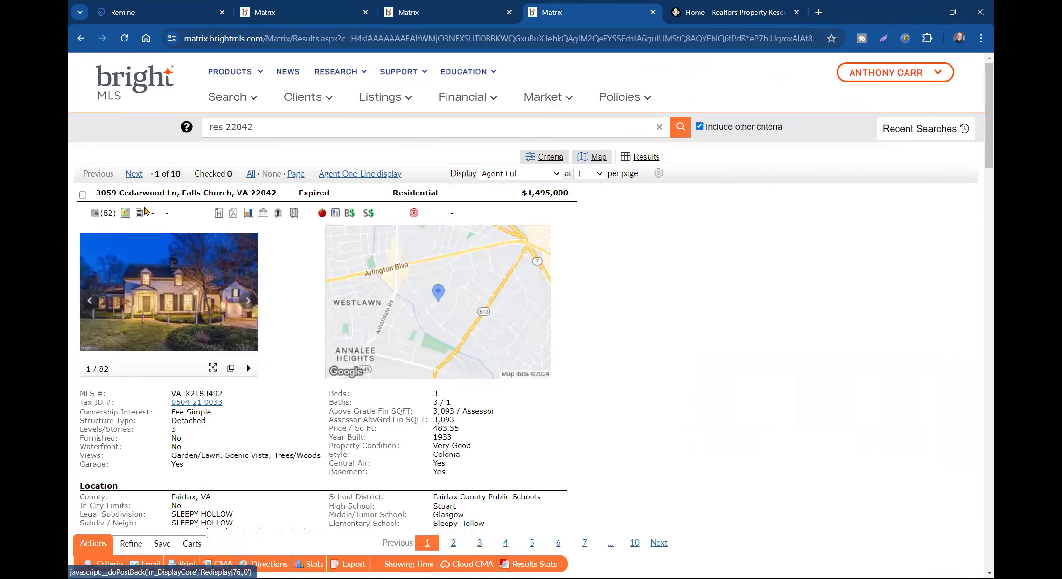
click(133, 175)
click(134, 175)
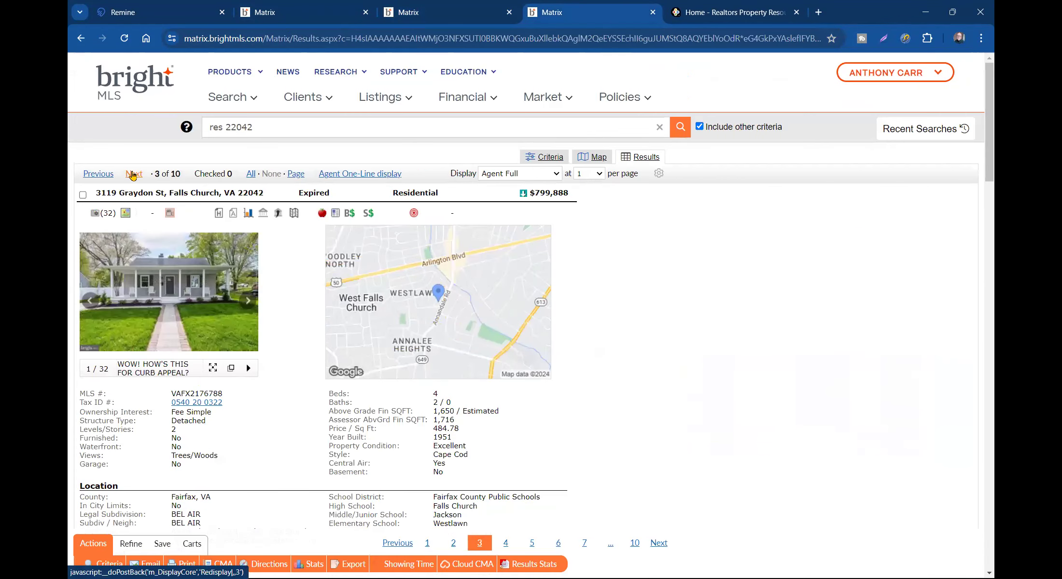
click(82, 196)
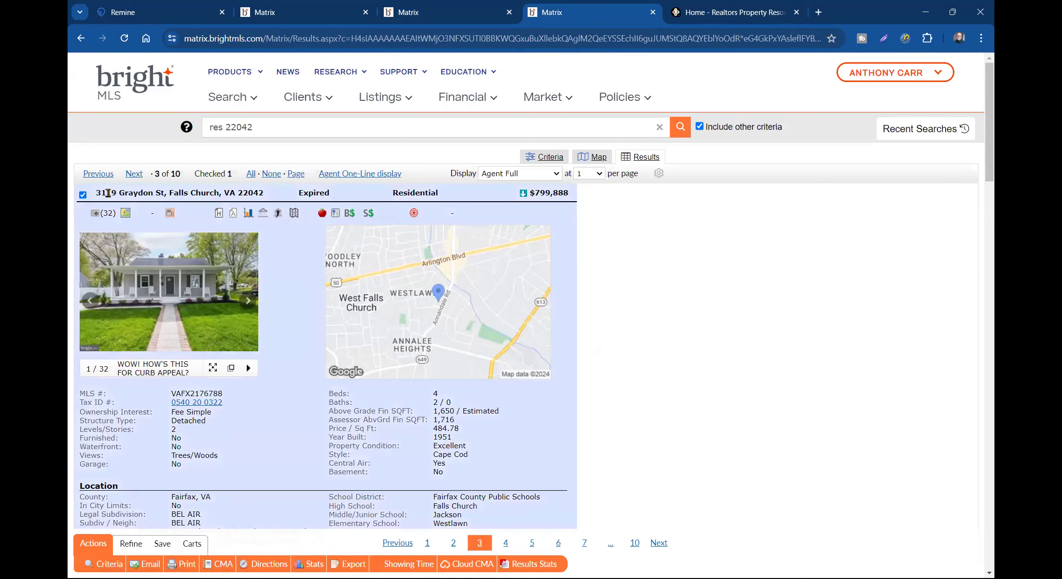
- Note its $643,510 (2024) tax assessed value, then go back to the CMA wizard tab
scroll(204, 195, down, 6)
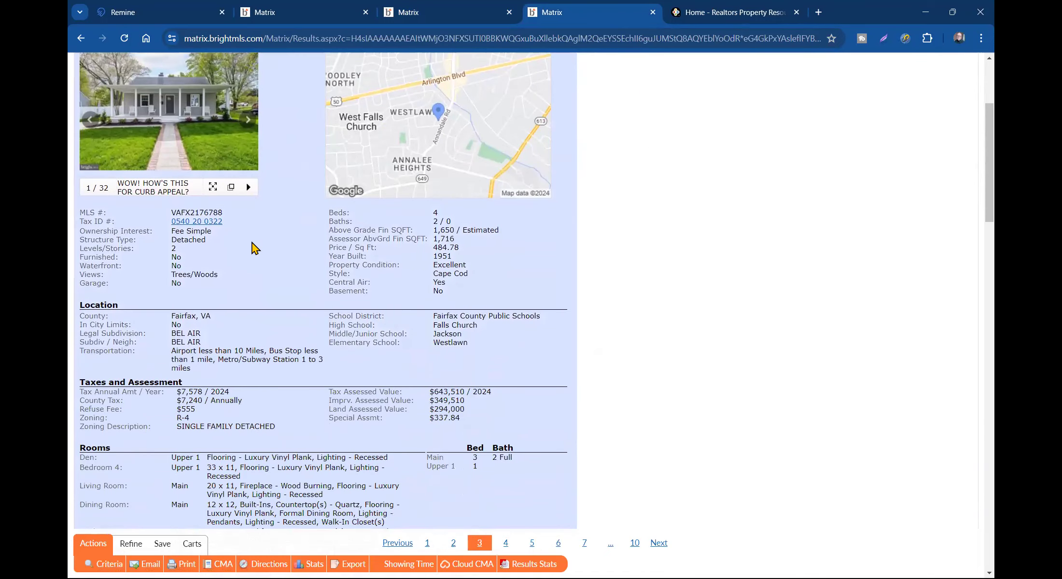
drag(426, 272, 502, 279)
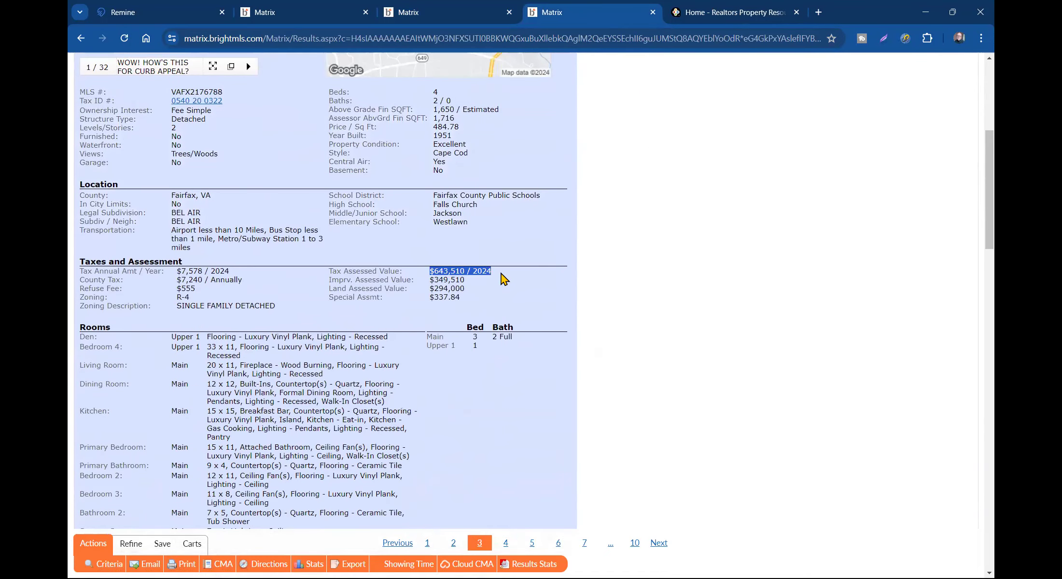
click(430, 19)
click(298, 13)
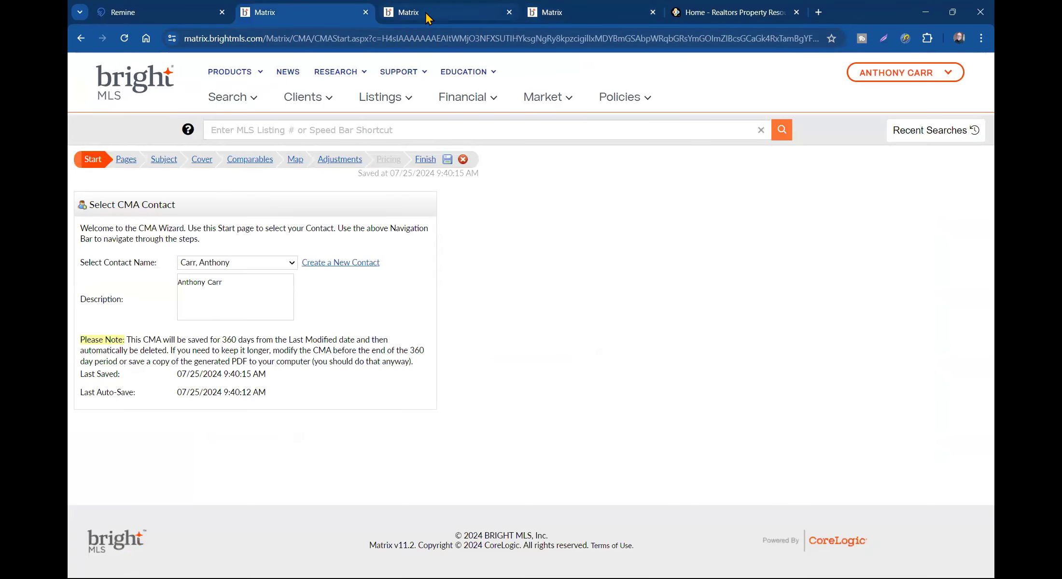
- Uncheck Dye Dr, Roosevelt Ave, Tyler Ave, Westlawn Dr, Holmes Run Dr, Sherry Ct, Cedar Hill Rd and Chestnut Ave
click(424, 18)
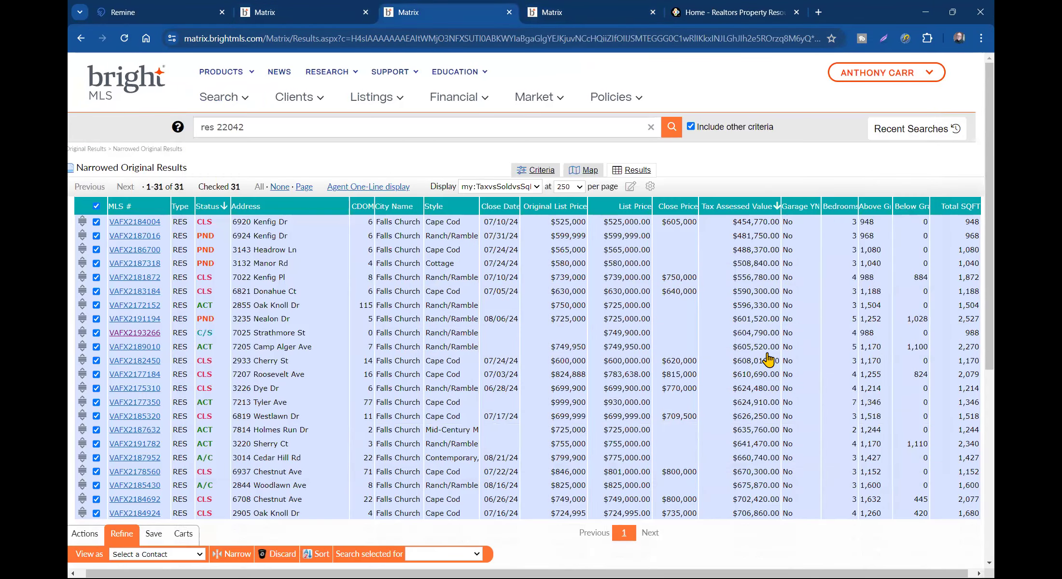
scroll(763, 325, down, 3)
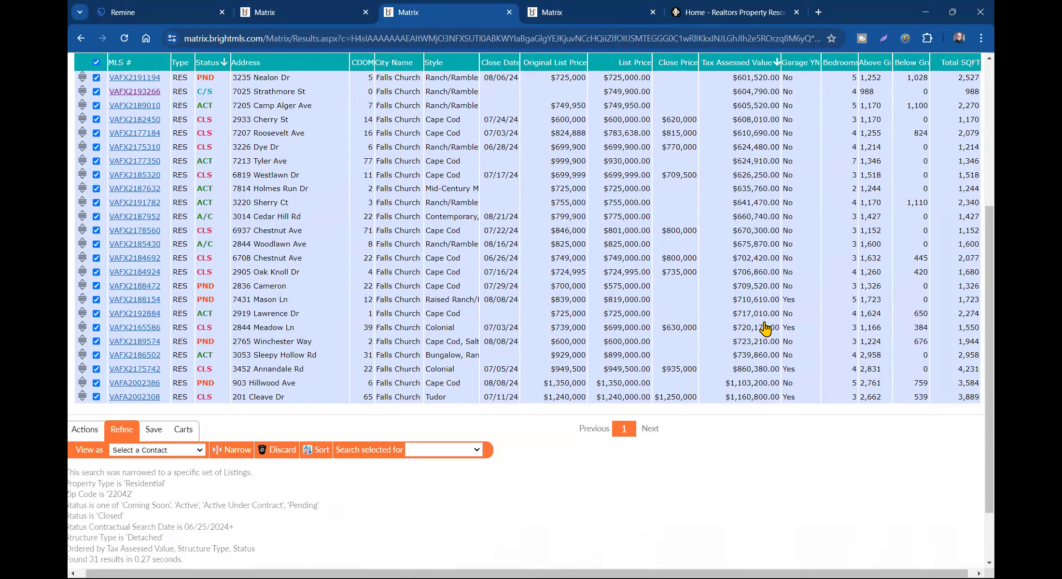
click(754, 148)
scroll(751, 164, up, 5)
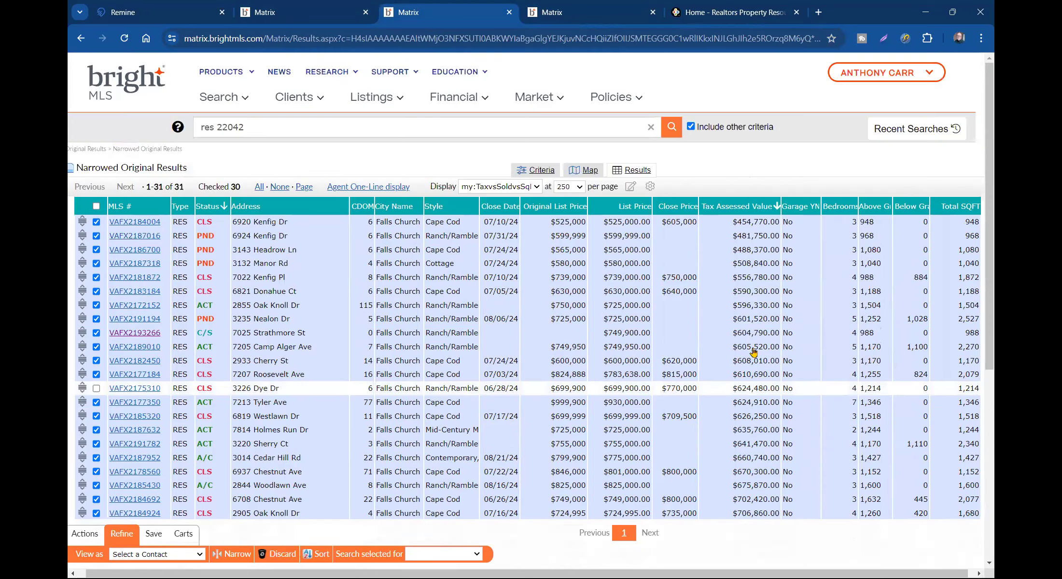
click(745, 377)
scroll(747, 399, down, 3)
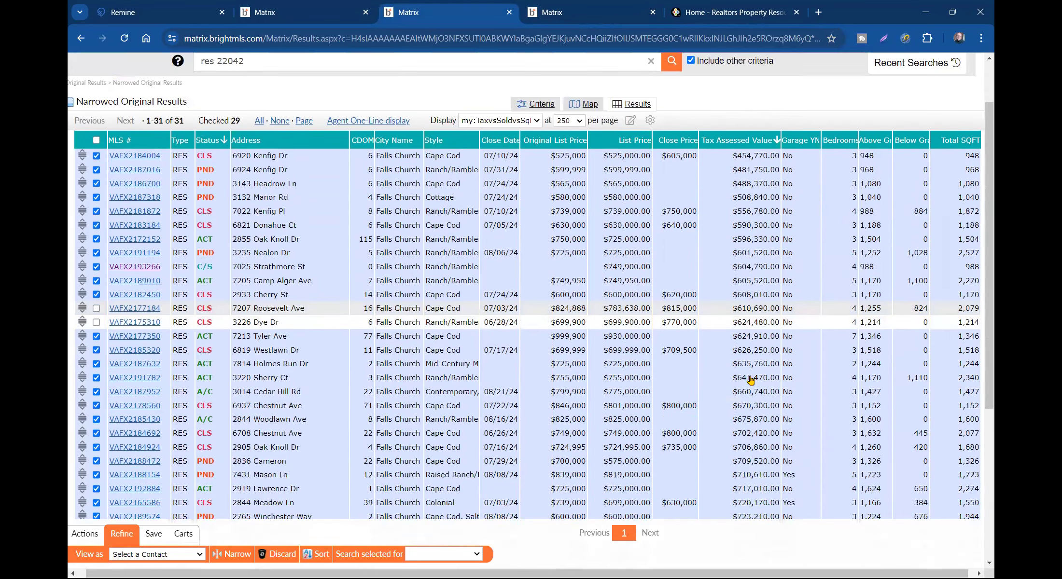
click(753, 283)
click(749, 296)
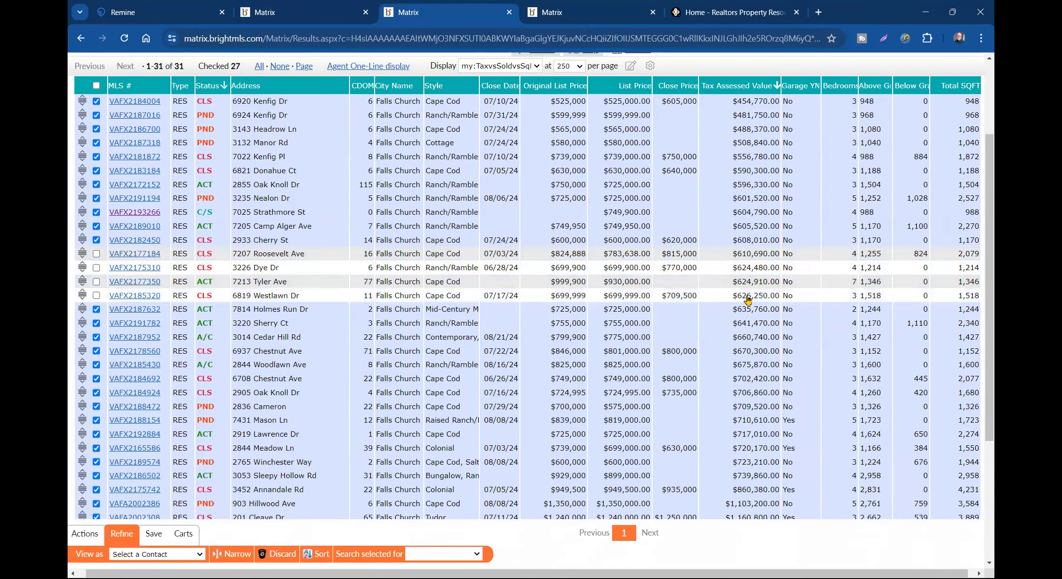
click(747, 310)
click(748, 324)
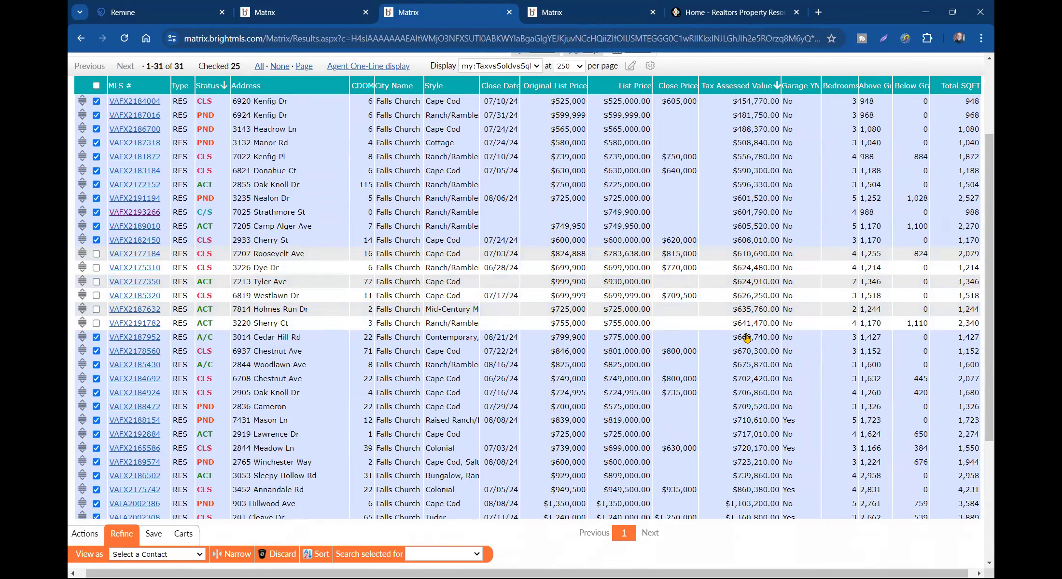
click(753, 338)
click(753, 353)
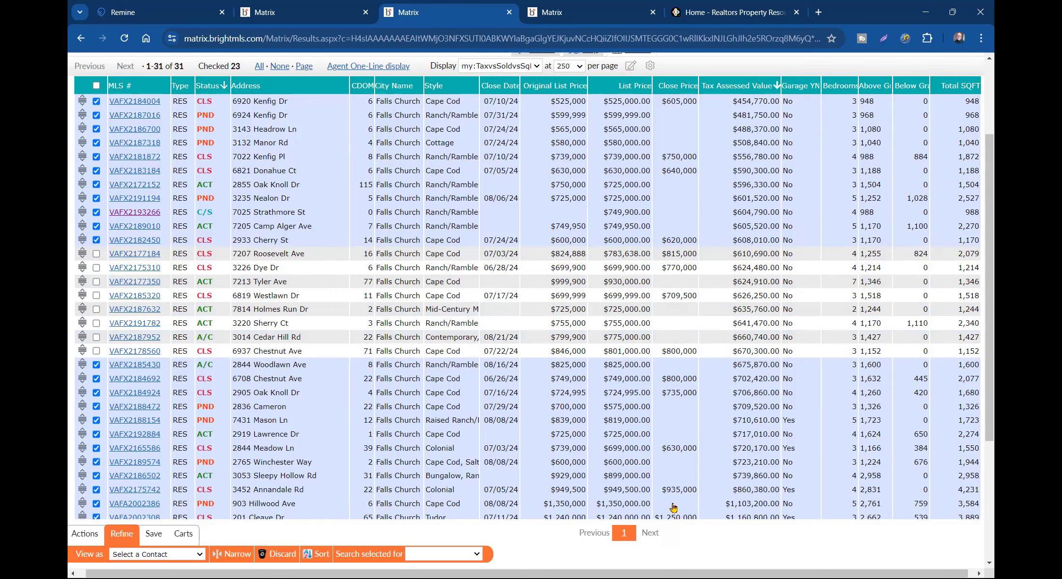
- Switch to the VAFX2176788 listing detail tab showing the $643,510 2024 tax assessed value
scroll(662, 545, right, 1)
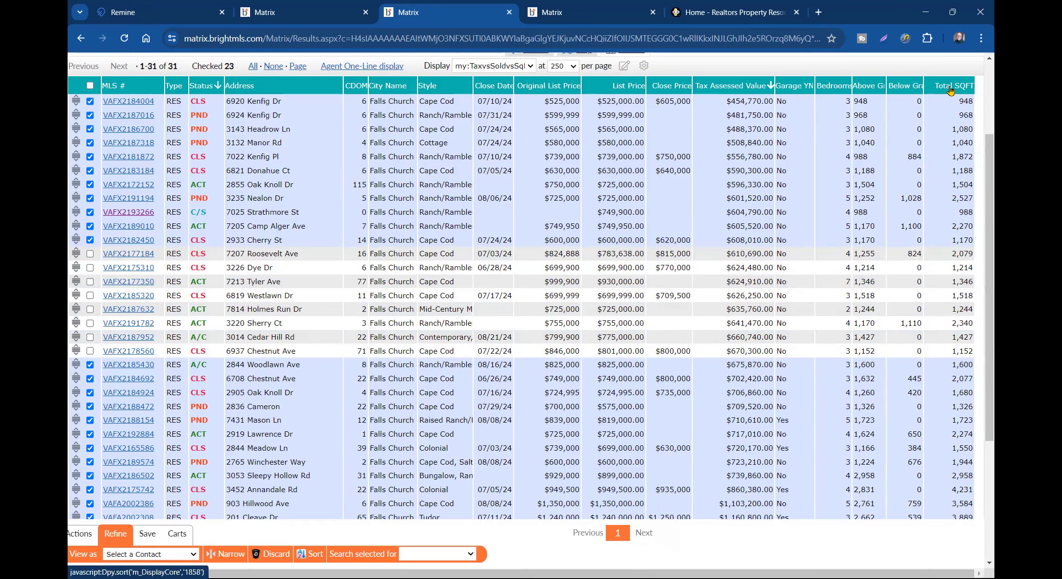
click(594, 18)
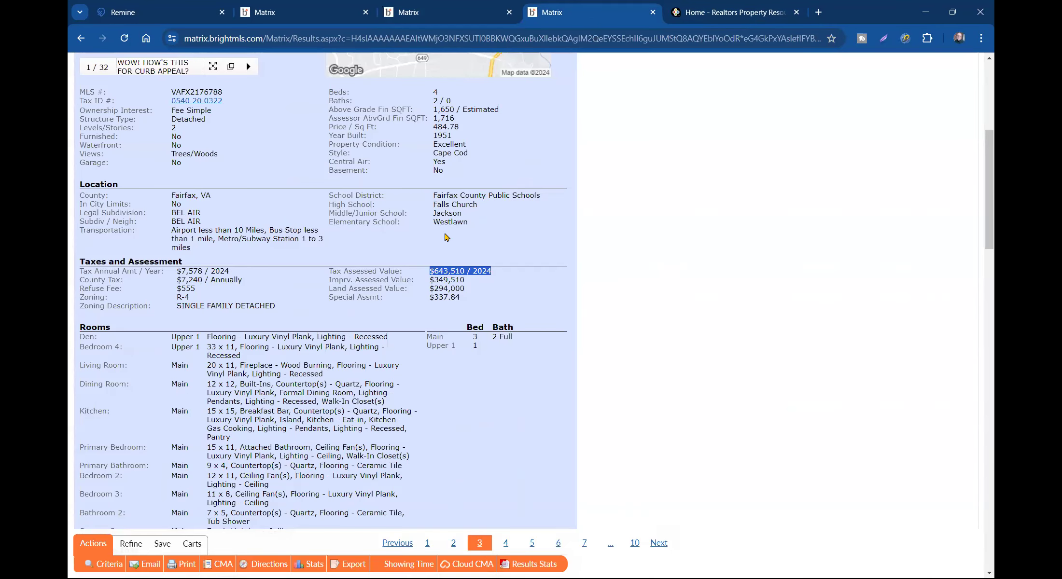
- Read the 1,716 assessor and 1,650 total square footage, then return to the 31-listing results
click(363, 235)
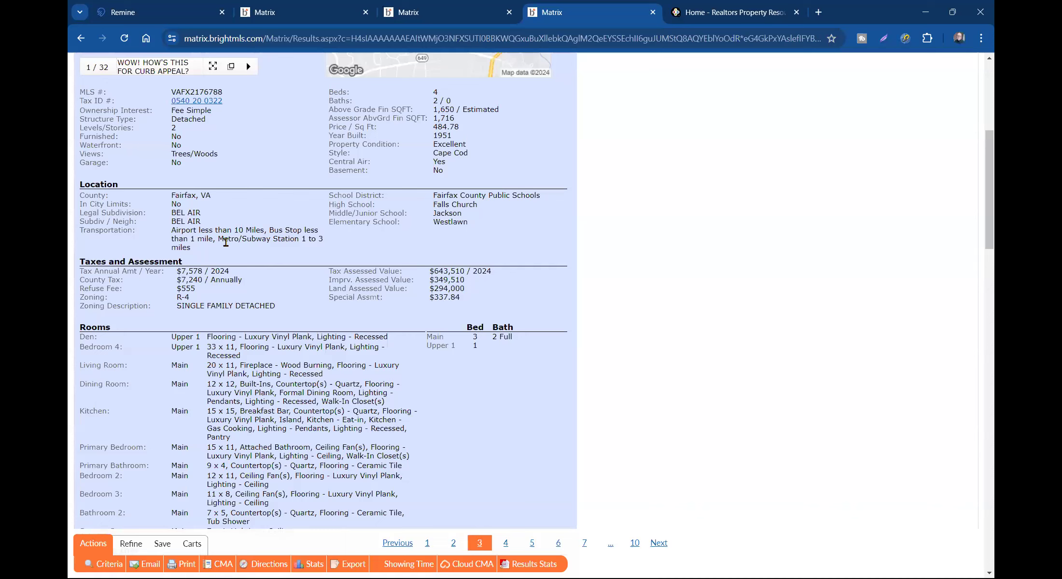
double_click(445, 119)
scroll(289, 236, down, 8)
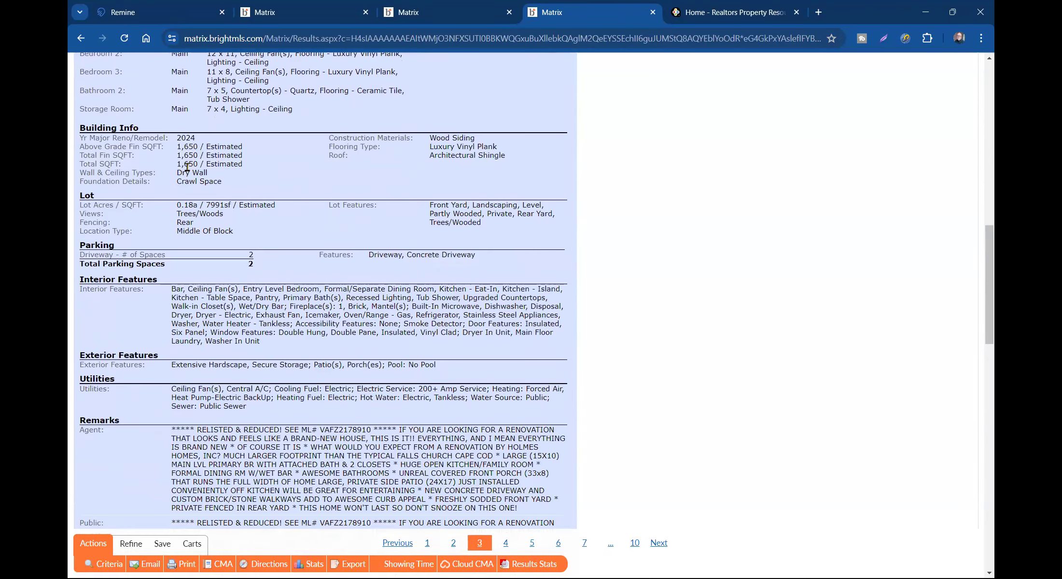
double_click(189, 166)
scroll(320, 212, up, 7)
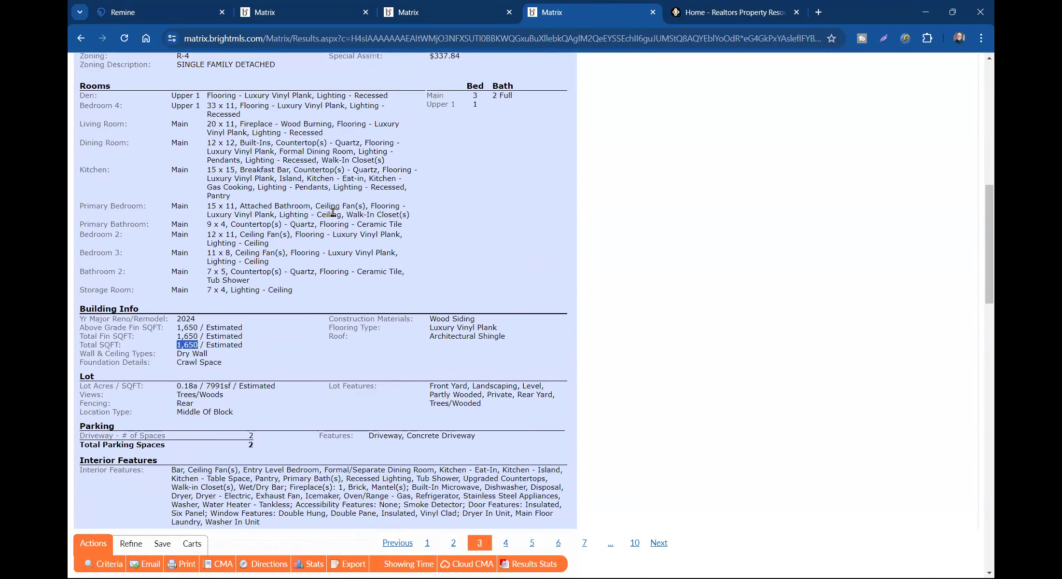
scroll(339, 212, up, 4)
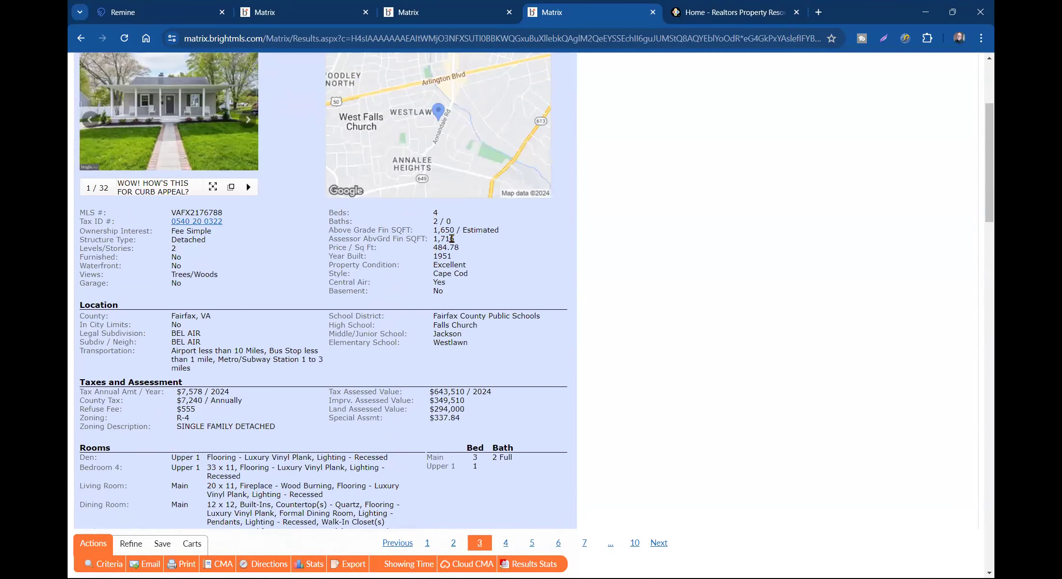
drag(457, 239, 396, 239)
click(393, 255)
click(476, 20)
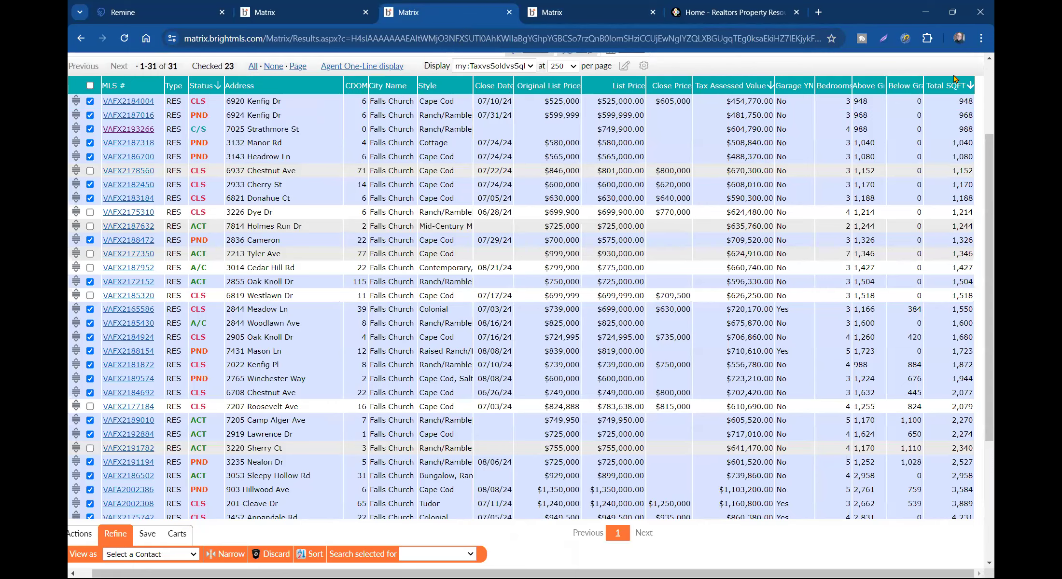
scroll(940, 276, down, 3)
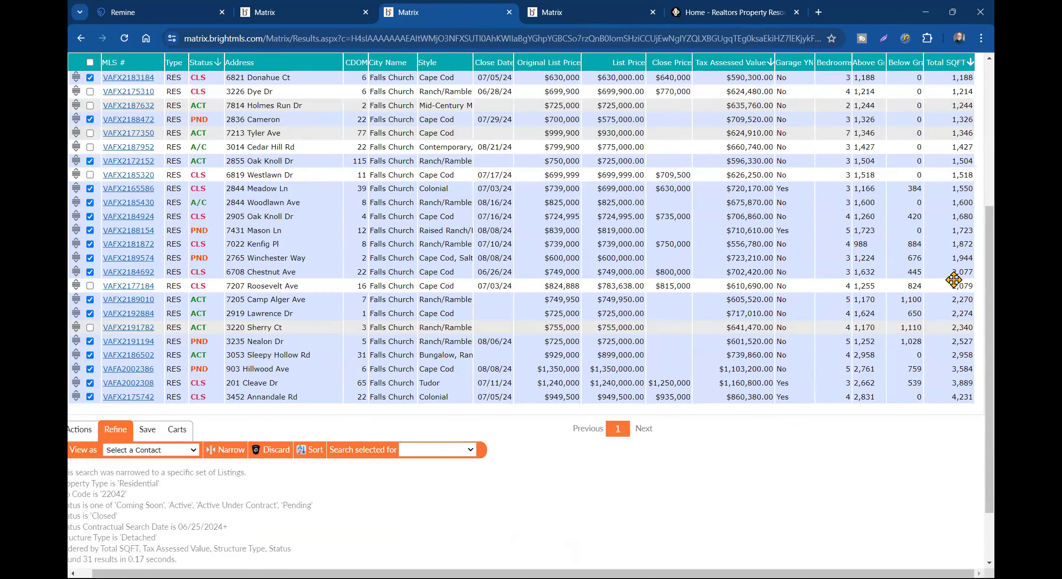
click(961, 216)
click(963, 203)
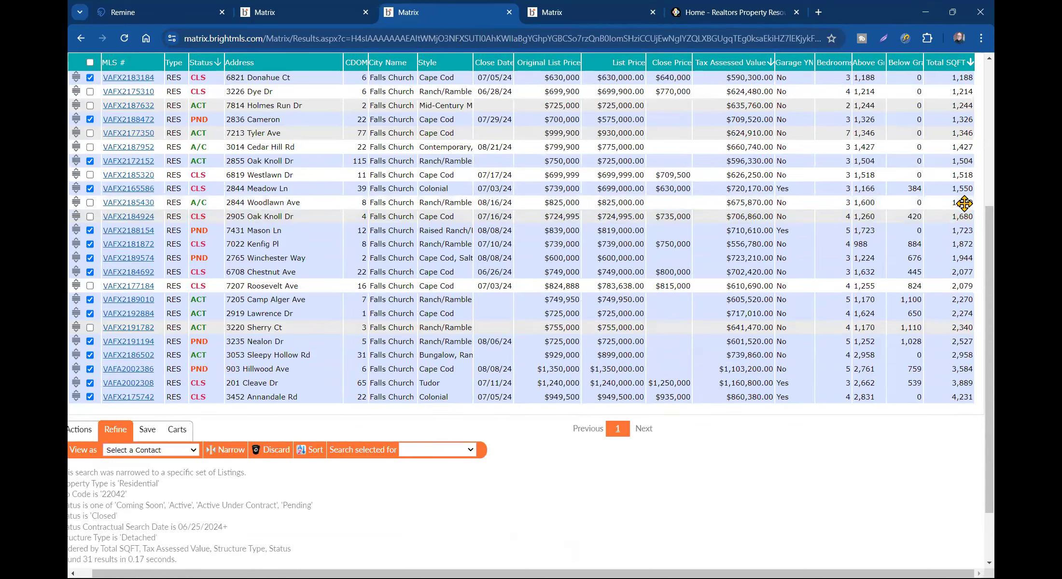
click(959, 229)
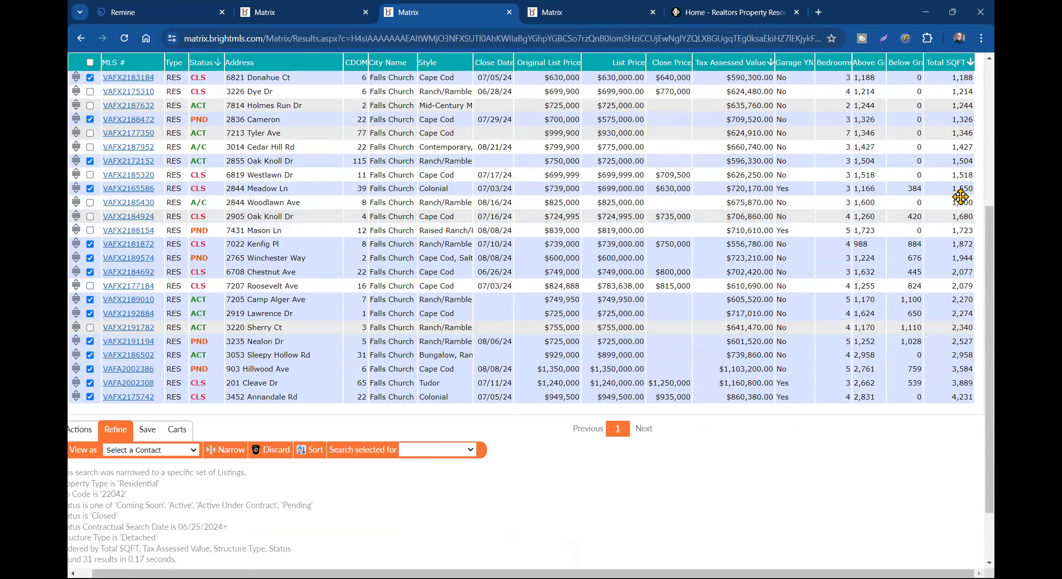
scroll(956, 222, up, 4)
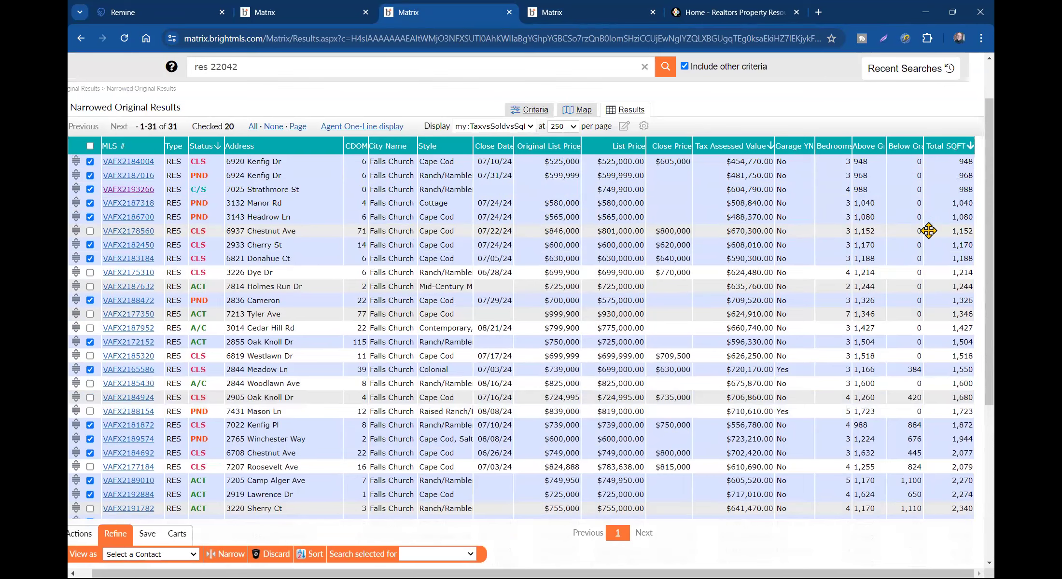
scroll(967, 307, down, 1)
click(956, 323)
click(958, 337)
click(952, 350)
click(952, 350)
click(953, 337)
click(953, 323)
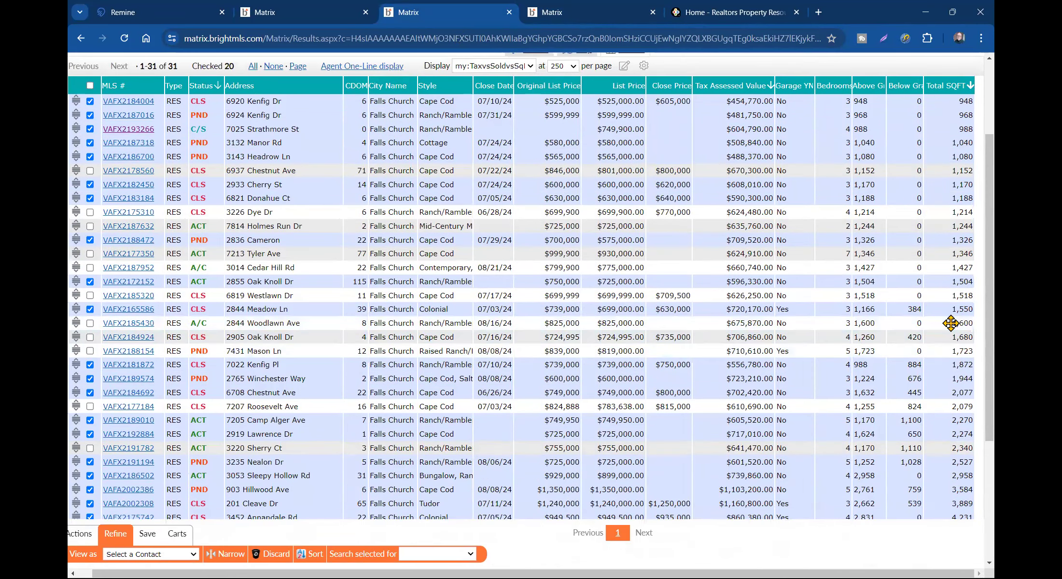
click(944, 311)
click(960, 283)
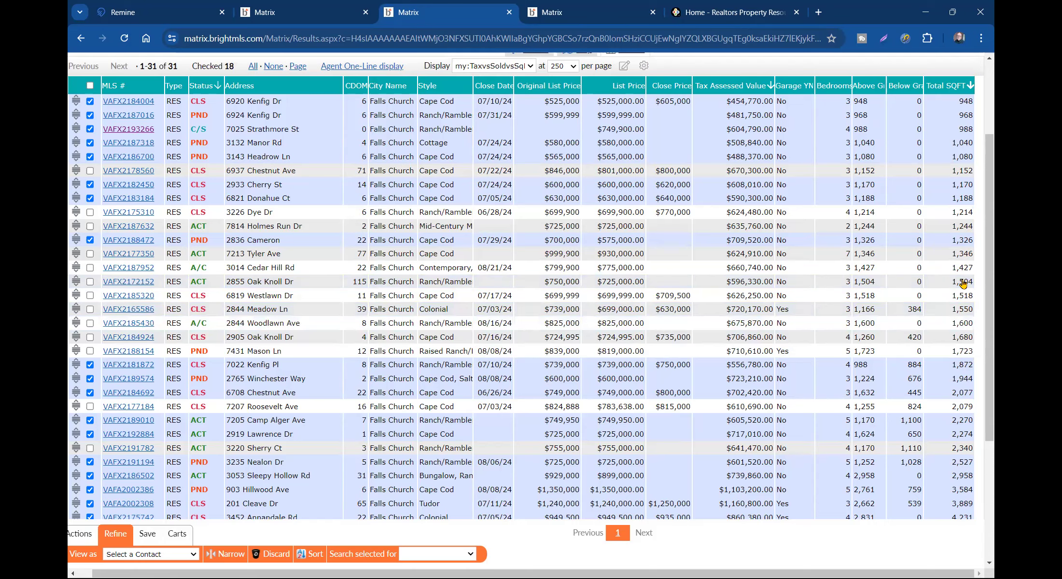
scroll(965, 283, down, 4)
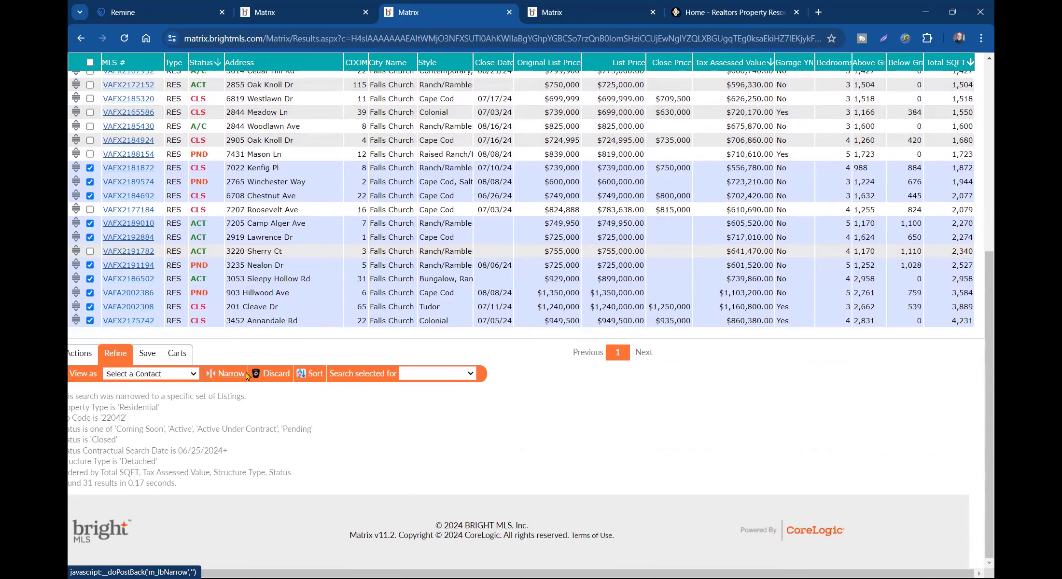
click(269, 379)
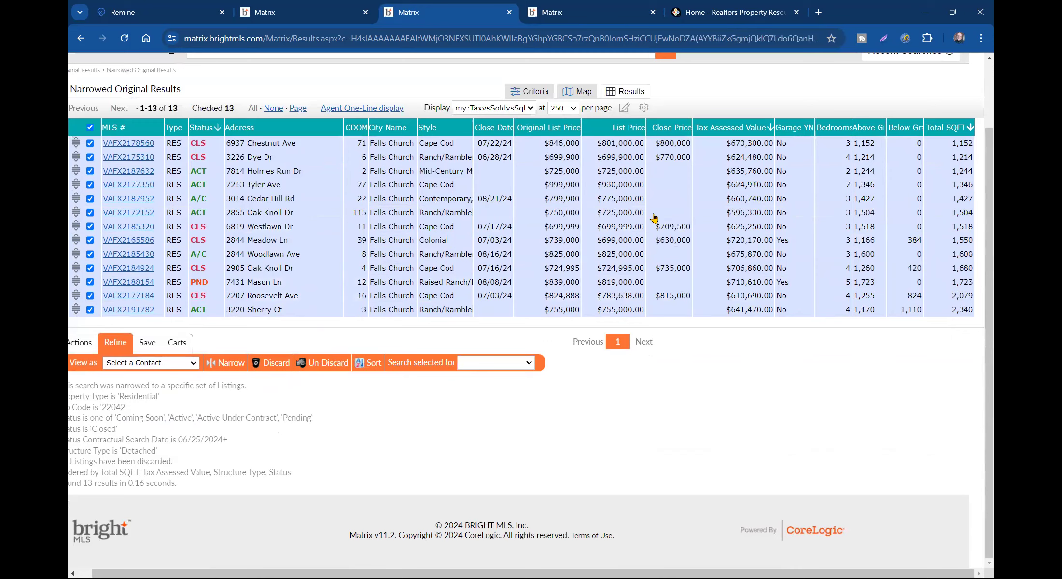
click(445, 243)
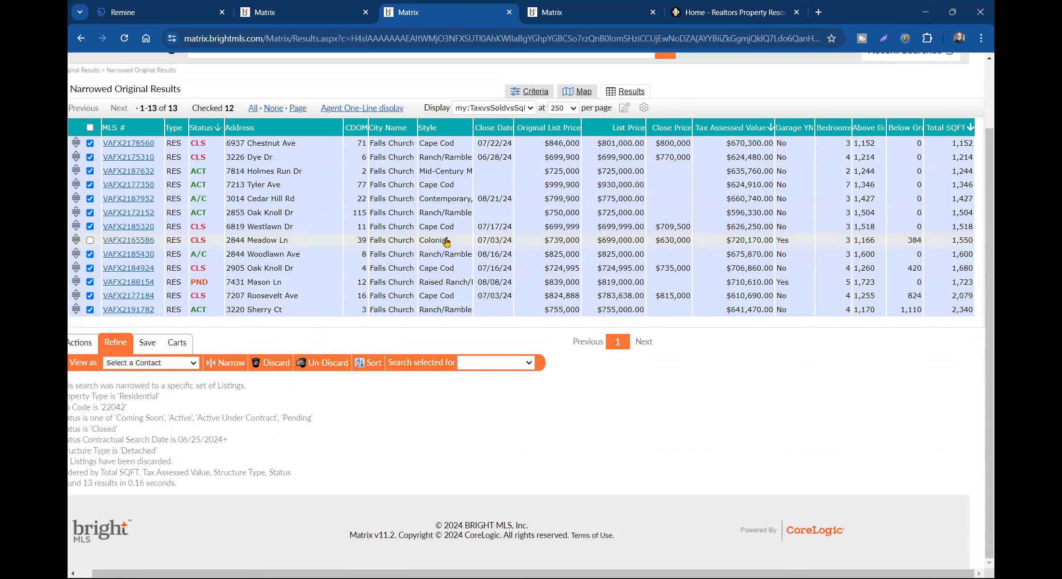
click(153, 241)
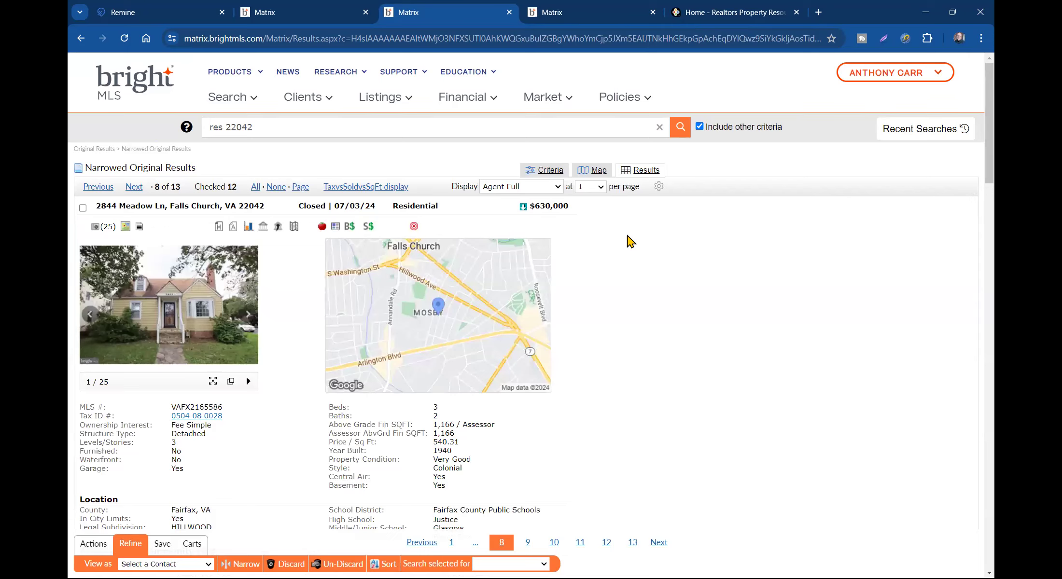
click(375, 188)
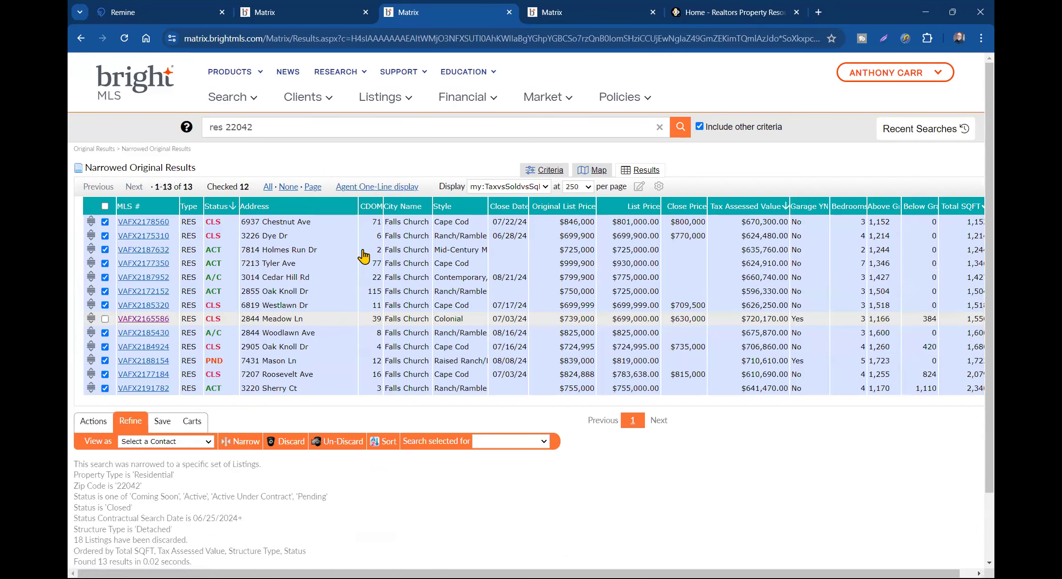
click(152, 252)
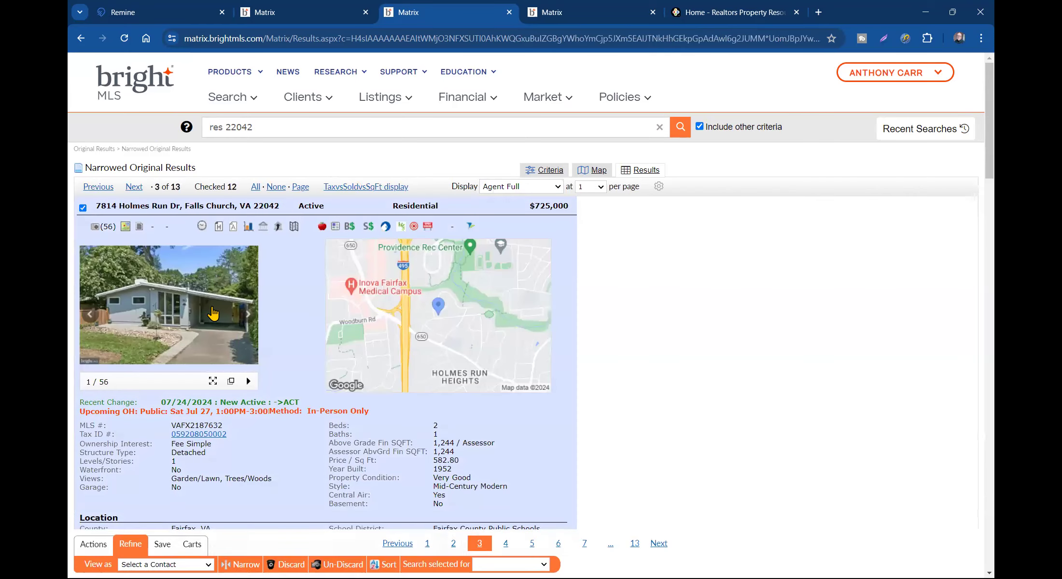
click(366, 187)
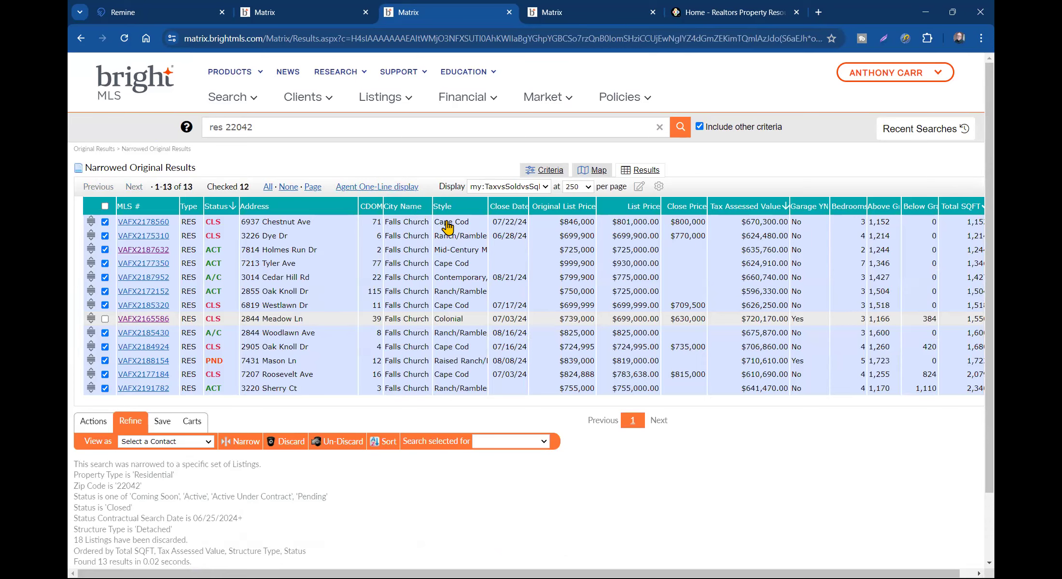
click(161, 279)
click(202, 301)
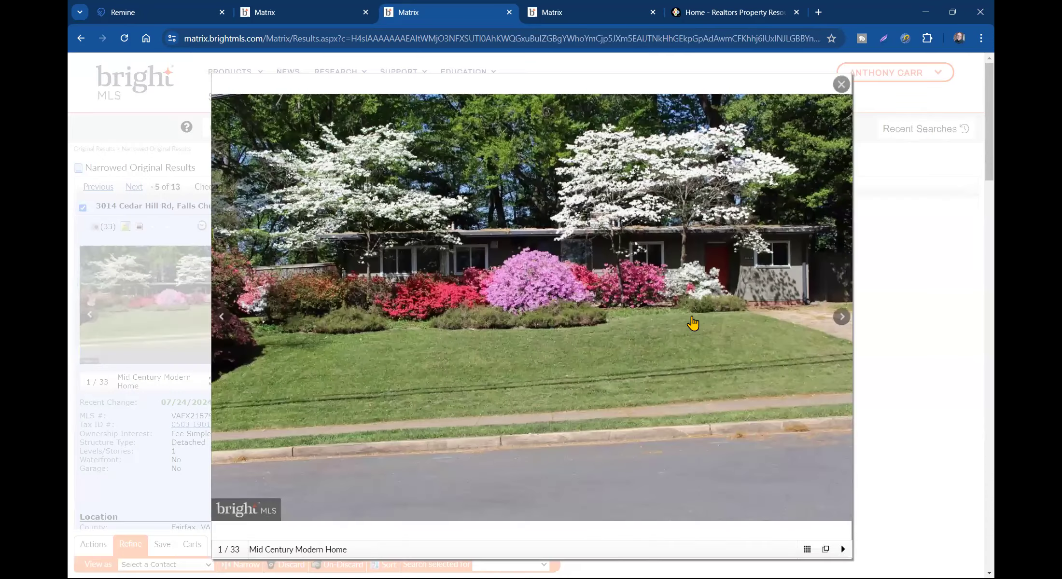
click(843, 315)
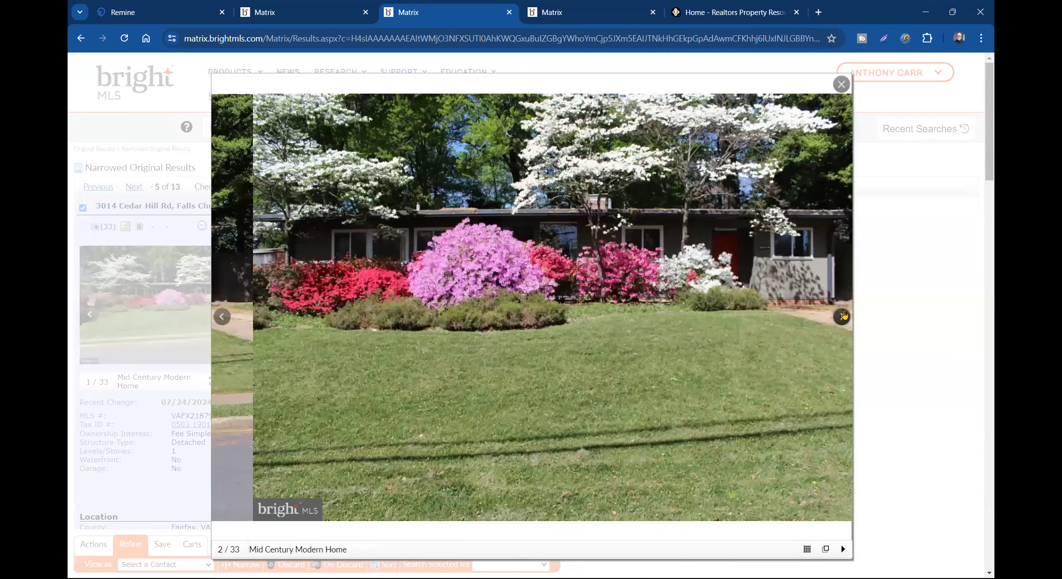
click(843, 316)
click(843, 316)
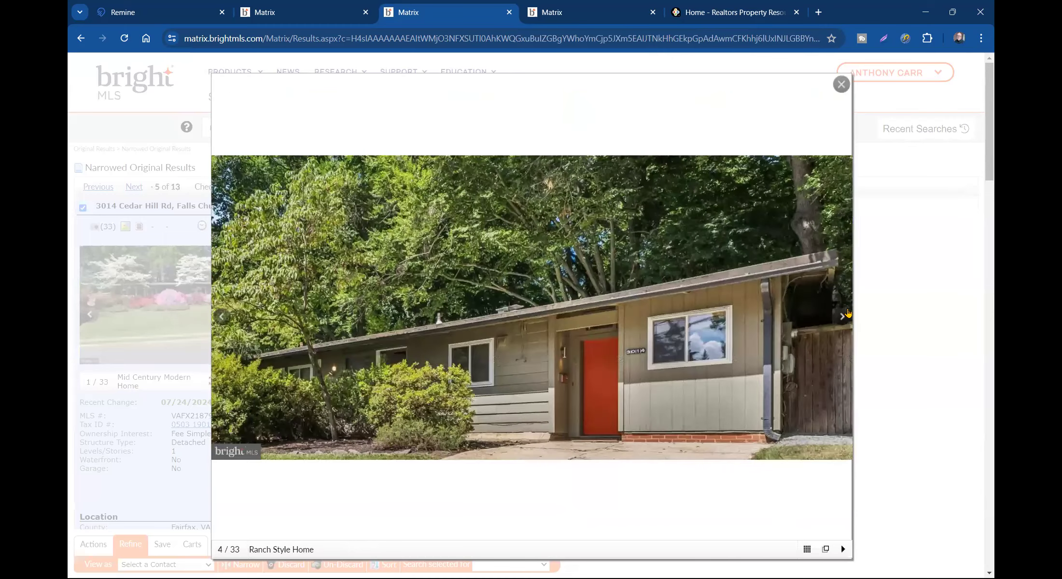
click(843, 316)
click(841, 85)
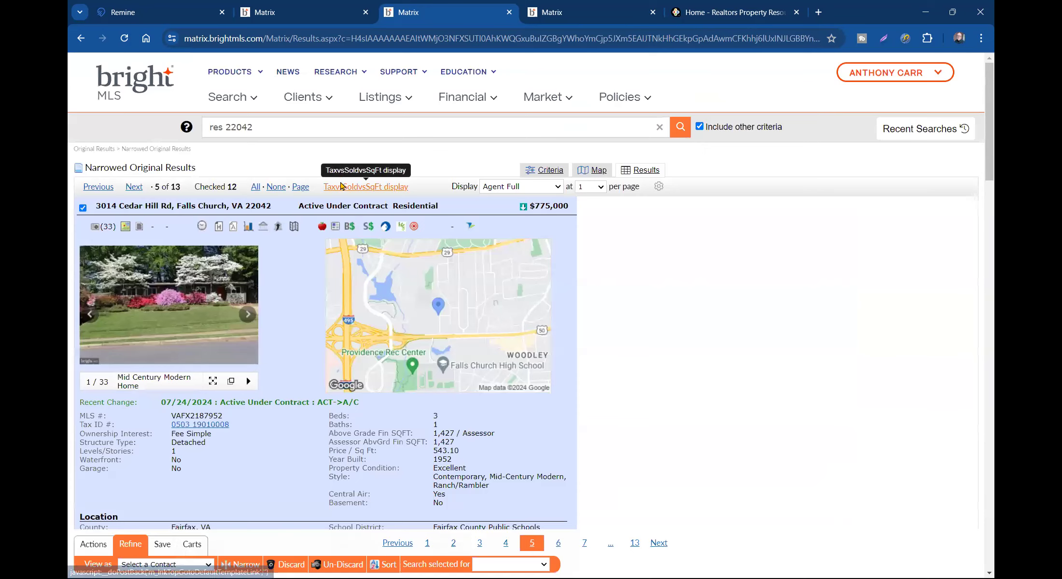
click(356, 189)
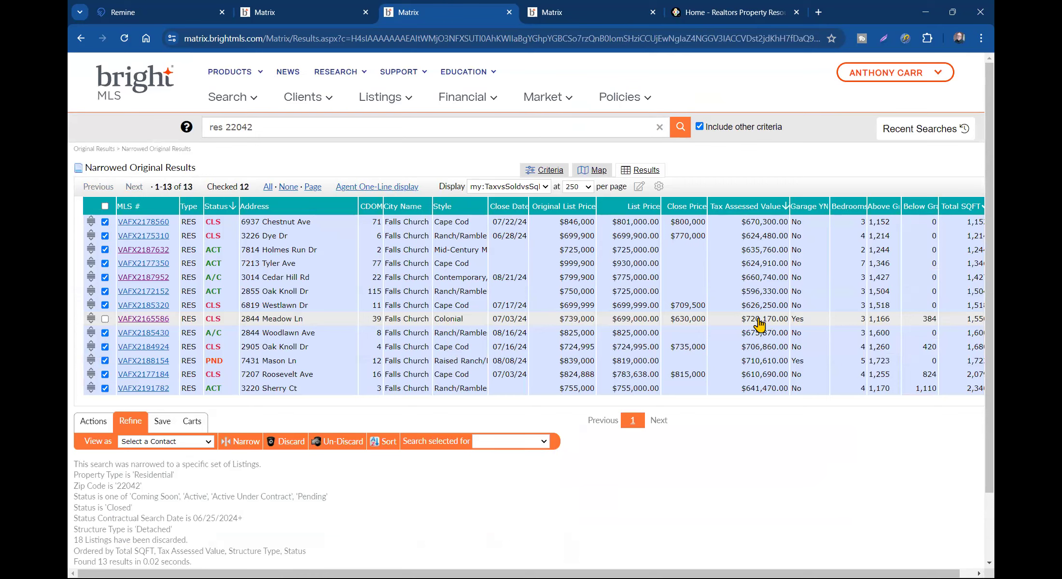
click(601, 17)
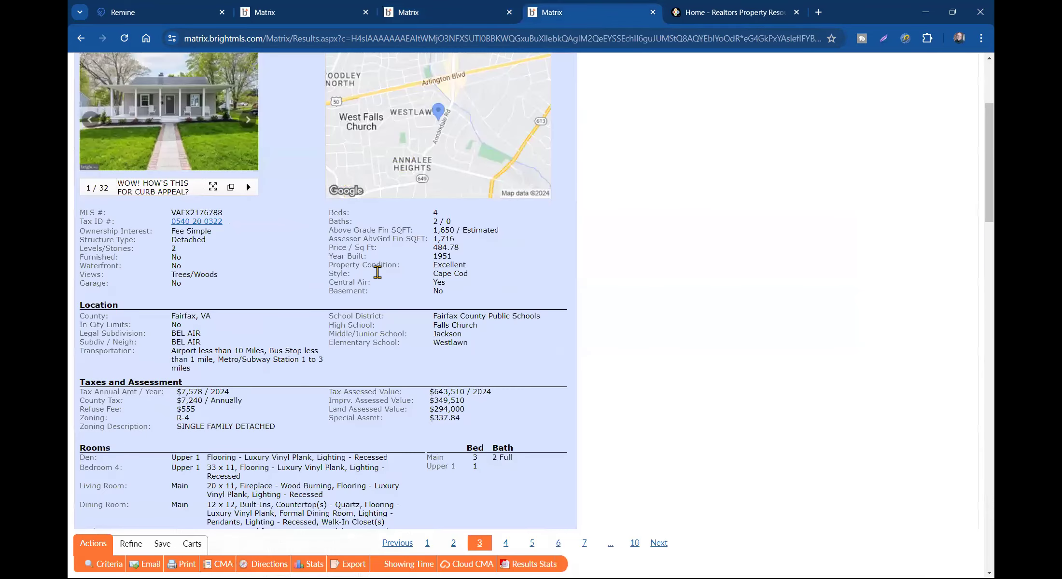
scroll(387, 271, down, 2)
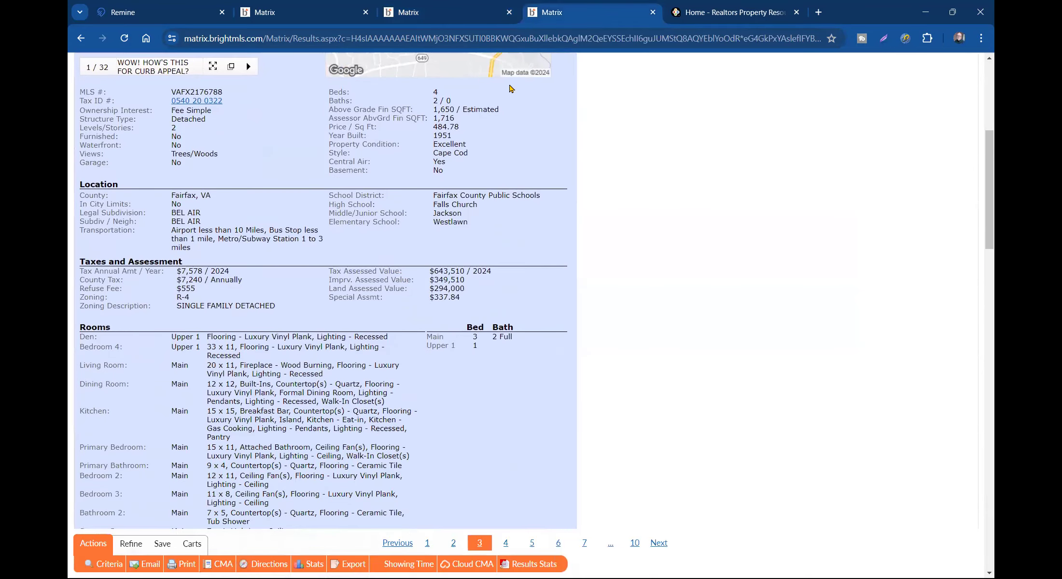
click(471, 15)
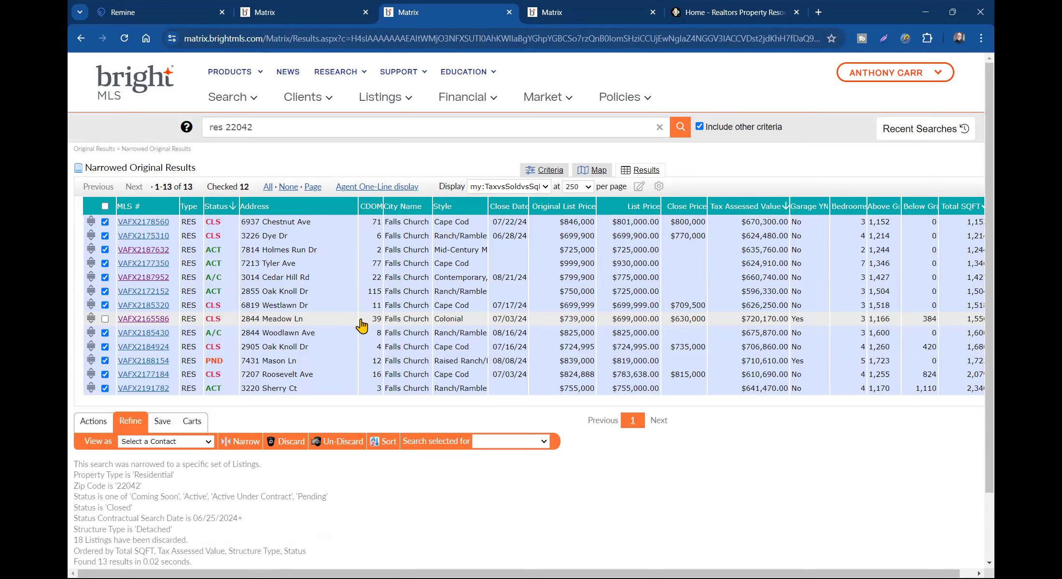
scroll(853, 333, right, 1)
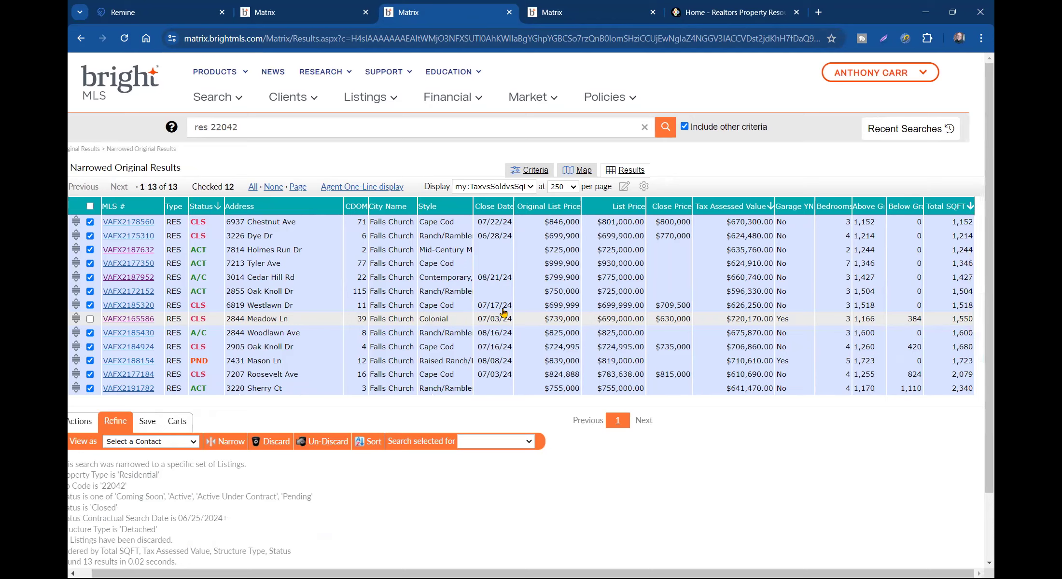
click(90, 319)
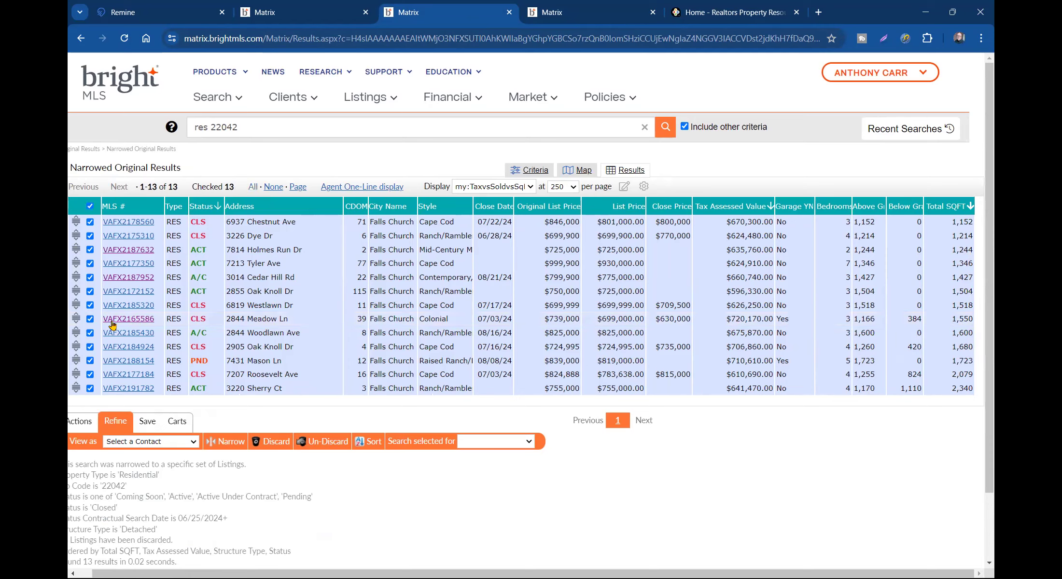
click(200, 207)
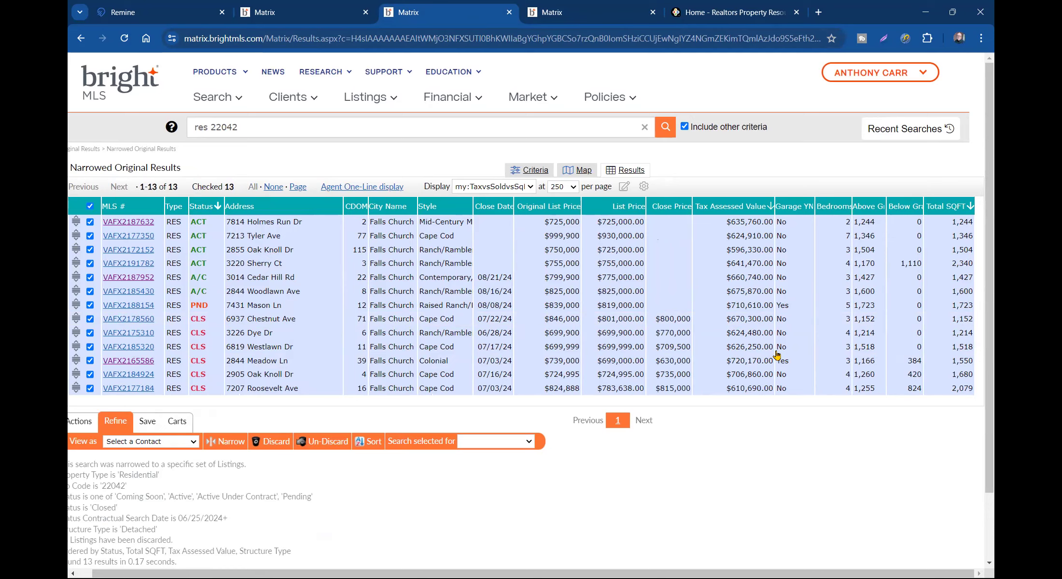
click(147, 221)
click(233, 332)
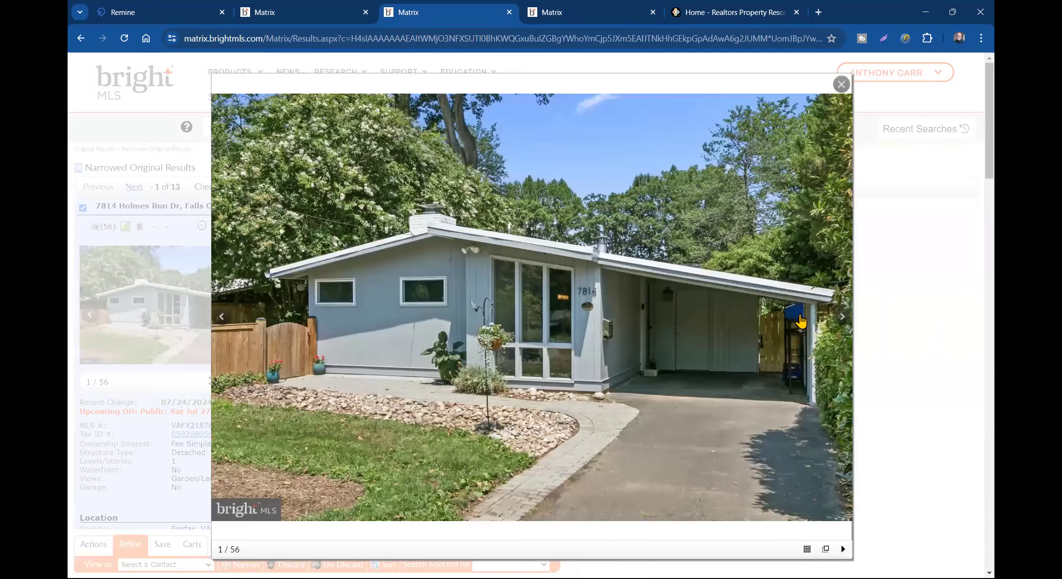
click(842, 321)
click(842, 322)
click(843, 322)
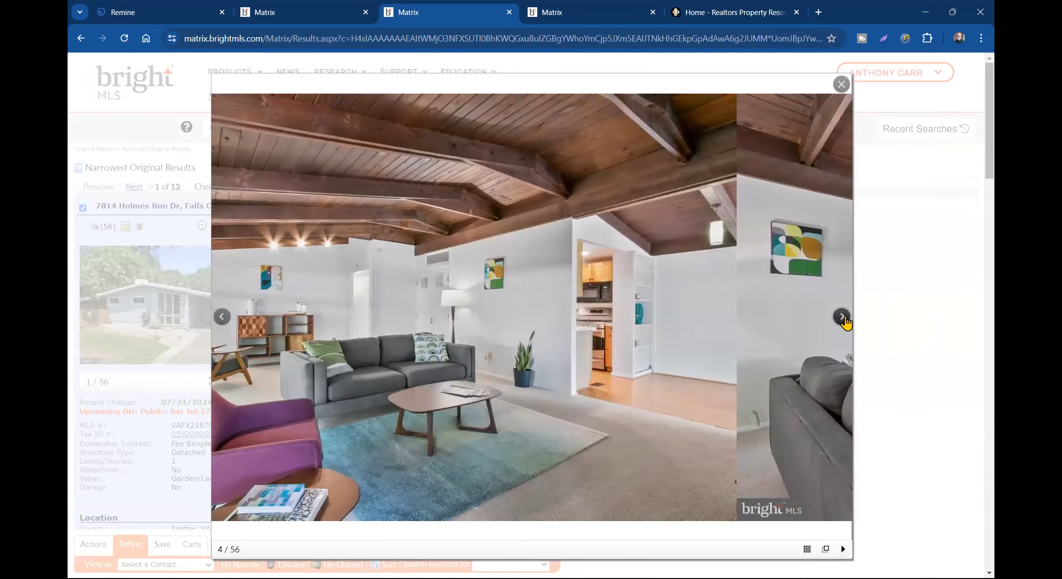
click(844, 321)
click(845, 318)
click(845, 318)
click(845, 318)
click(845, 319)
click(846, 318)
click(846, 318)
click(845, 318)
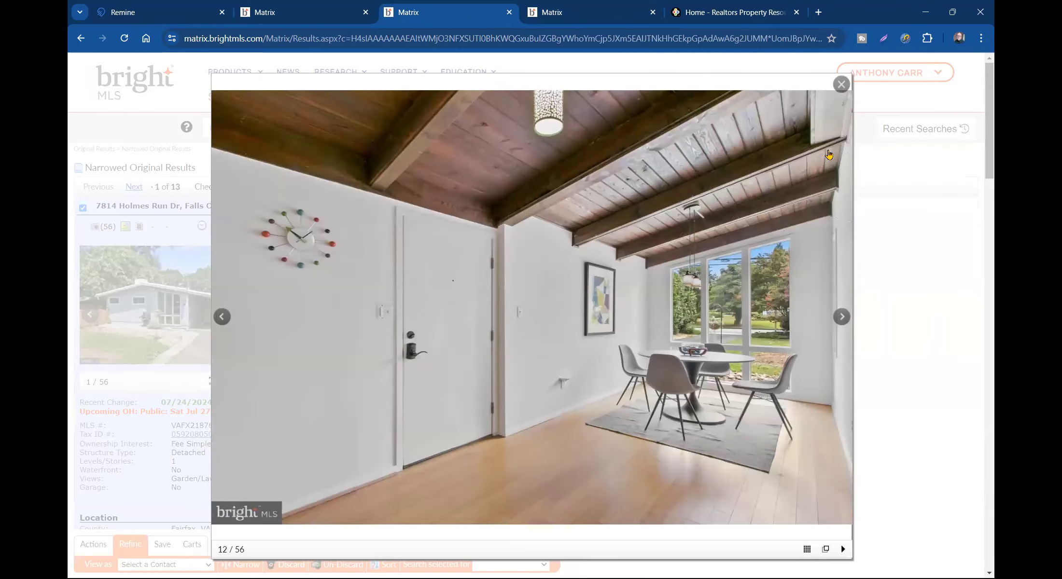
click(841, 85)
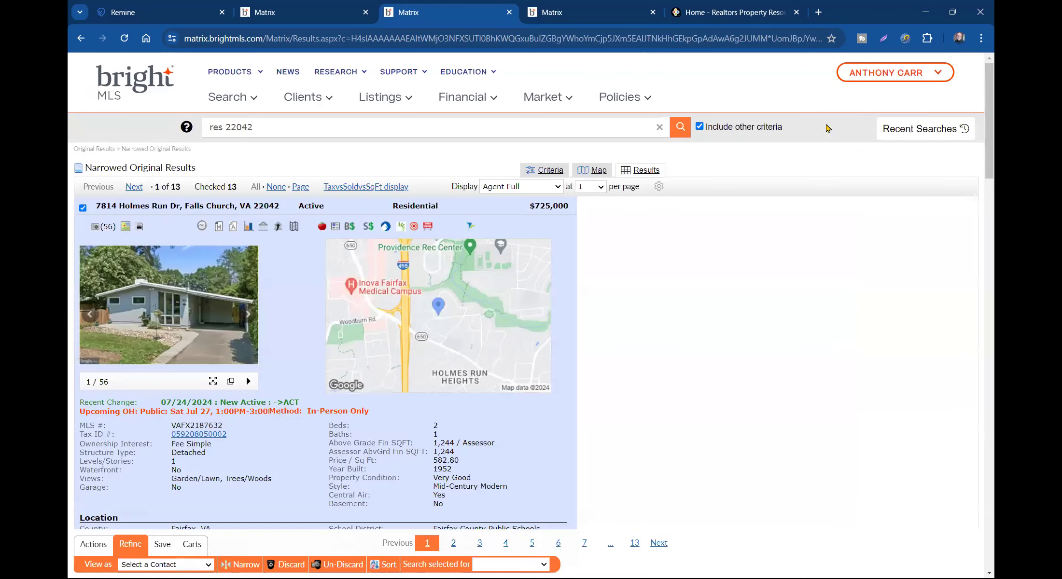
click(410, 188)
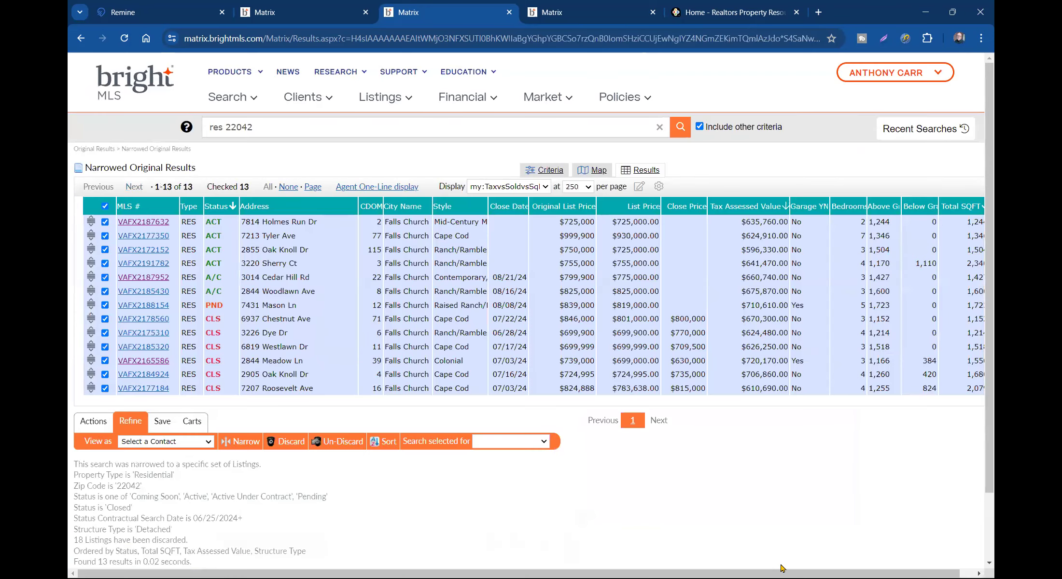
drag(782, 567, 797, 568)
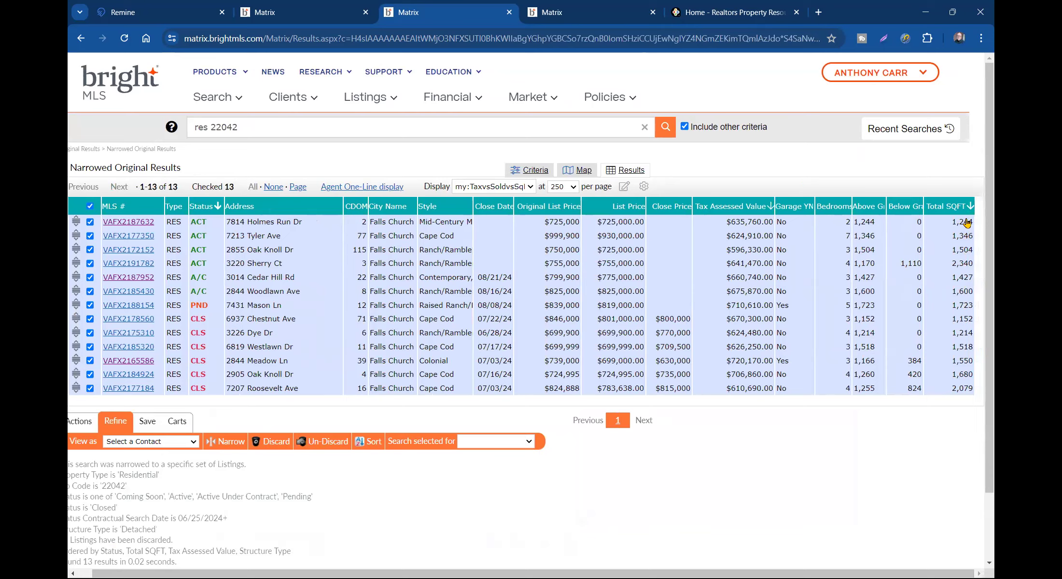
click(810, 225)
scroll(801, 228, down, 2)
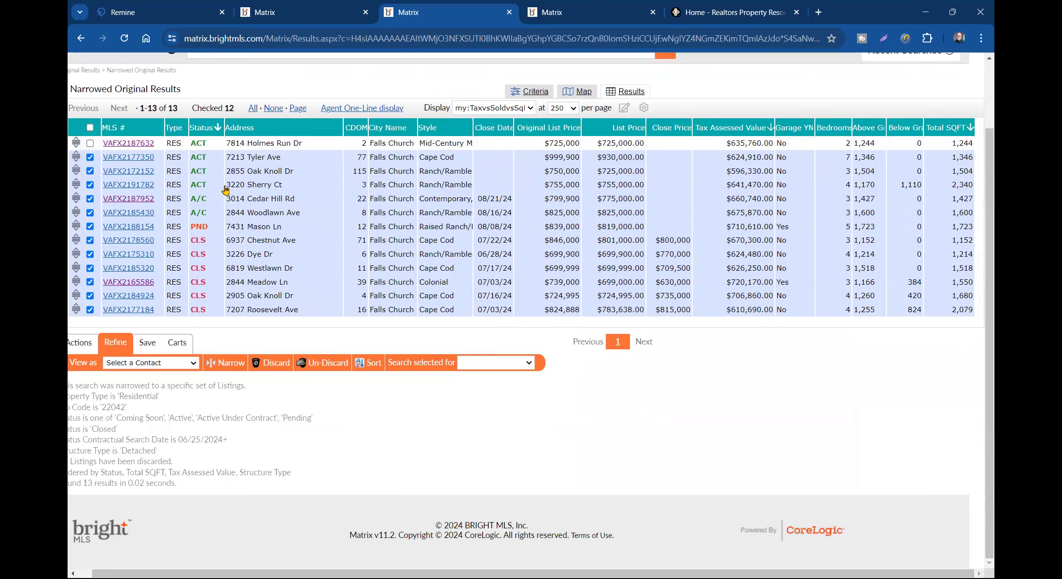
click(129, 157)
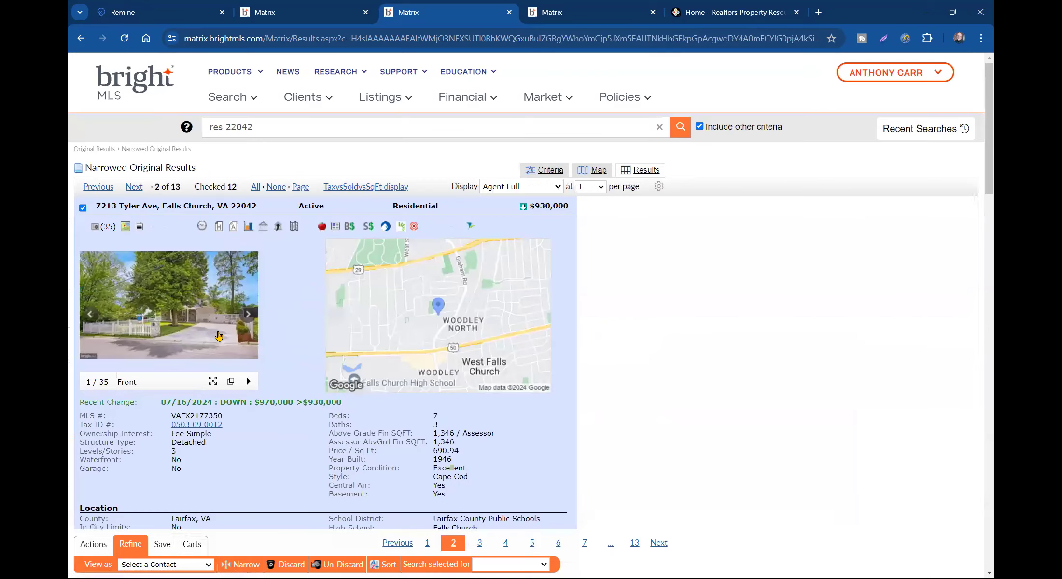
click(285, 343)
click(844, 327)
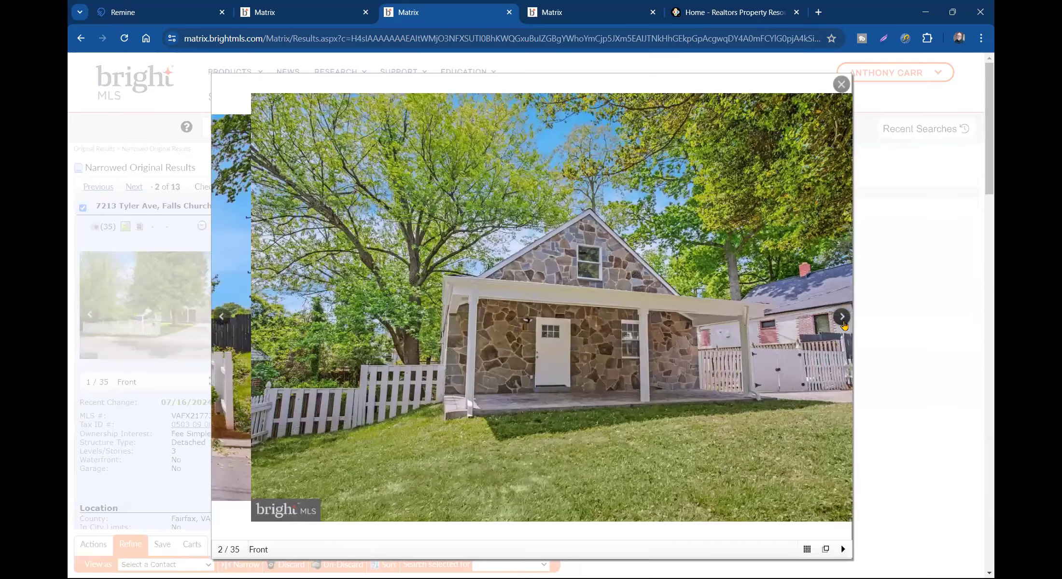
click(845, 326)
click(849, 327)
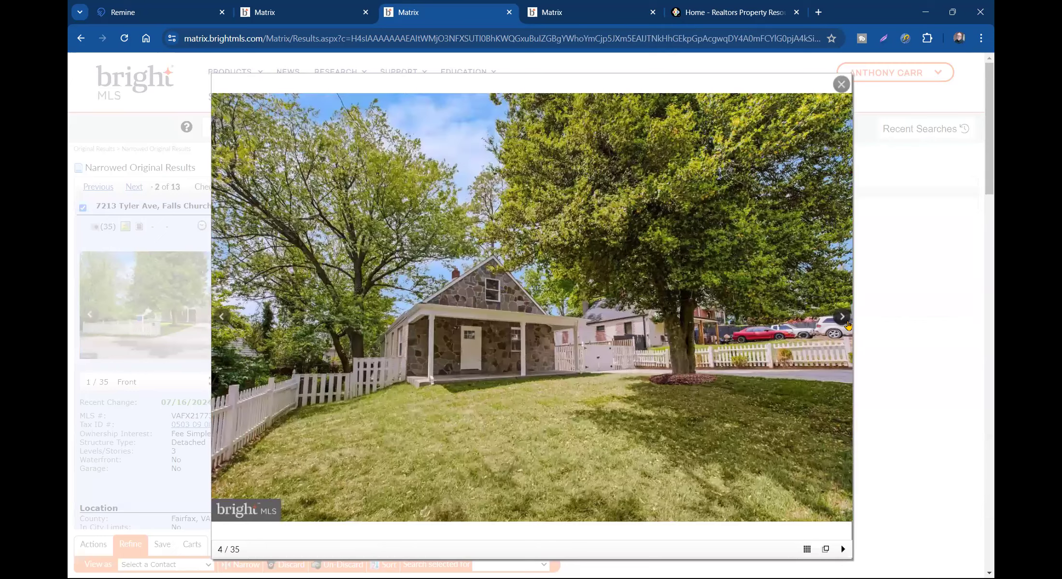
click(848, 324)
click(851, 324)
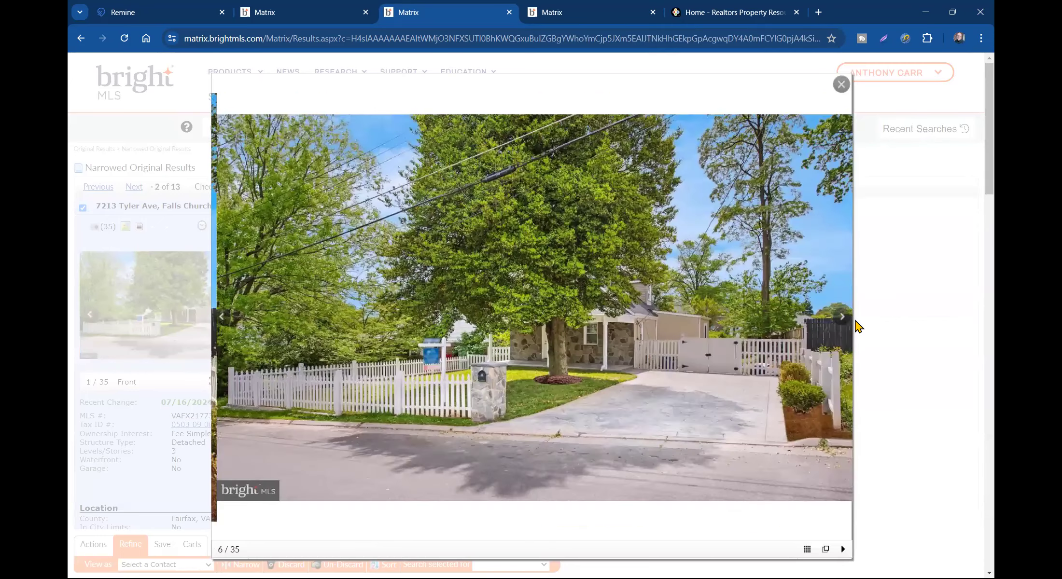
click(856, 322)
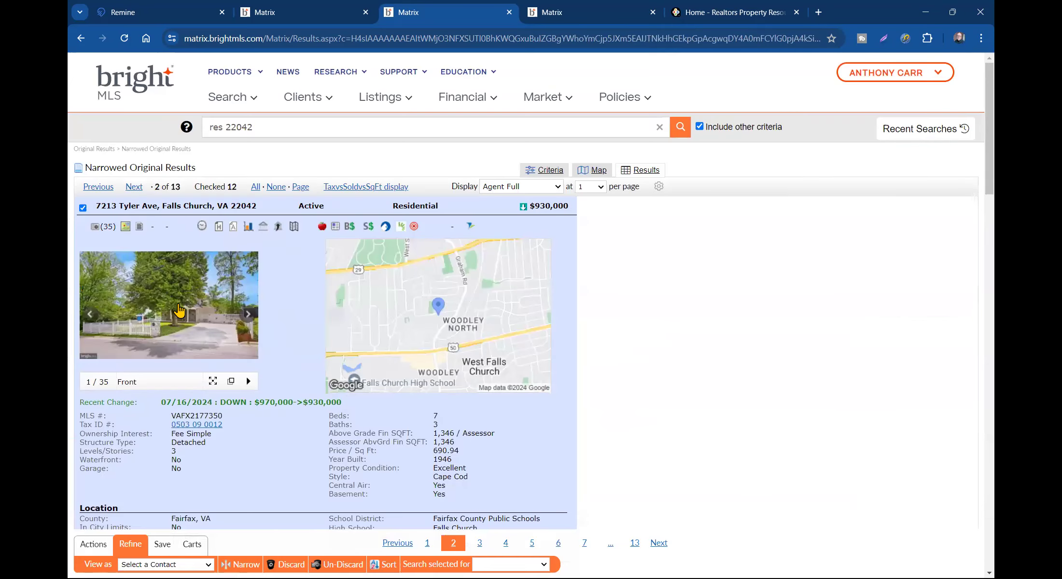
click(197, 319)
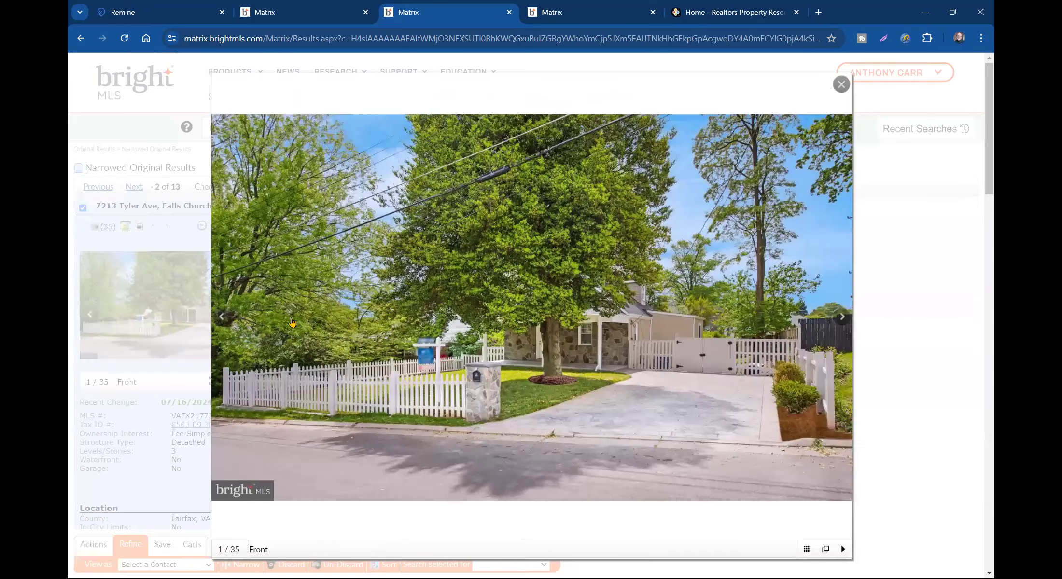
click(841, 318)
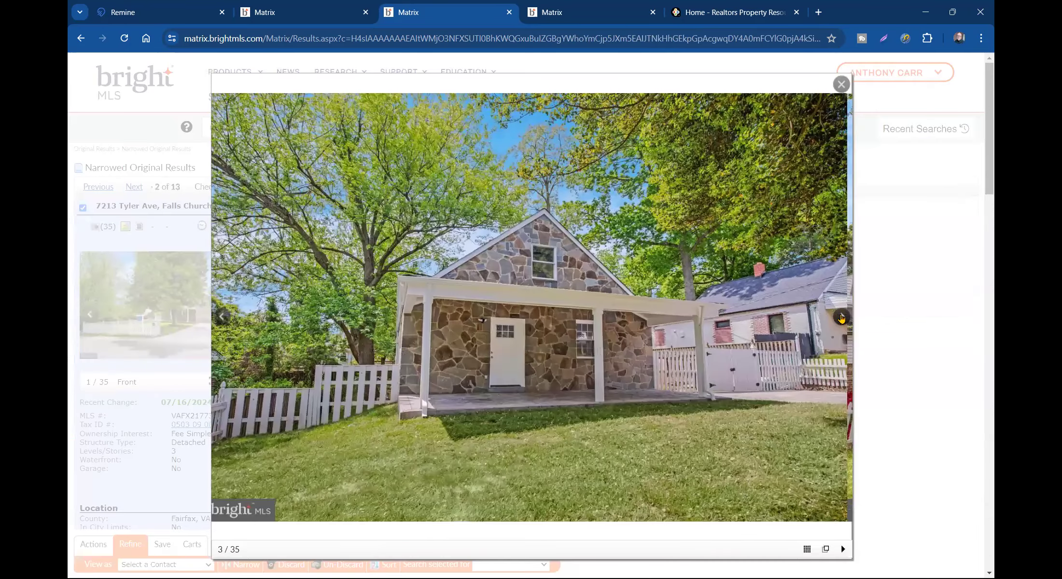
click(842, 319)
click(842, 318)
click(842, 318)
click(841, 318)
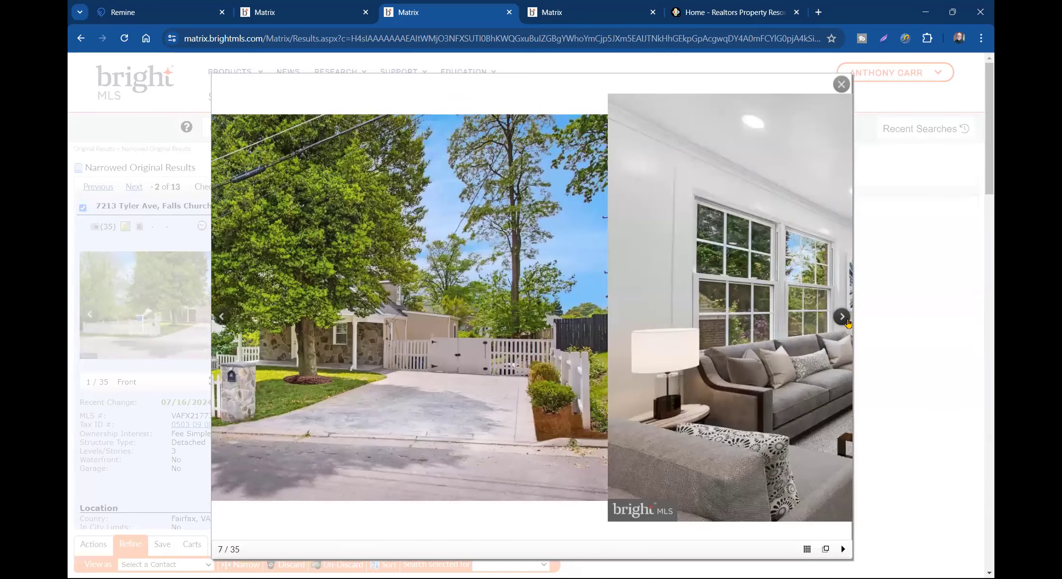
click(841, 318)
click(842, 318)
click(850, 320)
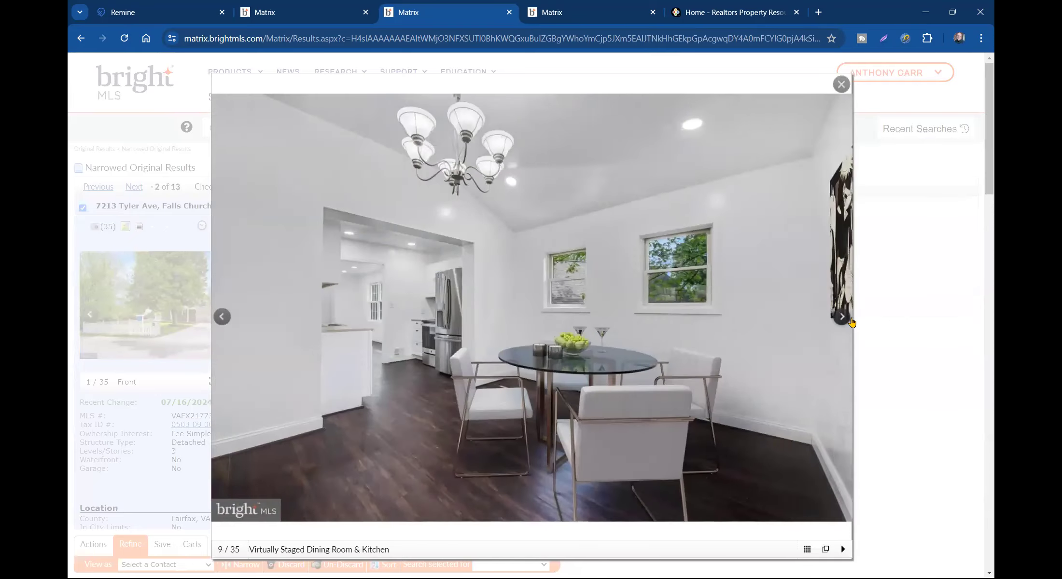
click(855, 321)
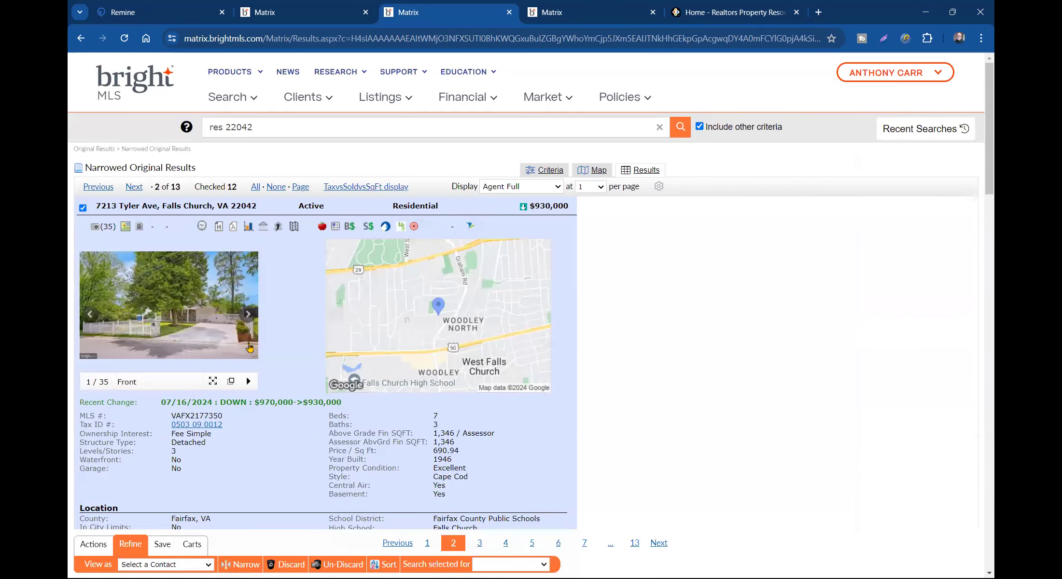
- From the 35-photo thumbnails, start at the Virtually Staged Living Room and page onward
click(215, 336)
scroll(687, 327, down, 2)
scroll(770, 296, up, 2)
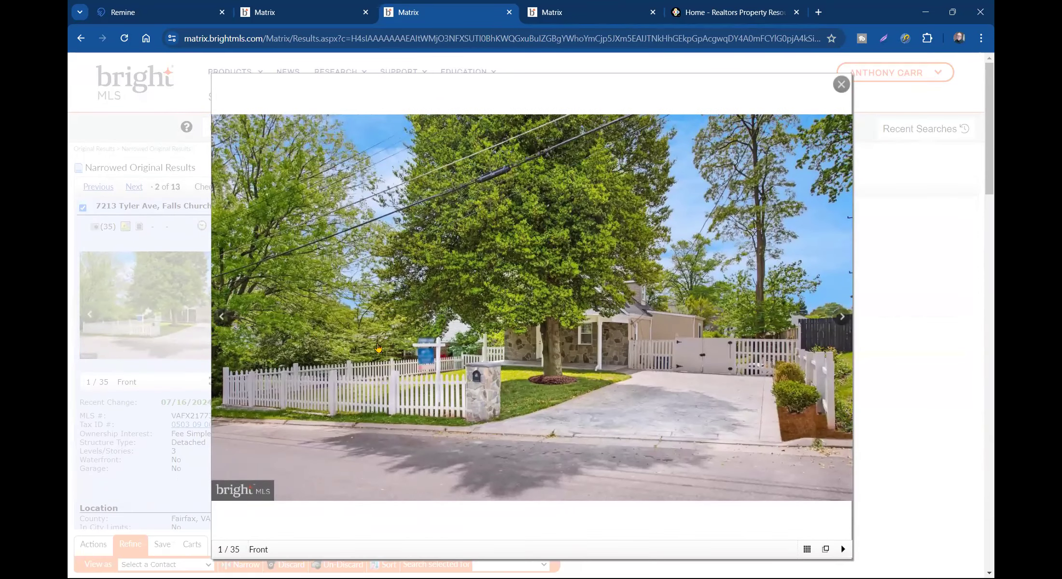
click(806, 550)
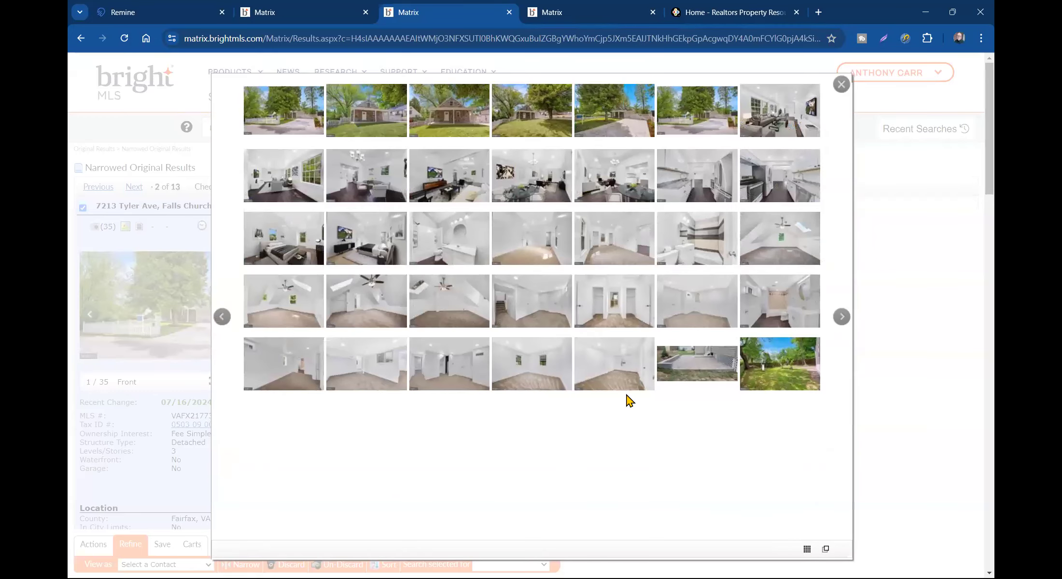
click(290, 182)
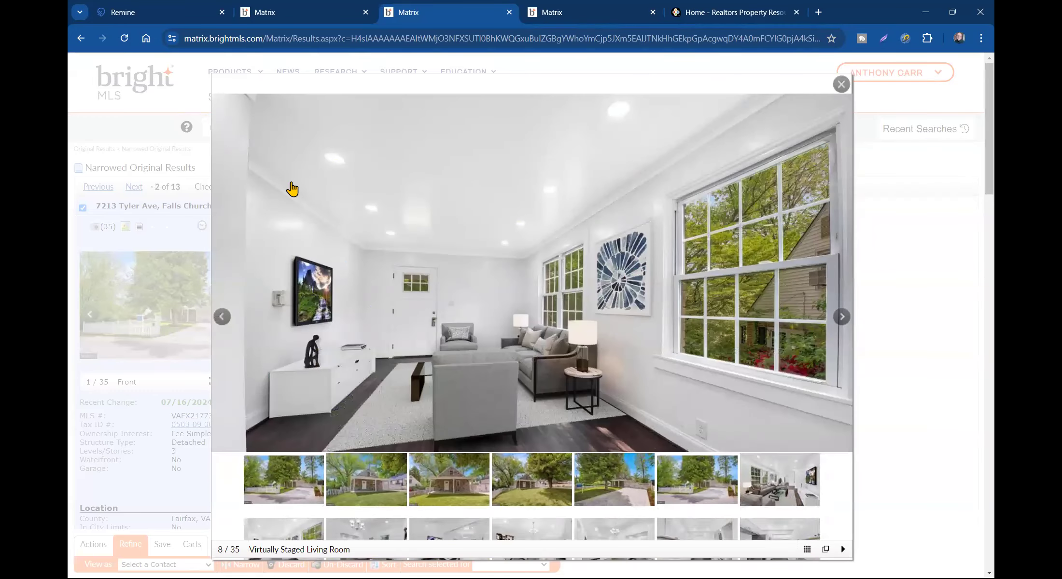
click(840, 317)
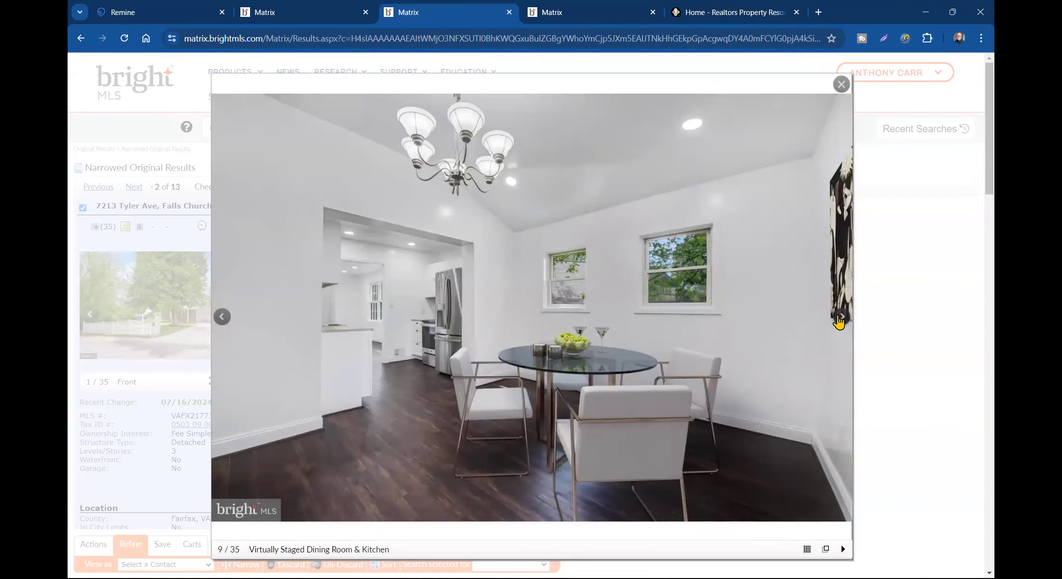
click(840, 318)
click(840, 318)
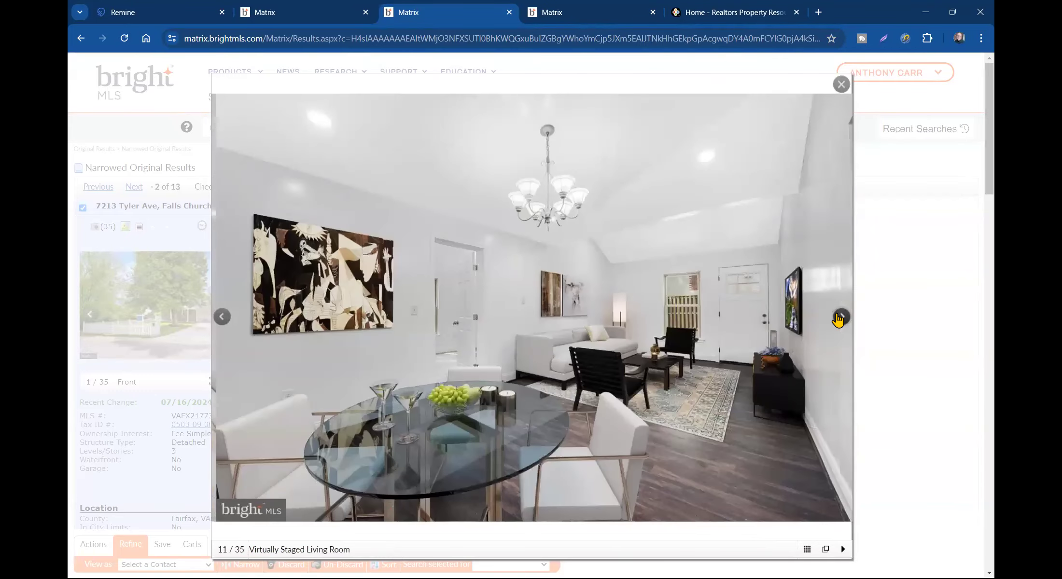
click(840, 317)
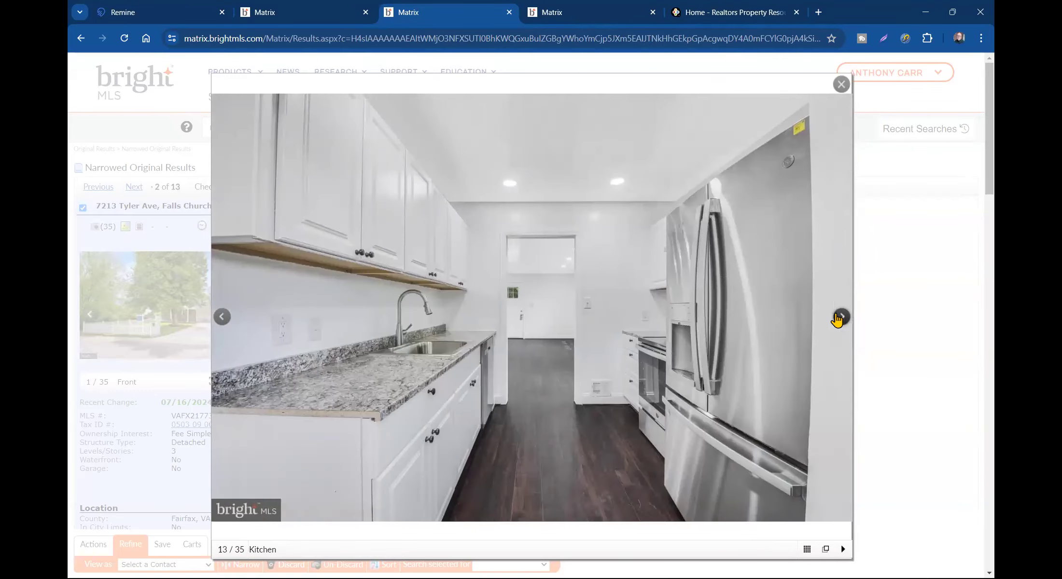
click(840, 317)
click(840, 317)
click(840, 318)
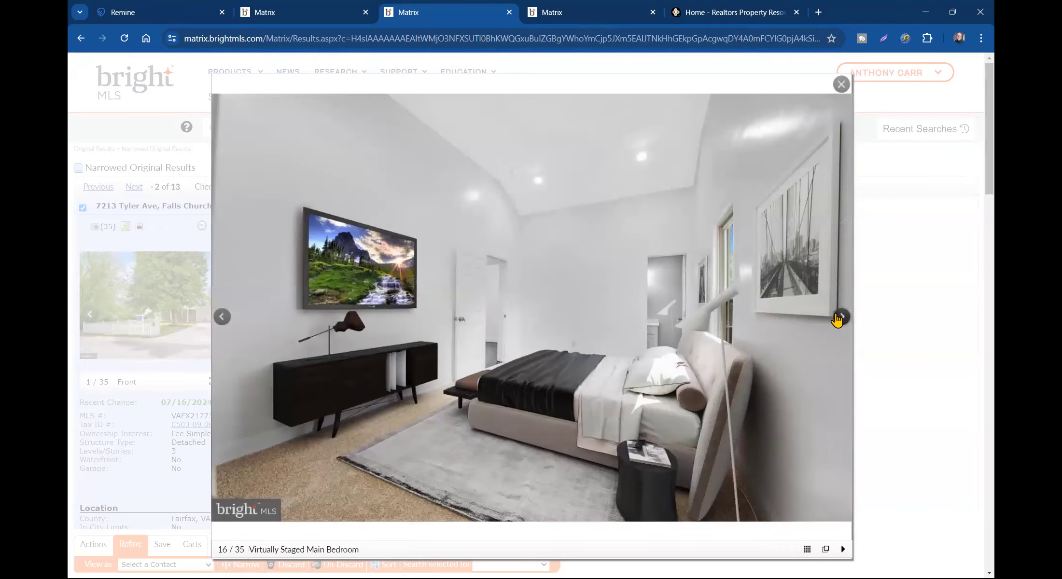
click(840, 317)
click(839, 317)
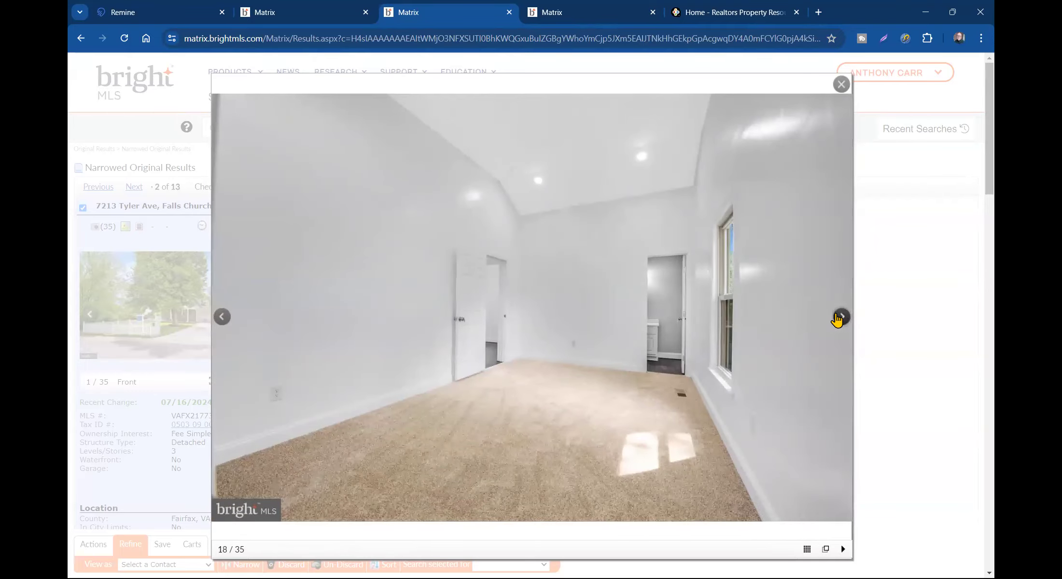
click(840, 318)
click(840, 317)
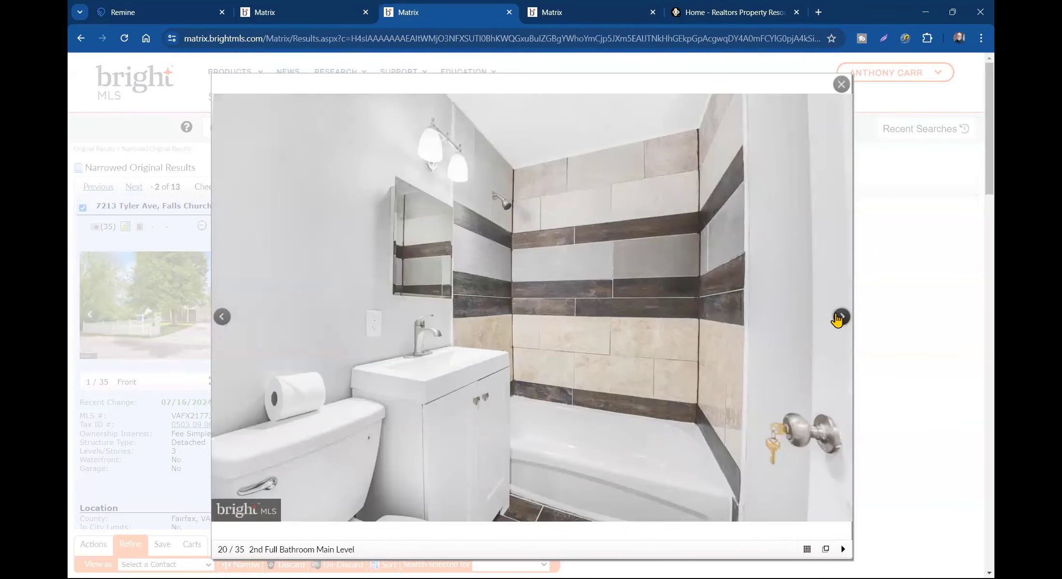
click(840, 318)
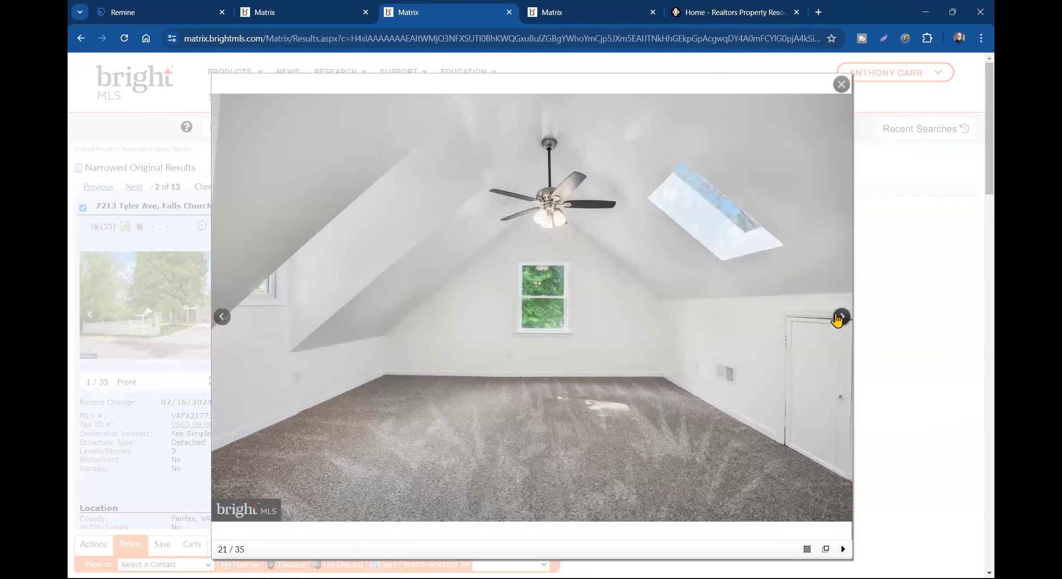
click(840, 317)
click(840, 318)
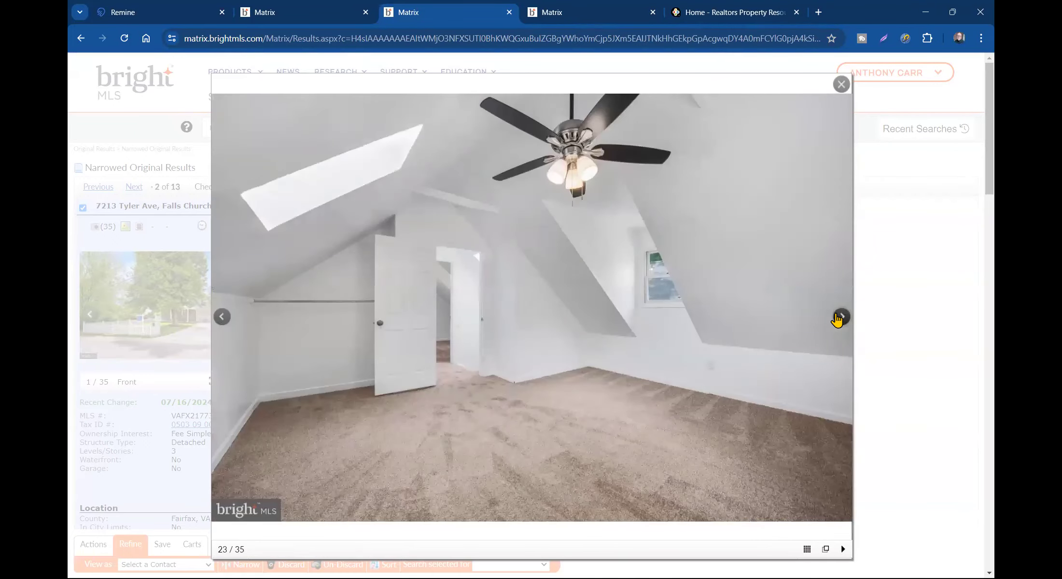
click(839, 318)
click(840, 318)
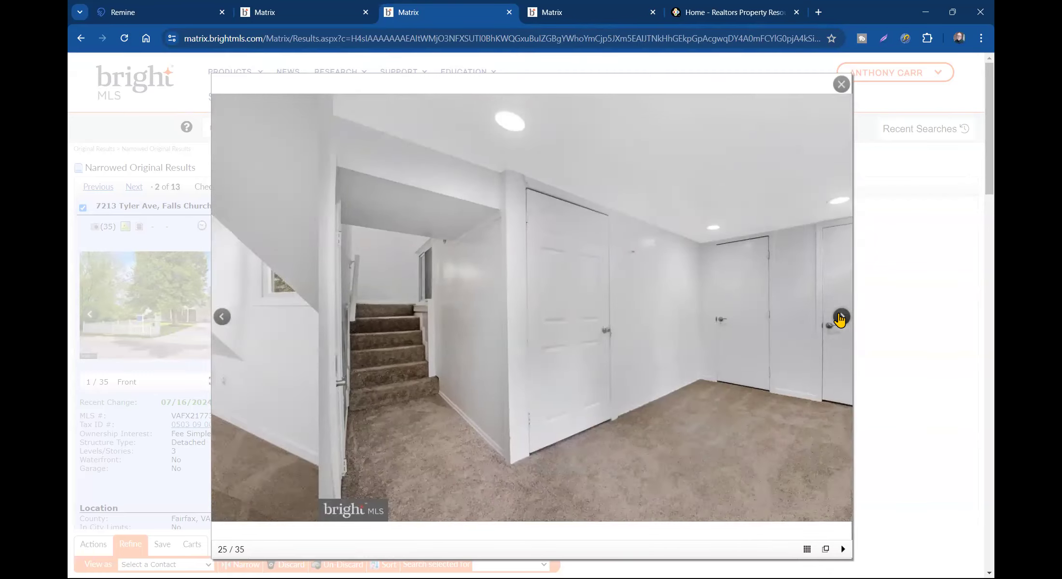
click(840, 318)
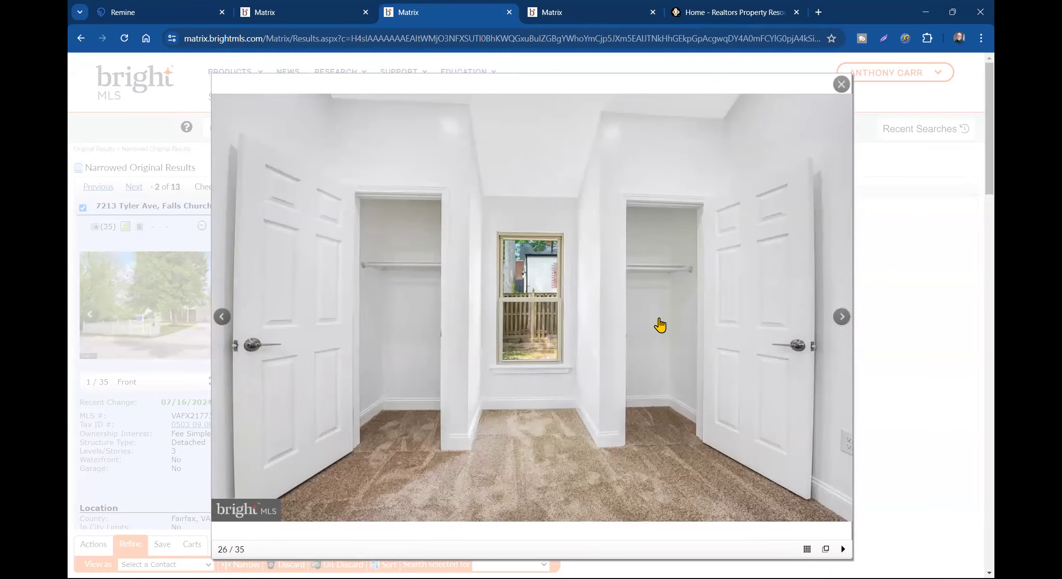
- Revisit the basement photo, page through to photo 33, and close the viewer
click(222, 317)
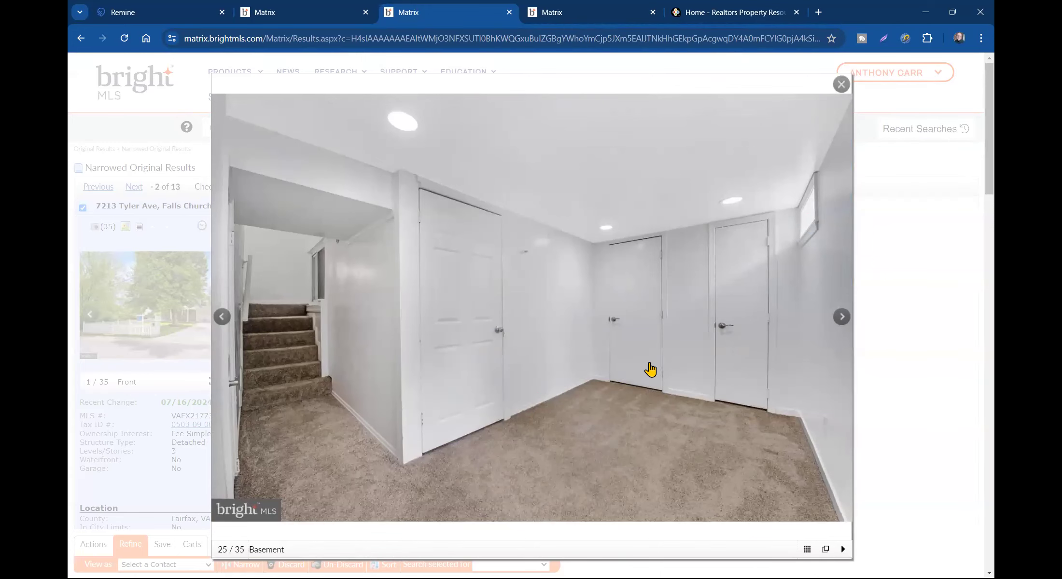
click(841, 318)
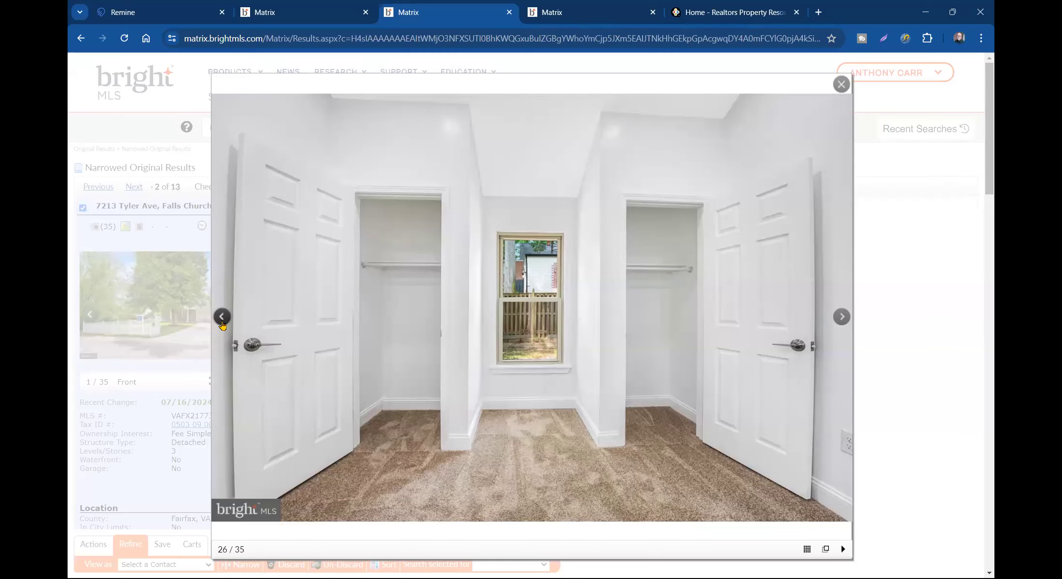
click(222, 318)
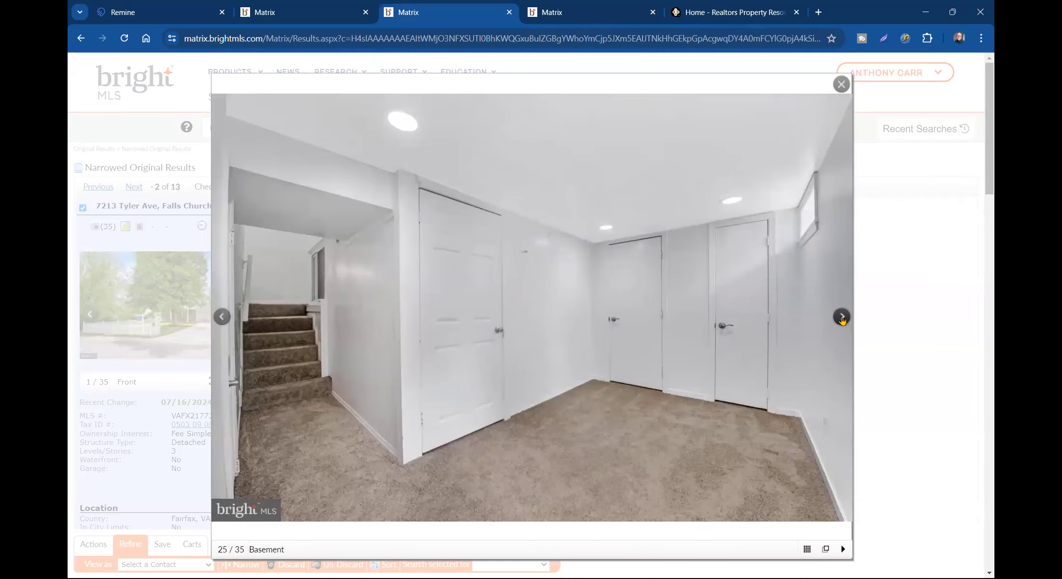
click(841, 319)
click(842, 318)
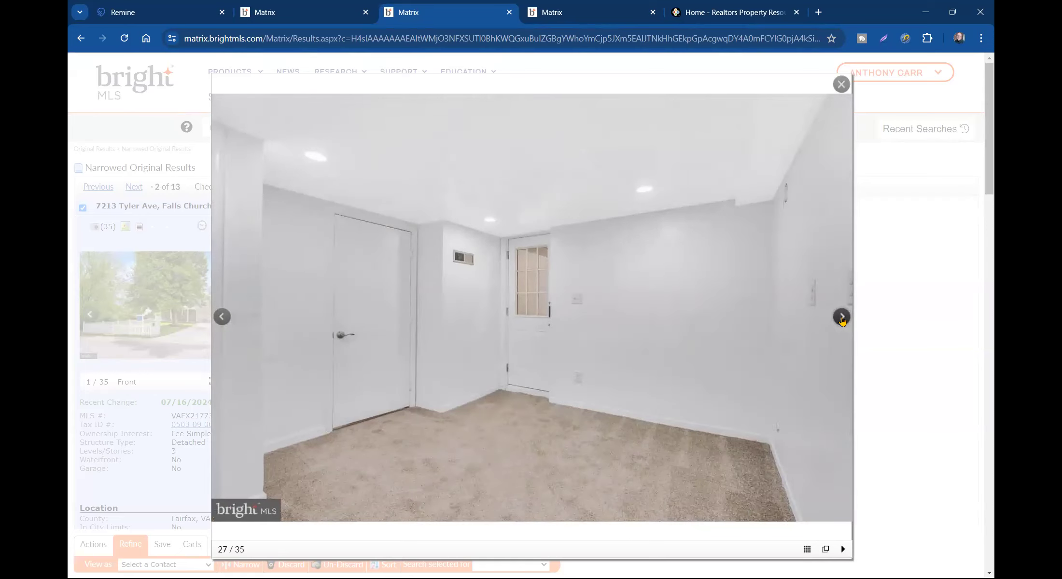
click(841, 317)
click(841, 317)
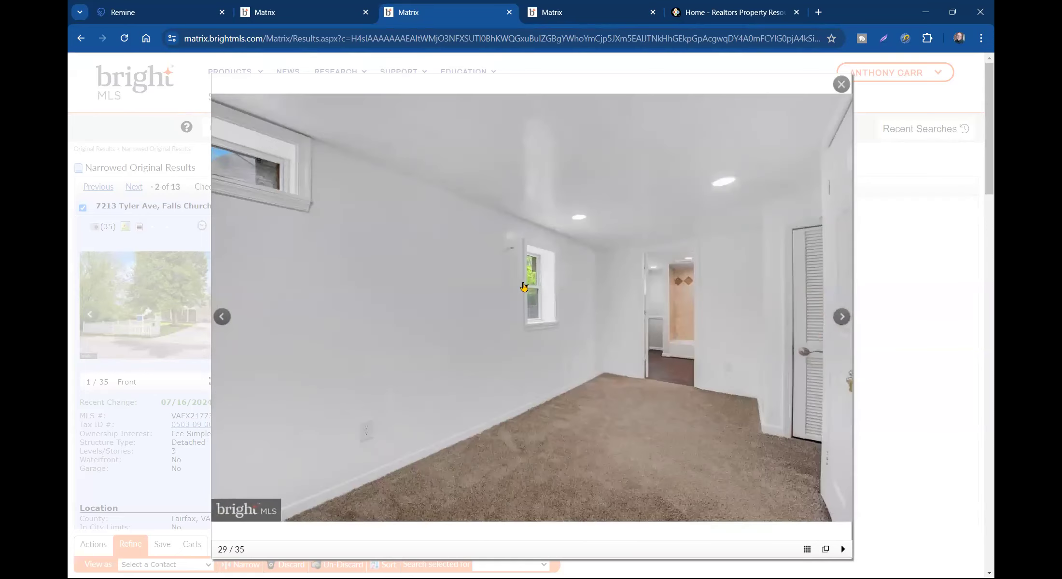
click(842, 326)
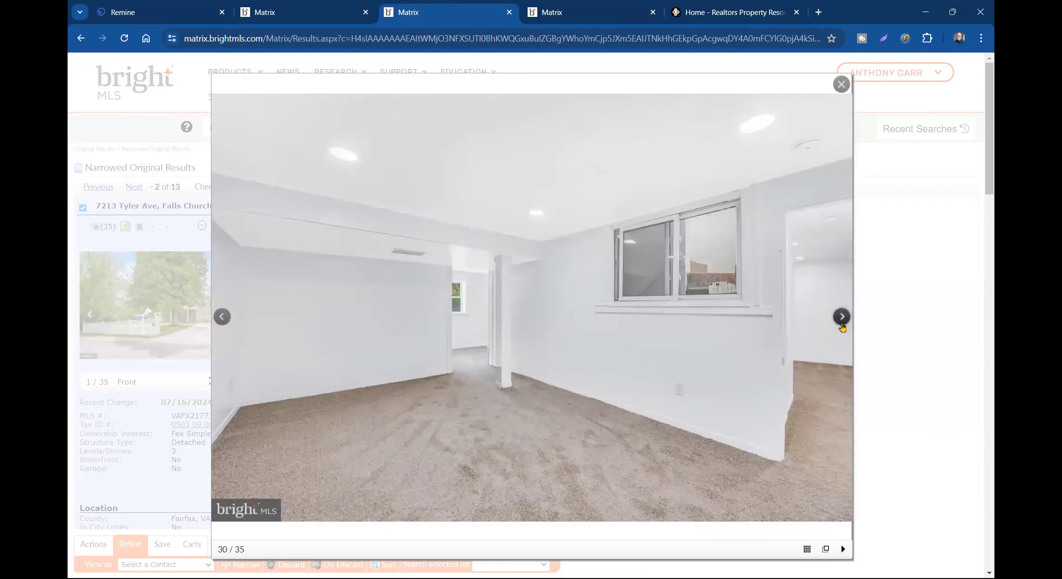
click(842, 328)
click(843, 327)
click(841, 322)
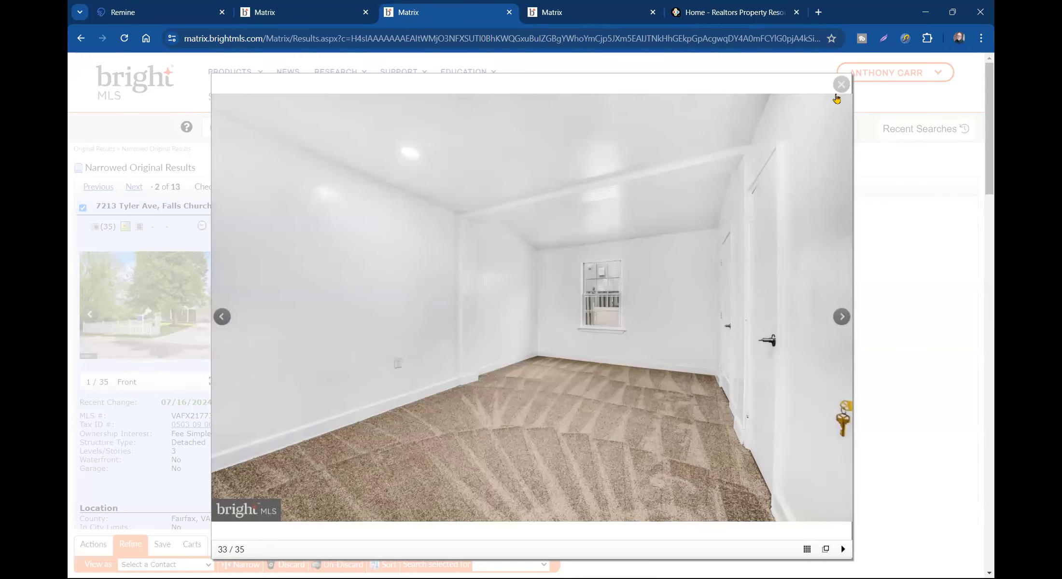
click(841, 85)
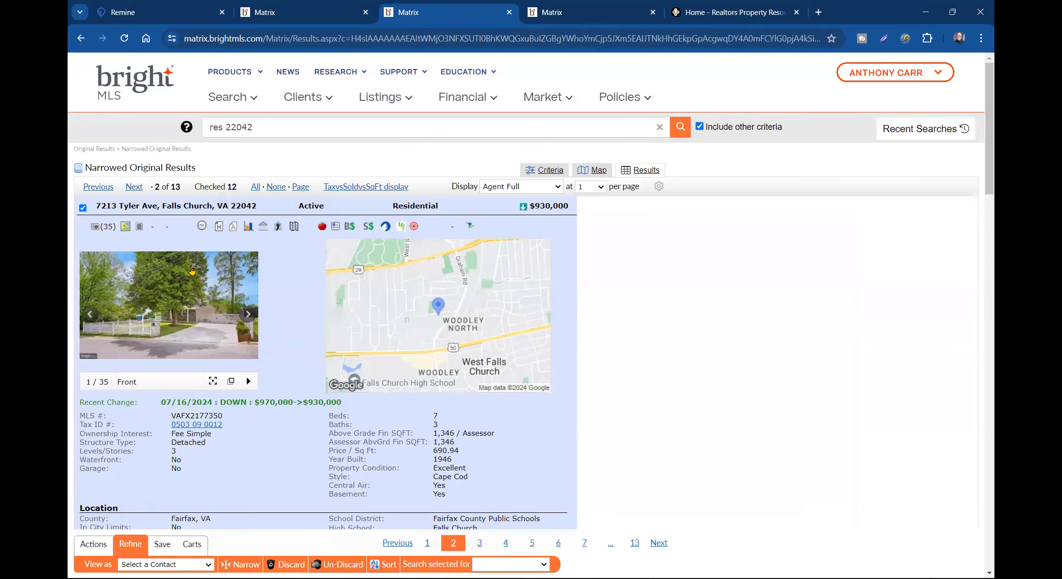
scroll(384, 251, down, 3)
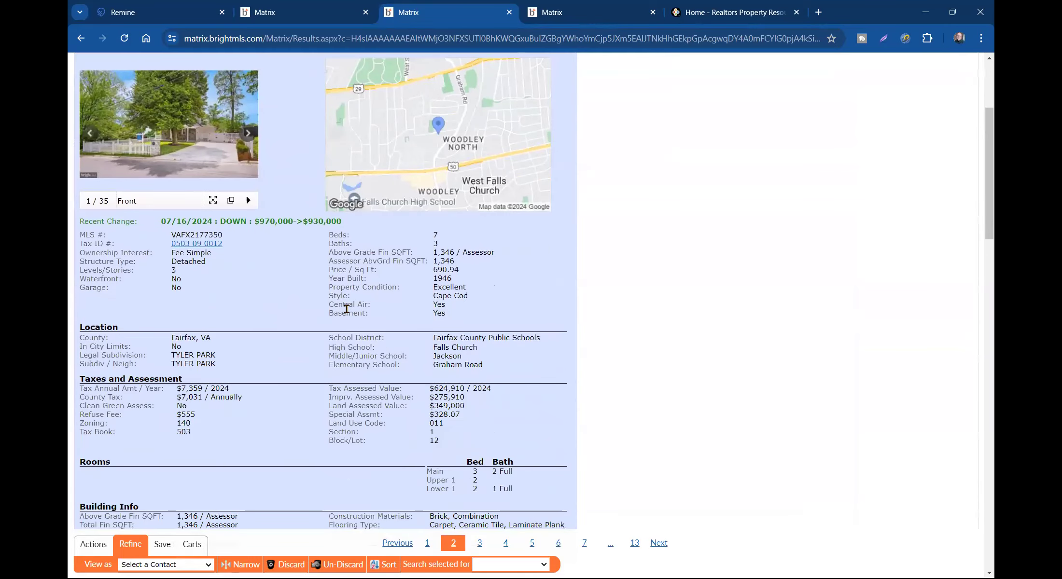
scroll(347, 309, down, 1)
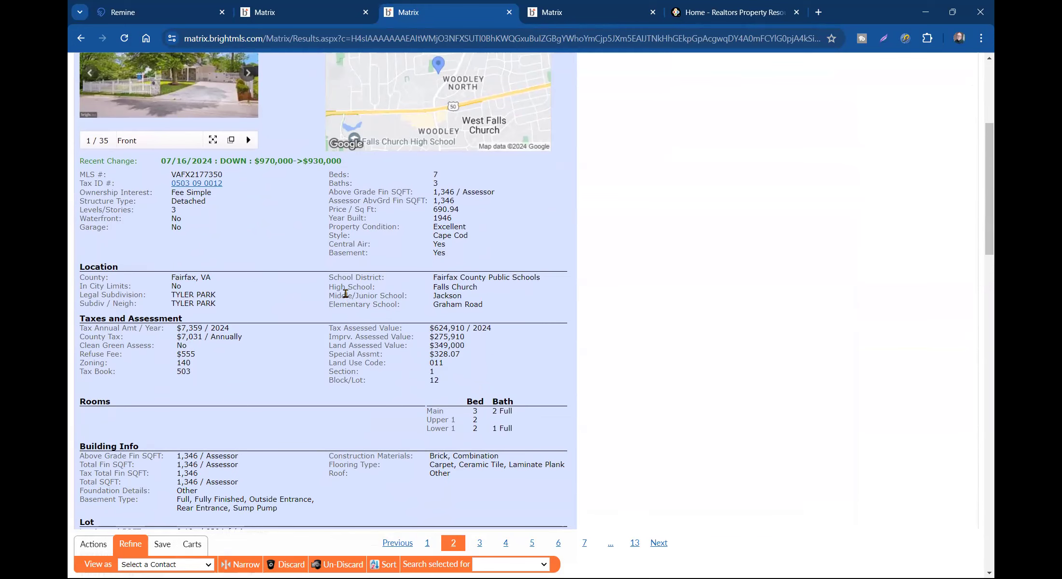
scroll(346, 293, down, 7)
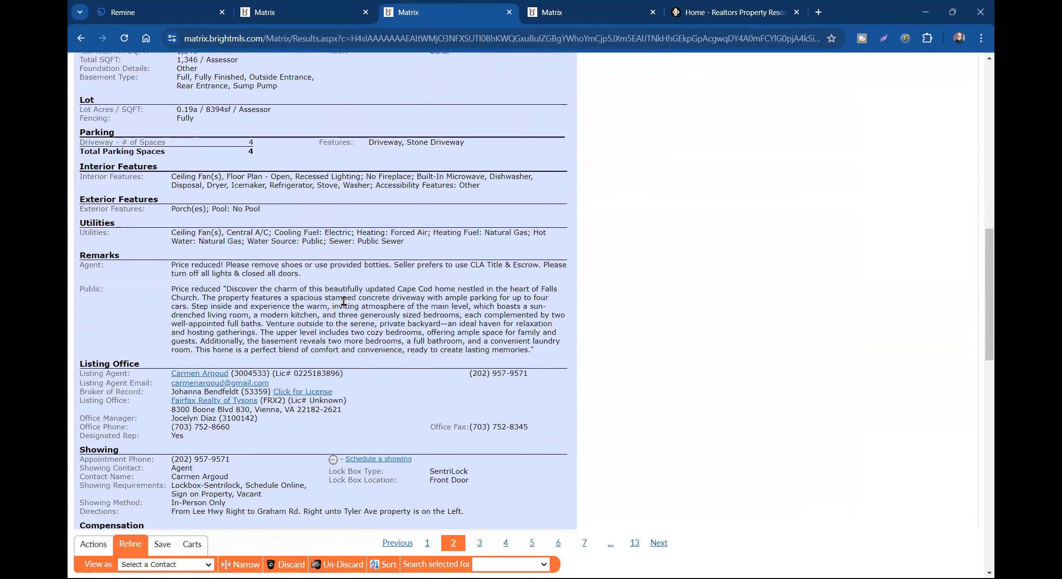
key(XF86AudioLowerVolume)
scroll(292, 295, up, 3)
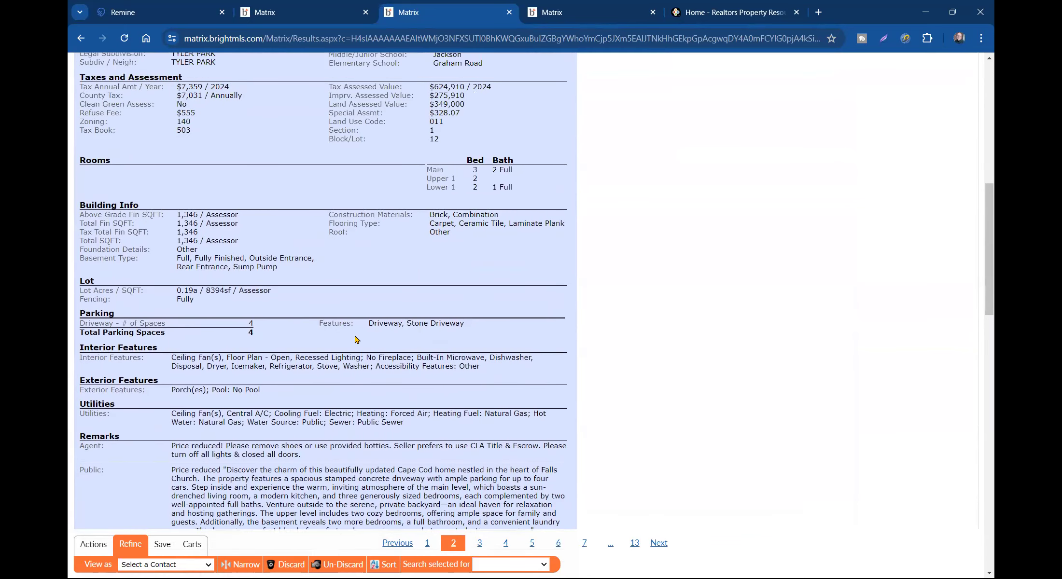
scroll(355, 339, up, 4)
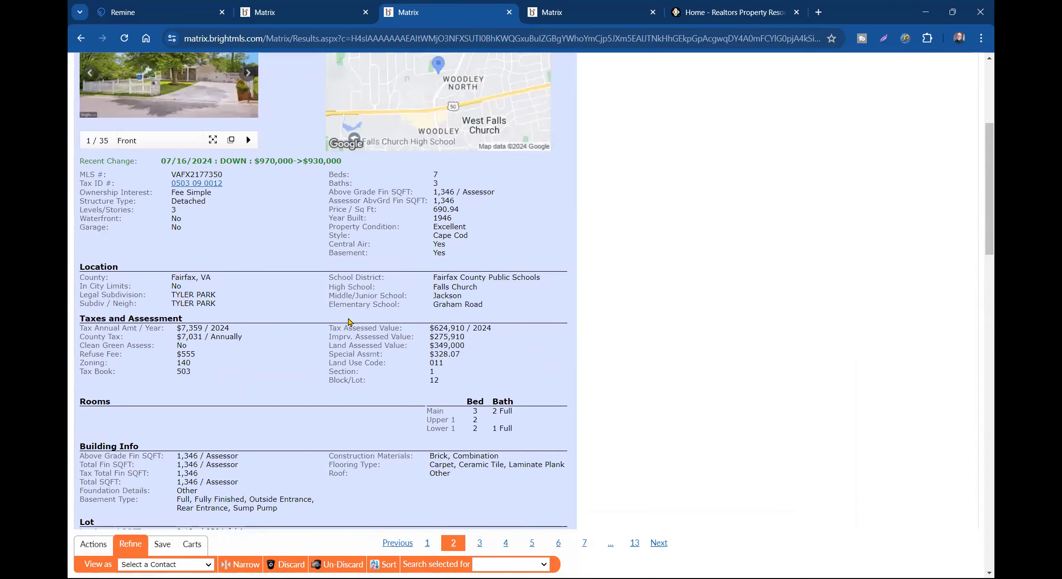
scroll(365, 346, up, 3)
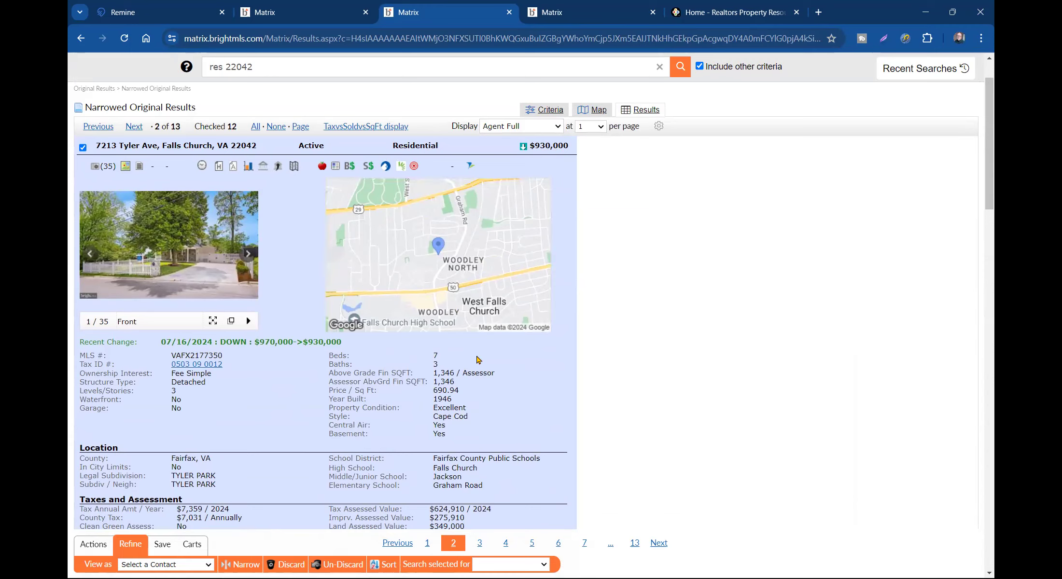
scroll(360, 410, down, 4)
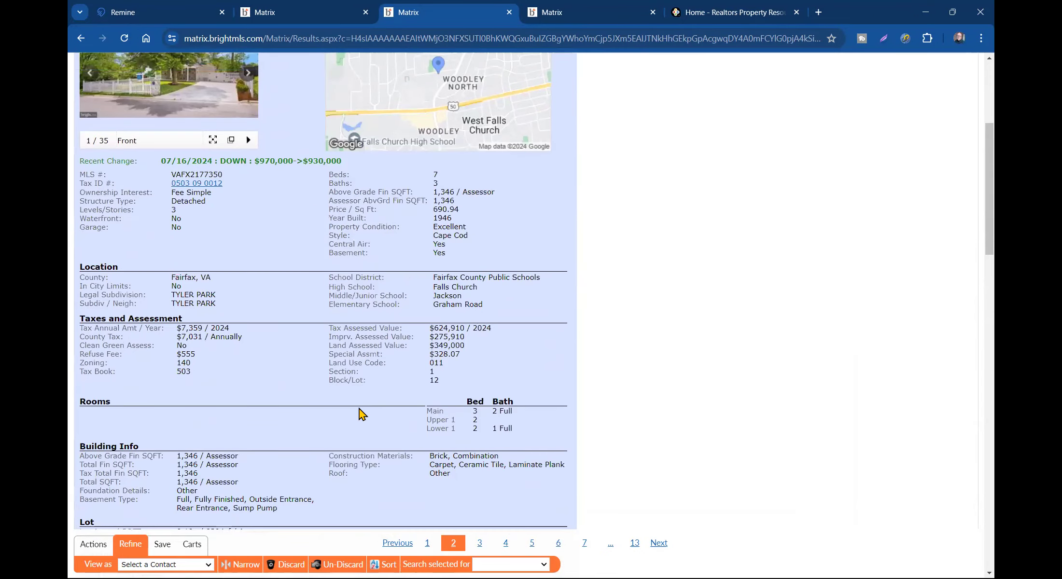
scroll(340, 399, up, 1)
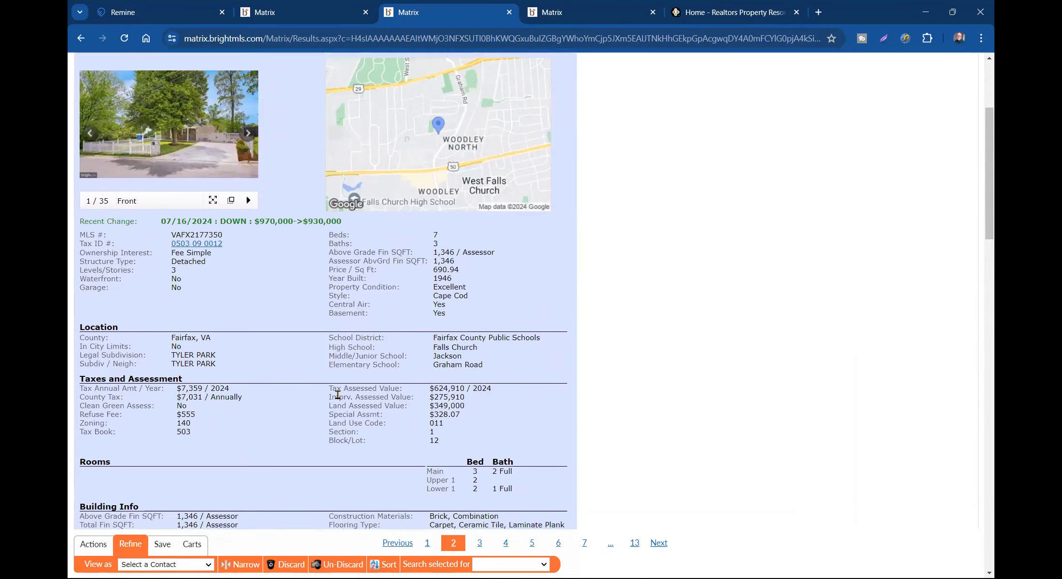
scroll(333, 305, up, 4)
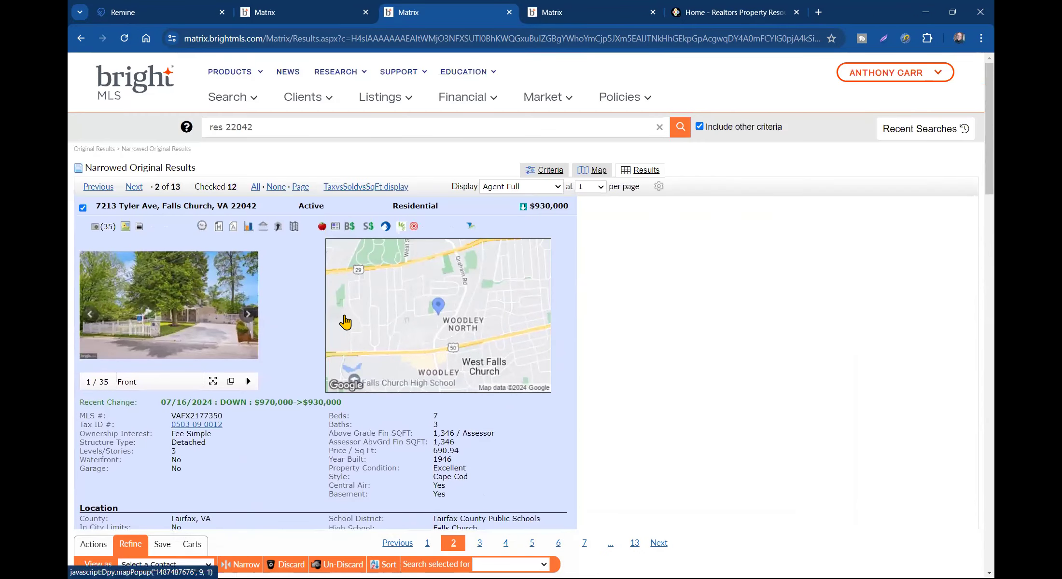
- Show the results in TaxvsSoldvsSqFt layout and narrow to the 12 checked listings
click(356, 188)
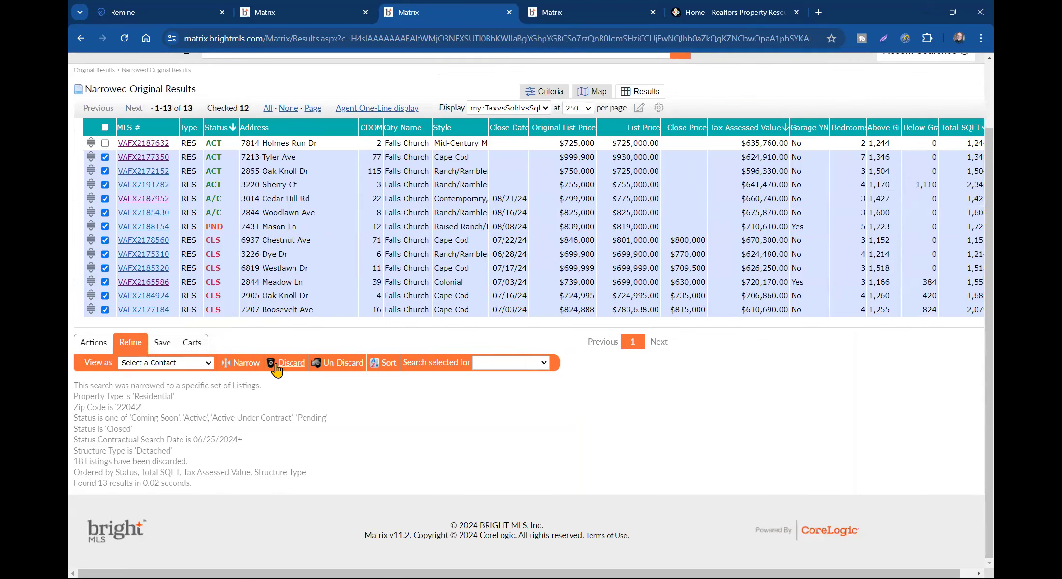
click(245, 366)
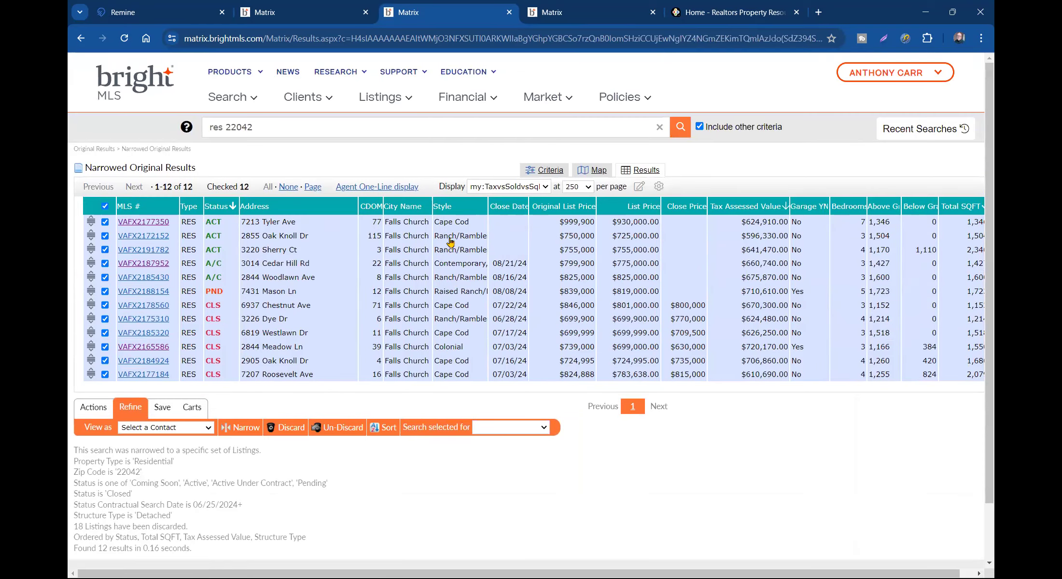
drag(633, 559, 649, 573)
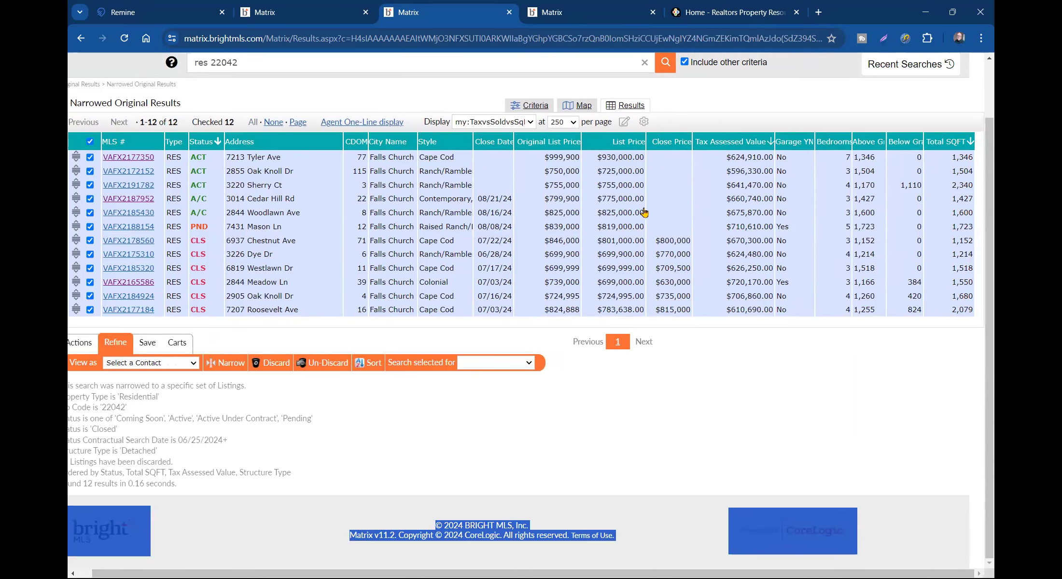
click(672, 390)
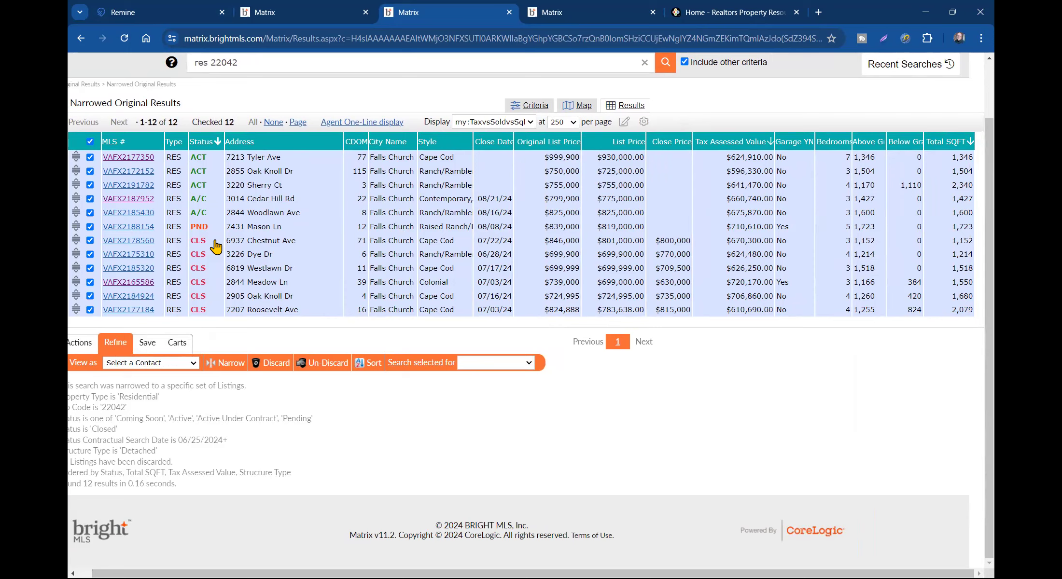
- Try the Agent One-Line display, then switch back to my:TaxvsSoldvsSqFt
drag(343, 144, 316, 144)
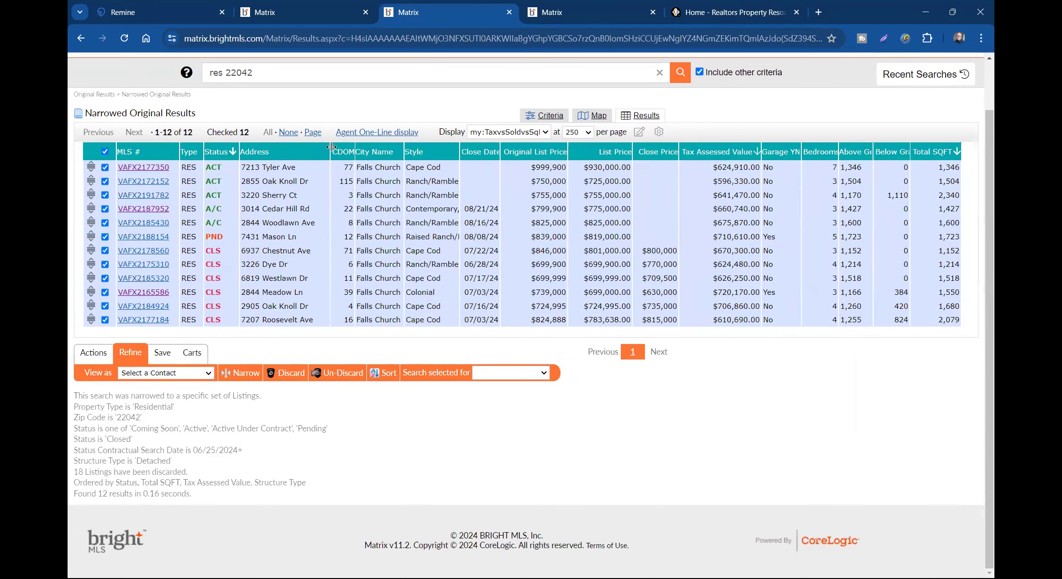
click(485, 132)
click(401, 137)
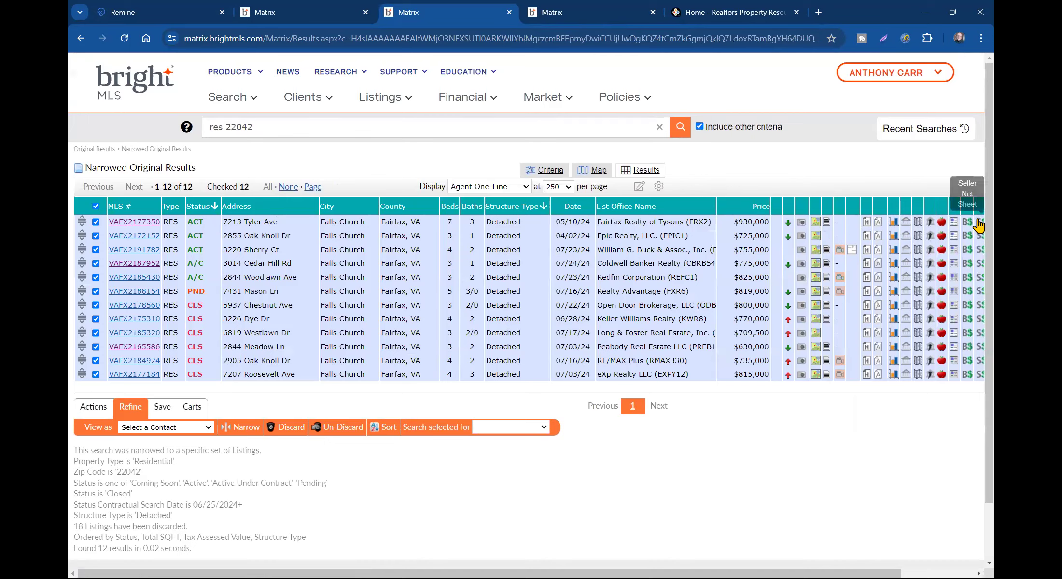
click(527, 187)
scroll(523, 202, up, 3)
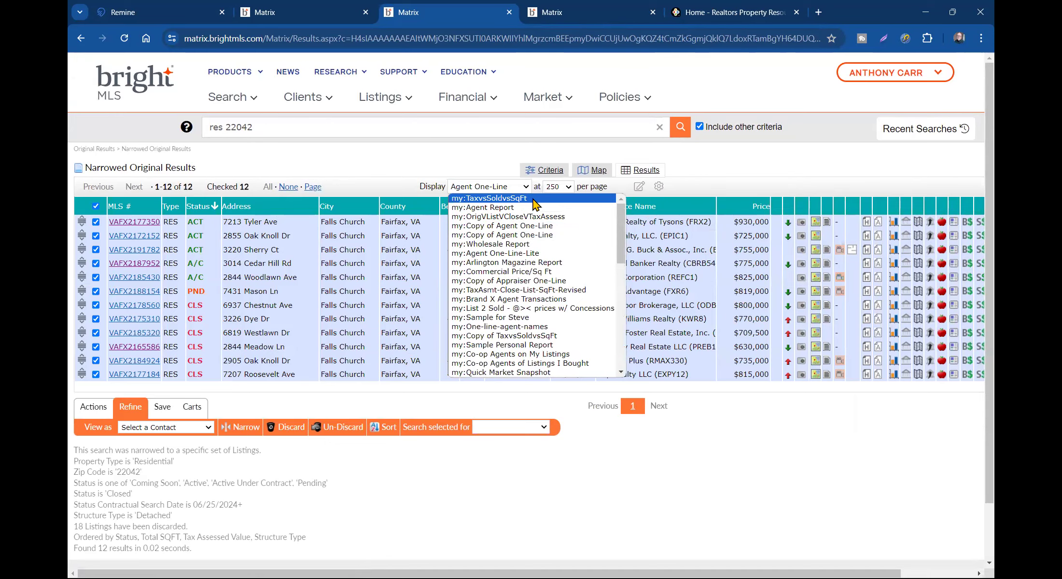
click(526, 199)
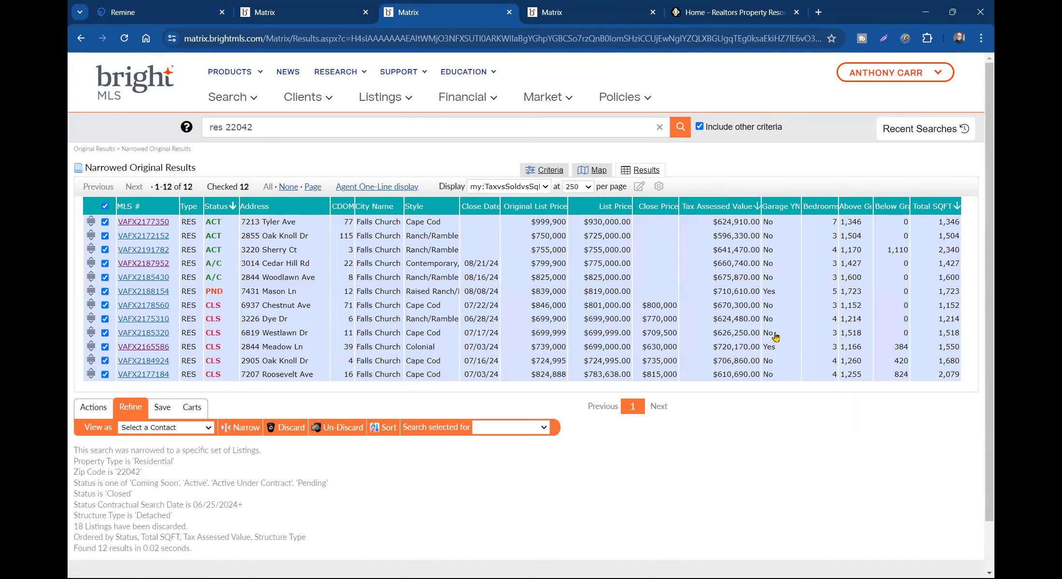
click(548, 190)
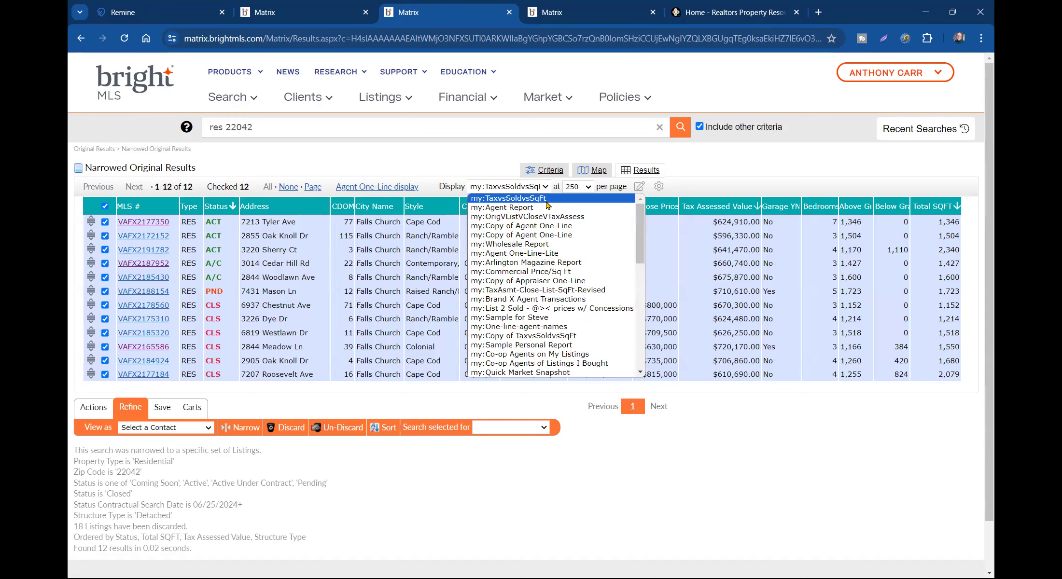
- Glance at Agent One-Line, then settle on my:TaxvsSoldvsSqFt showing close prices and tax values
click(394, 186)
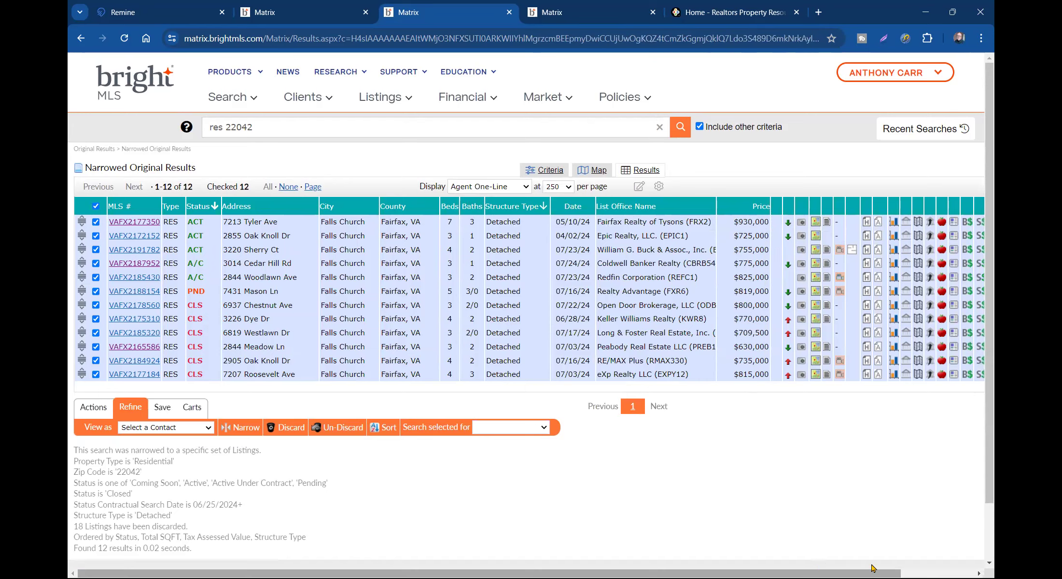
scroll(826, 201, right, 2)
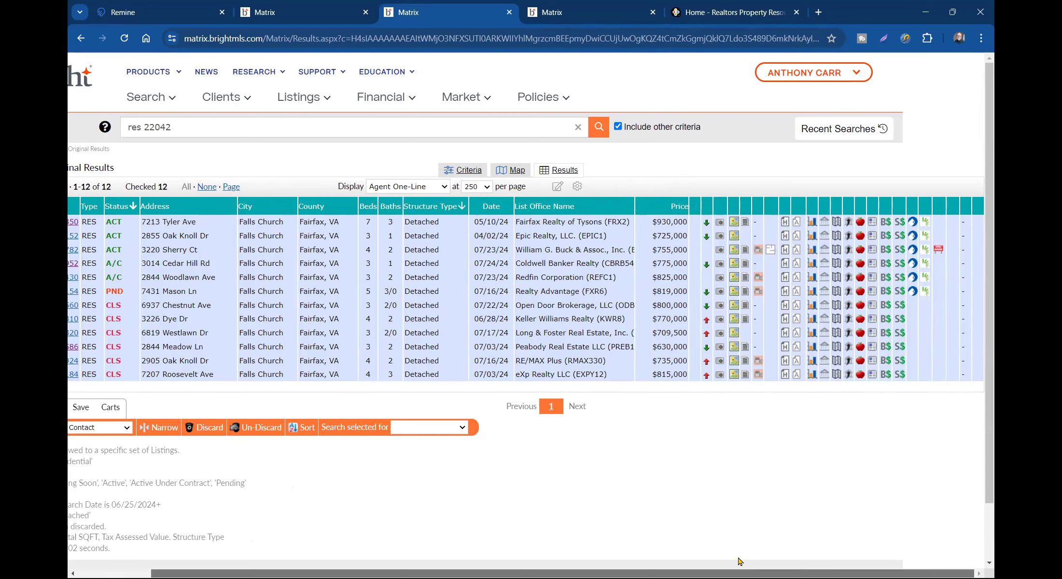
scroll(738, 561, left, 3)
click(526, 193)
scroll(504, 206, up, 2)
click(504, 206)
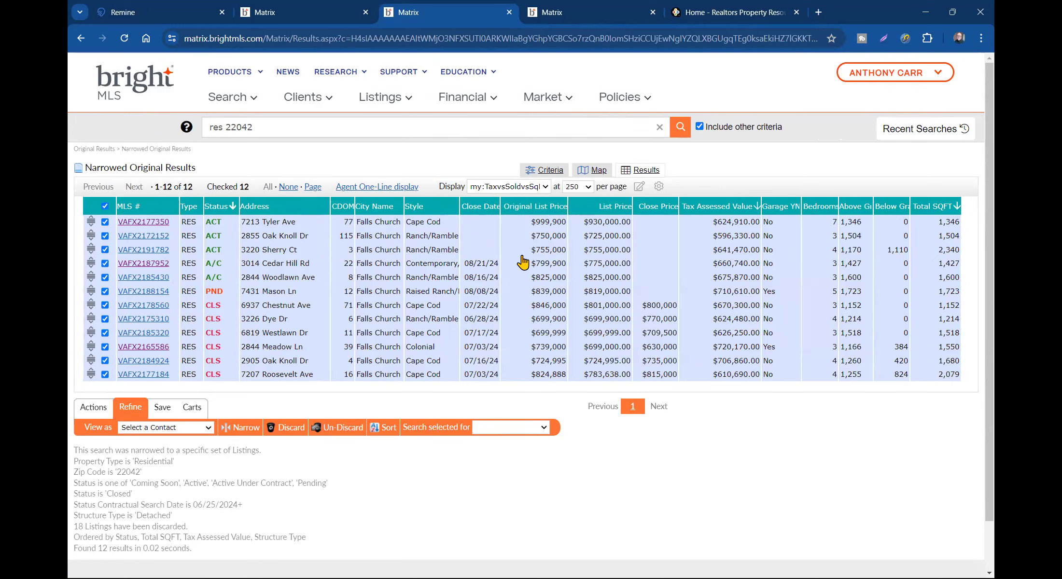
click(522, 225)
scroll(523, 225, down, 2)
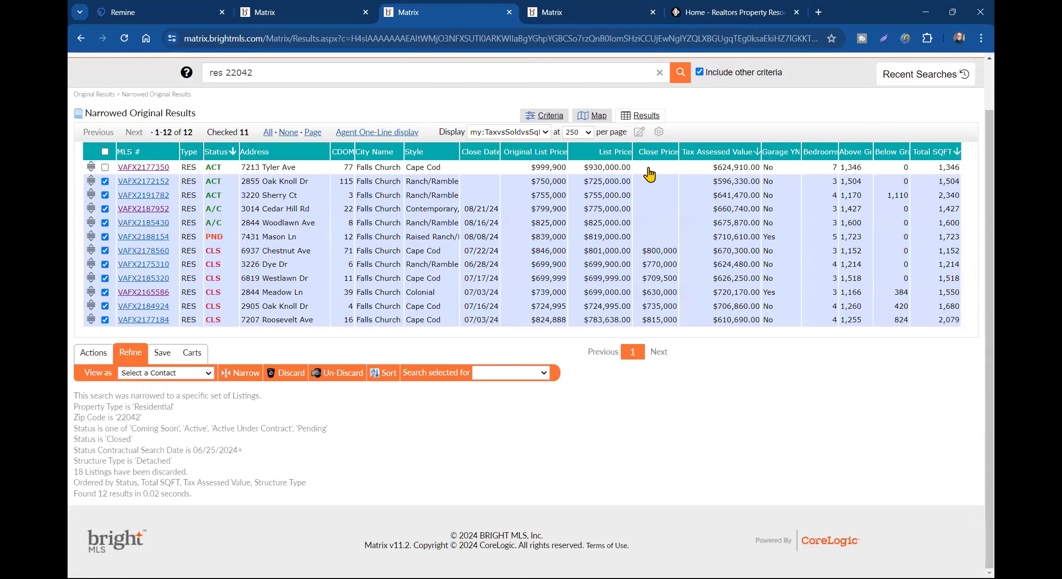
click(722, 170)
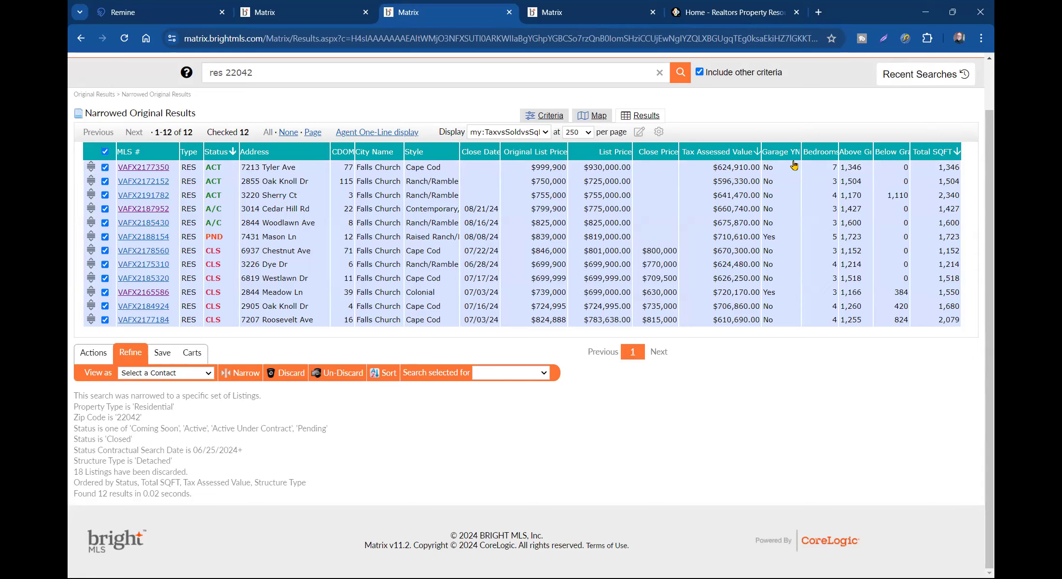
mouse_move(802, 148)
mouse_down()
mouse_move(777, 150)
mouse_move(809, 156)
mouse_up()
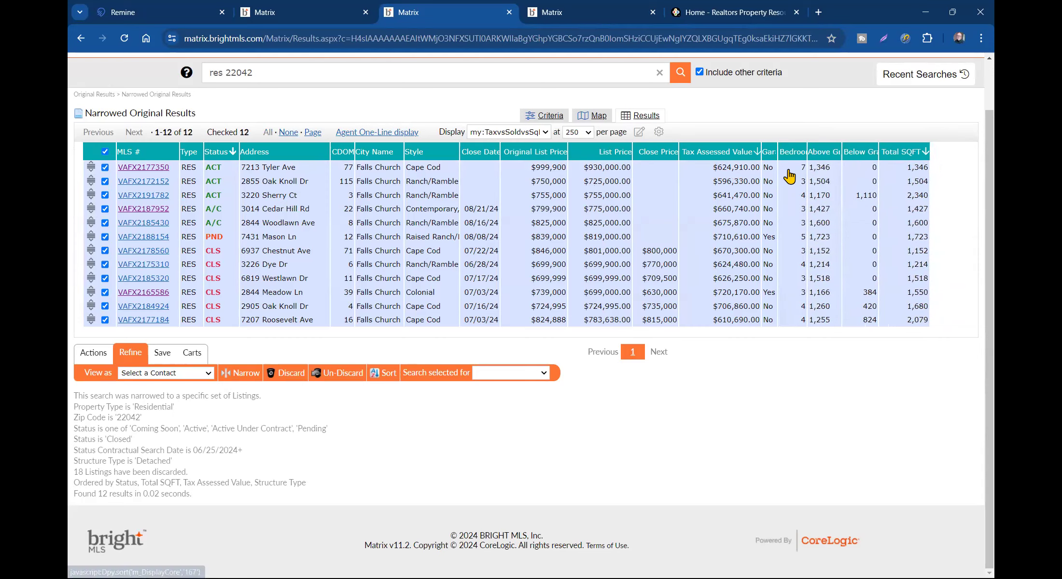
click(147, 169)
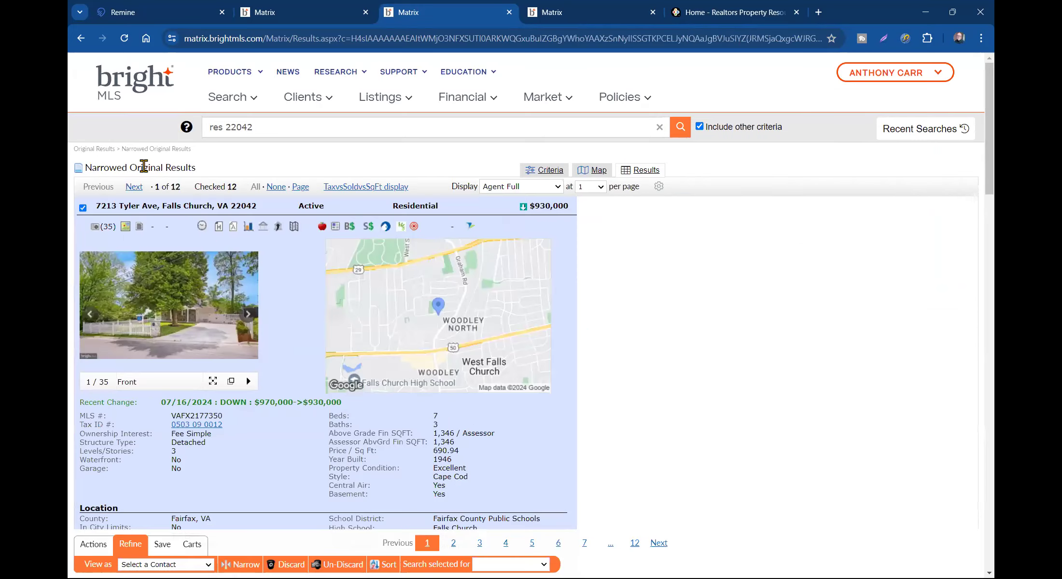
click(355, 189)
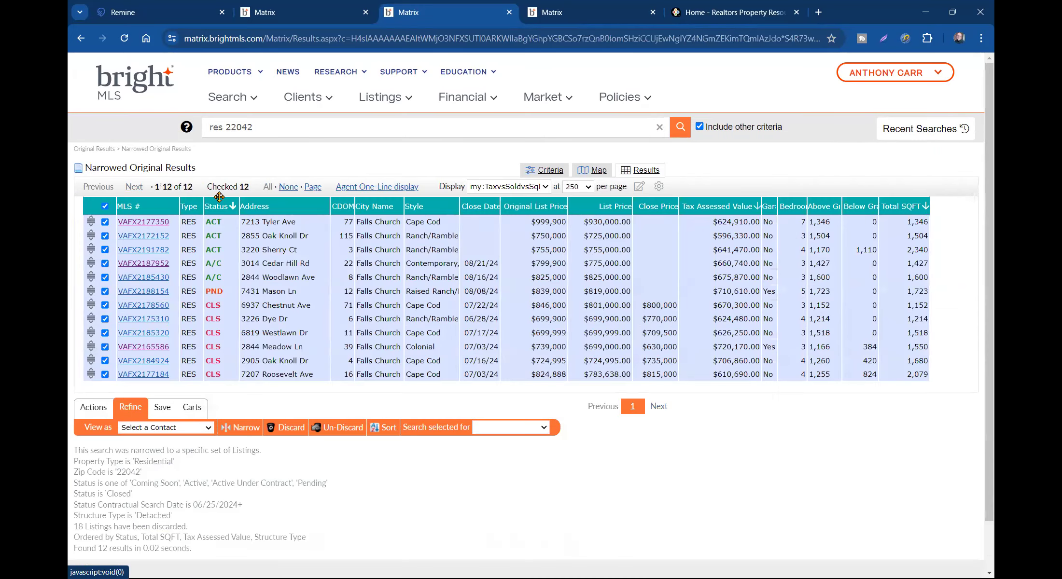
click(105, 222)
scroll(637, 322, down, 2)
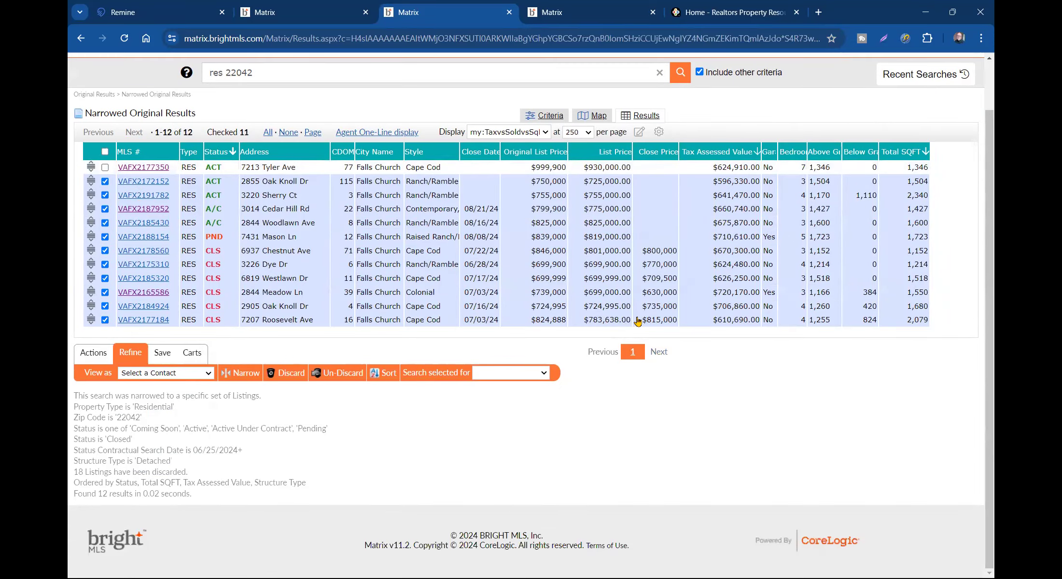
click(246, 372)
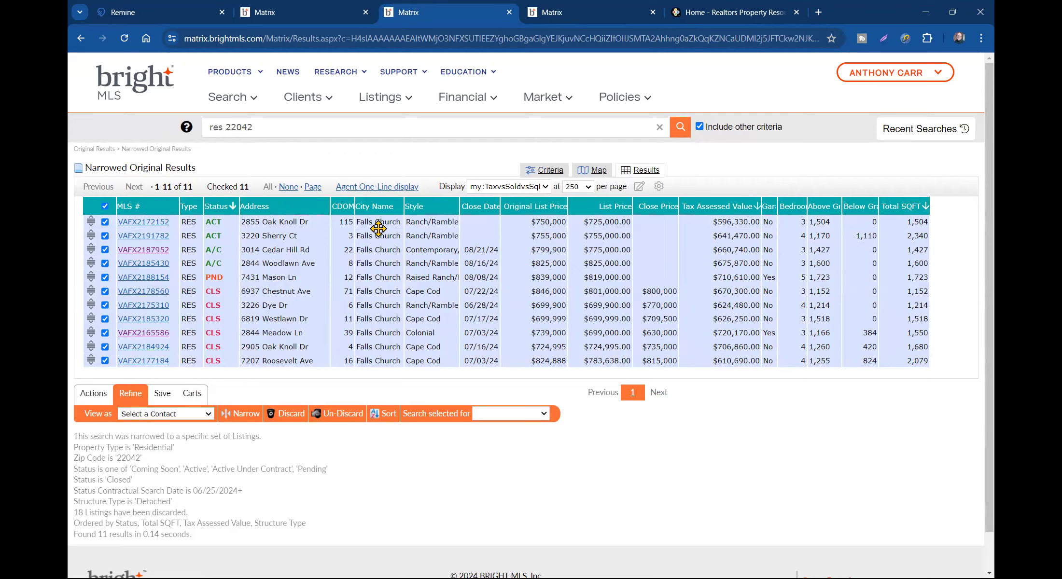
click(151, 222)
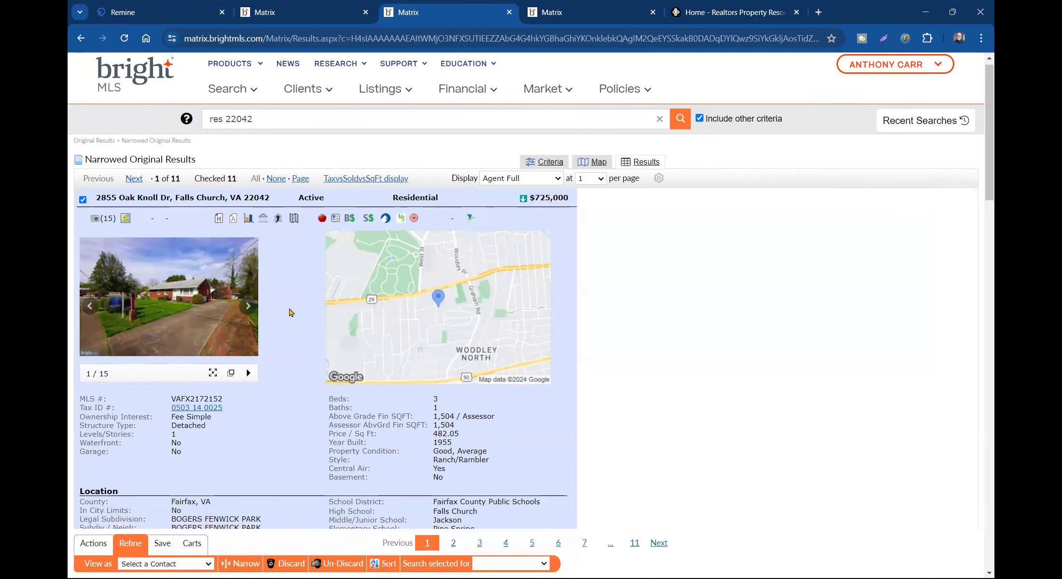
scroll(285, 306, down, 6)
scroll(276, 299, up, 5)
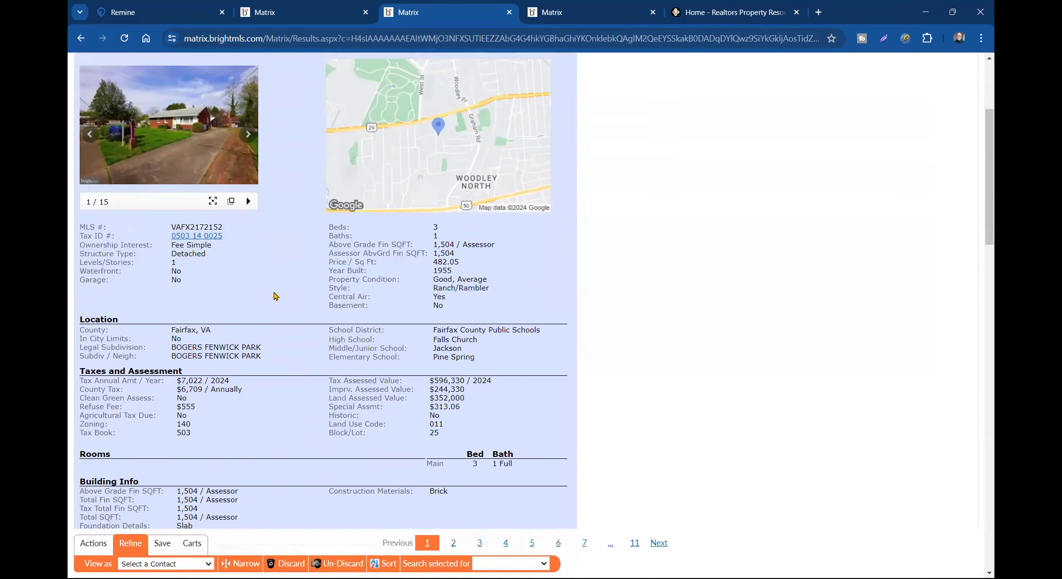
click(198, 258)
click(223, 317)
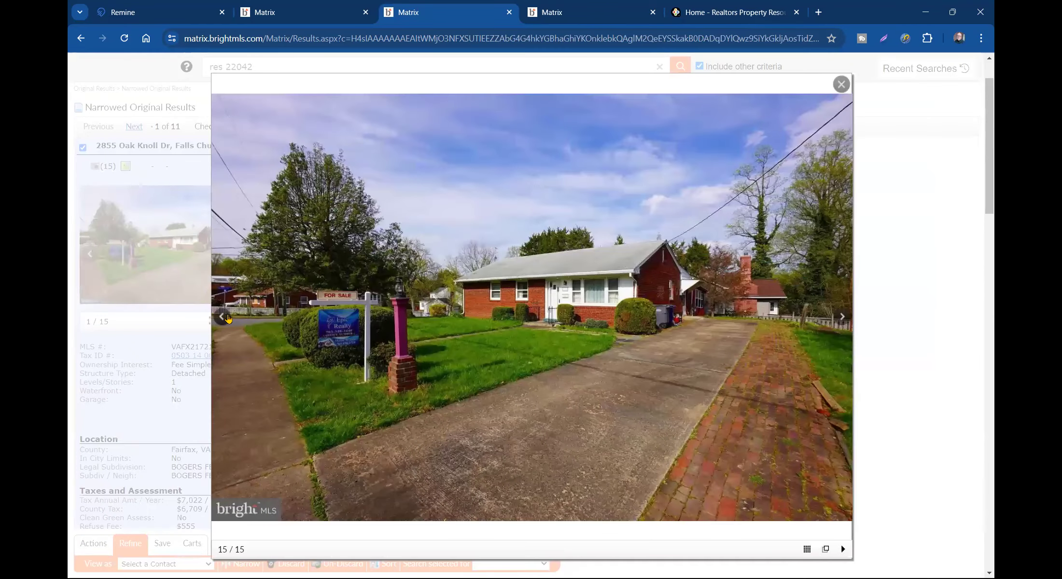
click(223, 317)
click(229, 317)
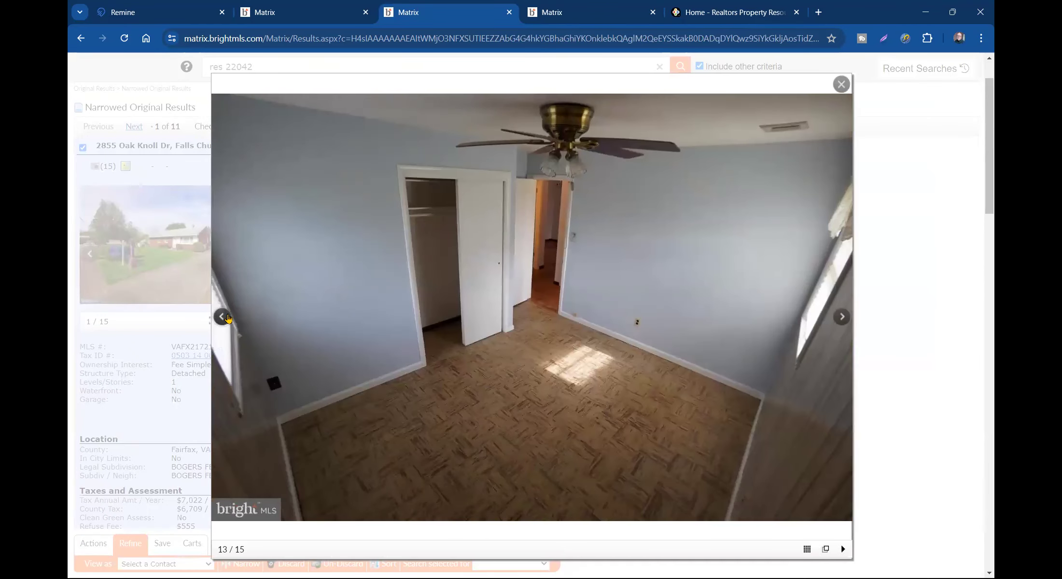
click(228, 318)
click(228, 318)
click(228, 317)
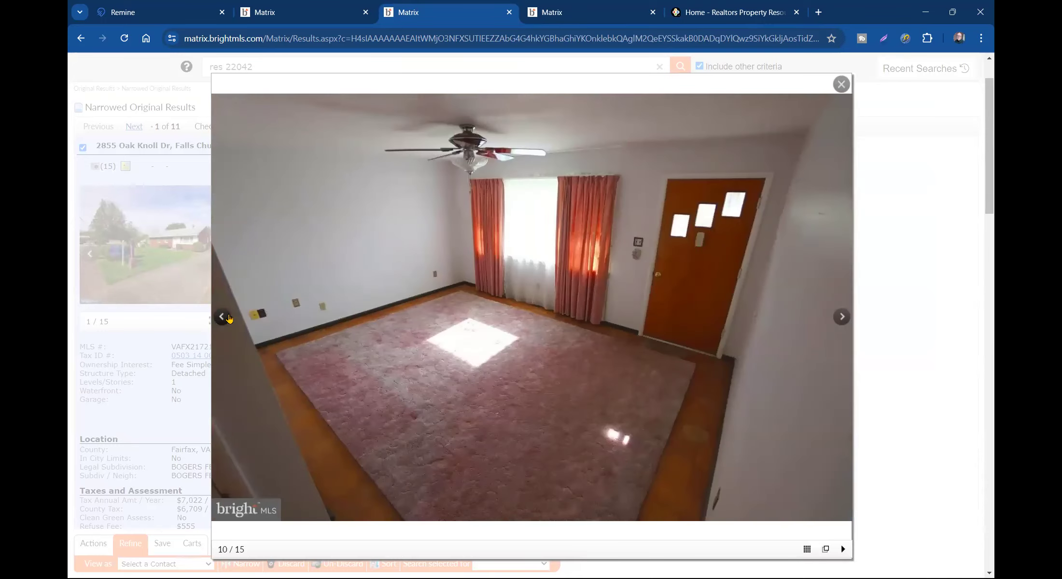
click(842, 317)
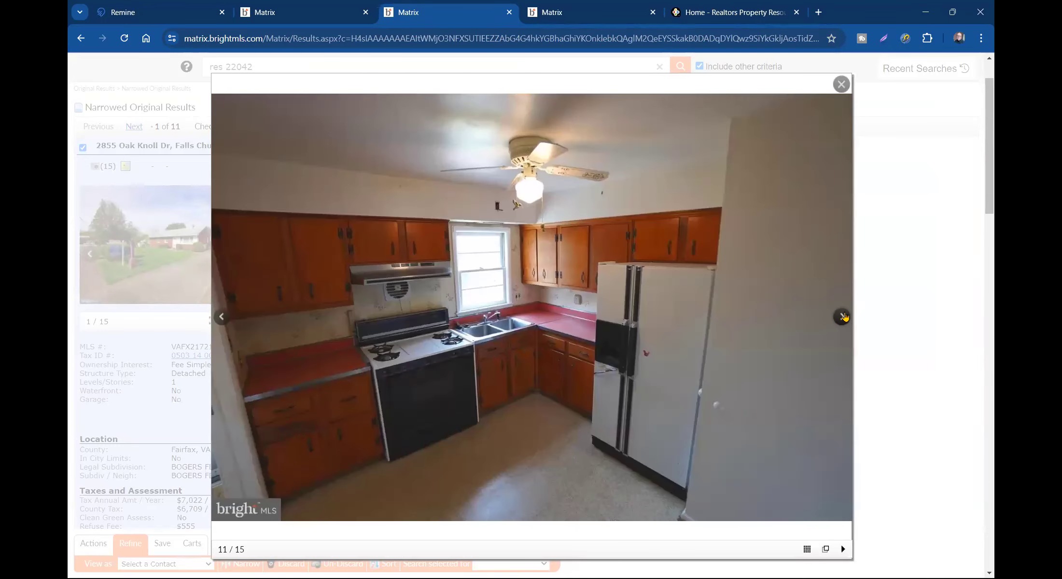
click(842, 316)
click(843, 317)
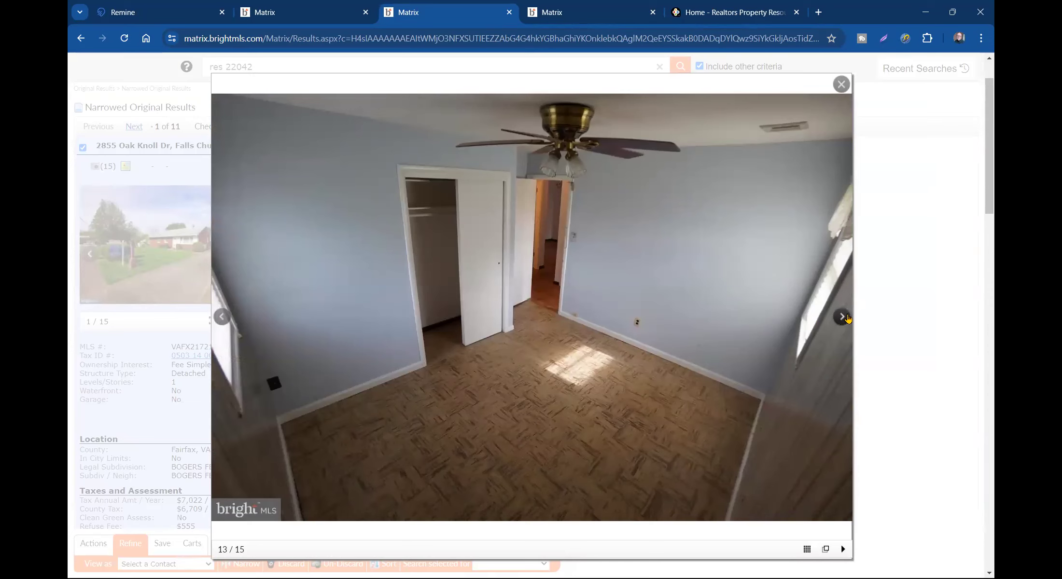
click(842, 317)
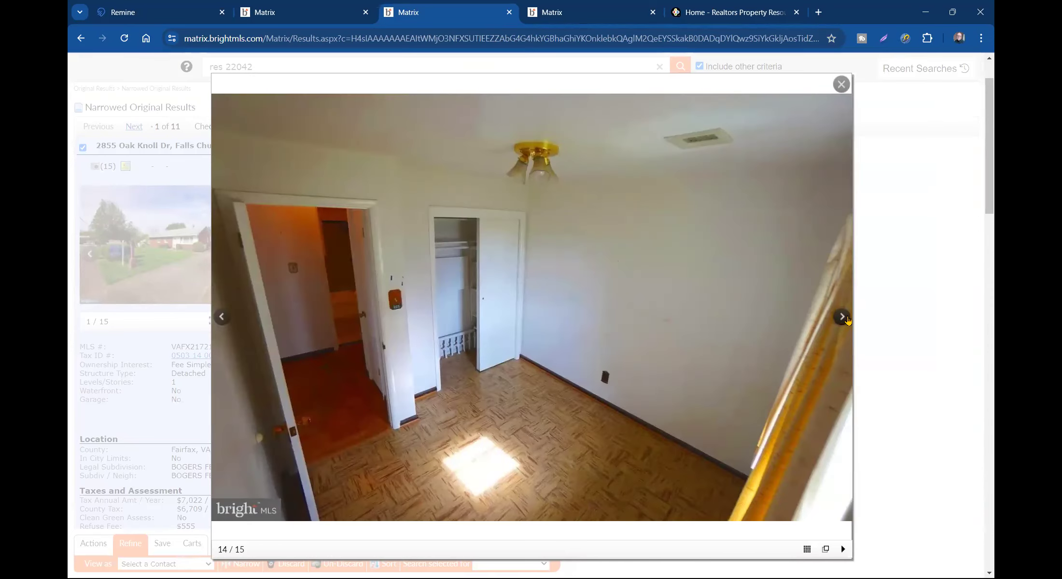
click(847, 320)
click(848, 319)
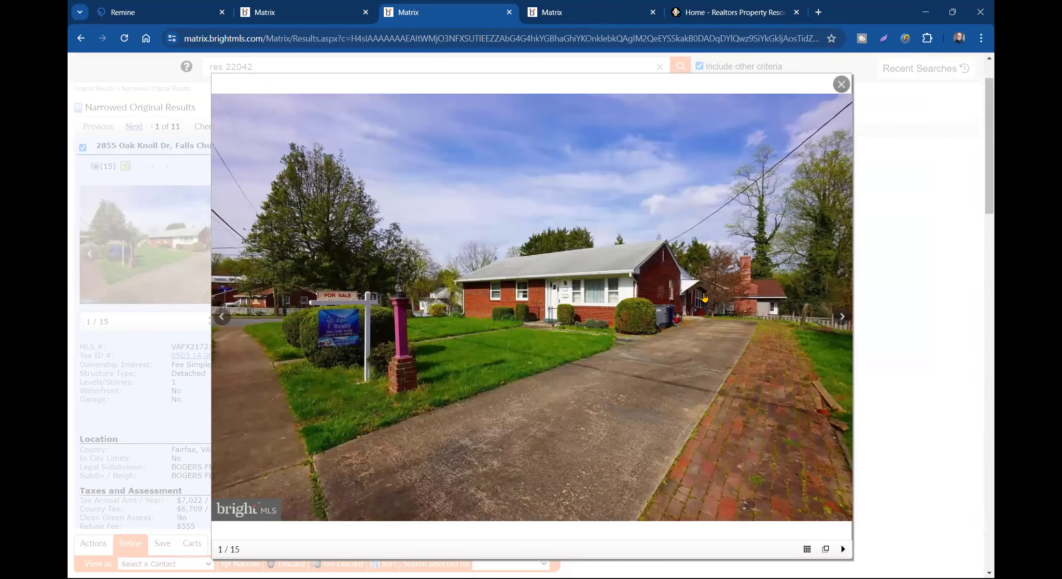
click(836, 91)
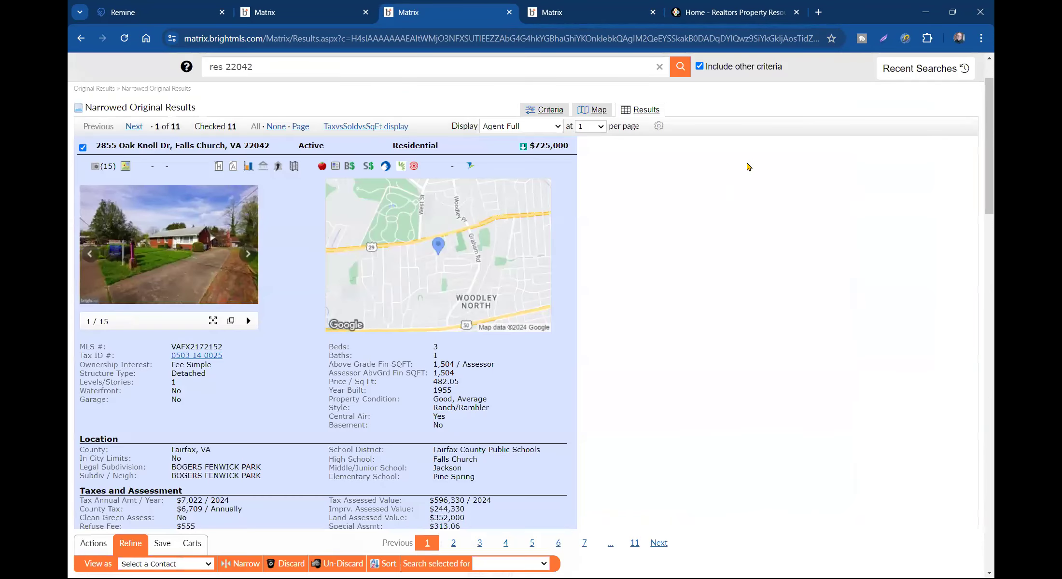
click(348, 126)
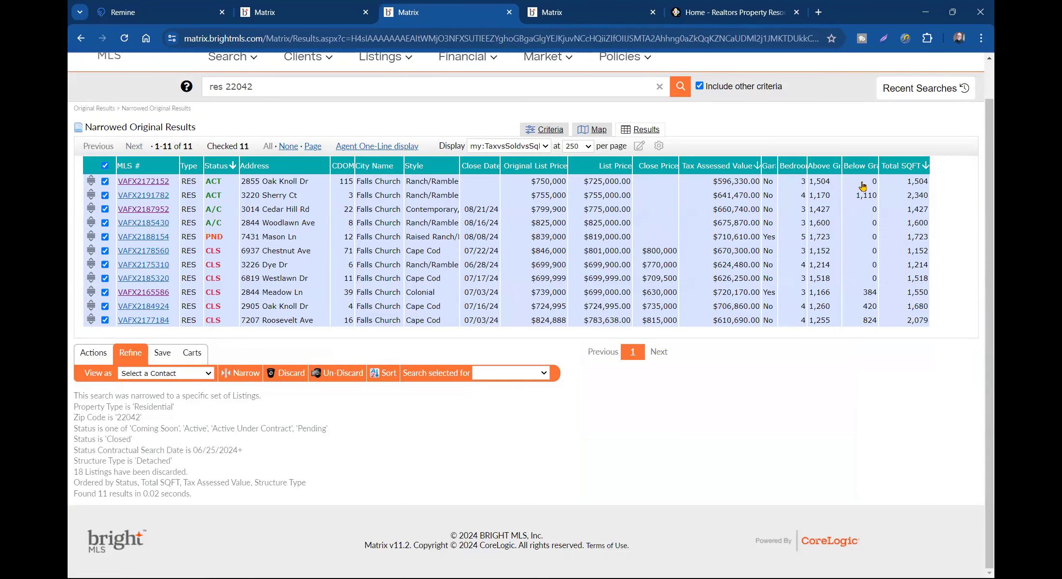
key(super+k)
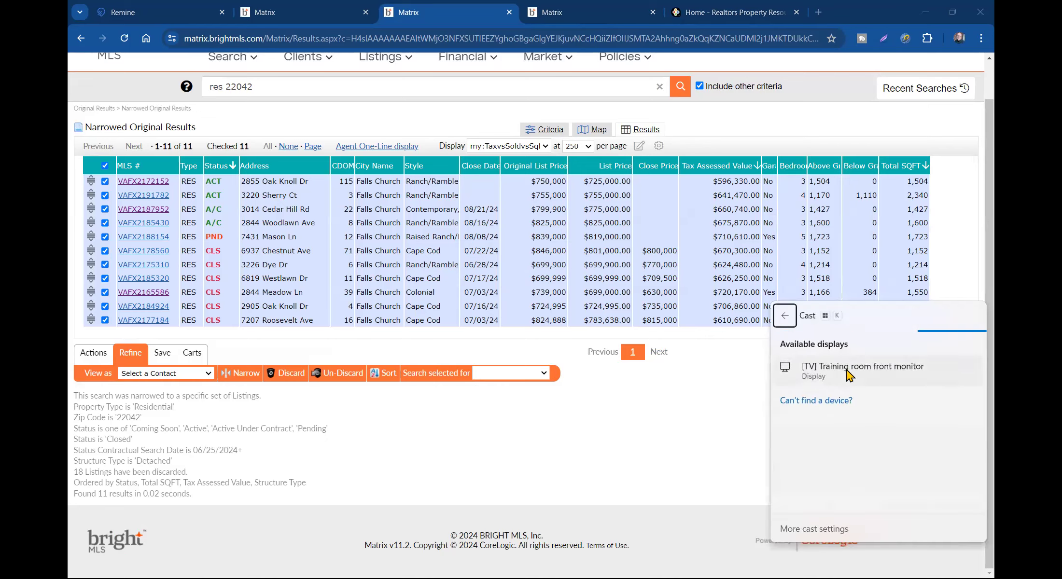
click(848, 371)
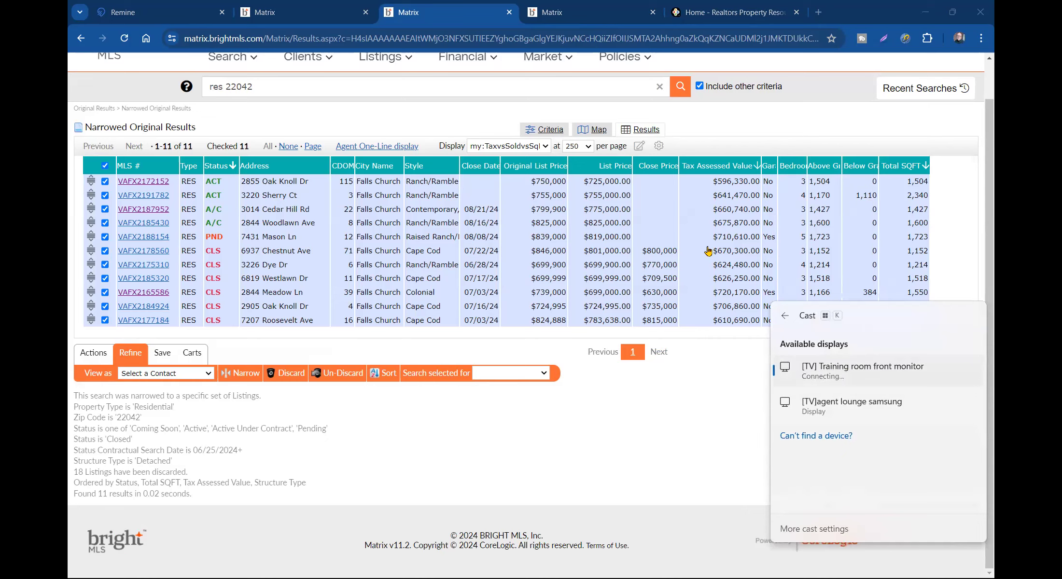
click(848, 120)
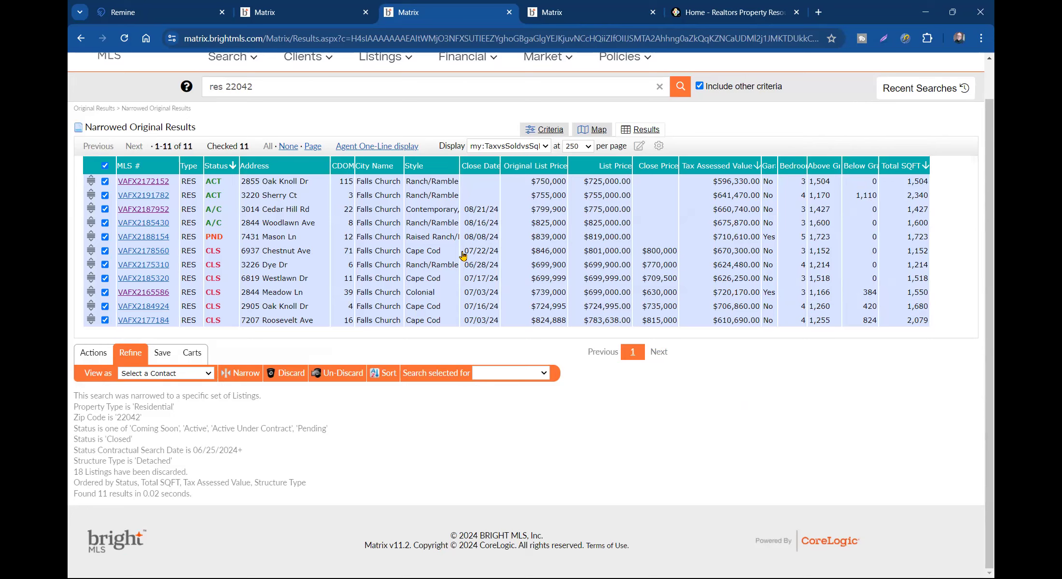
click(144, 195)
scroll(211, 265, down, 6)
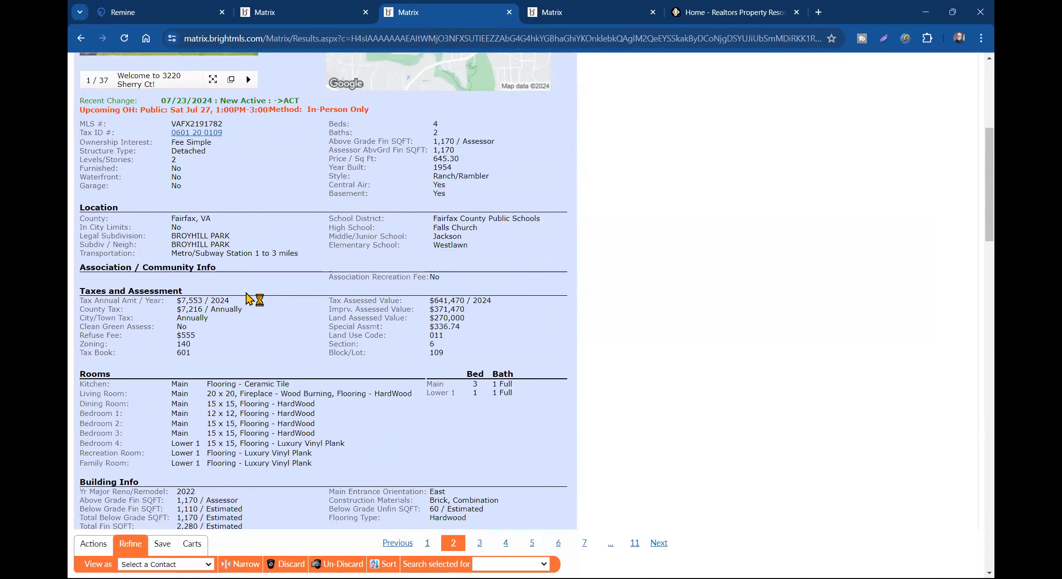
scroll(269, 224, up, 1)
scroll(222, 326, down, 4)
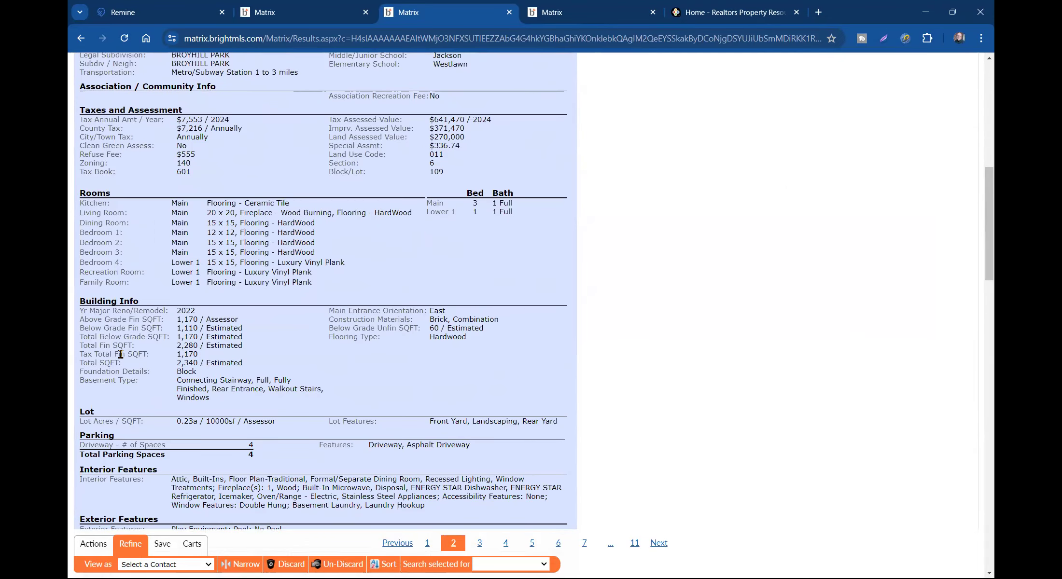
drag(177, 338, 210, 337)
click(225, 338)
scroll(234, 300, up, 7)
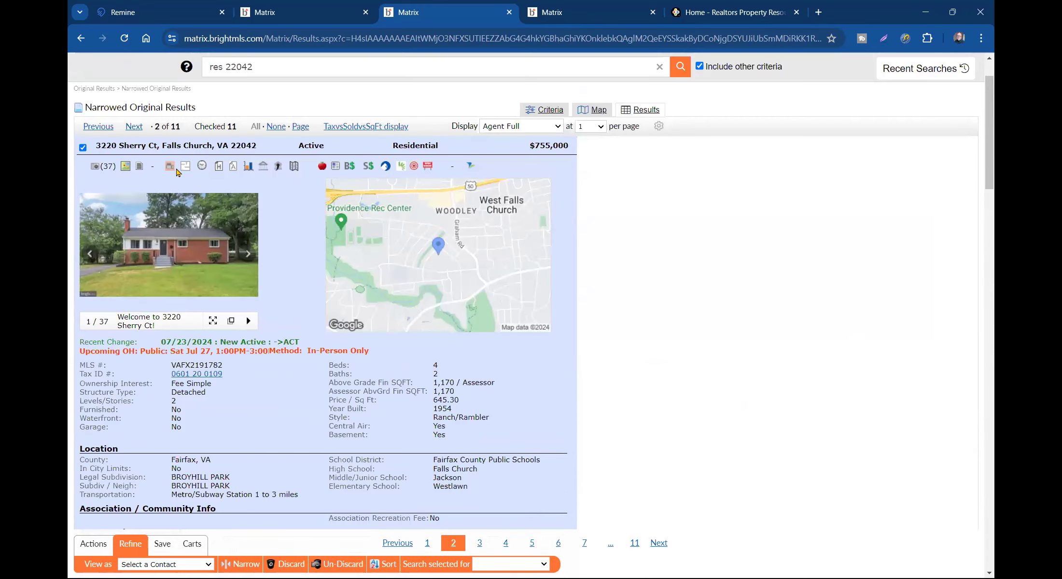
click(134, 126)
scroll(198, 358, down, 2)
scroll(197, 359, down, 3)
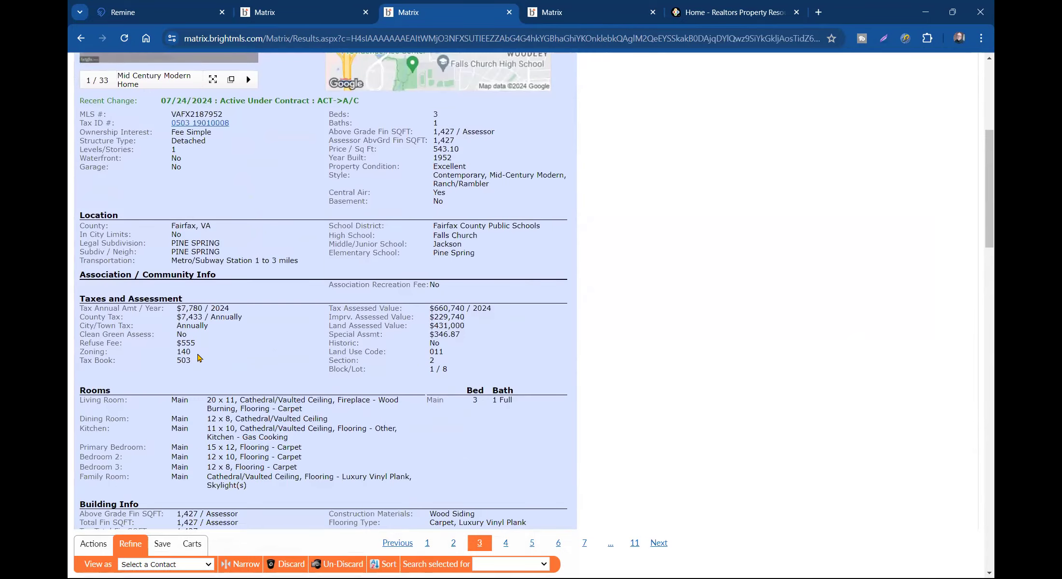
scroll(164, 327, down, 3)
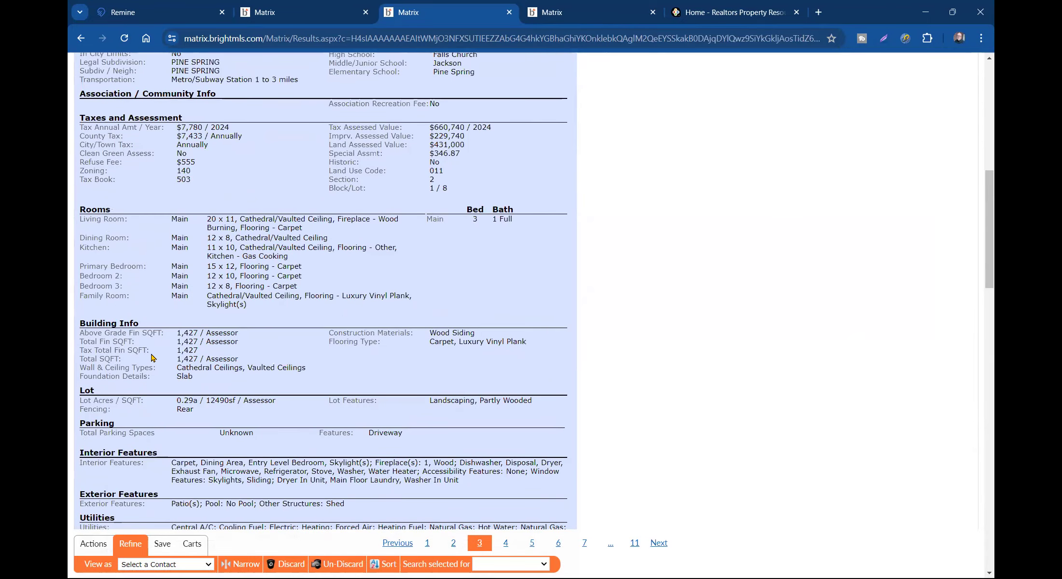
scroll(209, 343, up, 6)
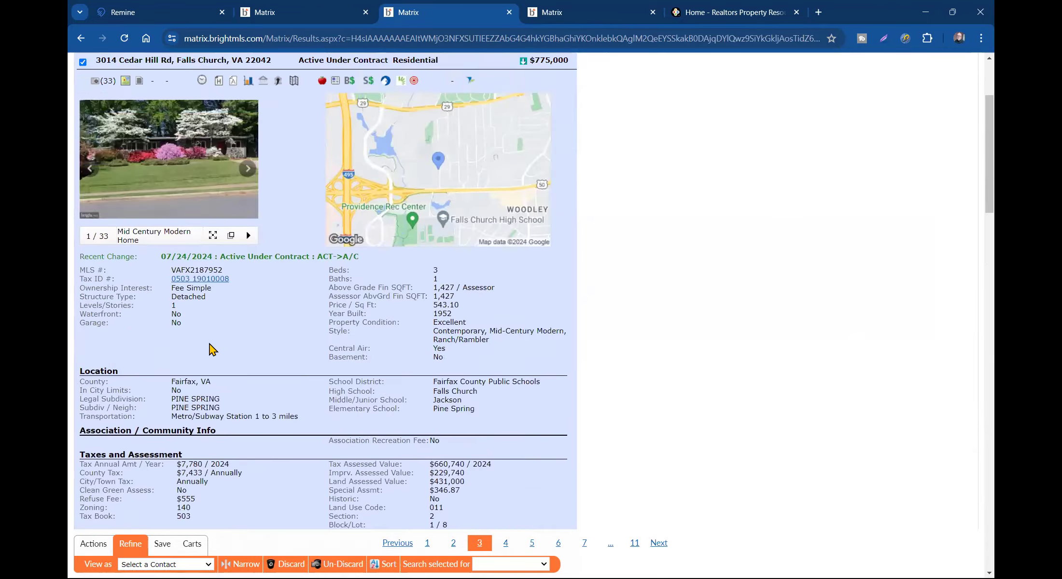
scroll(209, 343, down, 6)
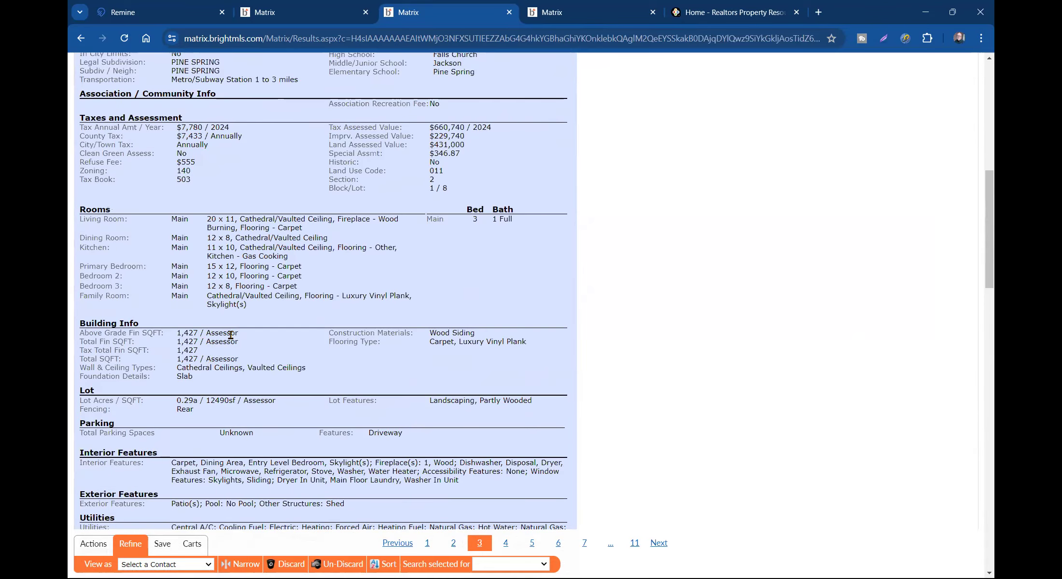
scroll(232, 342, up, 3)
- Search the listing page for 'level' and jump to the next match
key(ctrl+f)
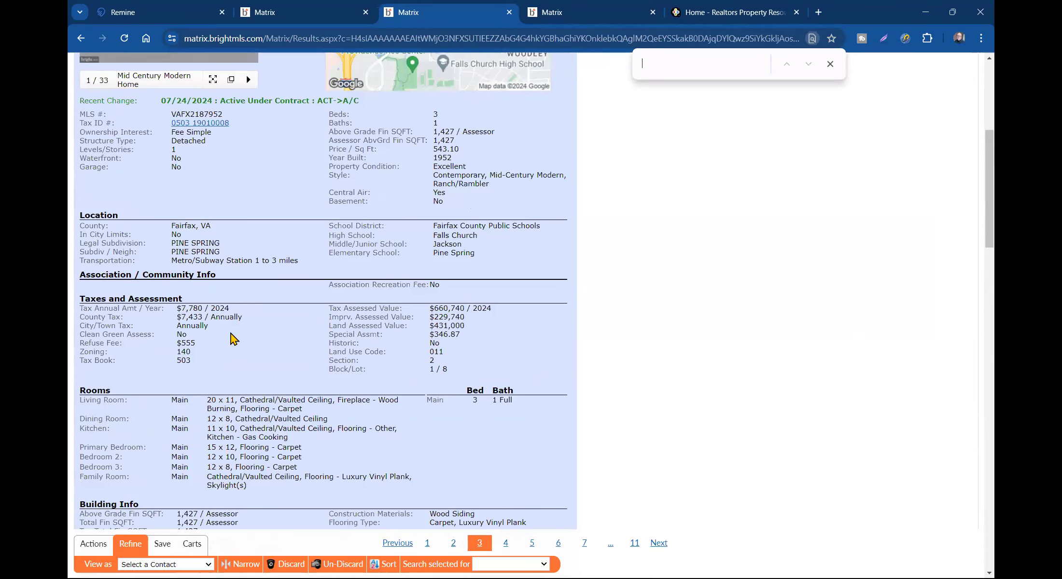
text(le)
key(alt+Tab)
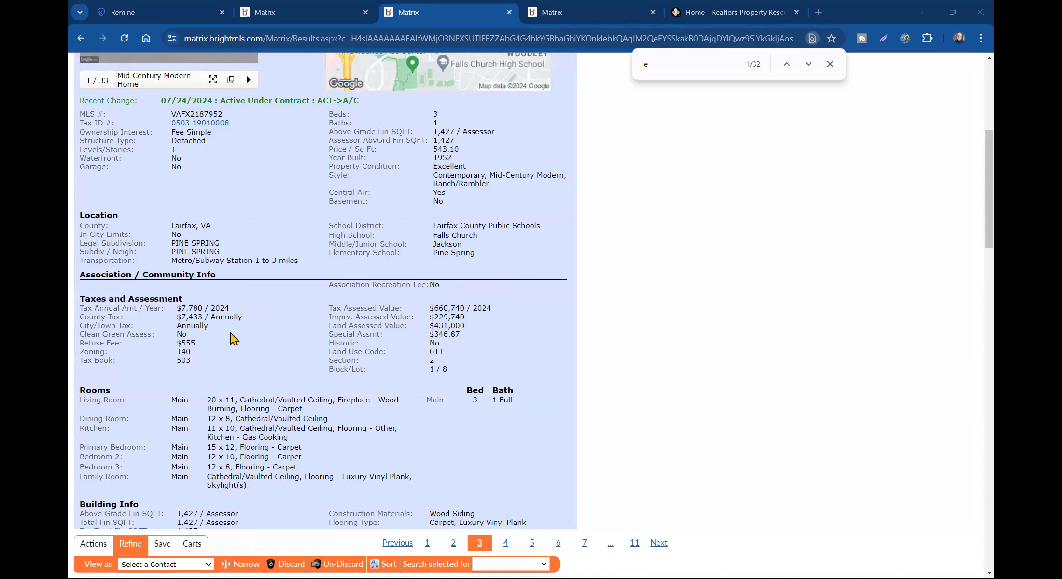
key(alt+Tab)
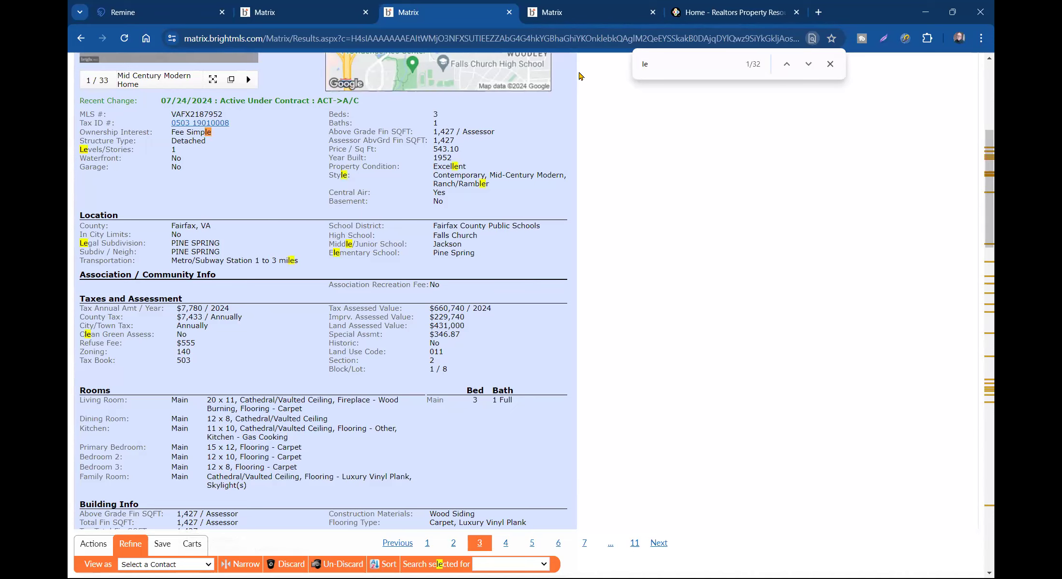
key(Return)
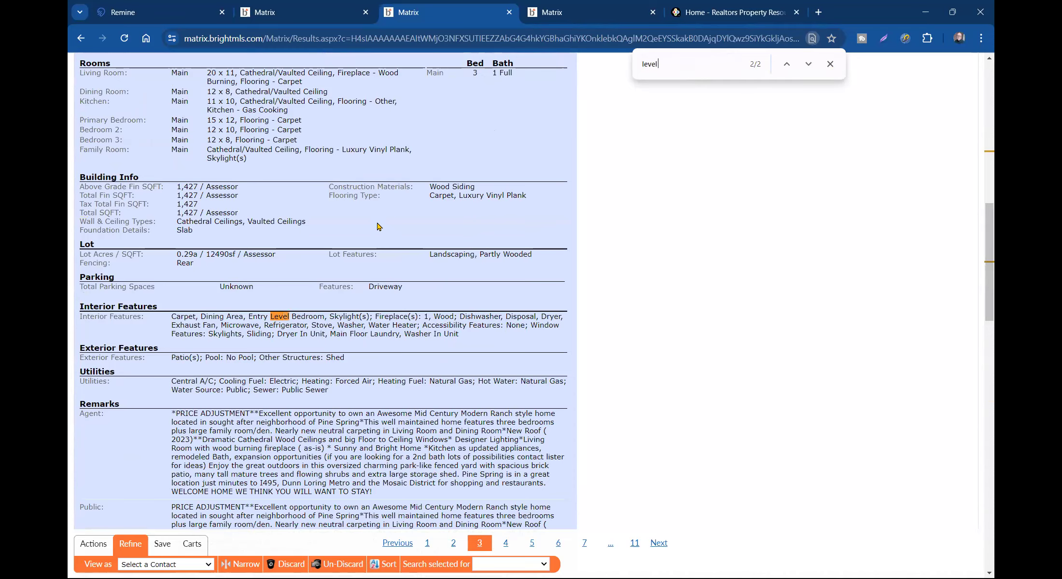
scroll(326, 315, down, 12)
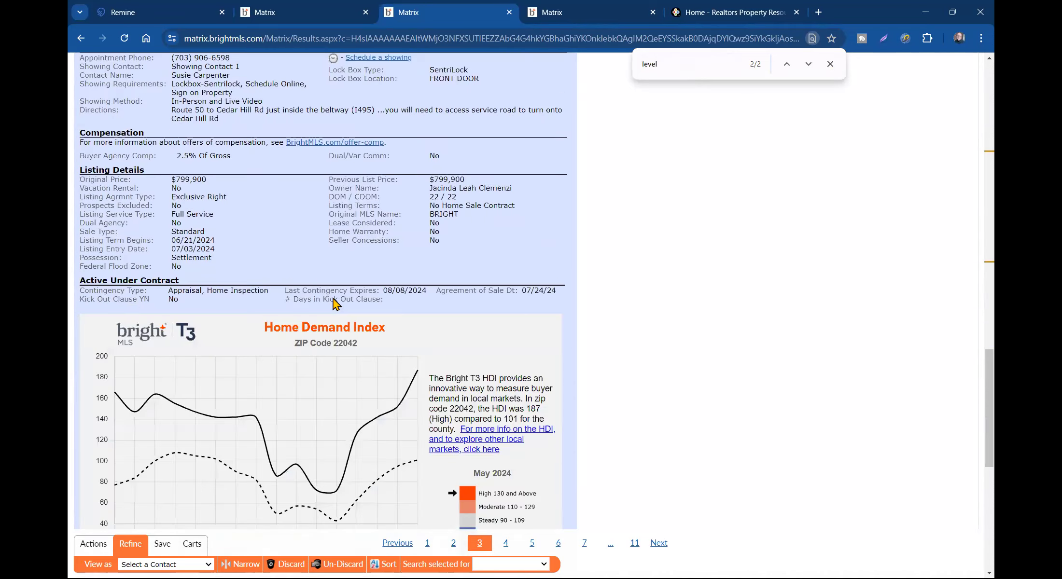
scroll(332, 297, up, 15)
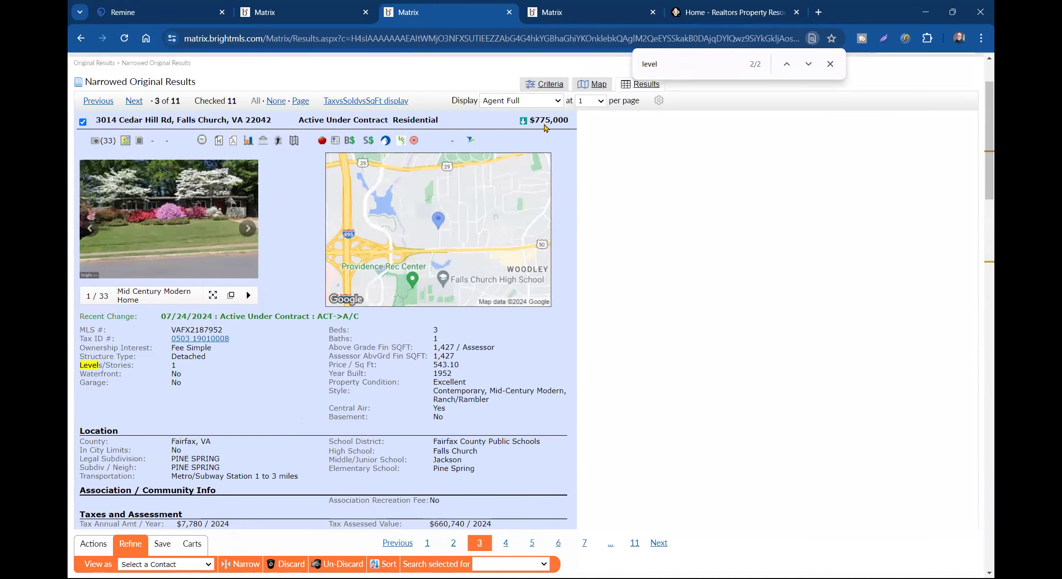
- Close the page search and show all 11 listings in the TaxvsSoldvsSqFt comparison table
click(830, 64)
scroll(273, 106, up, 2)
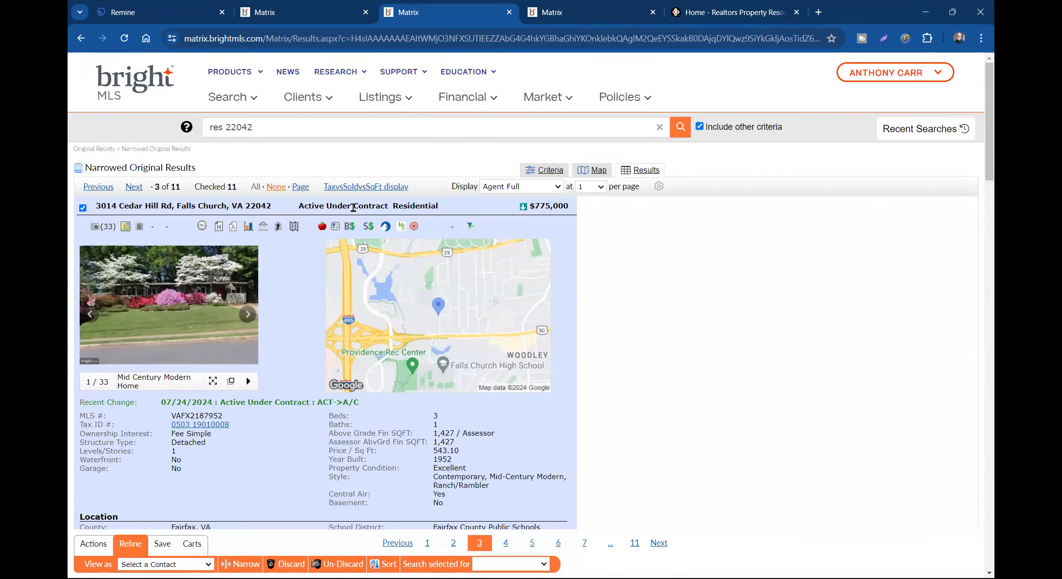
click(376, 190)
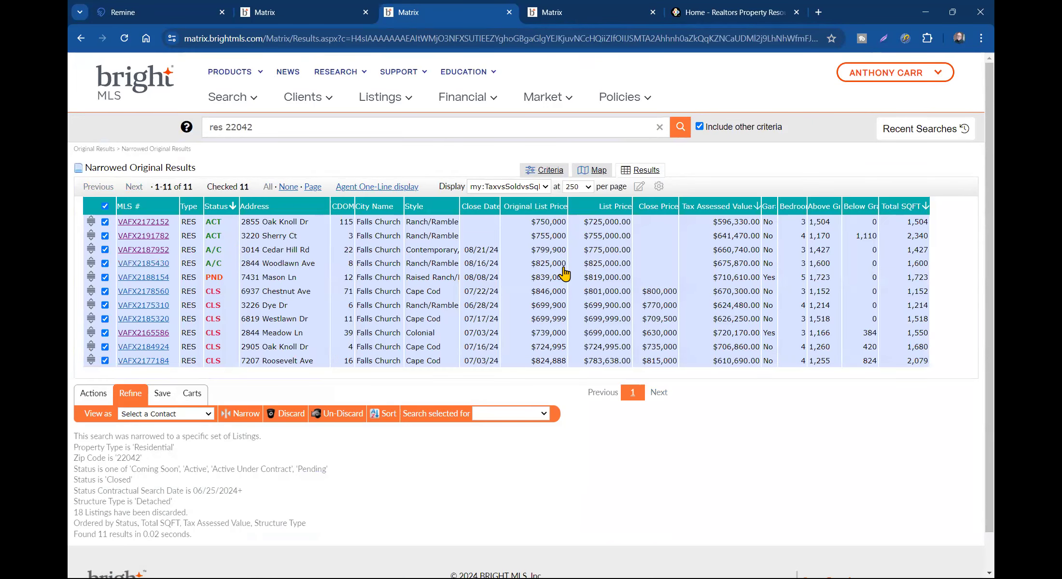
click(143, 263)
scroll(200, 316, down, 5)
scroll(200, 316, down, 7)
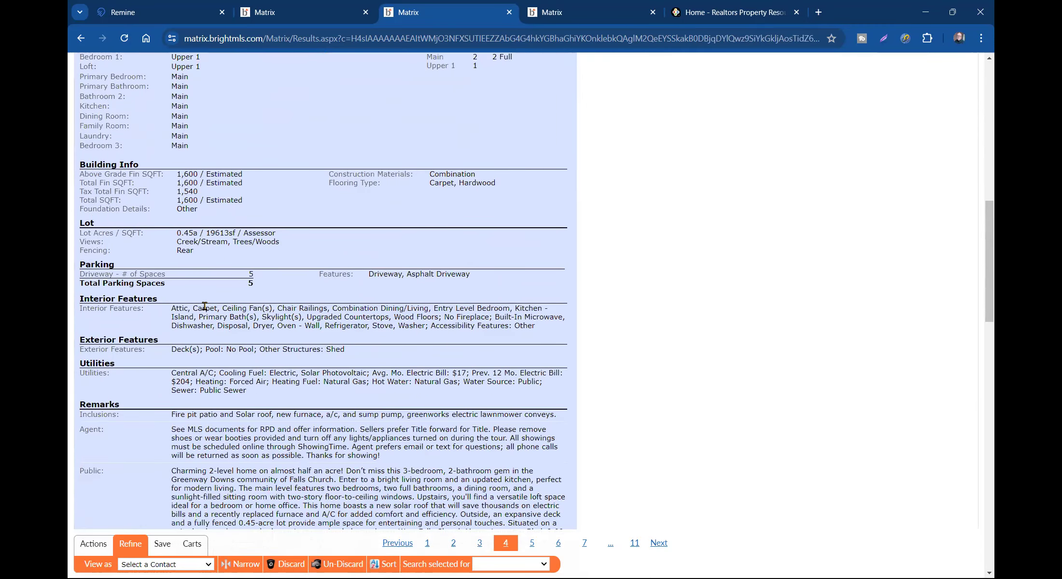
scroll(204, 306, up, 5)
- Search the listing for 'basemen' to check its basement entry
key(ctrl+f)
text(basemen)
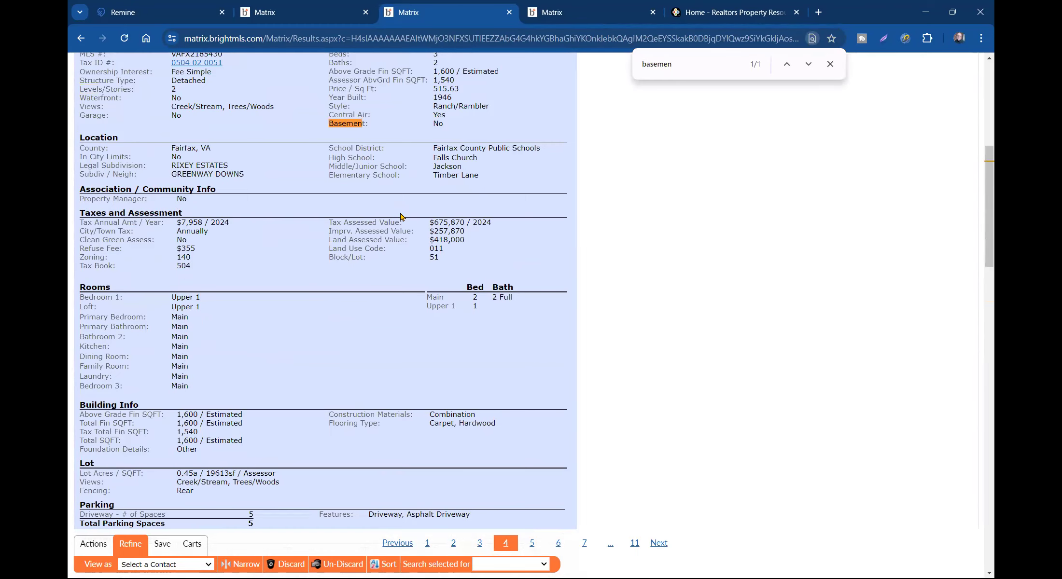
scroll(236, 313, up, 6)
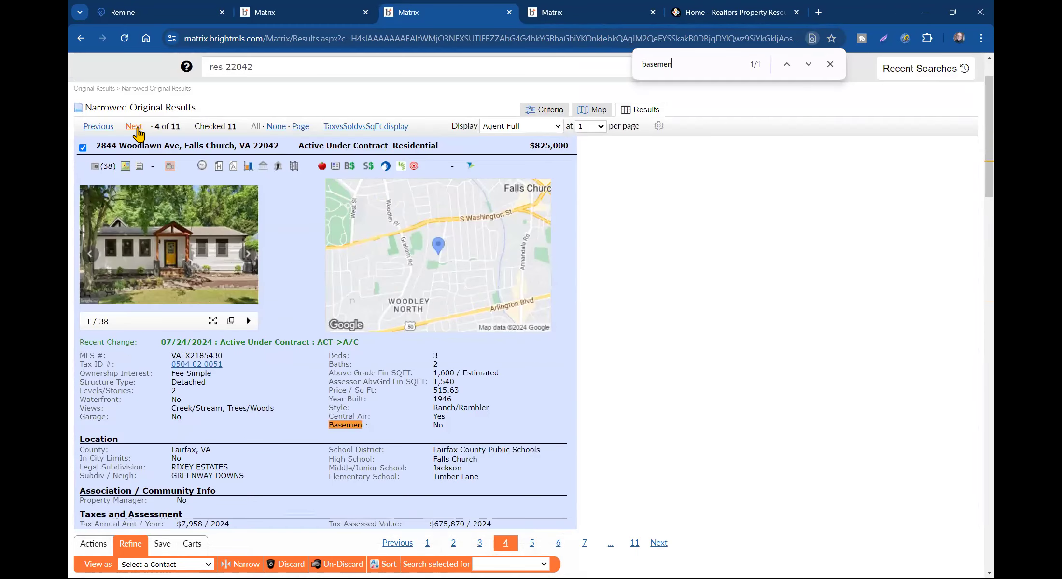
scroll(366, 261, down, 3)
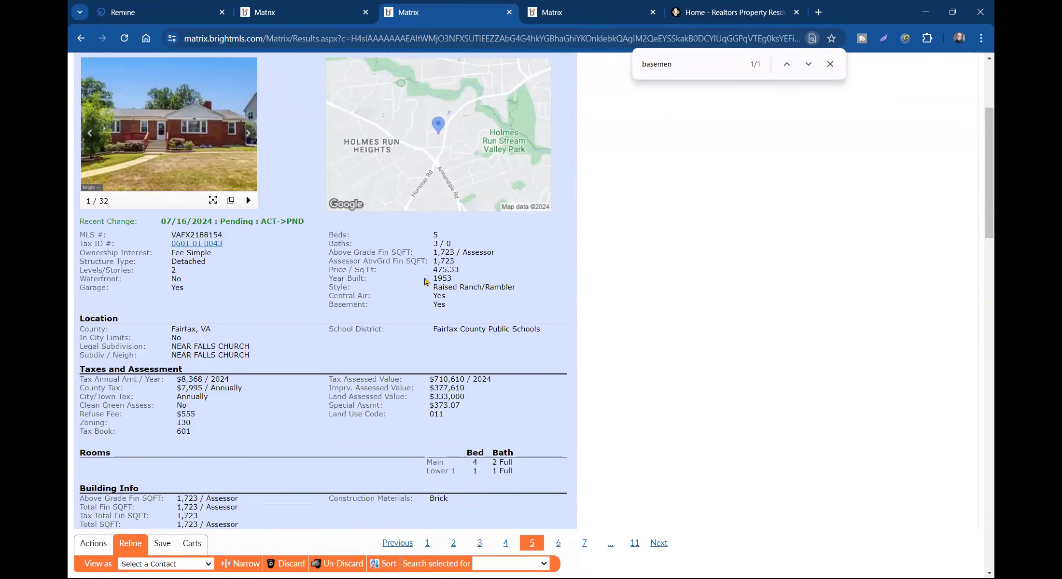
scroll(380, 282, up, 1)
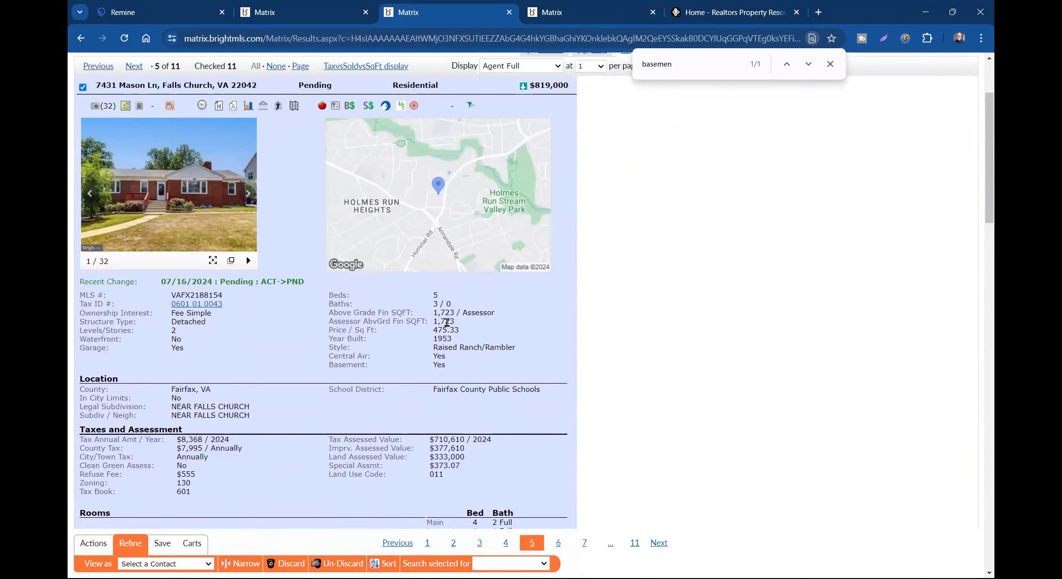
scroll(224, 287, down, 3)
scroll(211, 401, down, 2)
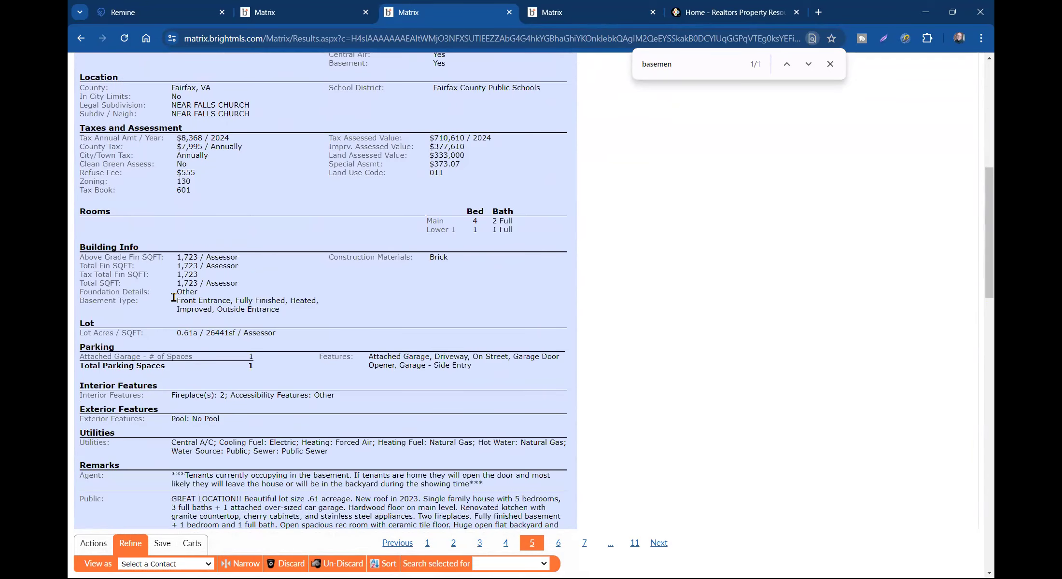
scroll(270, 223, up, 6)
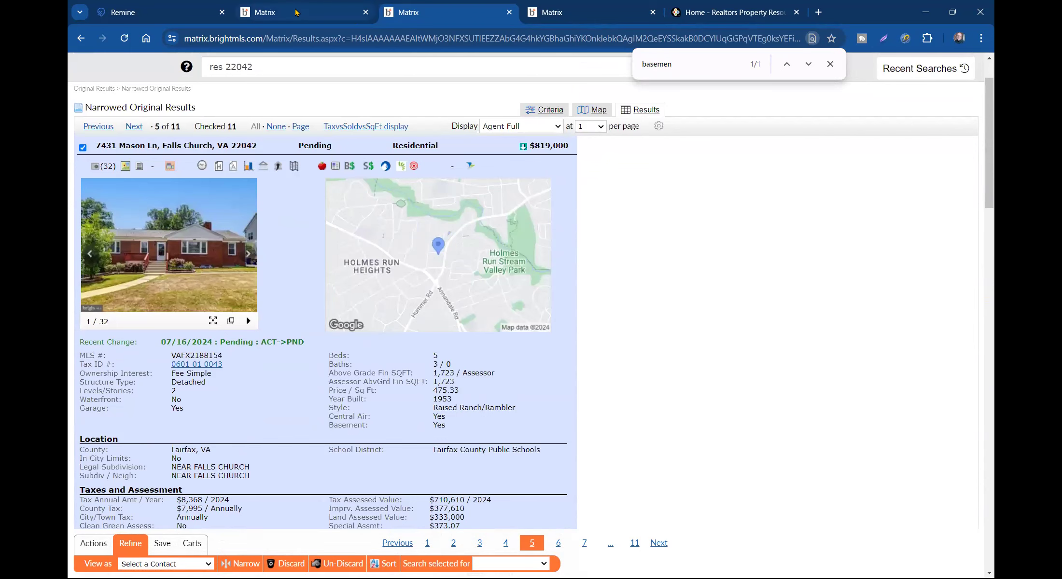
click(203, 246)
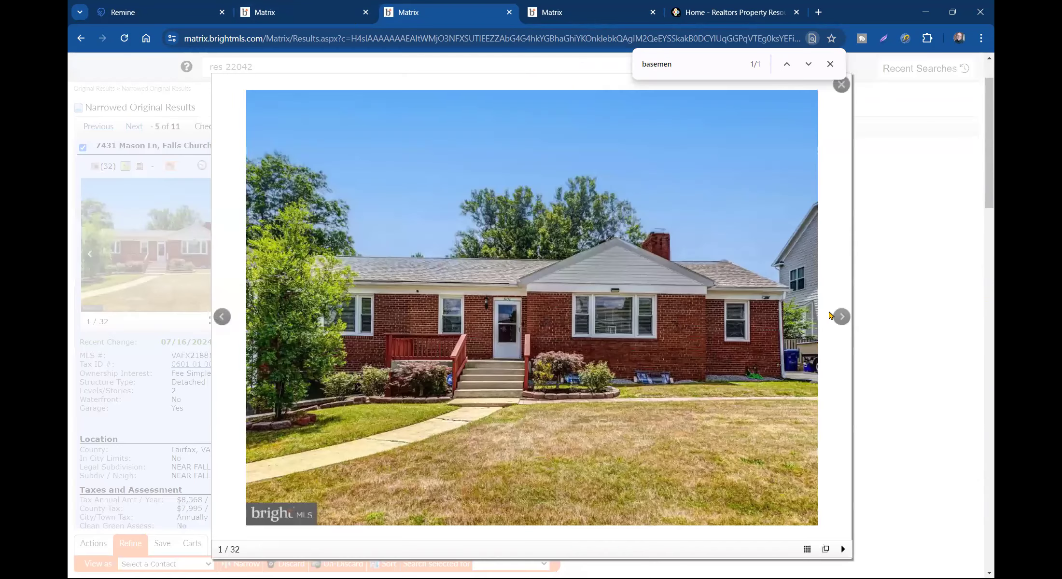
click(844, 319)
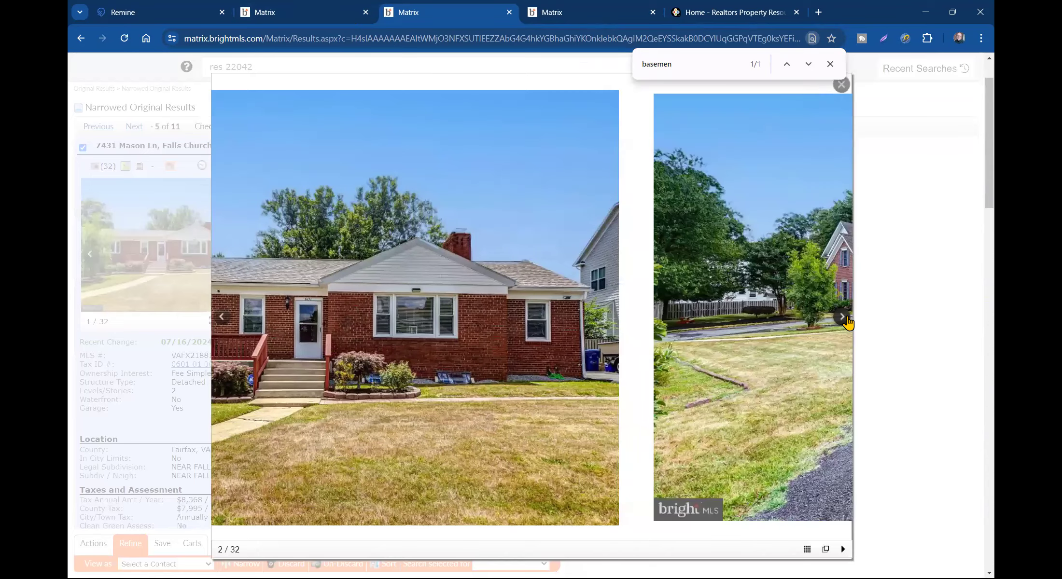
click(845, 320)
click(842, 317)
click(843, 317)
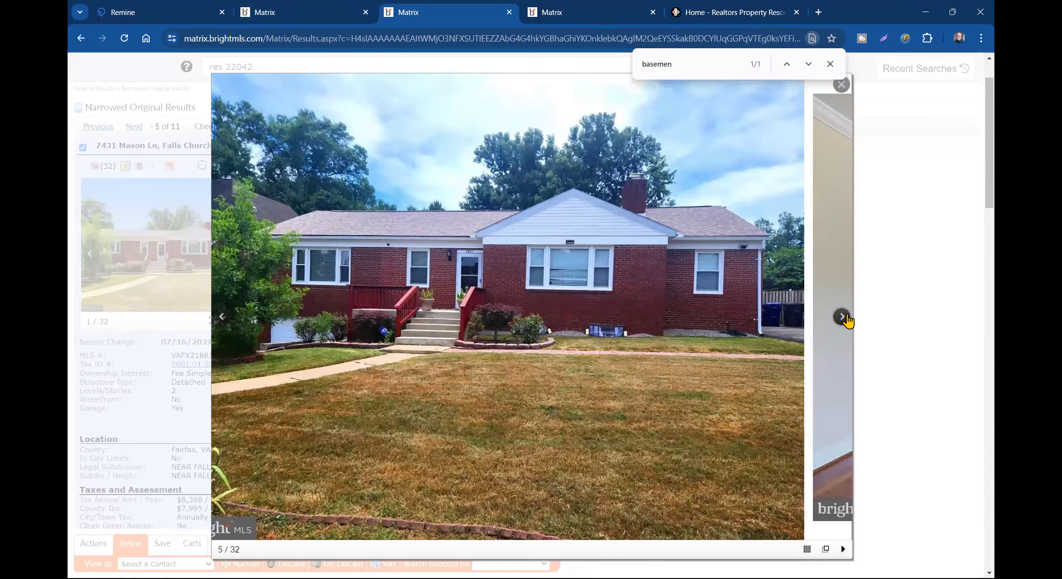
click(844, 317)
click(844, 317)
click(843, 318)
click(844, 317)
click(844, 317)
click(843, 317)
click(844, 317)
click(844, 317)
click(844, 317)
click(844, 318)
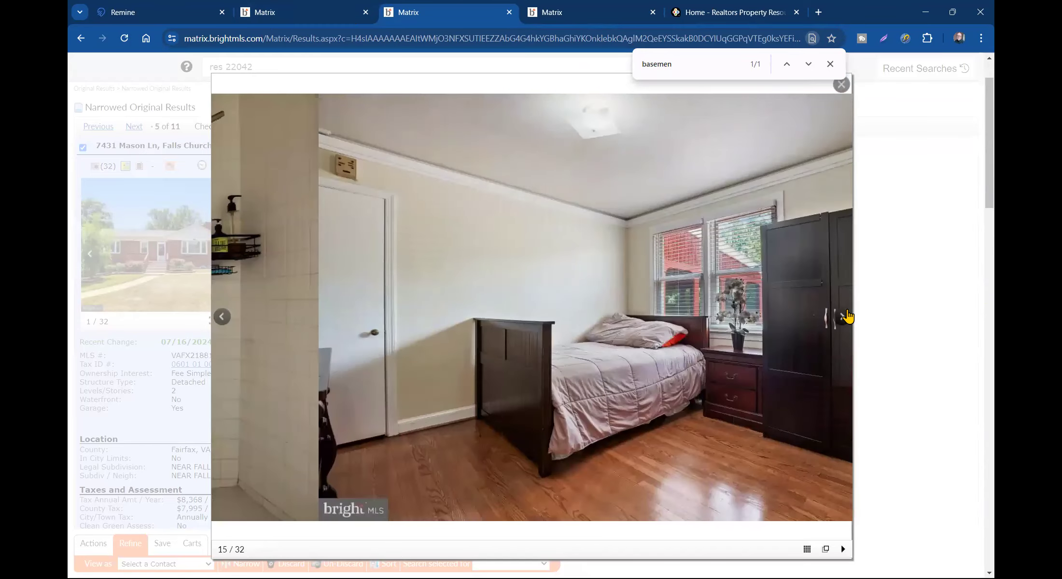
click(843, 317)
click(843, 317)
click(844, 318)
click(844, 317)
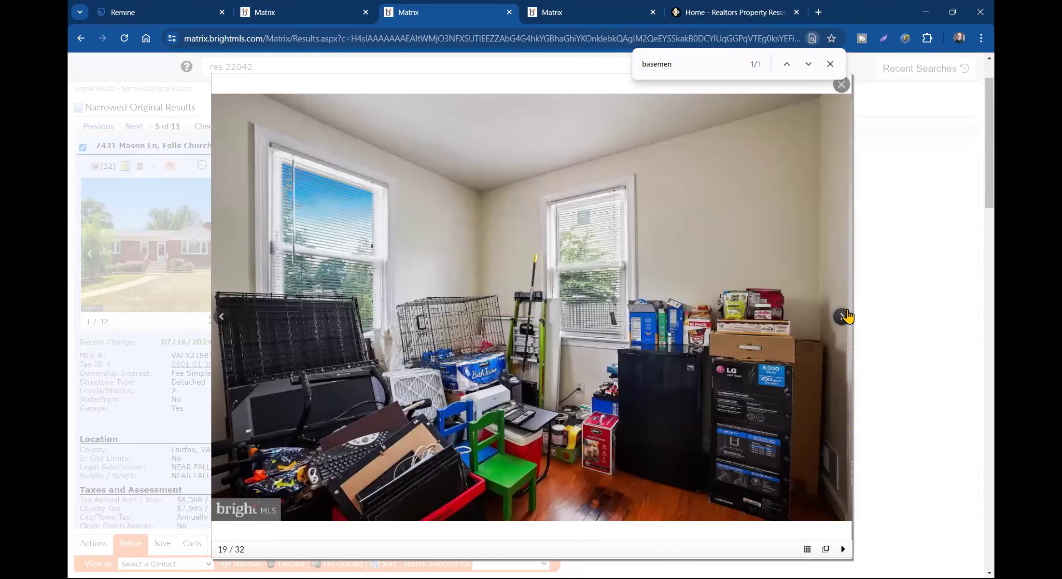
click(844, 317)
click(847, 316)
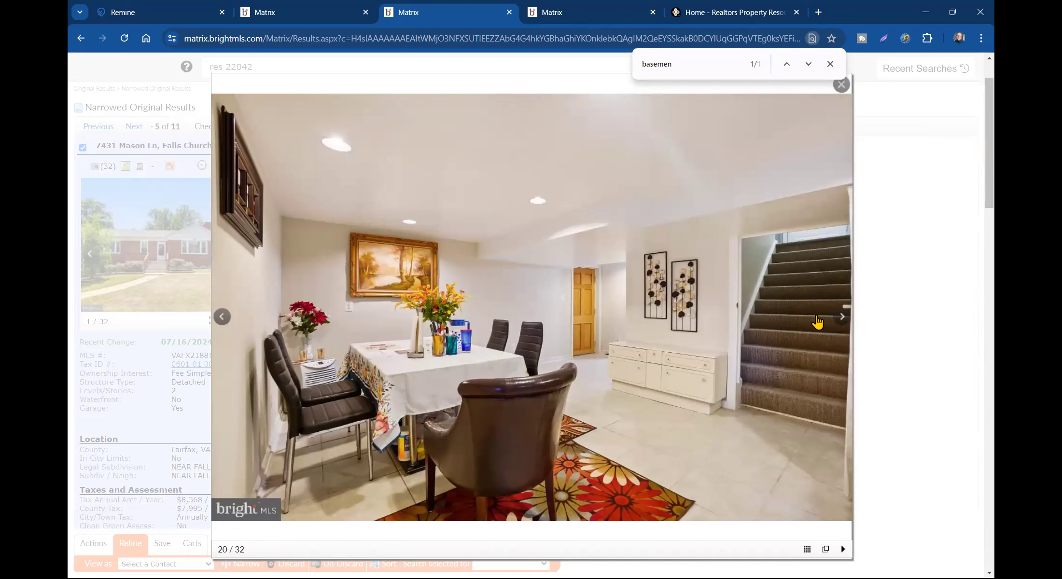
click(842, 317)
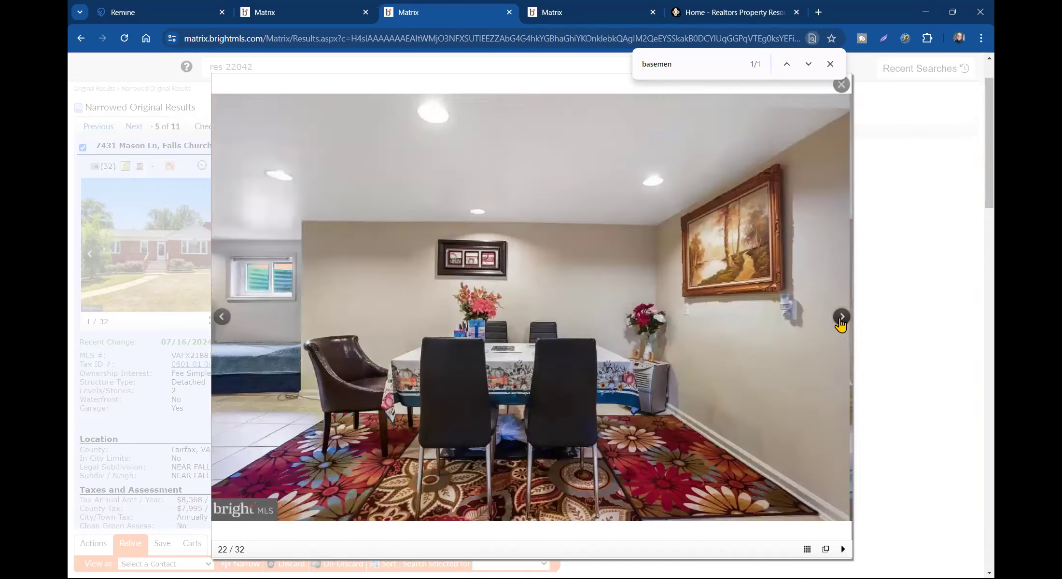
click(842, 317)
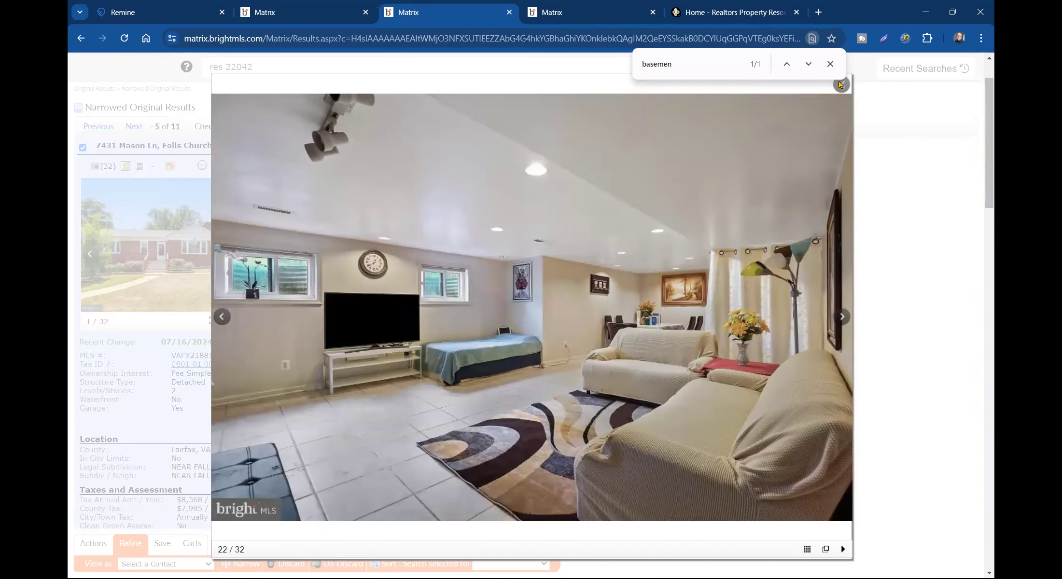
click(904, 196)
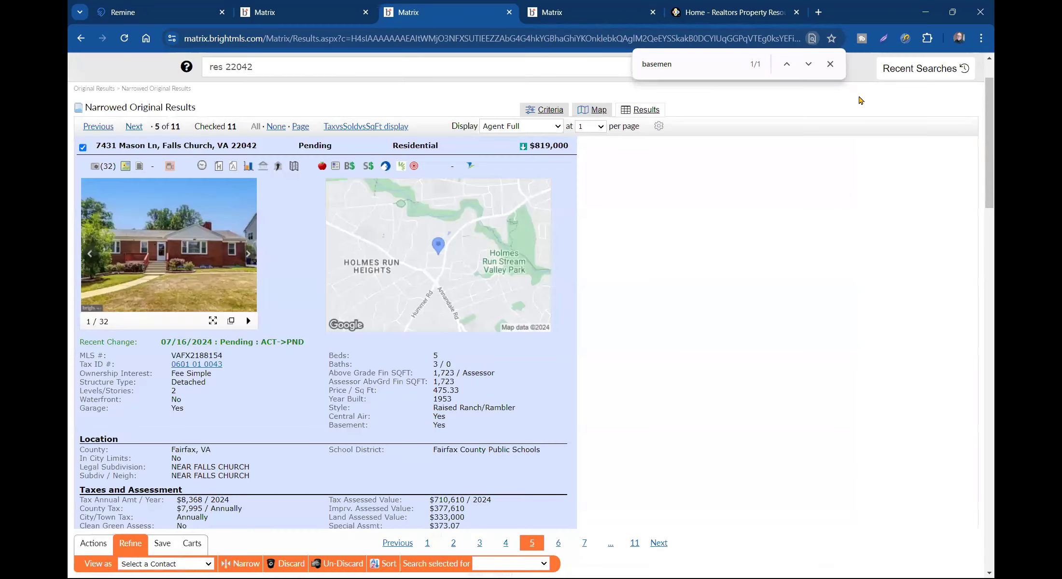
- Close the page search and check the 1,723 above-grade square footage in the listing details
click(830, 63)
click(189, 254)
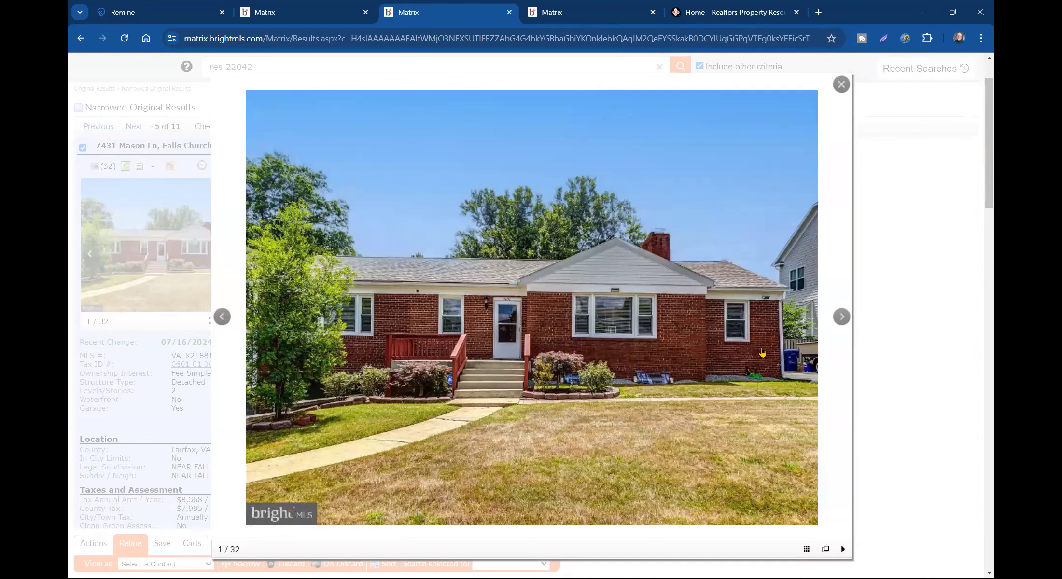
click(840, 85)
scroll(425, 292, down, 4)
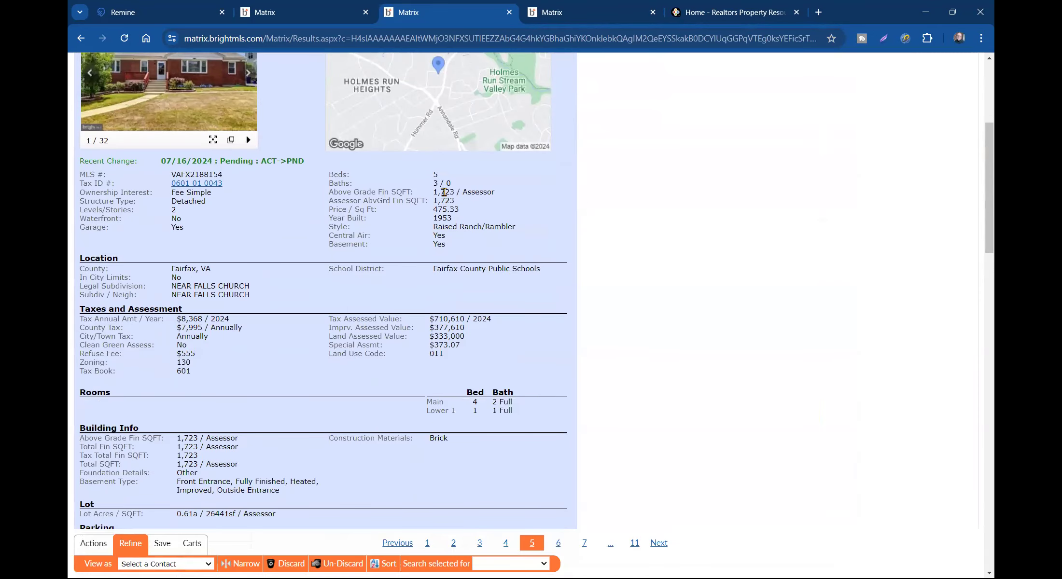
triple_click(443, 191)
click(296, 328)
scroll(252, 288, up, 3)
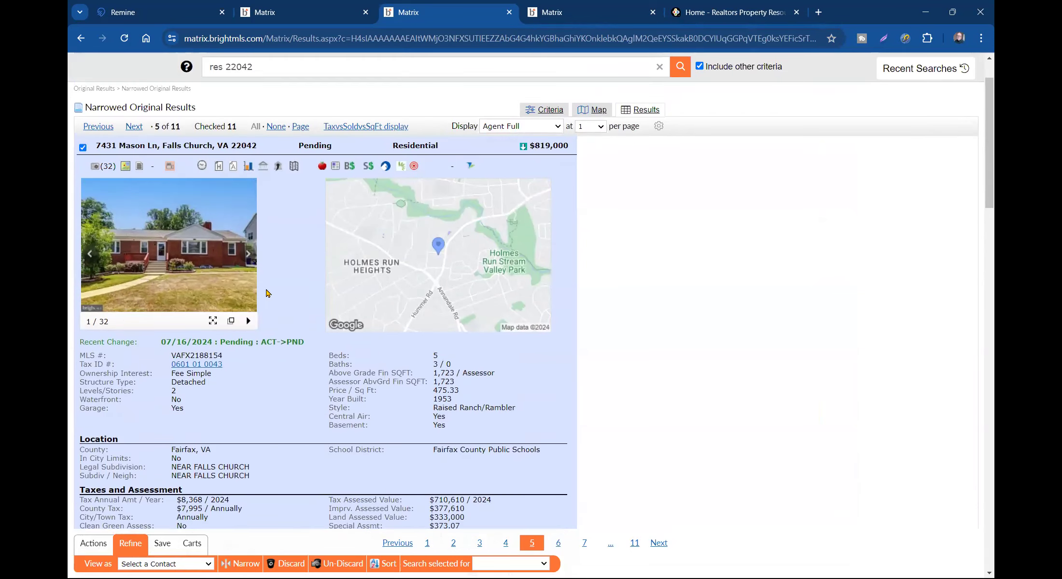
click(331, 130)
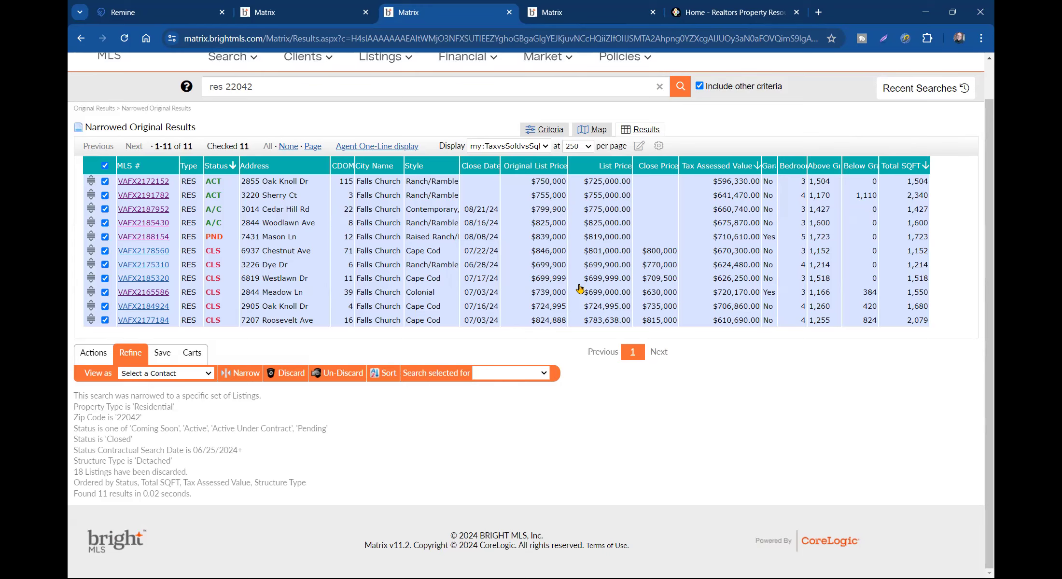
click(614, 13)
scroll(461, 217, up, 5)
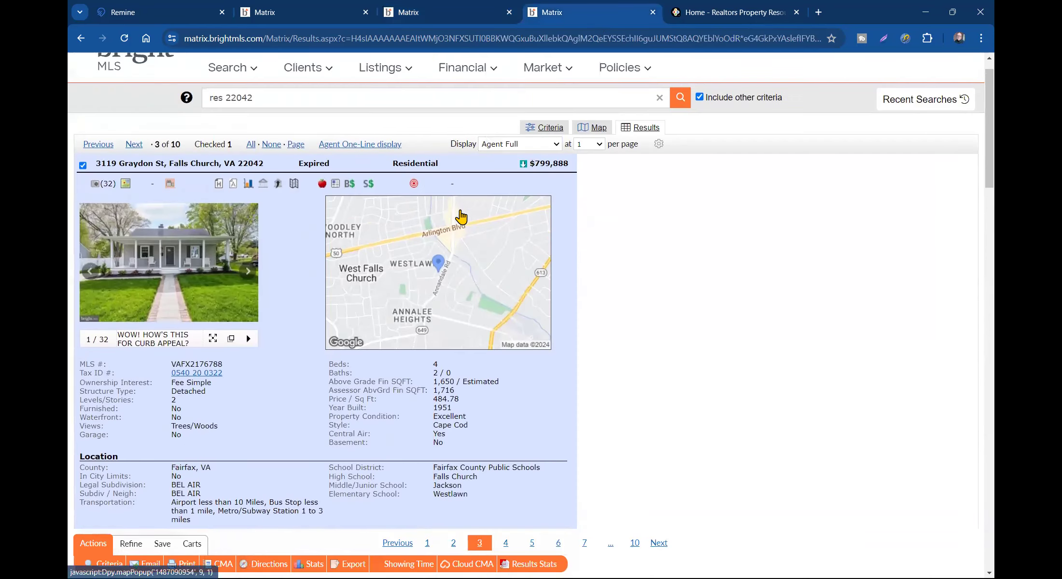
scroll(273, 357, down, 1)
double_click(212, 333)
right_click(213, 332)
click(254, 348)
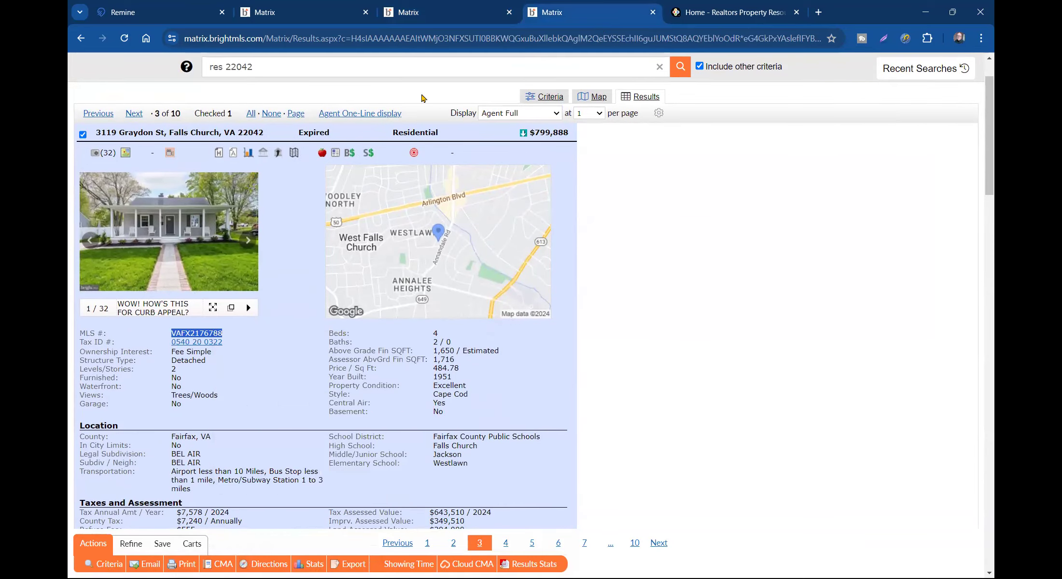
click(425, 12)
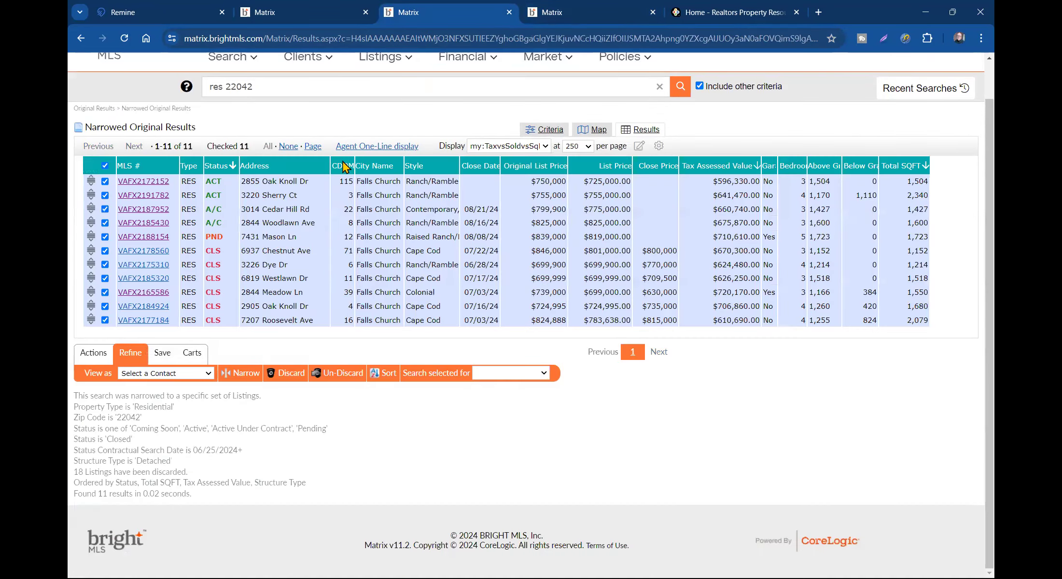
click(111, 357)
- Start a CMA from the checked listings for the chosen contact
click(228, 383)
click(251, 262)
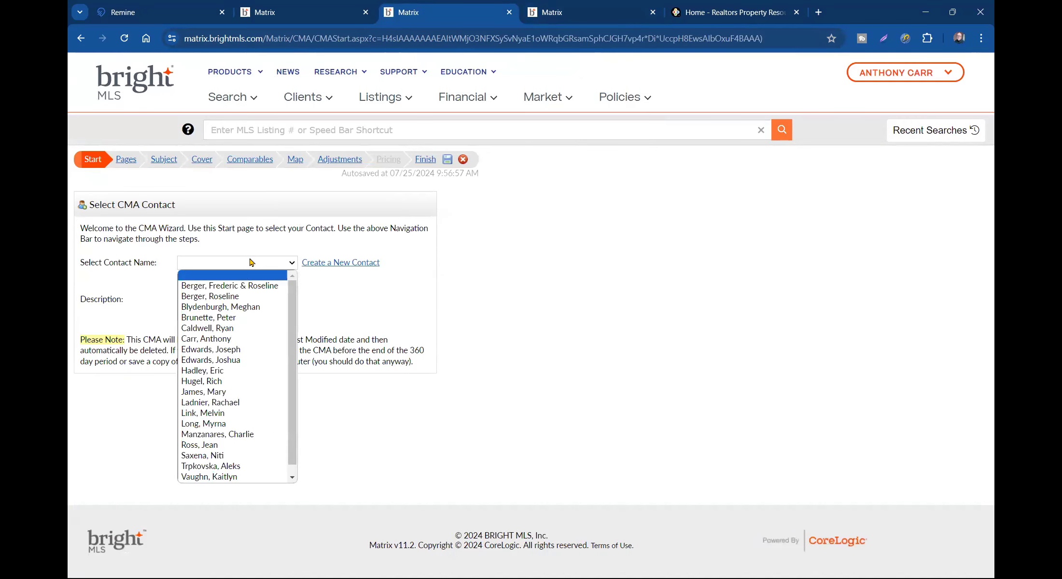
click(227, 338)
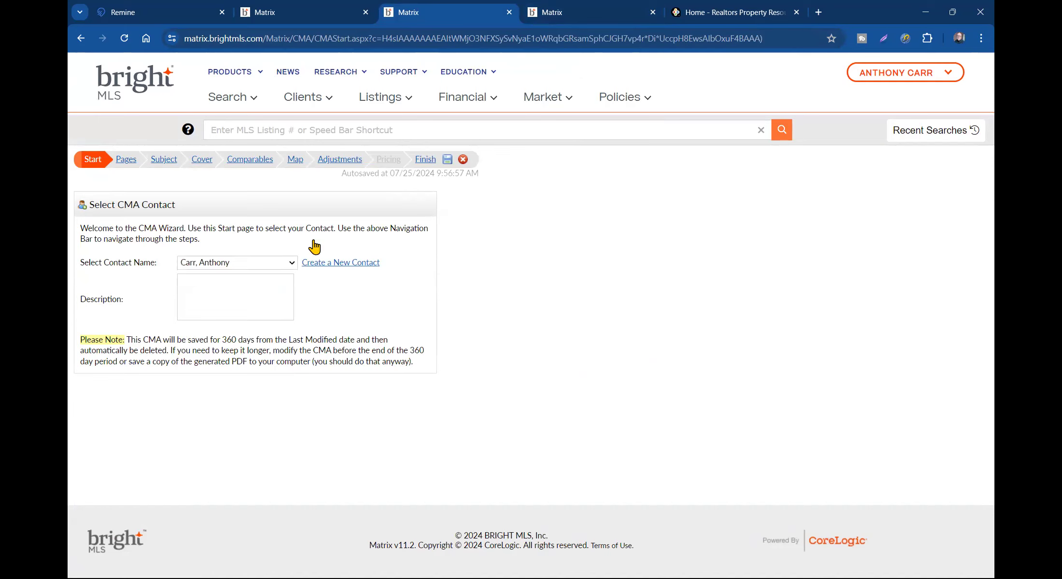
- Auto-fill the CMA subject property from cross property listing ID VAFX2176788
click(127, 160)
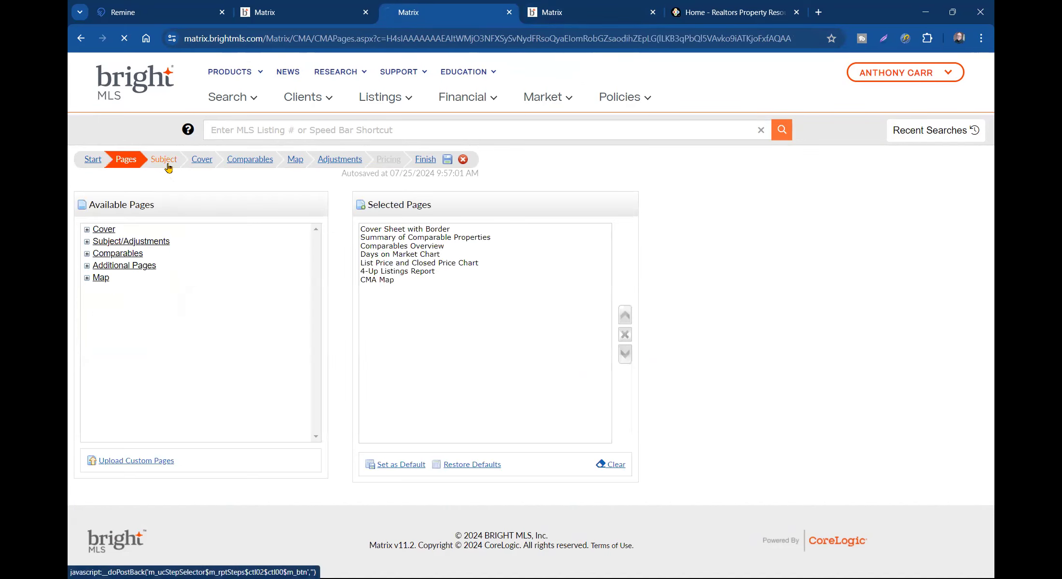
click(164, 159)
click(324, 263)
key(ctrl+v)
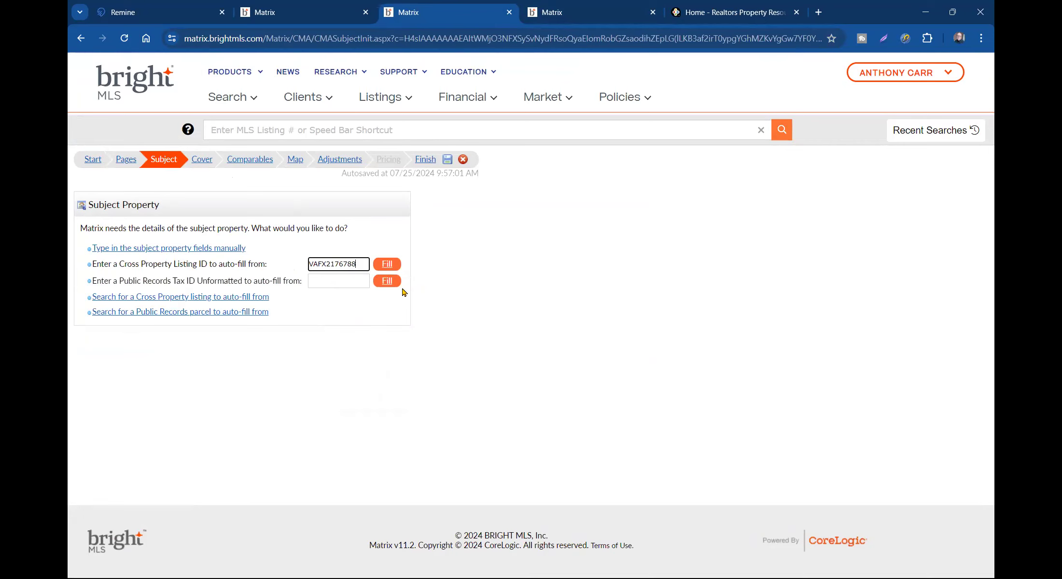
click(387, 264)
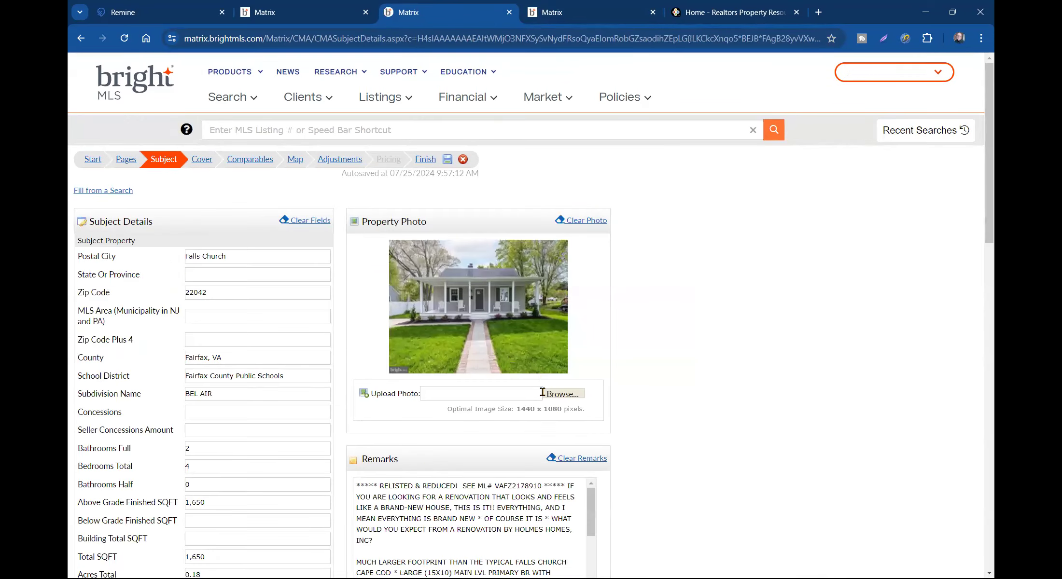
scroll(545, 403, down, 6)
scroll(543, 403, up, 6)
click(197, 269)
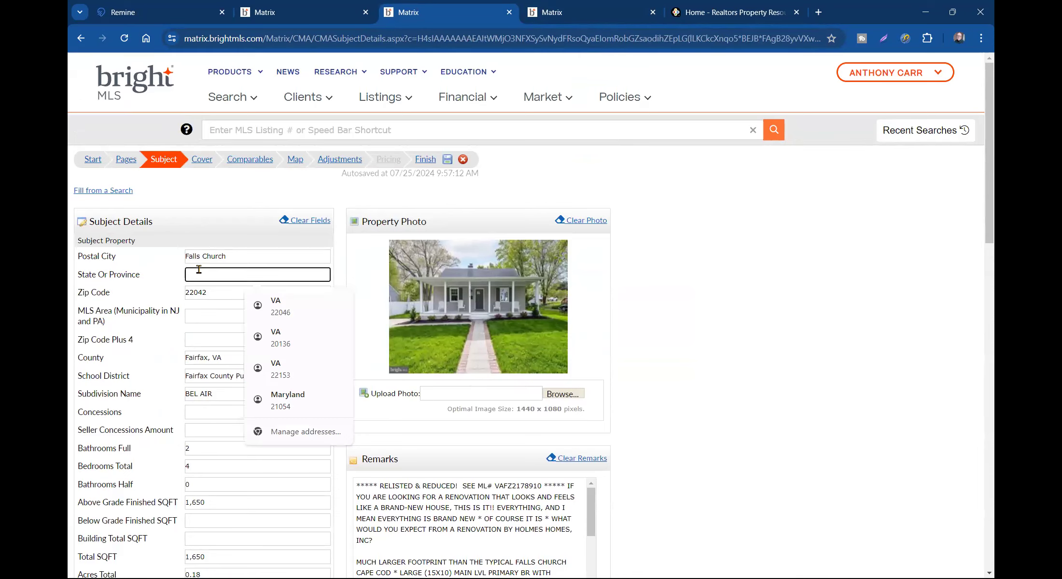
- Enter state VA, autofill the cover contact's address and phone, then open the Comparables step
text(VA)
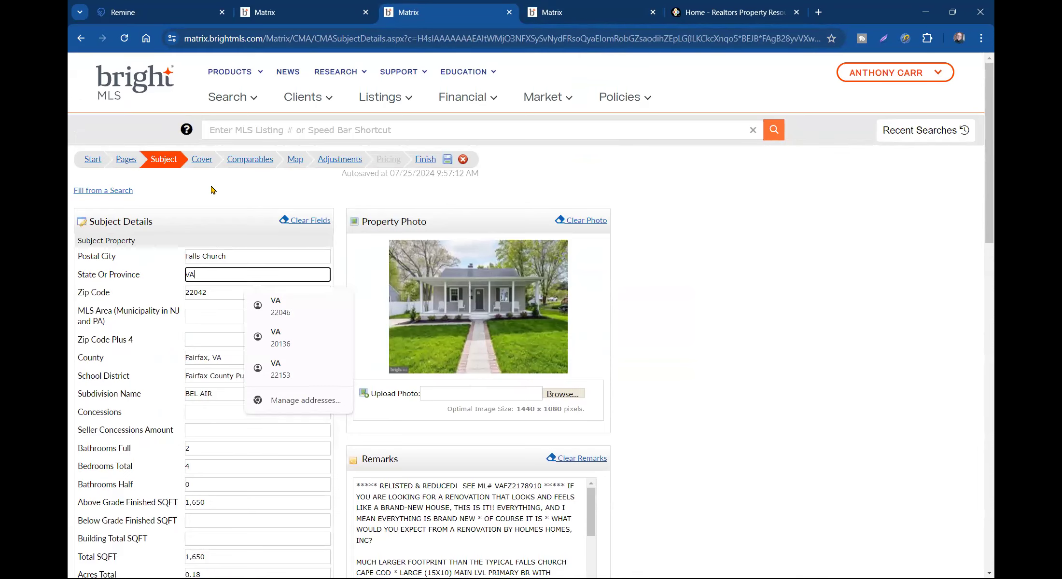
click(203, 161)
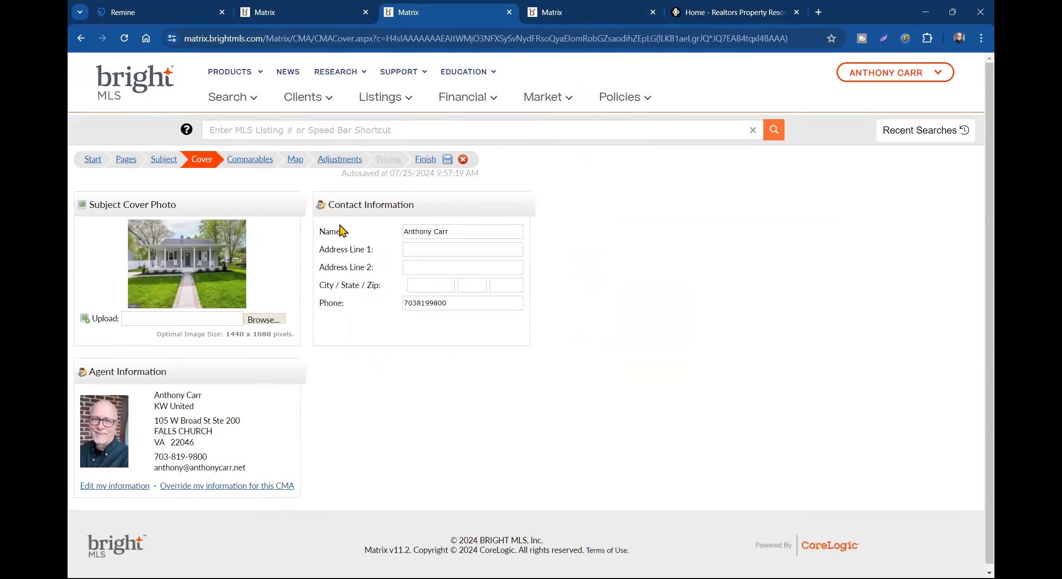
click(433, 249)
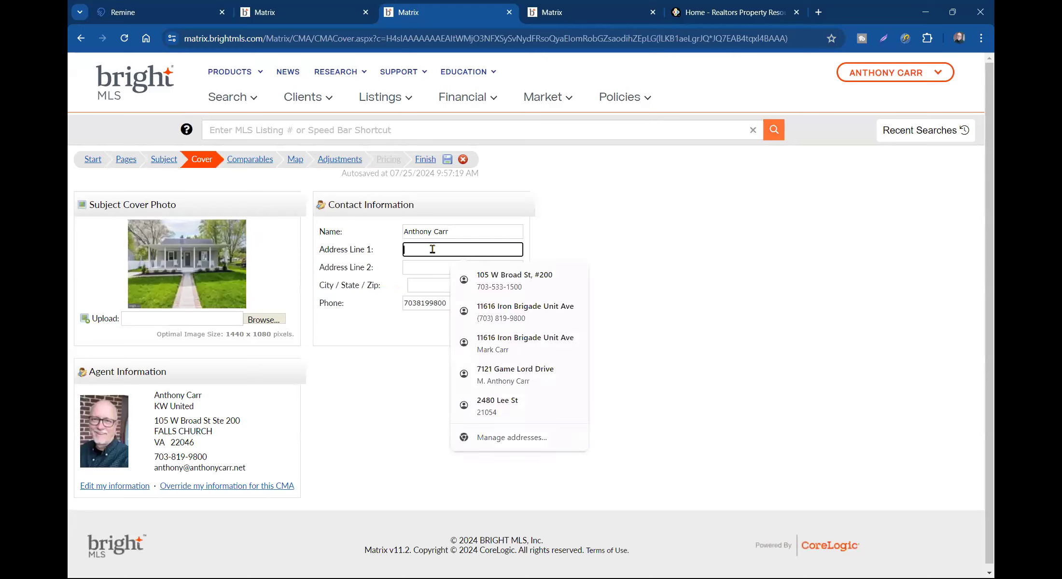
click(467, 276)
click(546, 358)
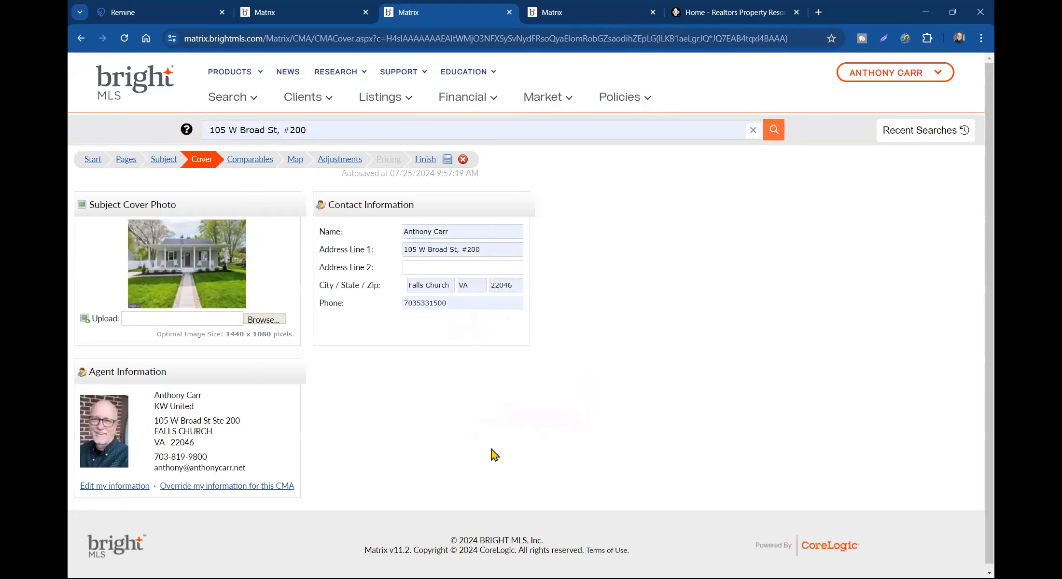
click(248, 161)
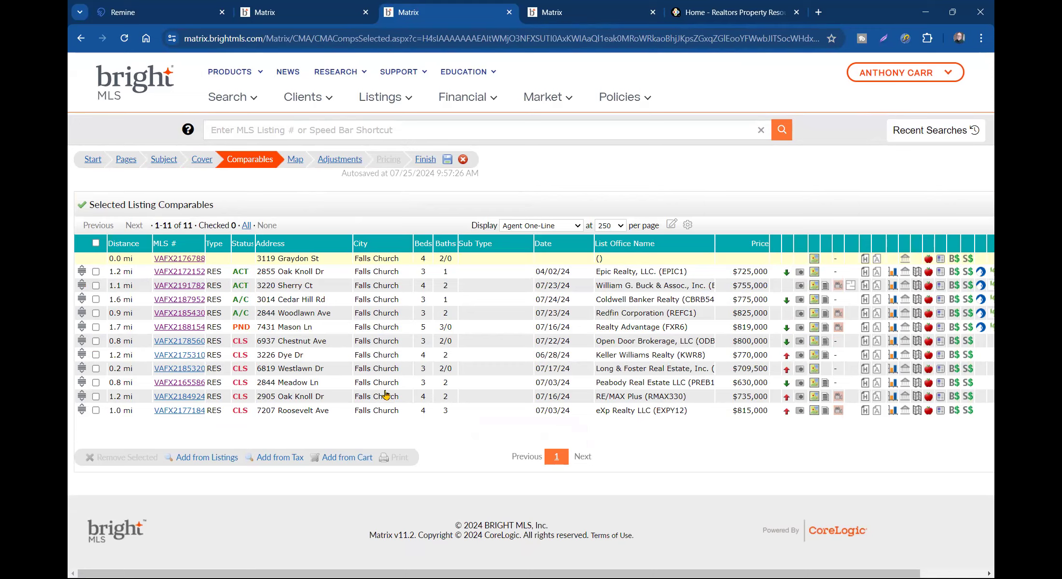
- Sort the 11 comparables by distance, then by status, and preview them on the CMA map
click(128, 248)
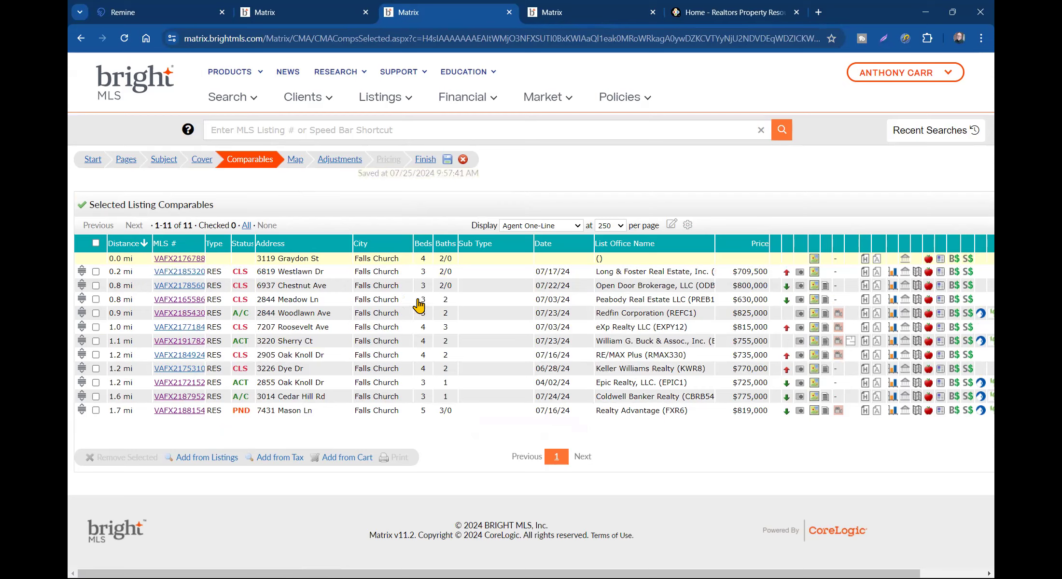
click(243, 249)
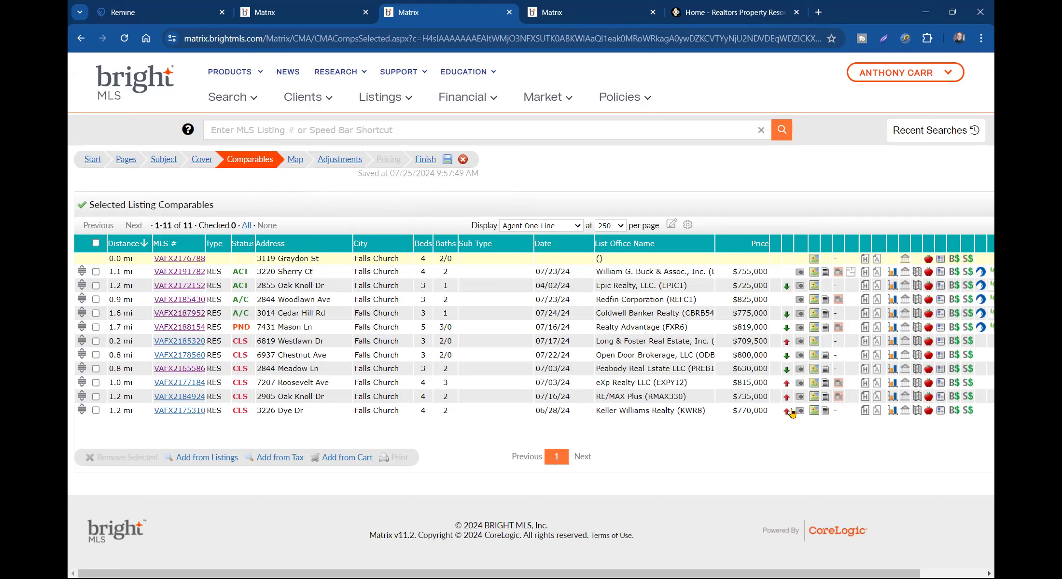
click(295, 160)
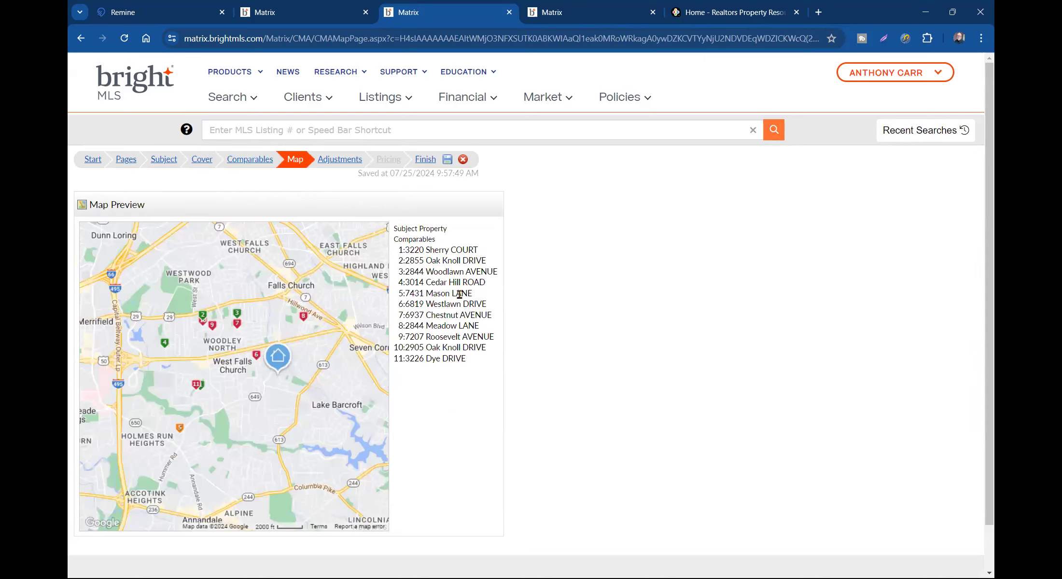
click(253, 163)
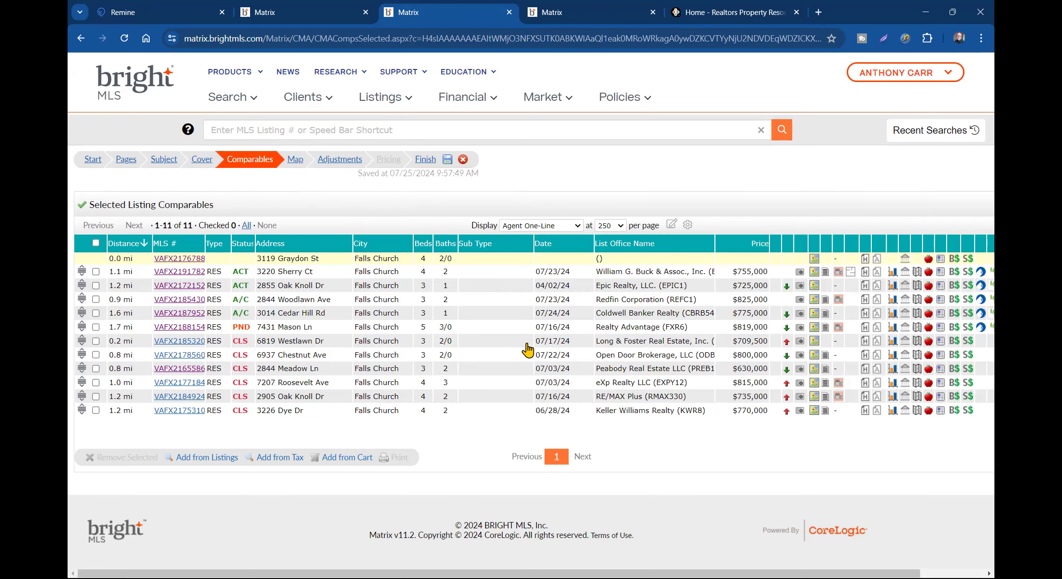
click(280, 329)
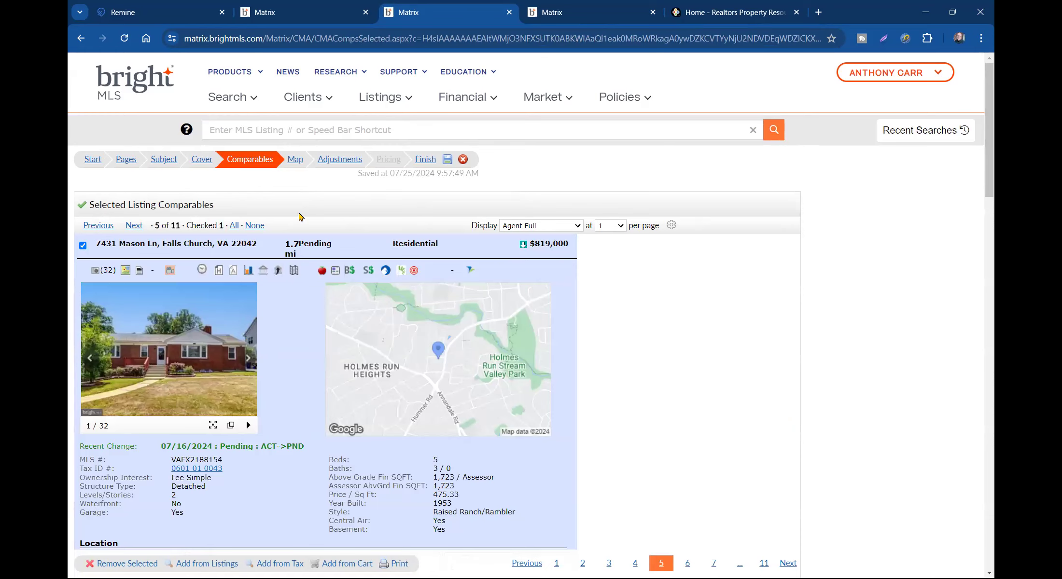
click(293, 161)
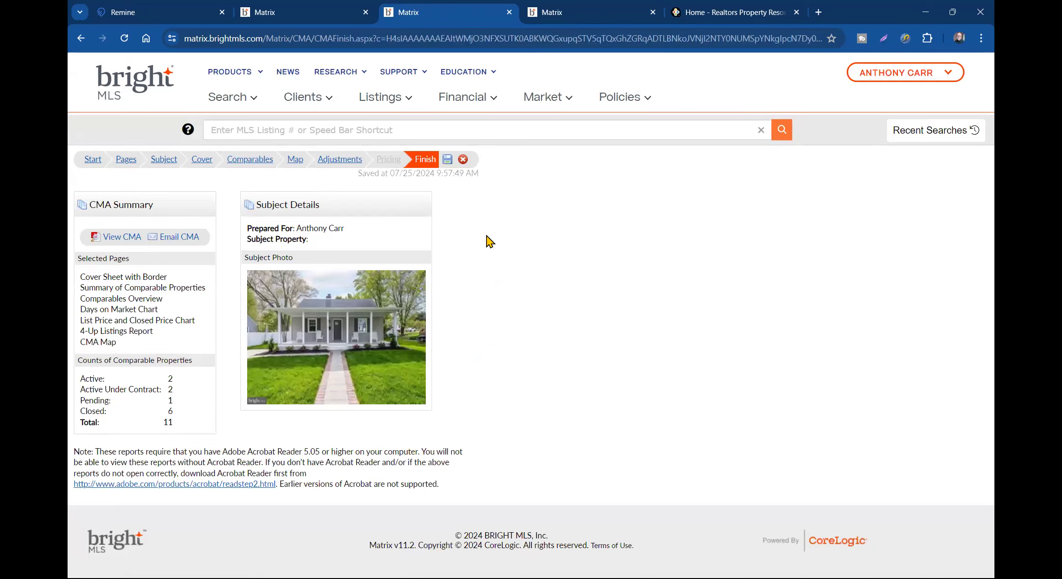
- Generate the CMA and open it as the 10-page PDF Report6592Jul25.pdf
click(116, 237)
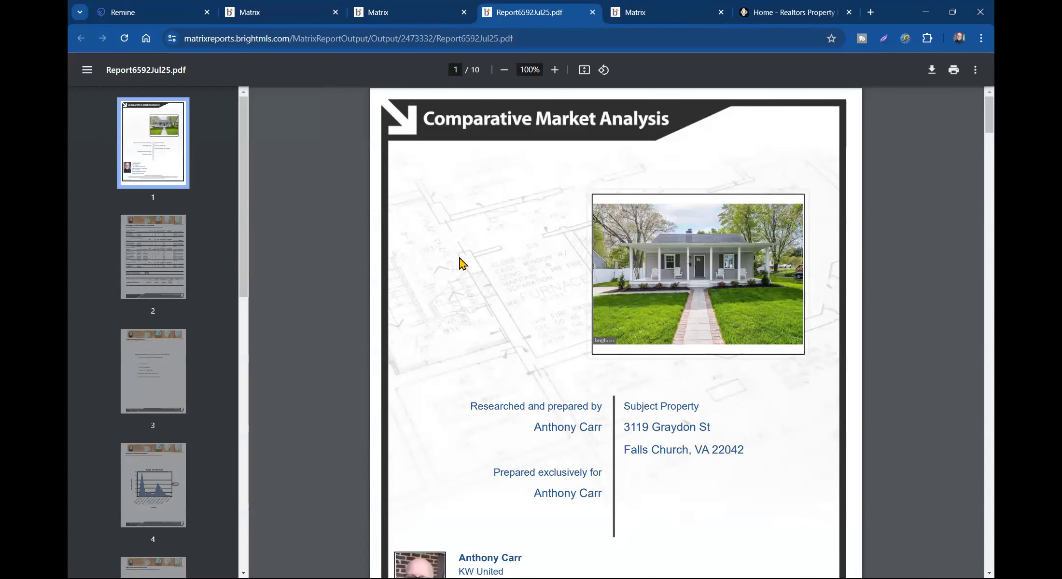
- Scroll the CMA PDF to page 2's comparables summary: median $770,000, average $759,864 across 11 listings
scroll(539, 338, down, 6)
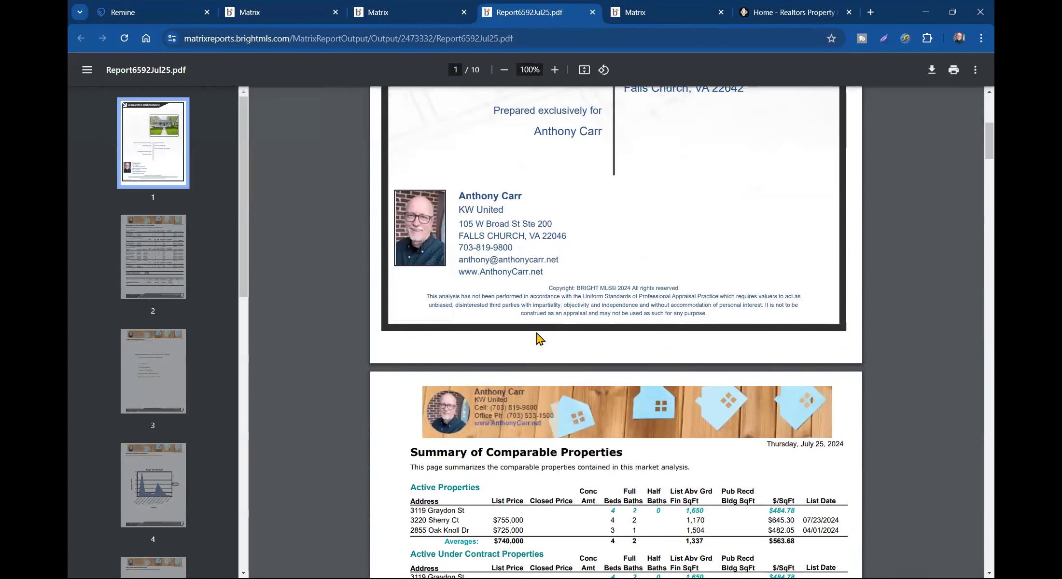
scroll(539, 338, down, 4)
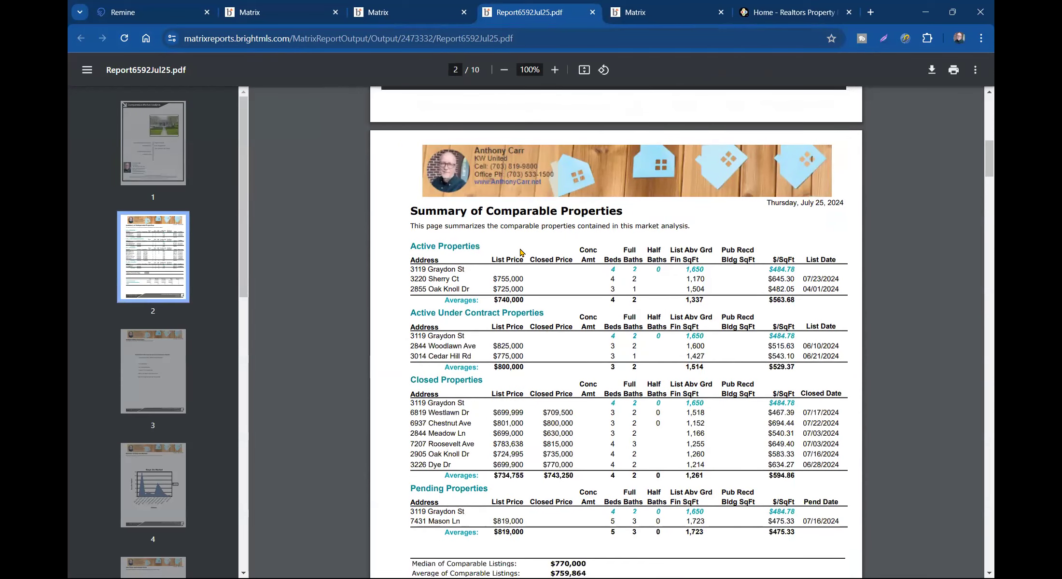
scroll(473, 307, down, 2)
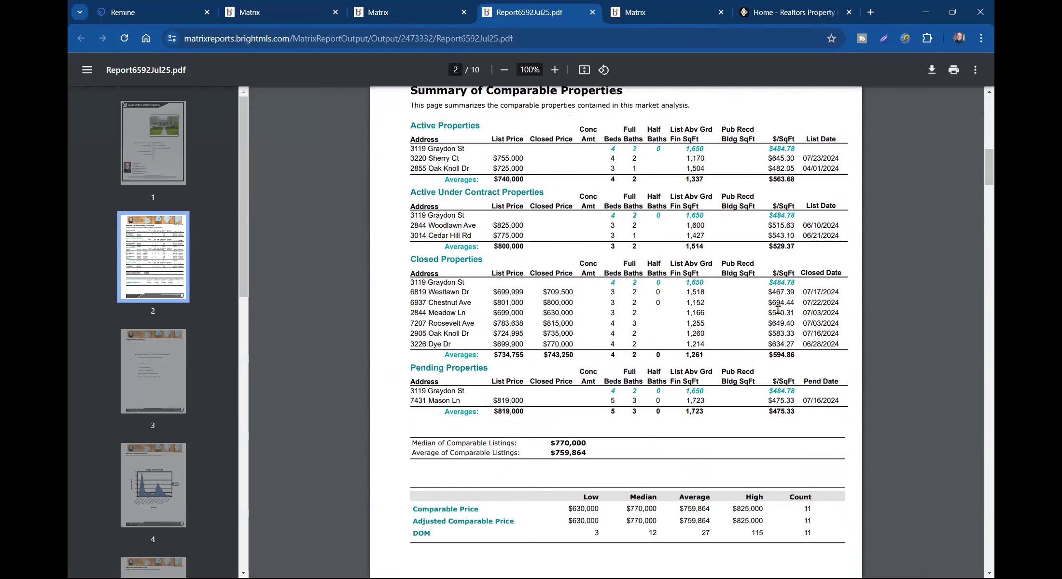
scroll(505, 193, up, 1)
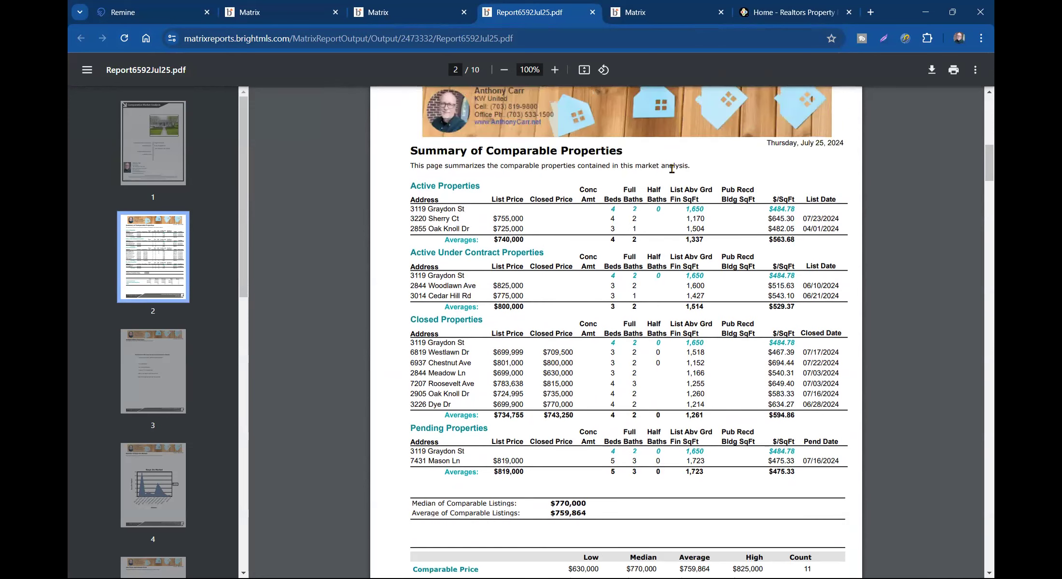
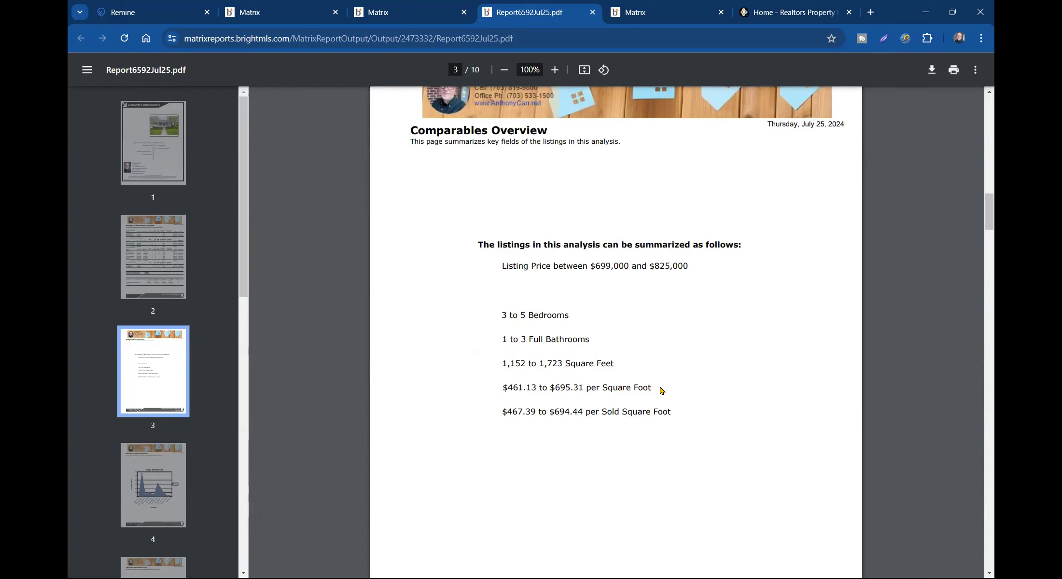
- Scroll the CMA PDF through the summary and charts to page 7's comparables table, briefly selecting its text
scroll(661, 390, down, 8)
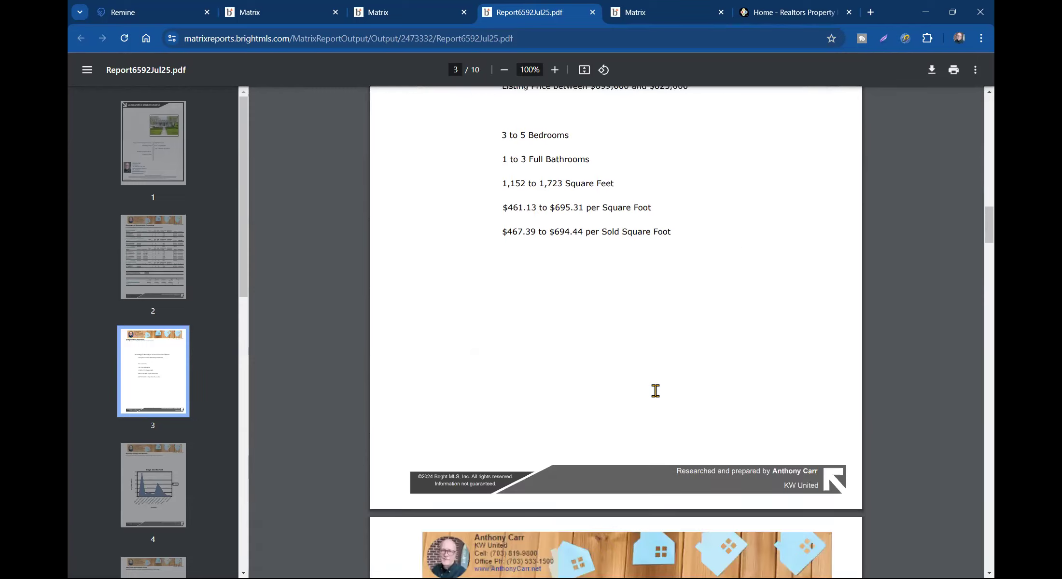
scroll(653, 396, down, 6)
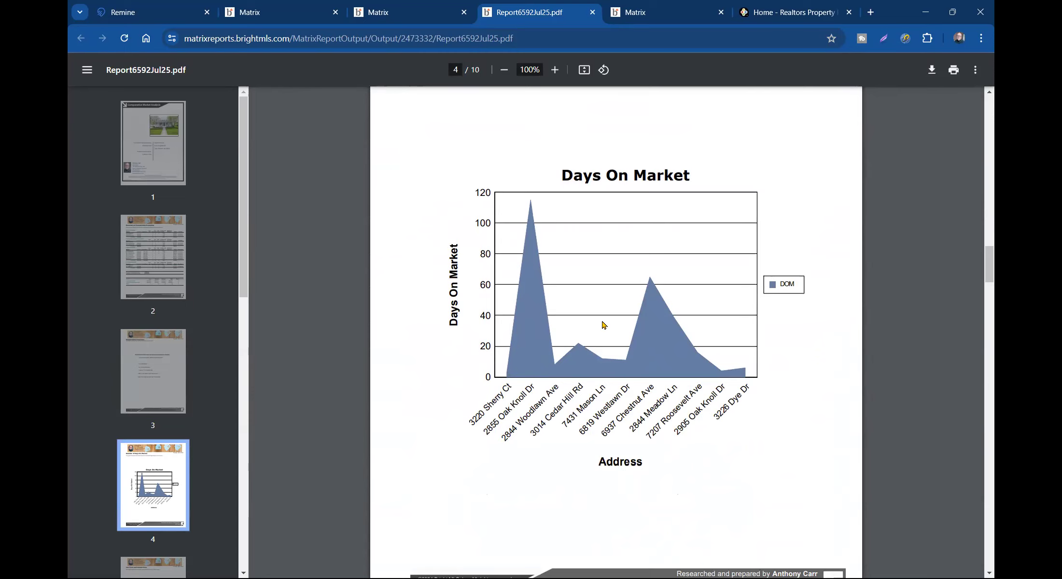
scroll(603, 324, down, 12)
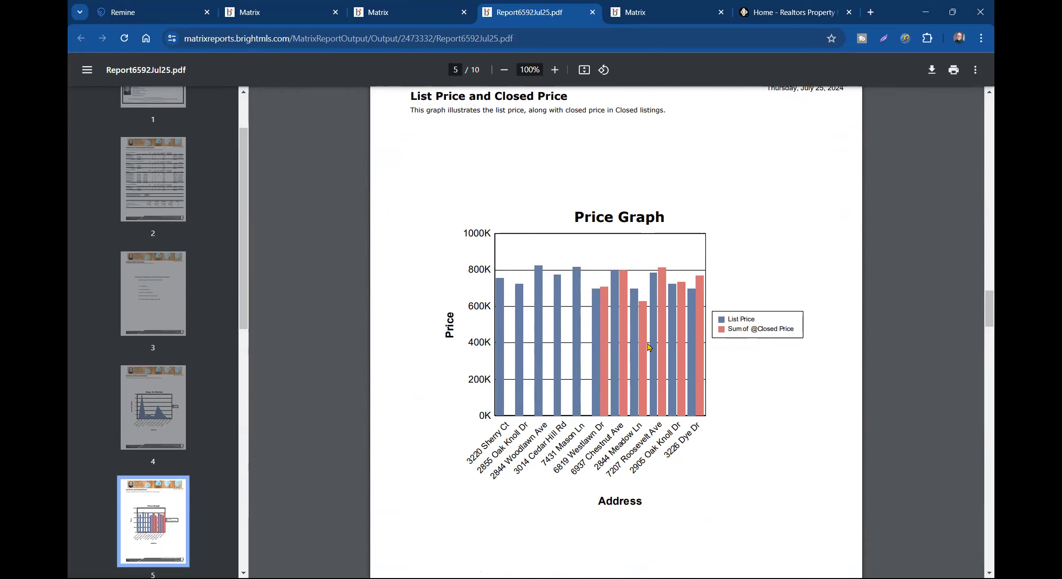
scroll(648, 348, down, 10)
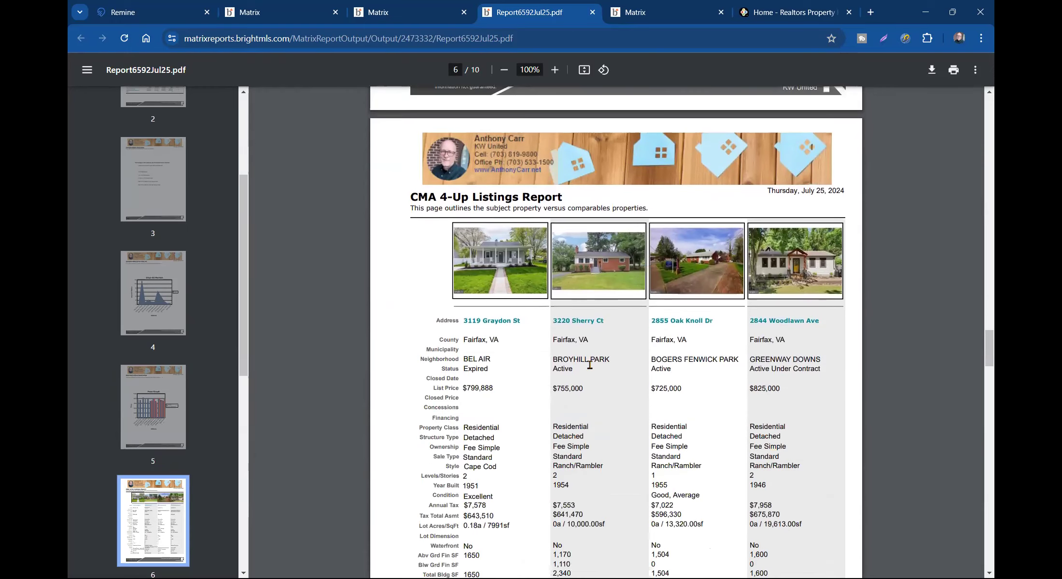
scroll(500, 308, down, 3)
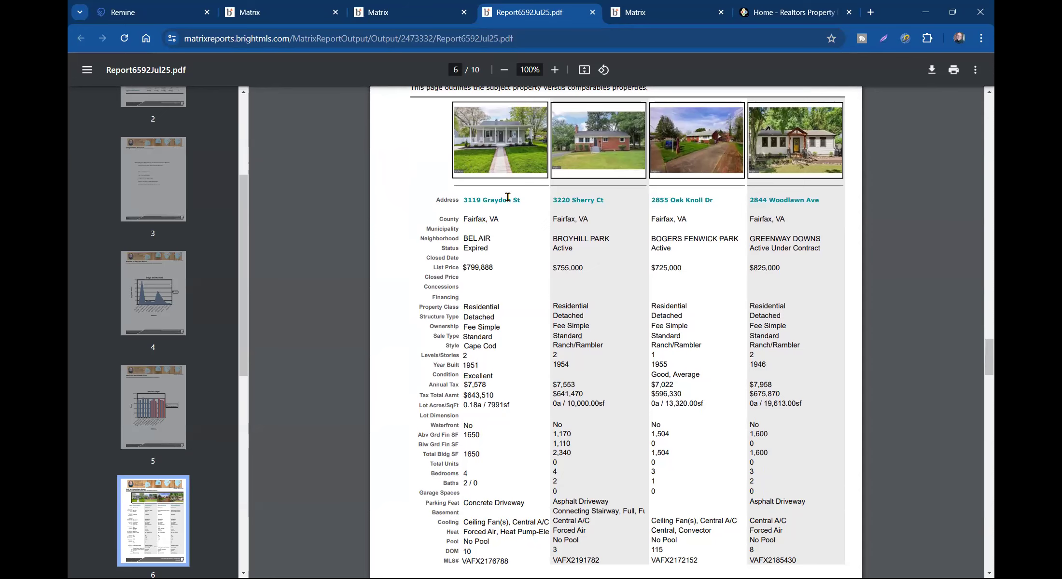
scroll(505, 281, down, 10)
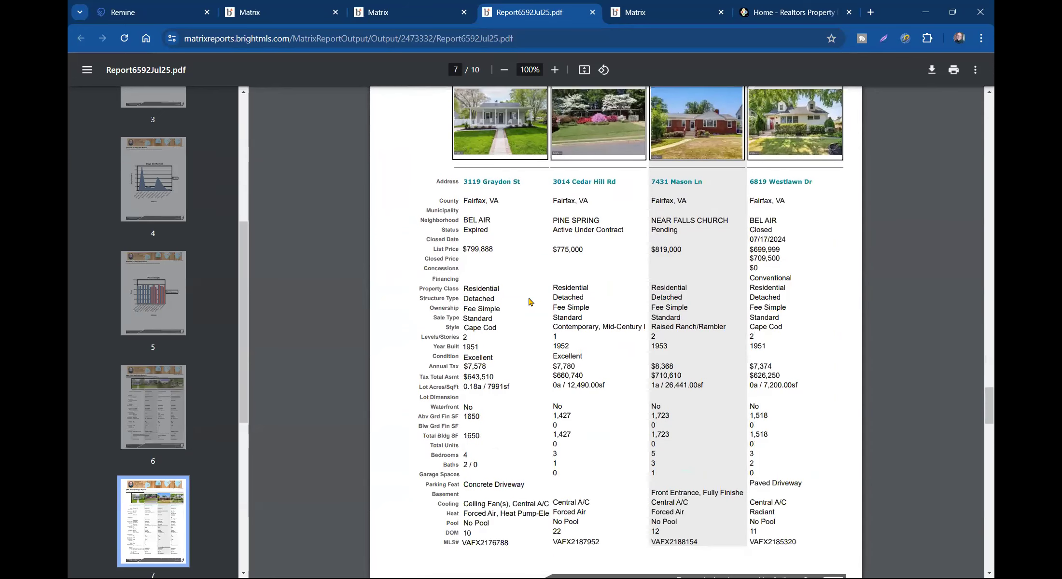
scroll(488, 319, down, 10)
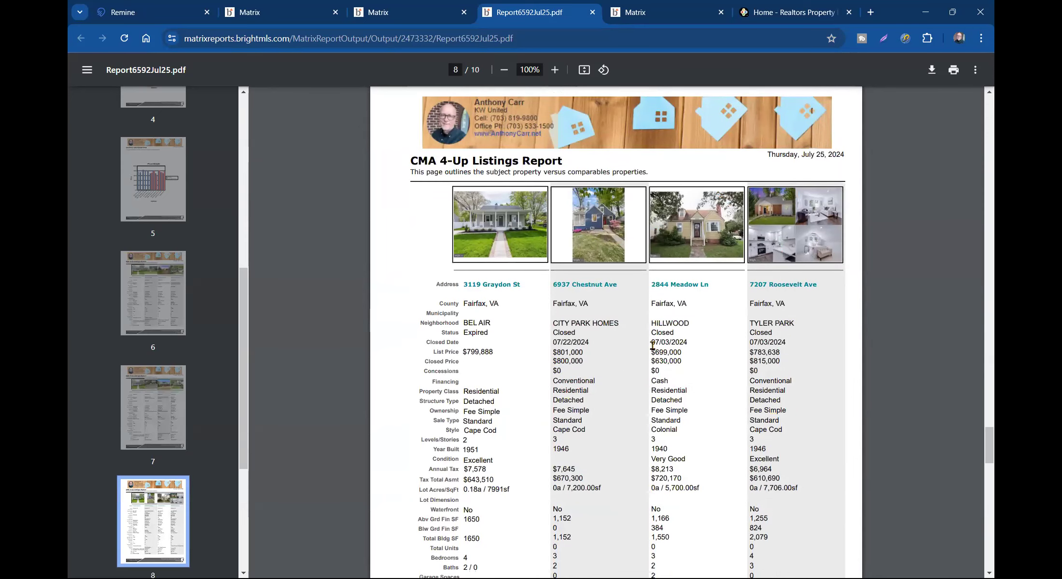
scroll(642, 346, up, 10)
drag(471, 252, 784, 249)
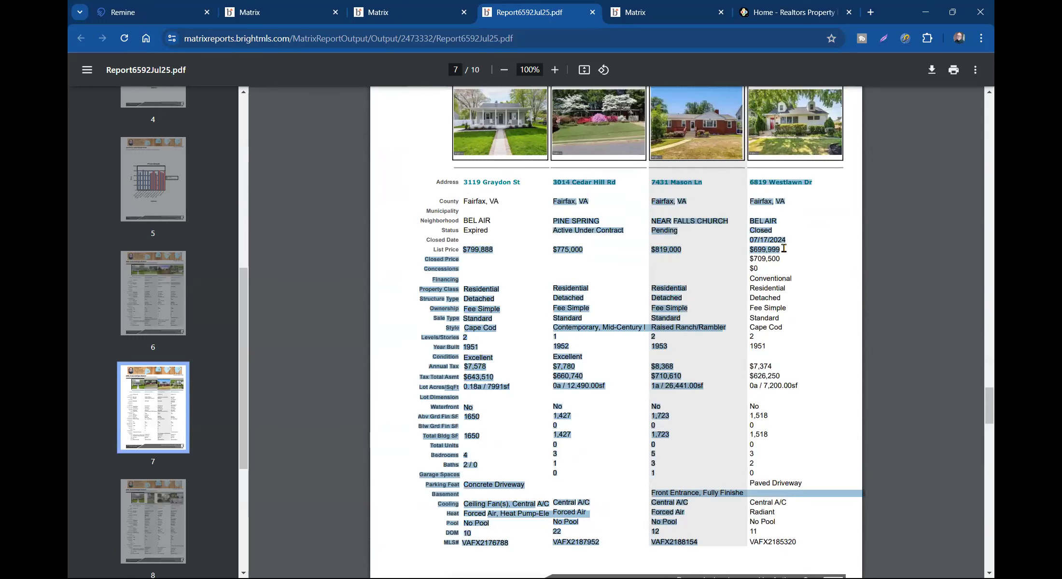
click(789, 254)
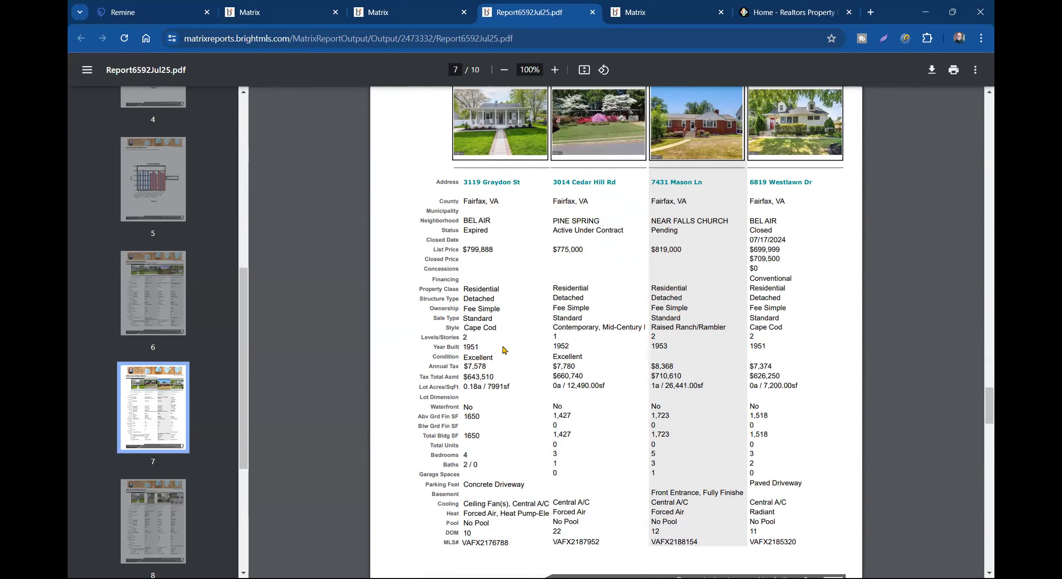
- Continue through the 4-Up comparable pages to the final CMA Map of 11 comparables
scroll(708, 337, down, 3)
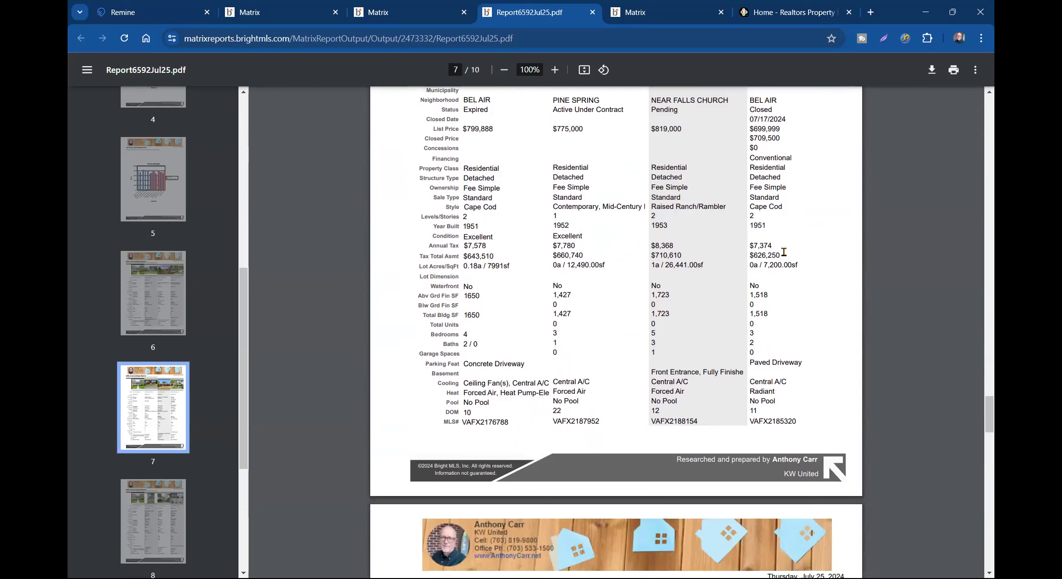
scroll(511, 310, down, 10)
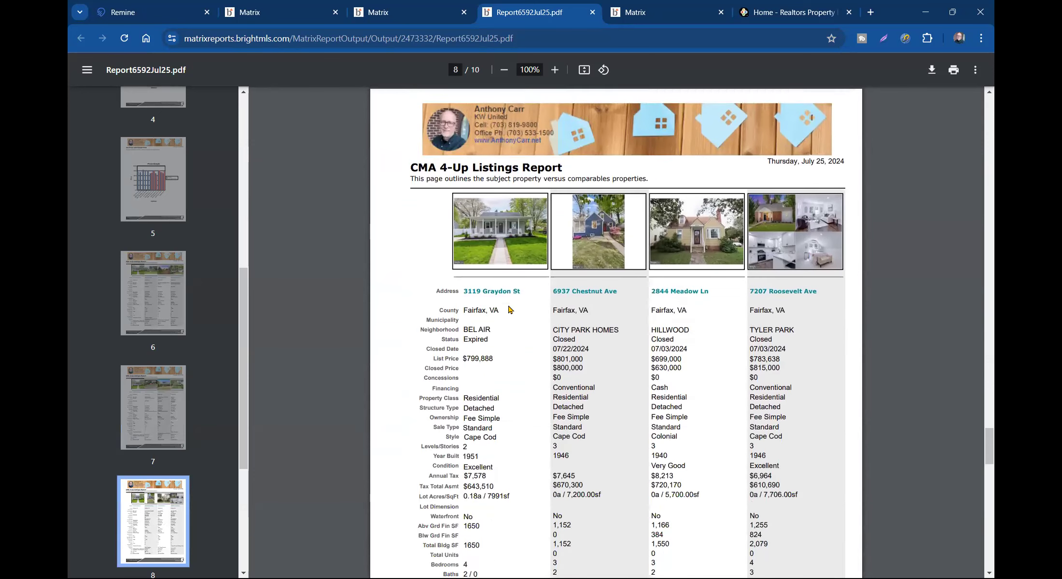
scroll(509, 309, down, 2)
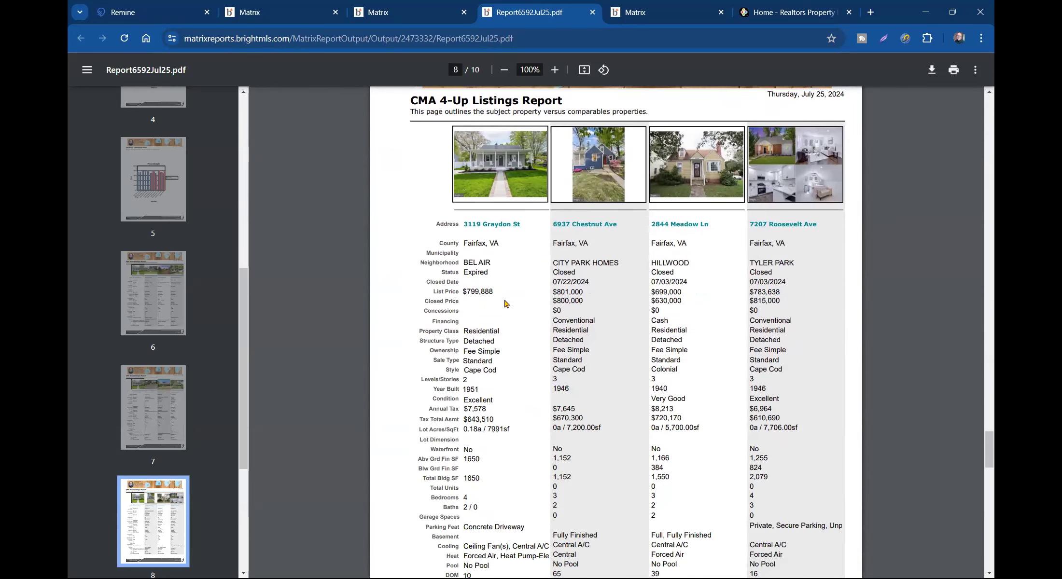
scroll(511, 297, down, 15)
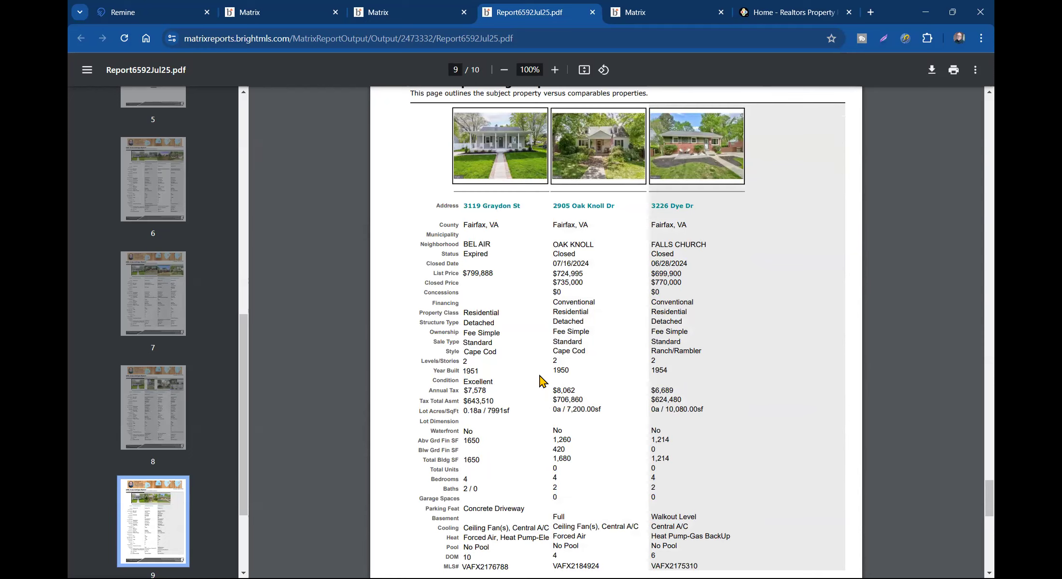
scroll(540, 381, down, 12)
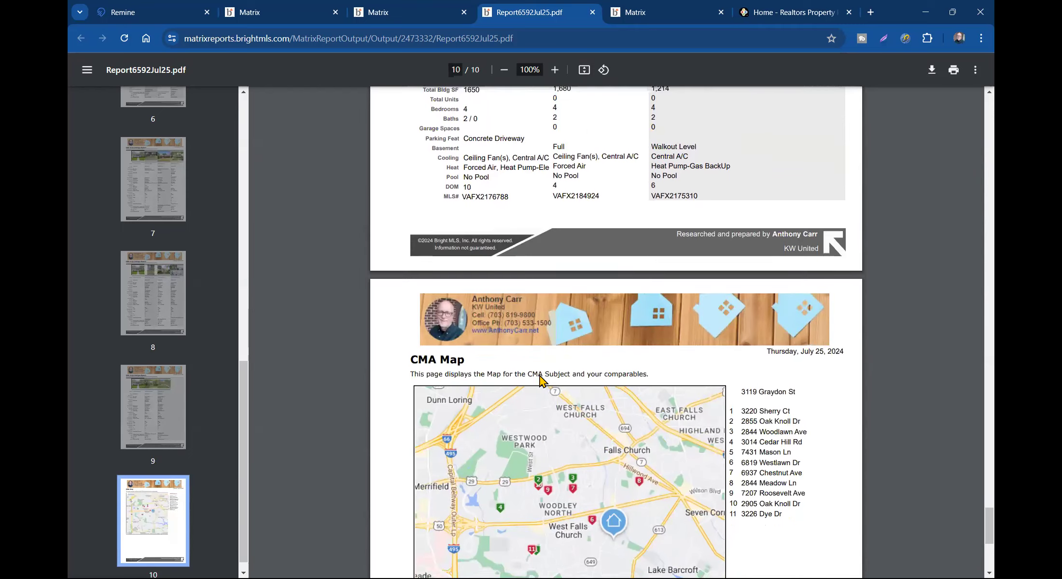
scroll(554, 376, down, 2)
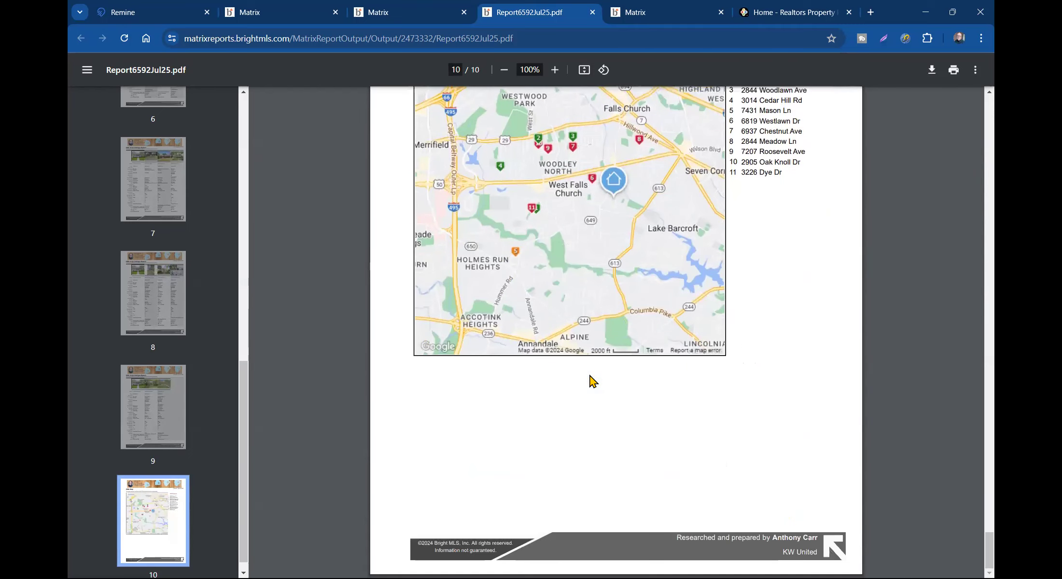
- Look over the Matrix listing results, CMA wizard start and CMA finish tabs, then return to the CMA PDF
click(645, 18)
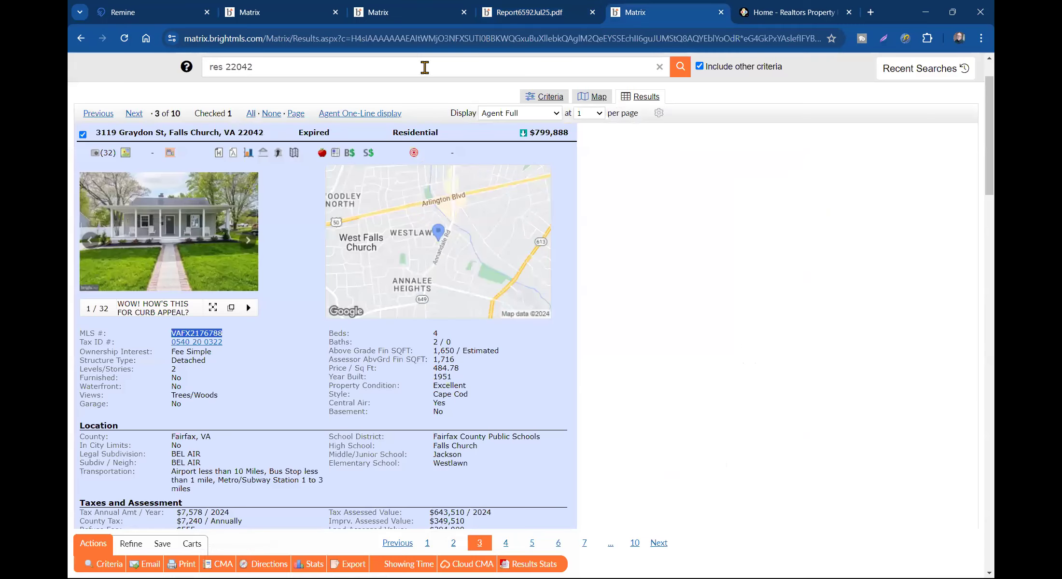
click(344, 12)
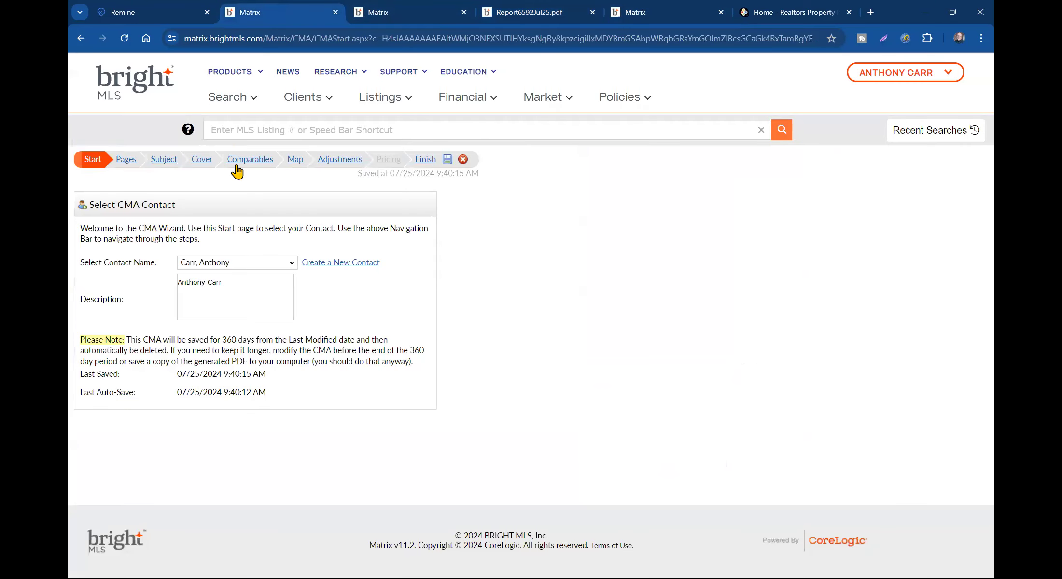
click(405, 14)
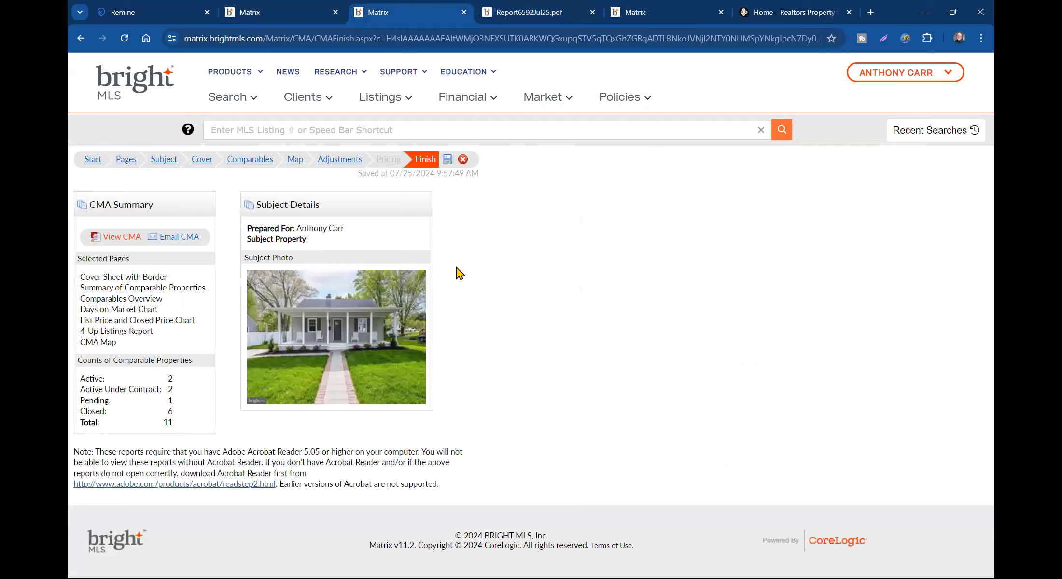
click(544, 12)
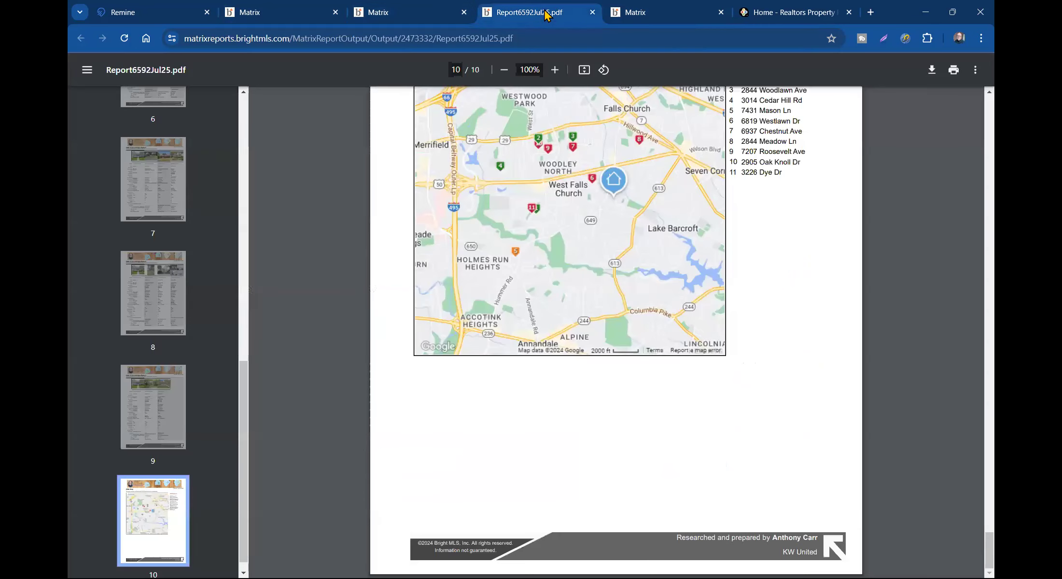
scroll(448, 178, up, 15)
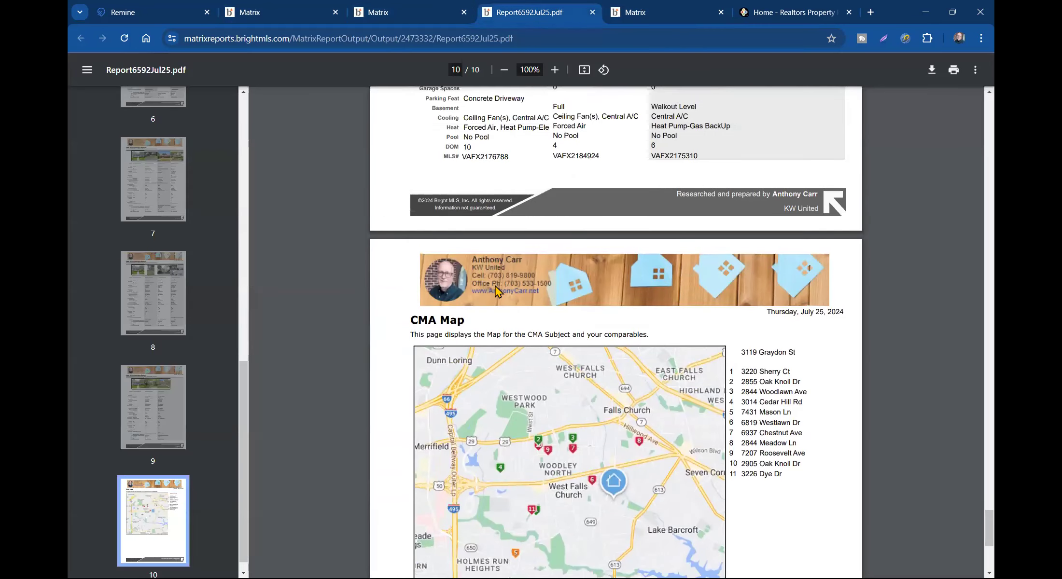
scroll(489, 266, up, 20)
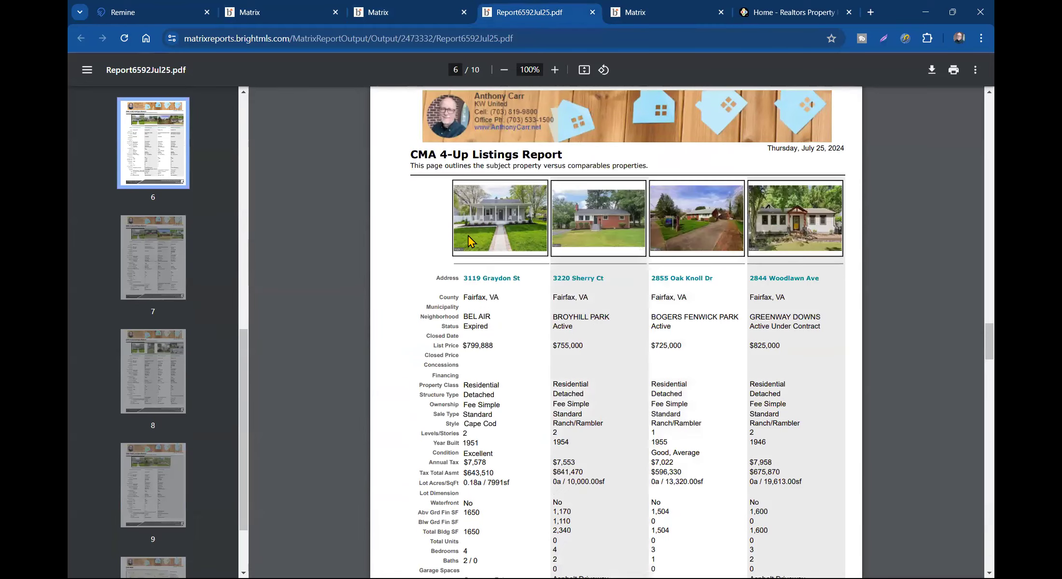
scroll(459, 222, up, 12)
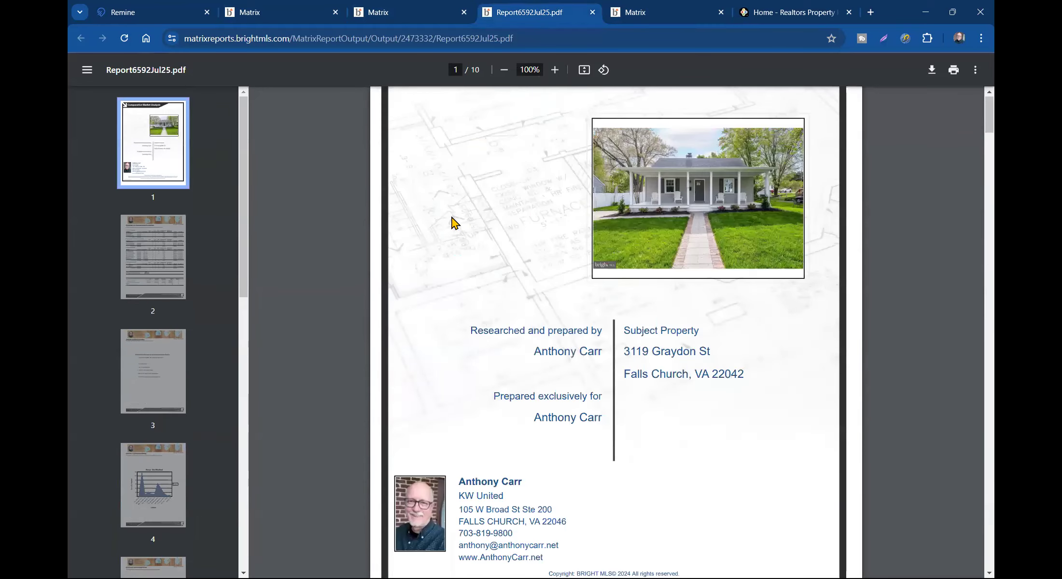
scroll(641, 420, down, 3)
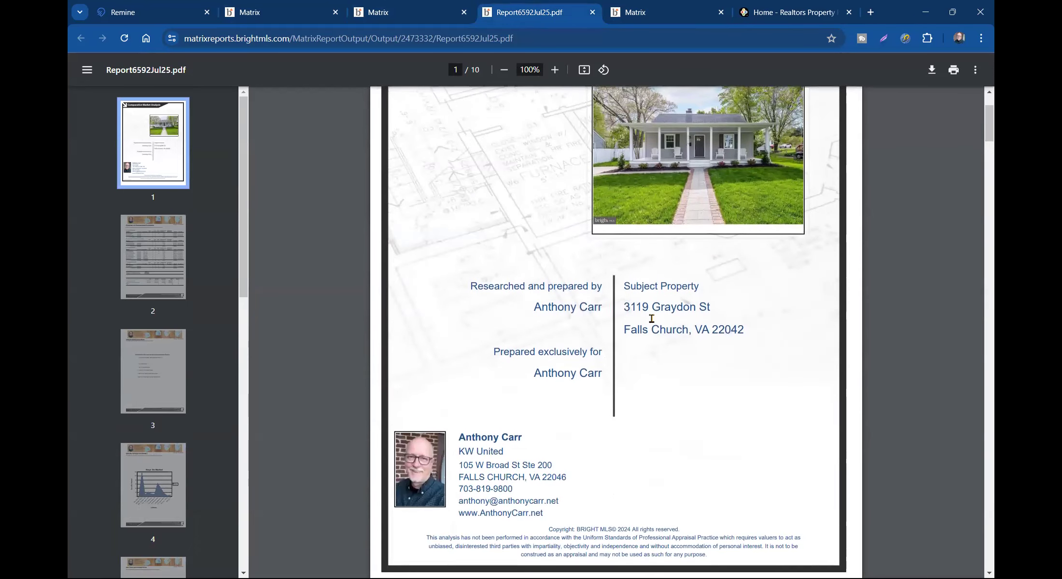
triple_click(651, 308)
right_click(665, 312)
click(685, 324)
click(772, 13)
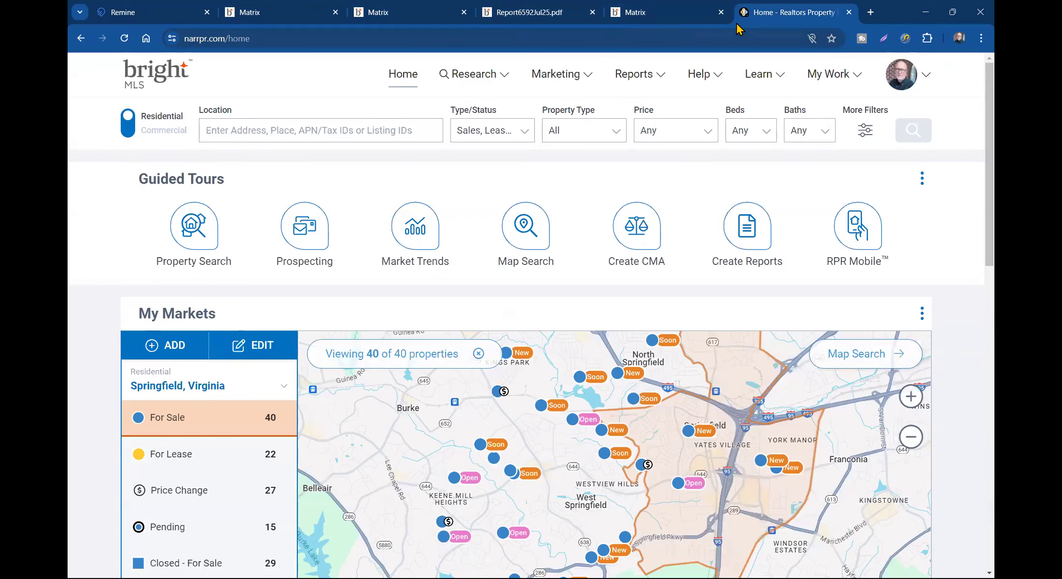
click(325, 132)
right_click(325, 136)
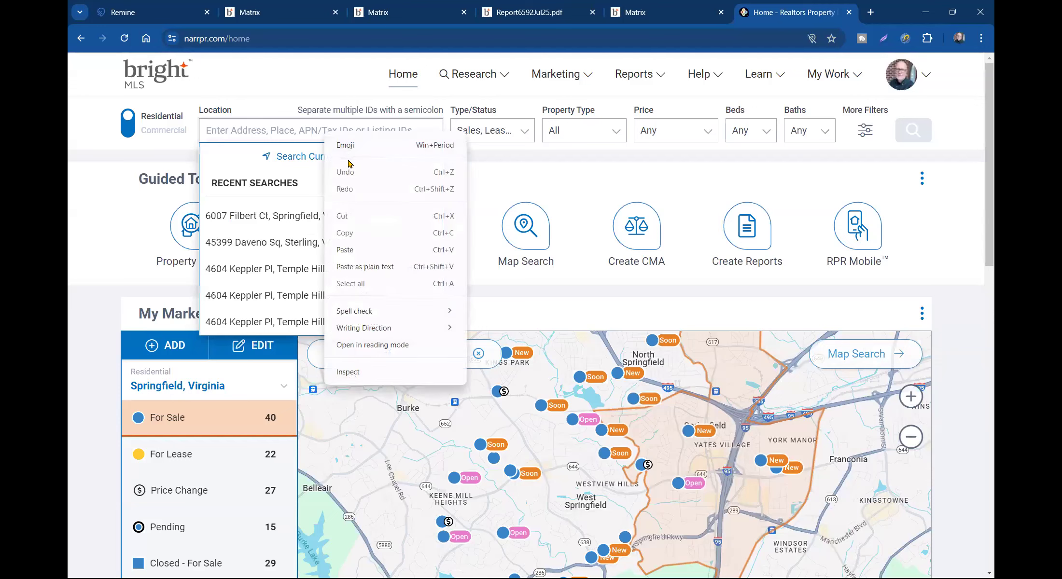
click(356, 249)
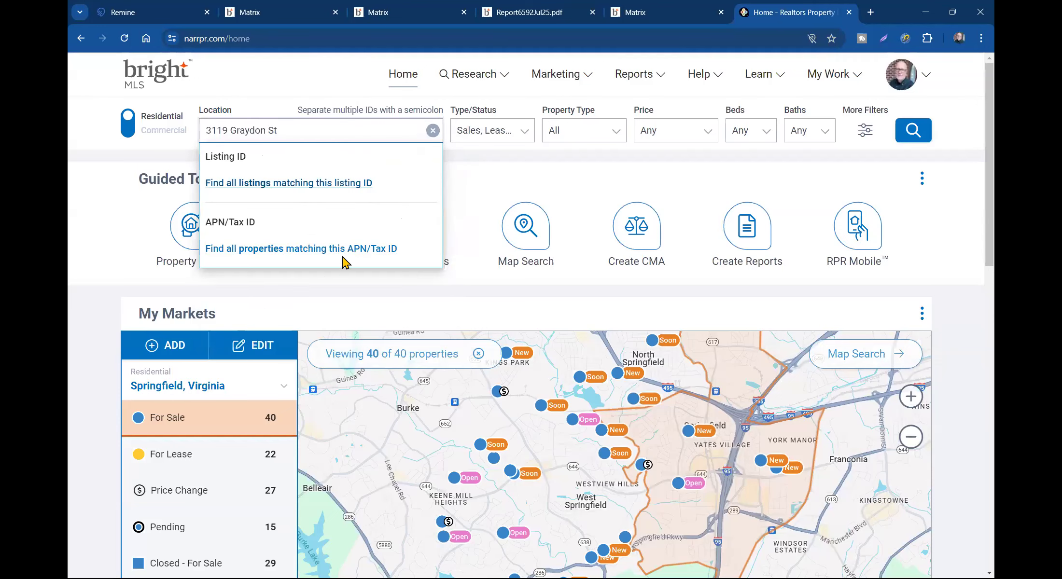
click(282, 217)
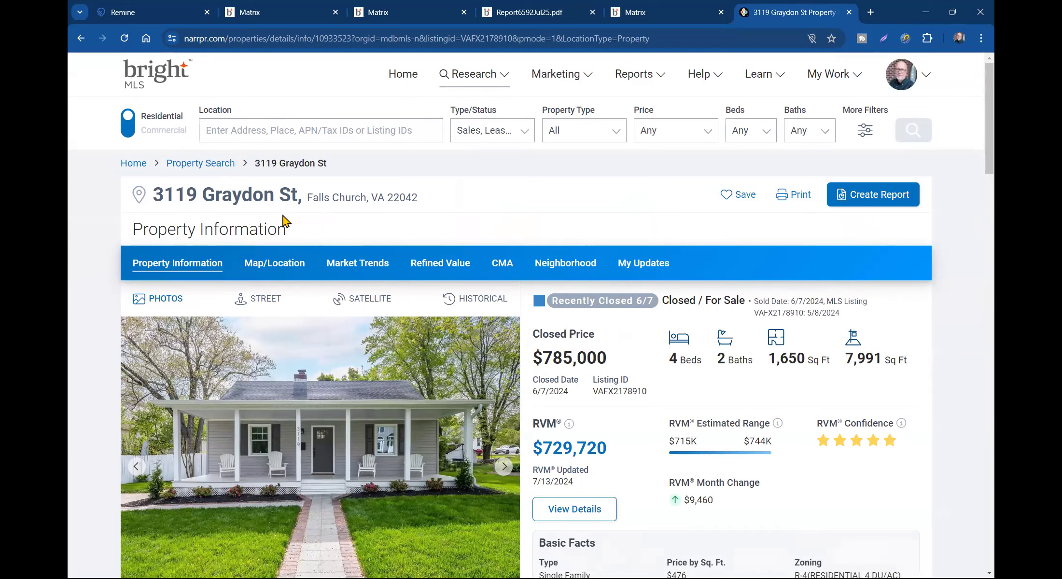
- Compare against the Matrix listing, highlighting its 799,888 list price
scroll(567, 427, down, 2)
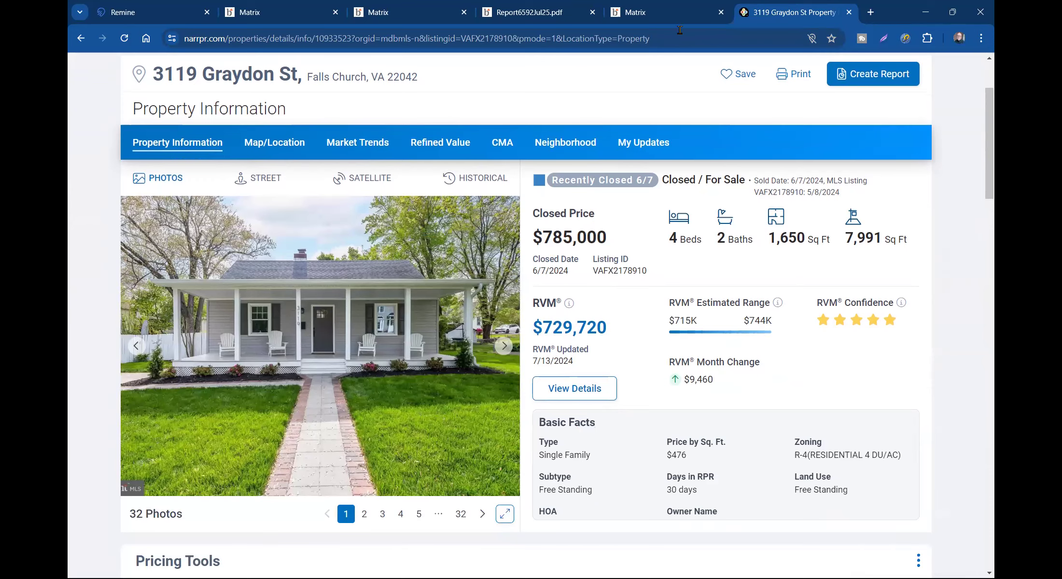
click(661, 12)
drag(531, 130, 581, 131)
click(586, 145)
double_click(561, 134)
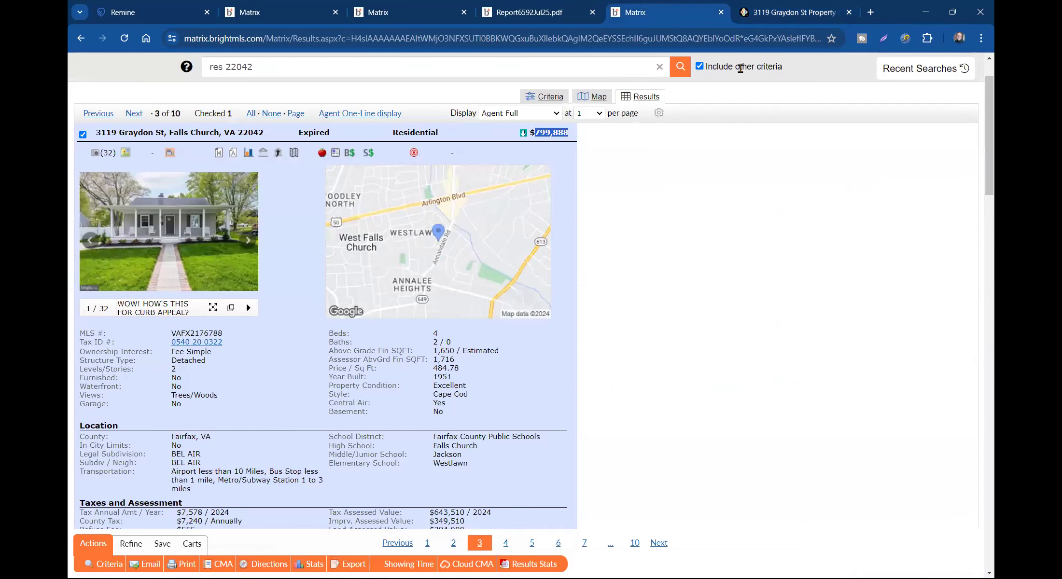
- Review the RPR property page's $785,000 closed price and $729,720 RVM
click(785, 13)
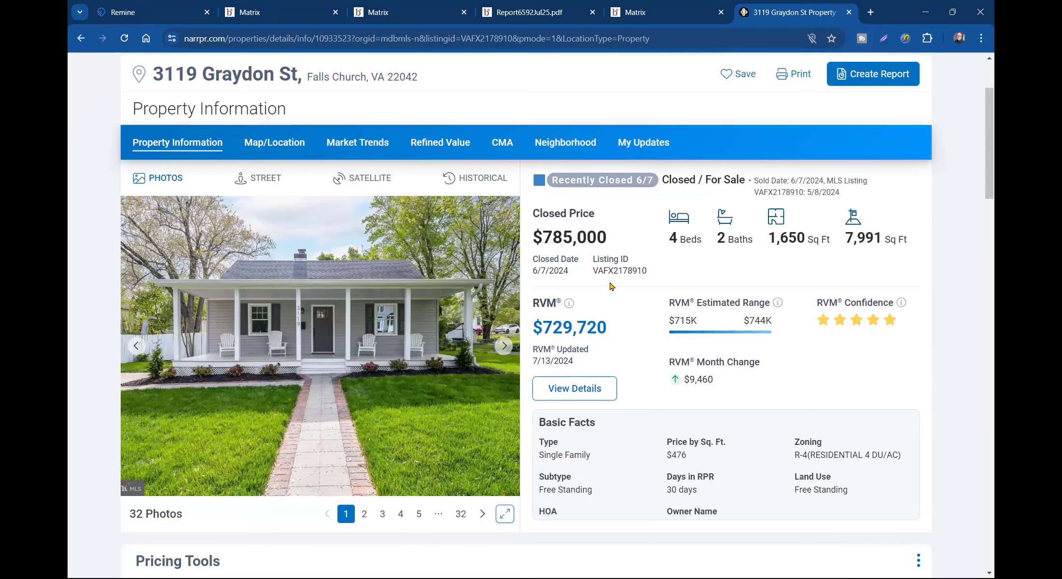
scroll(622, 314, down, 3)
scroll(611, 316, down, 2)
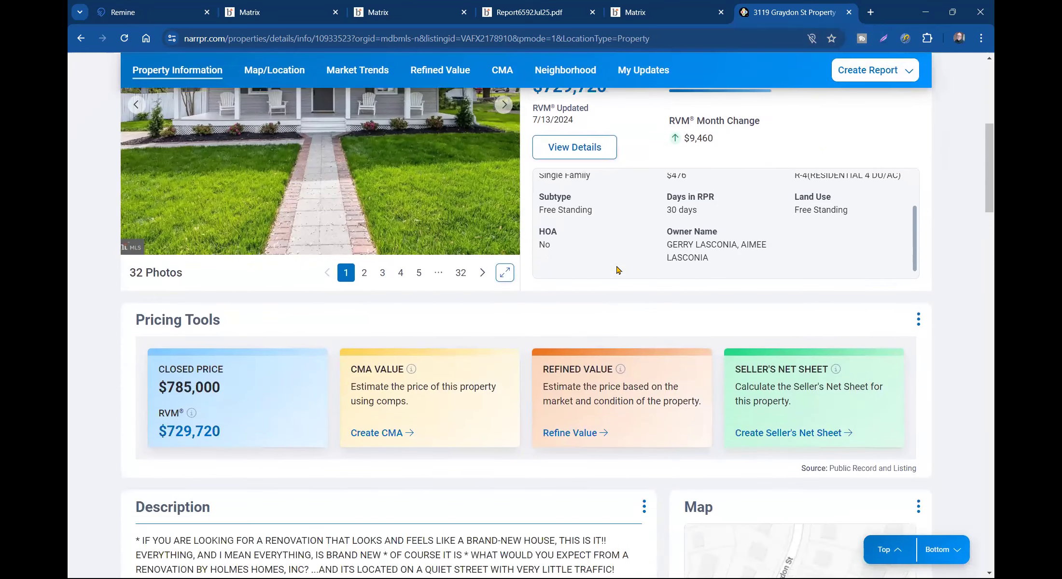
scroll(618, 271, up, 5)
- Recheck the Matrix listing details, clearing the price selection, then return to the RPR property page
click(674, 13)
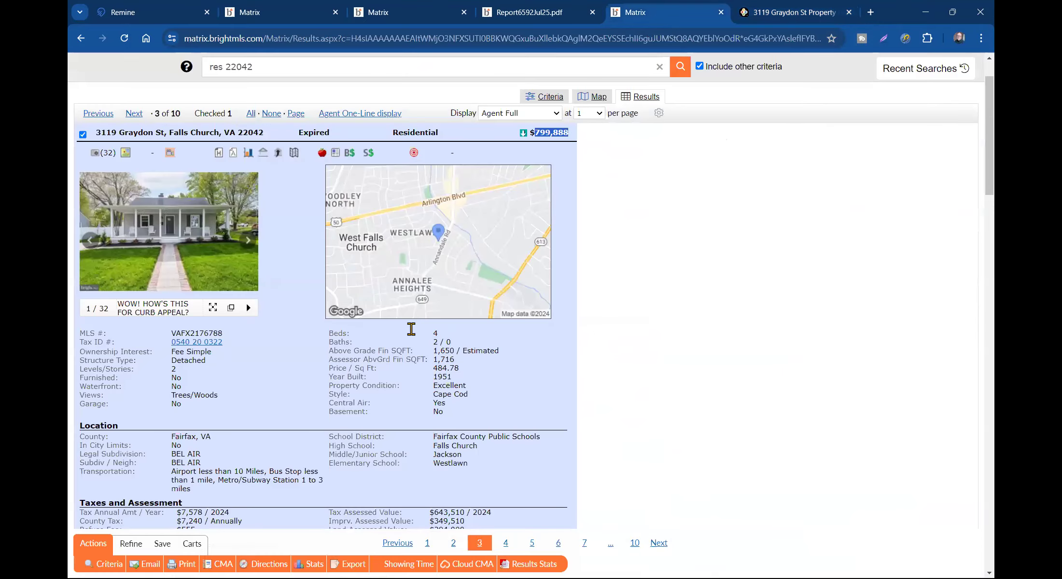
scroll(408, 330, down, 8)
scroll(408, 330, down, 8)
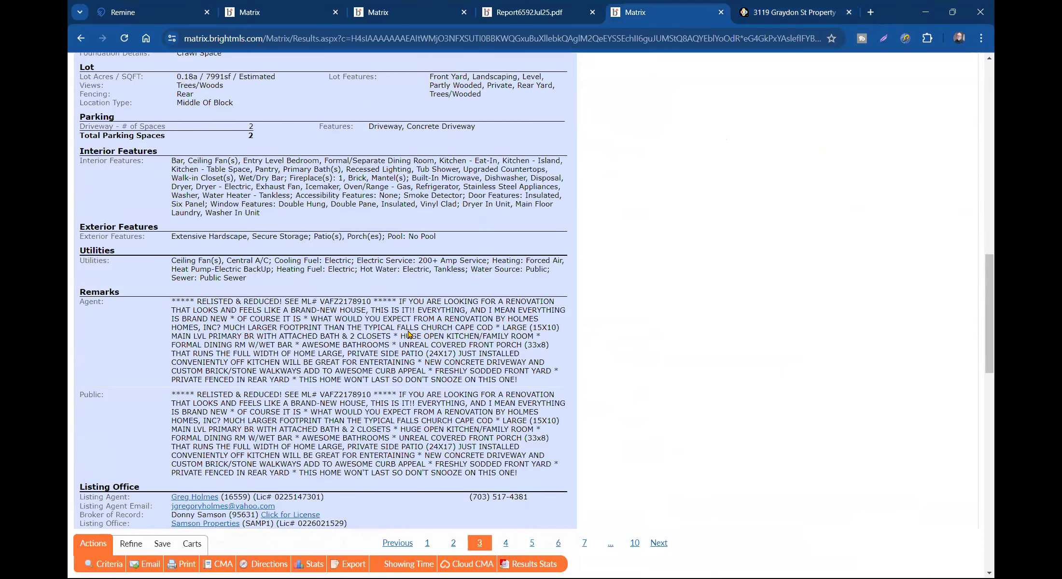
scroll(409, 333, down, 3)
scroll(409, 333, up, 18)
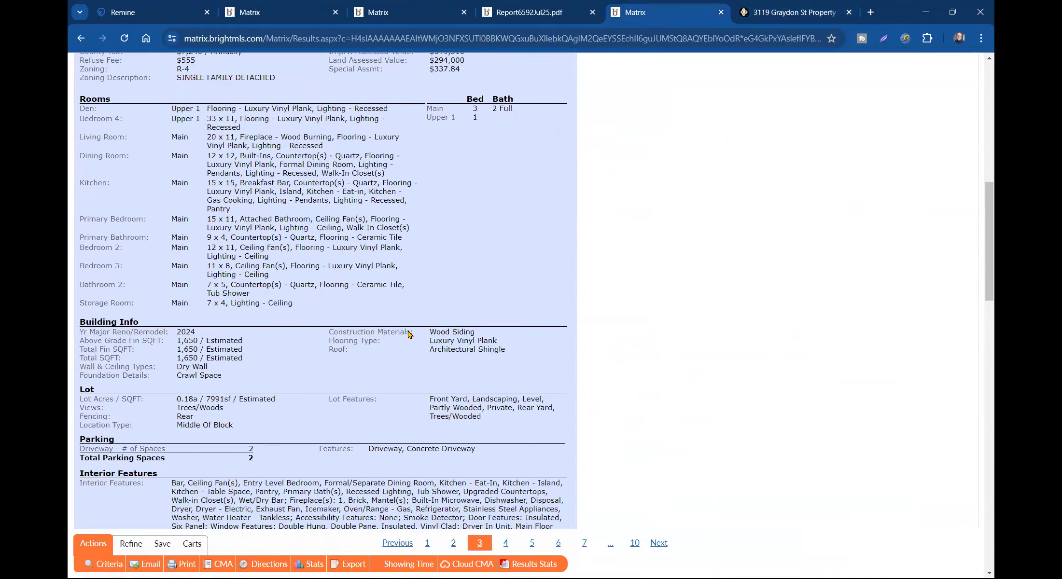
click(672, 220)
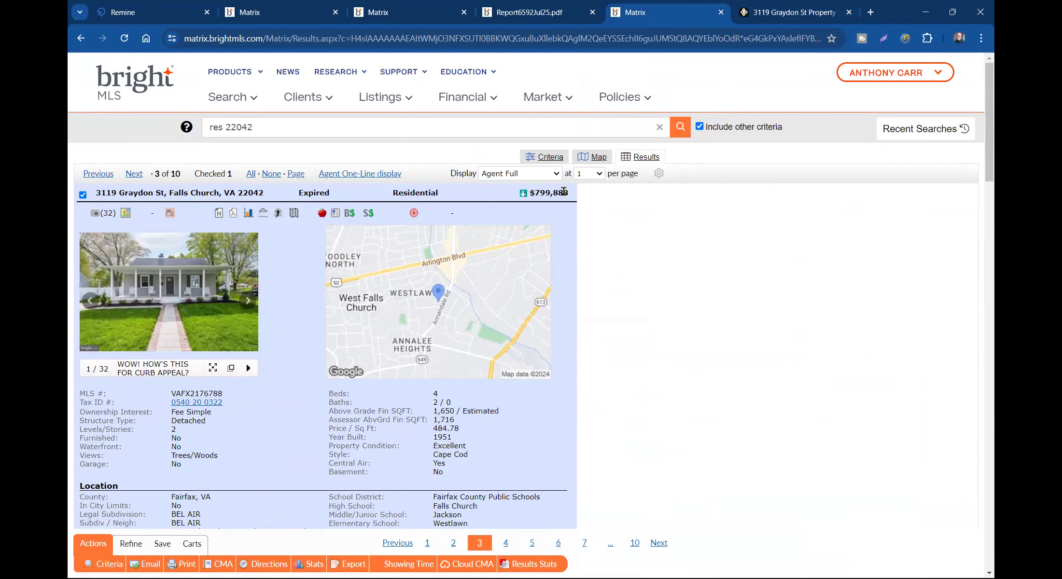
click(795, 15)
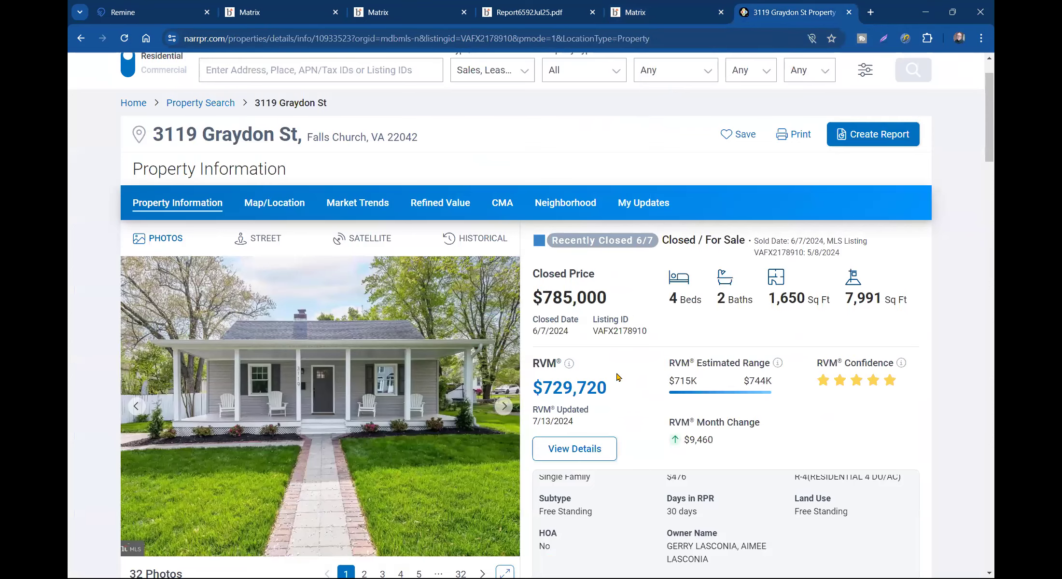
scroll(617, 379, down, 5)
scroll(617, 374, up, 6)
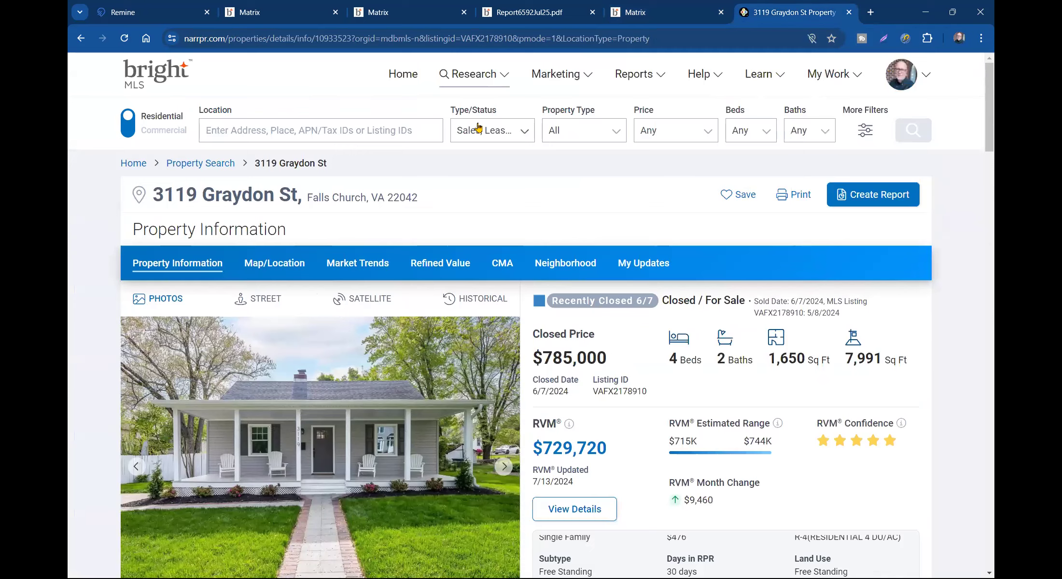
- Choose the Mini Property Report and enter the recipient's first name
click(850, 195)
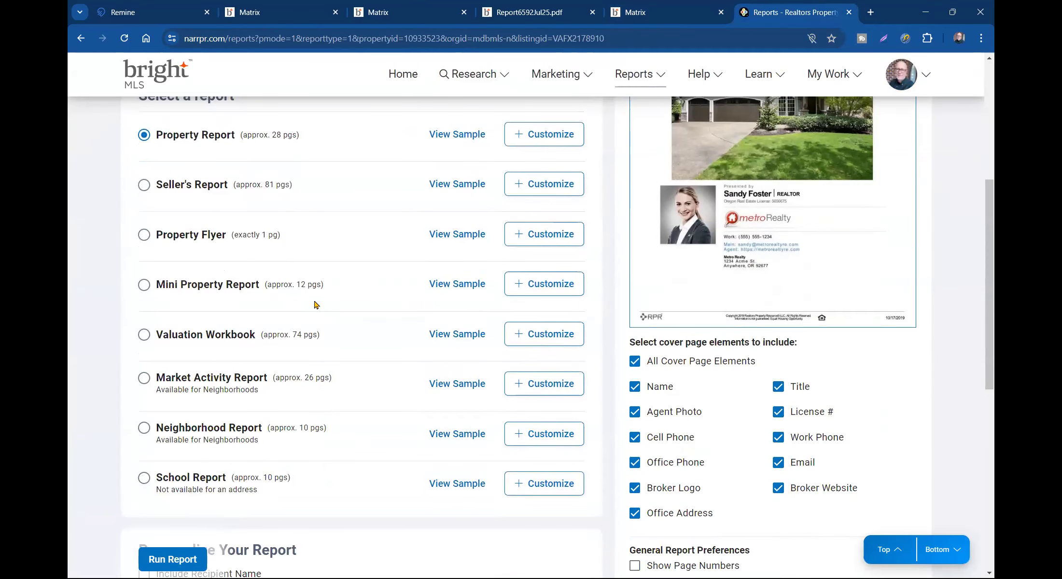
click(144, 285)
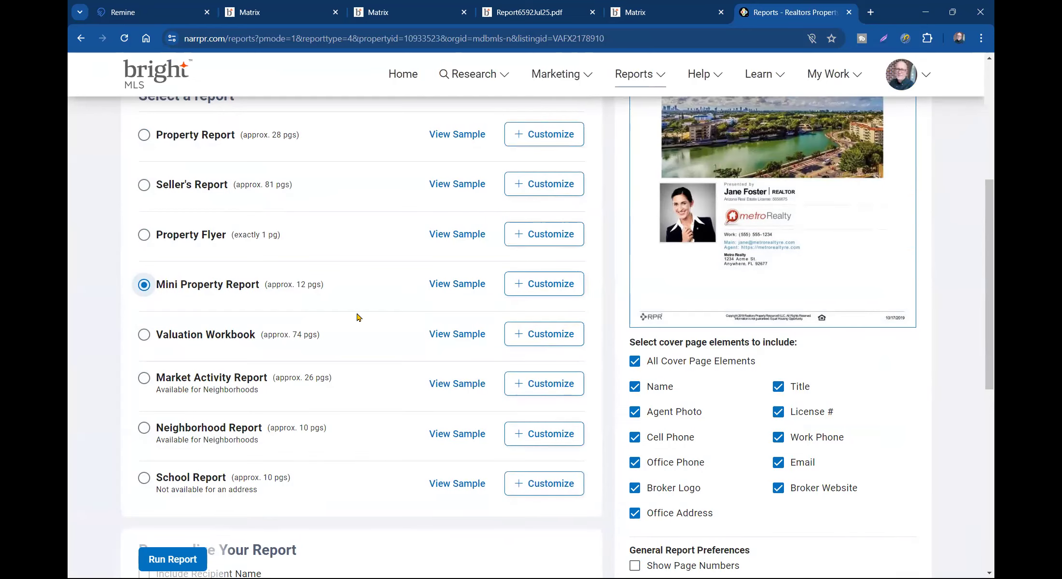
scroll(357, 318, down, 3)
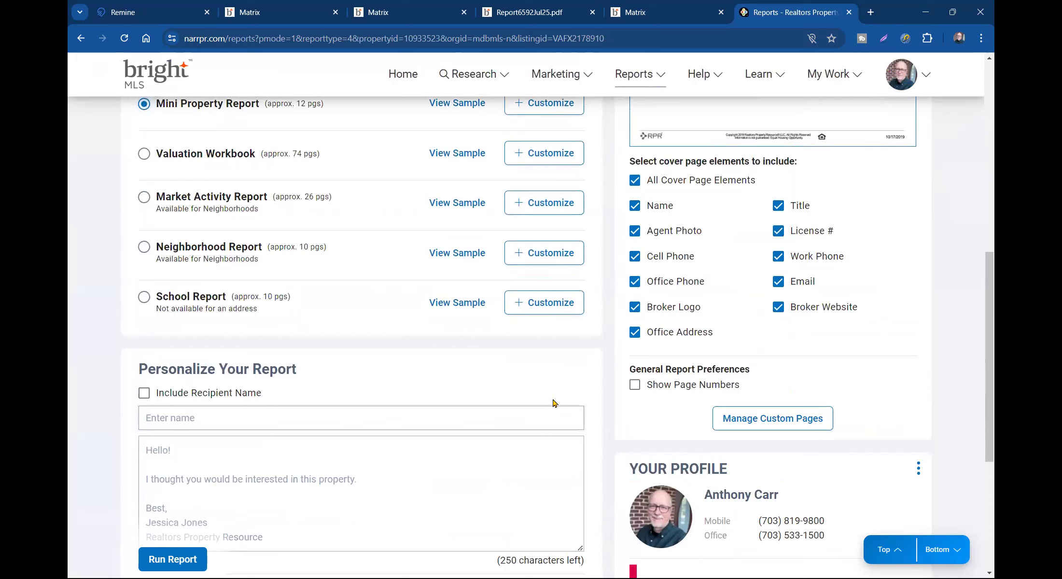
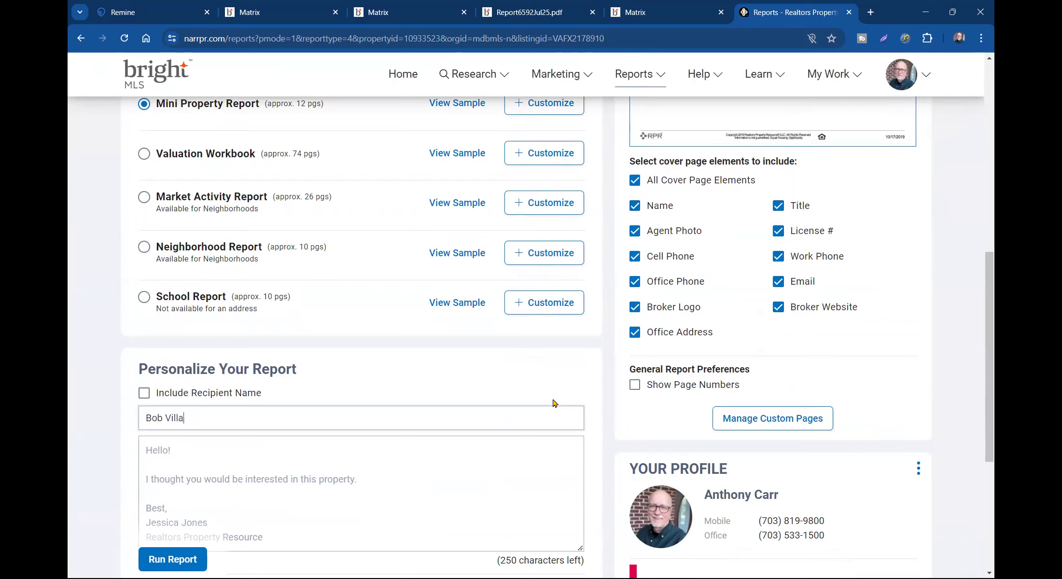
key(Tab)
- Write a personal message saying the report differs from what's on Zillow, Trulia and company
text(Hey Bob -)
key(Return)
text(This is my)
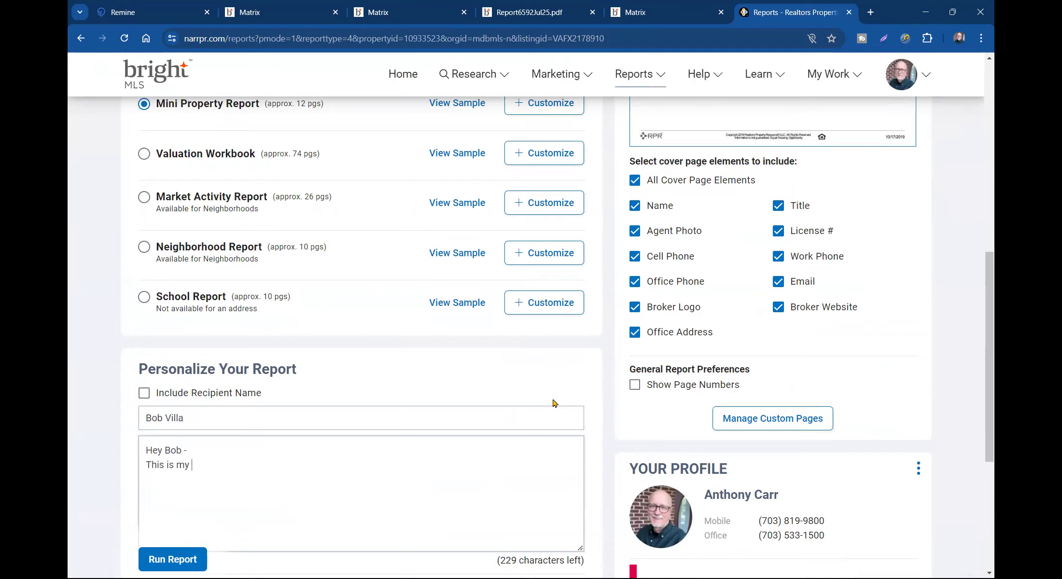
text(report that fro)
text(rom )
text(a service I subscribe)
text( to - it will be  alit)
key(BackSpace)
key(BackSpace)
key(BackSpace)
text(little different than what you see on Zillo)
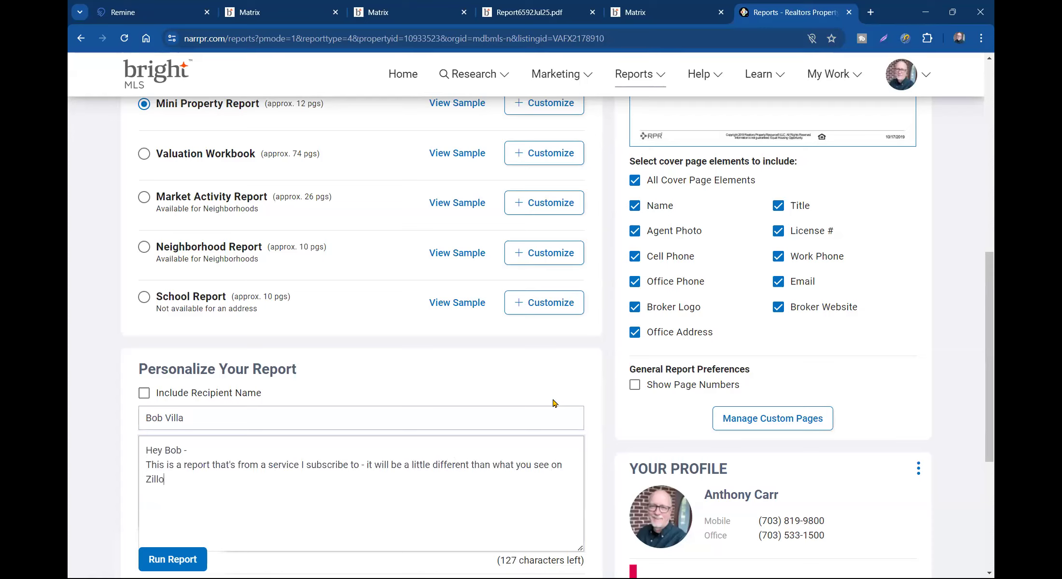
text(w, Trulia and company.)
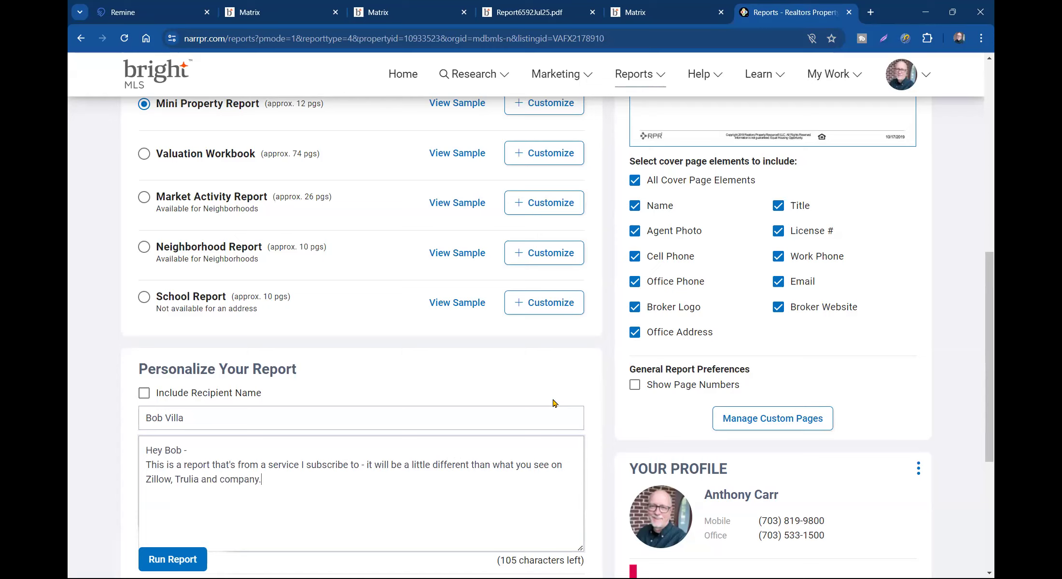
scroll(554, 403, down, 3)
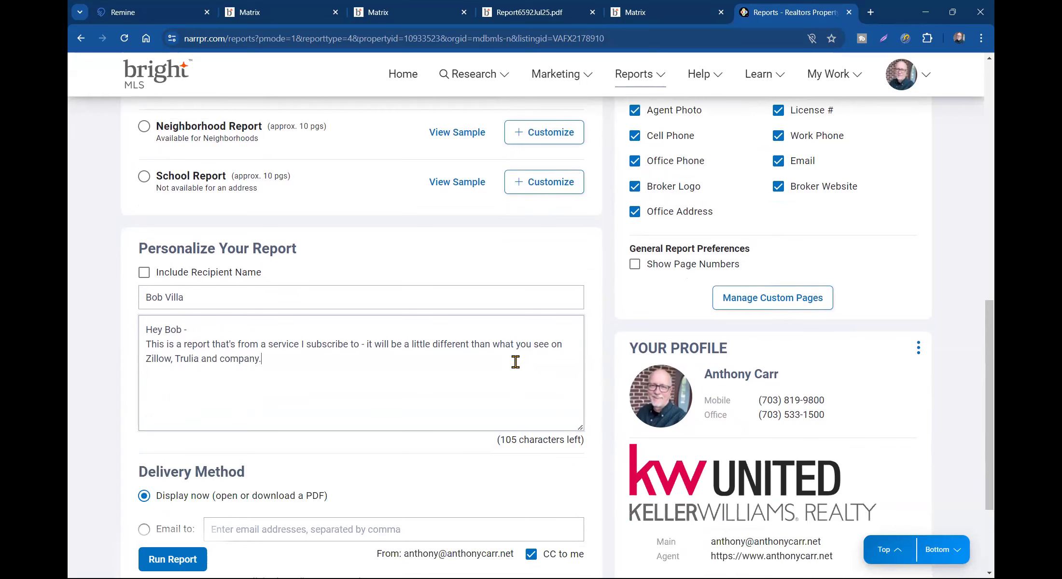
- Run the Mini Property Report, dismiss the progress notice and download the finished 14-page PDF
click(170, 560)
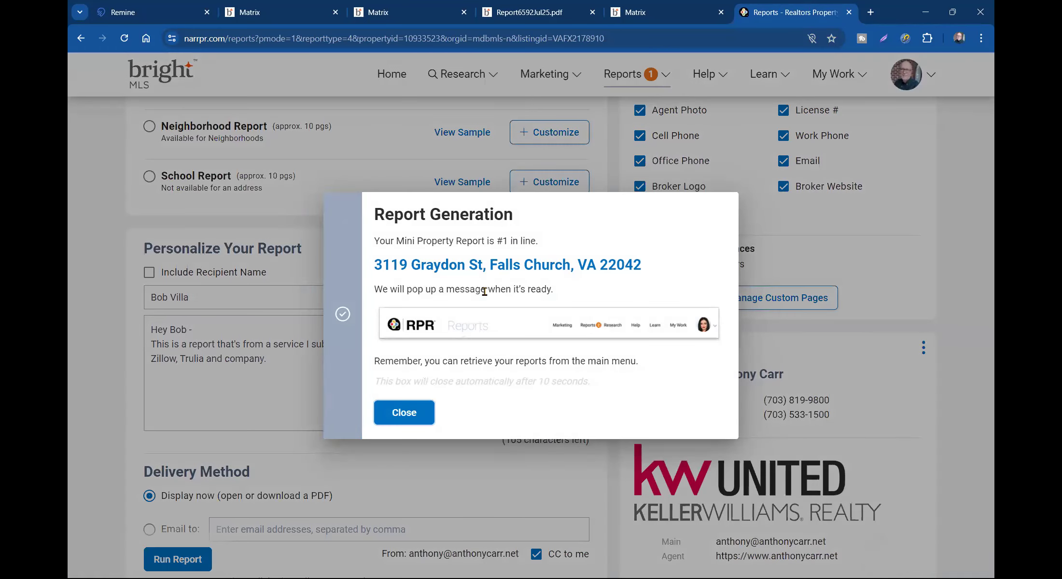
click(414, 421)
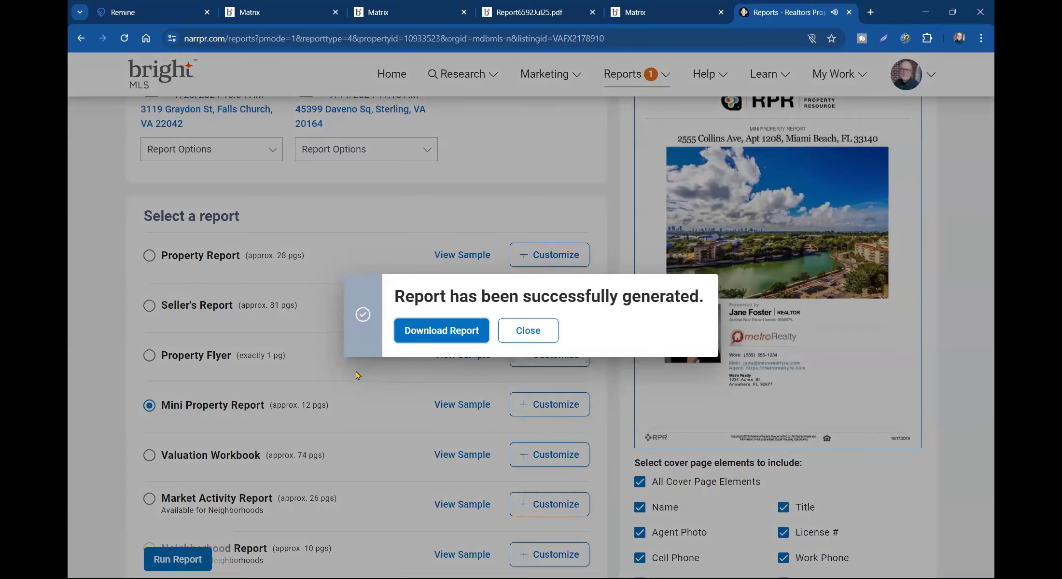
click(425, 330)
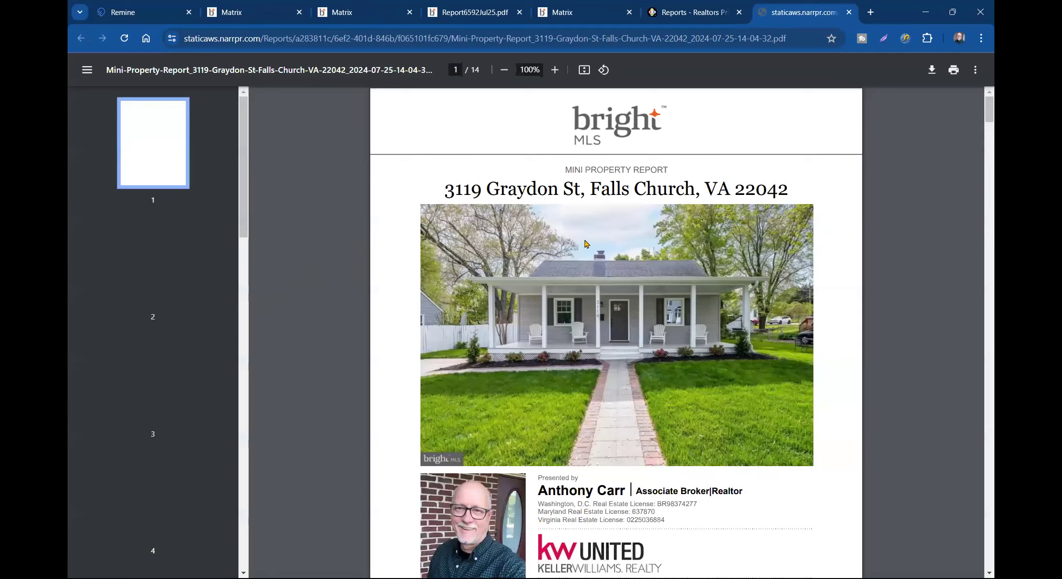
- Scroll through the opening pages of the Mini Property Report PDF
scroll(582, 249, down, 6)
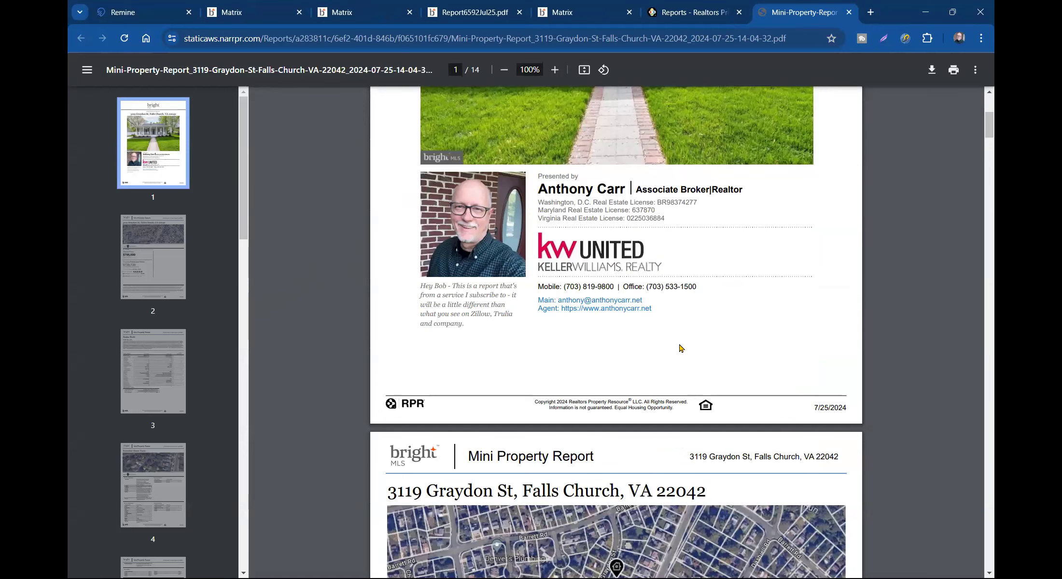
scroll(682, 343, down, 5)
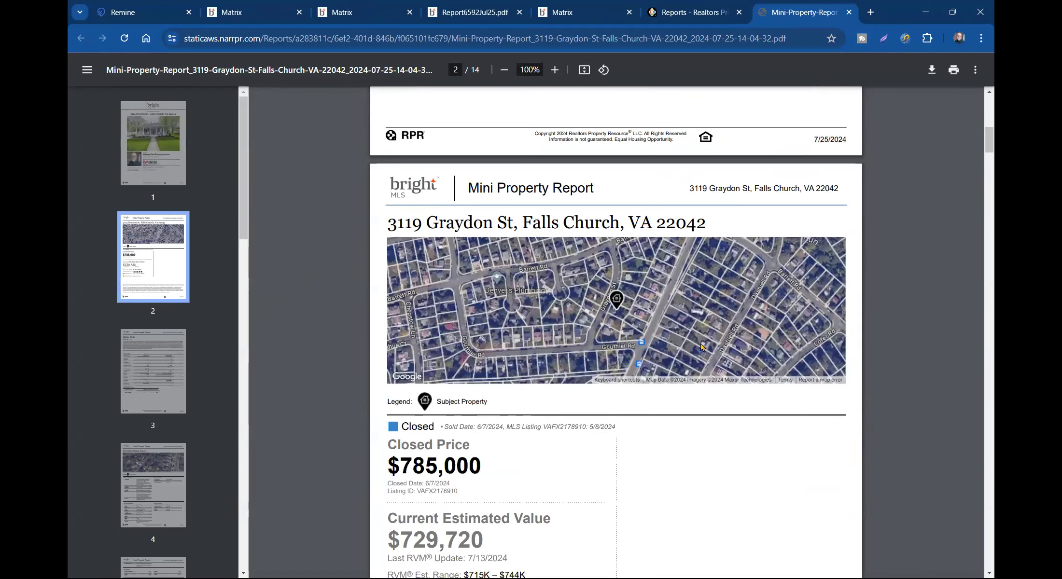
scroll(702, 346, down, 1)
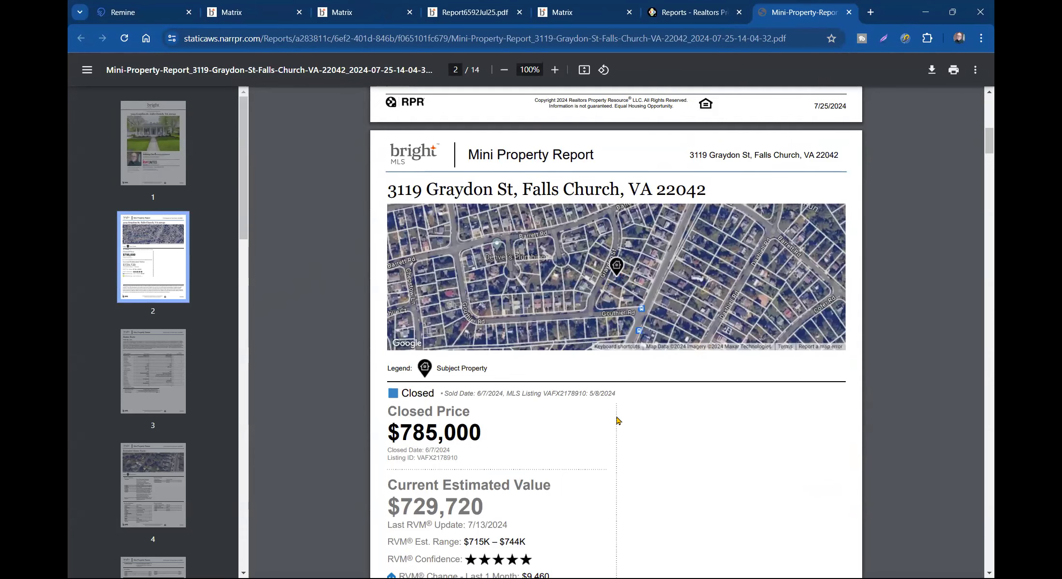
scroll(620, 386, down, 2)
scroll(644, 442, down, 4)
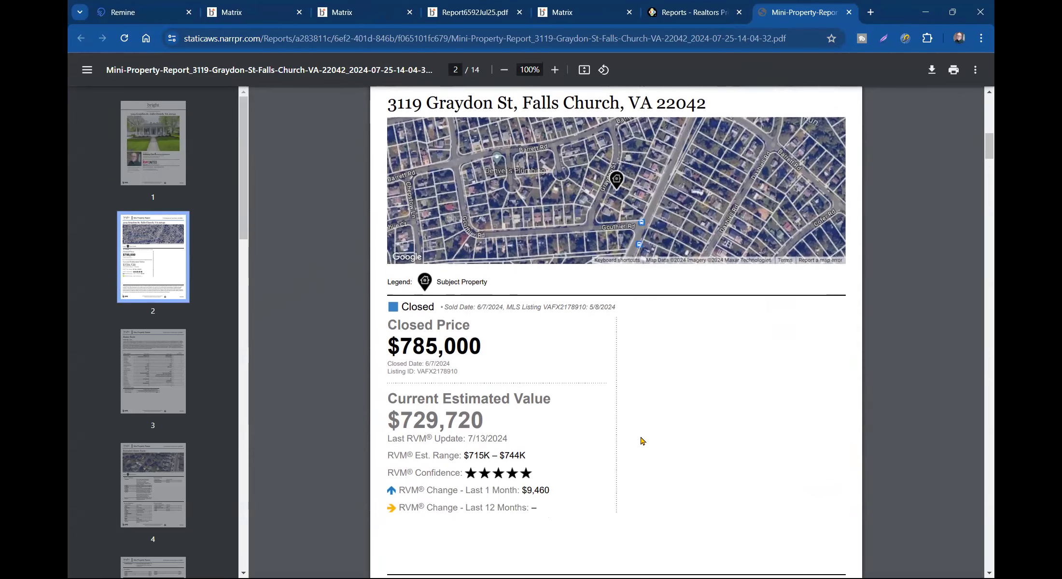
scroll(626, 261, down, 2)
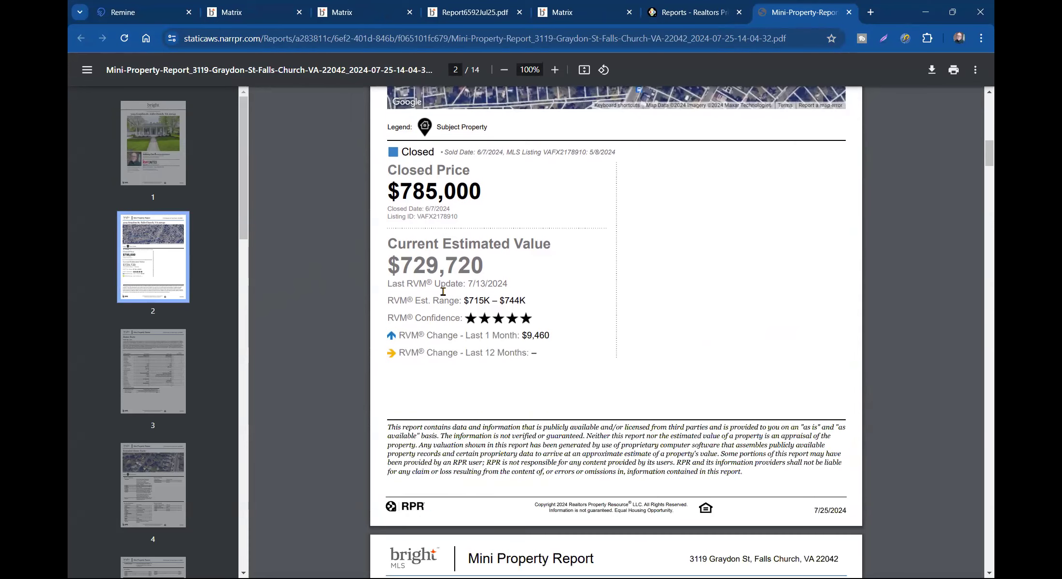
scroll(678, 254, down, 10)
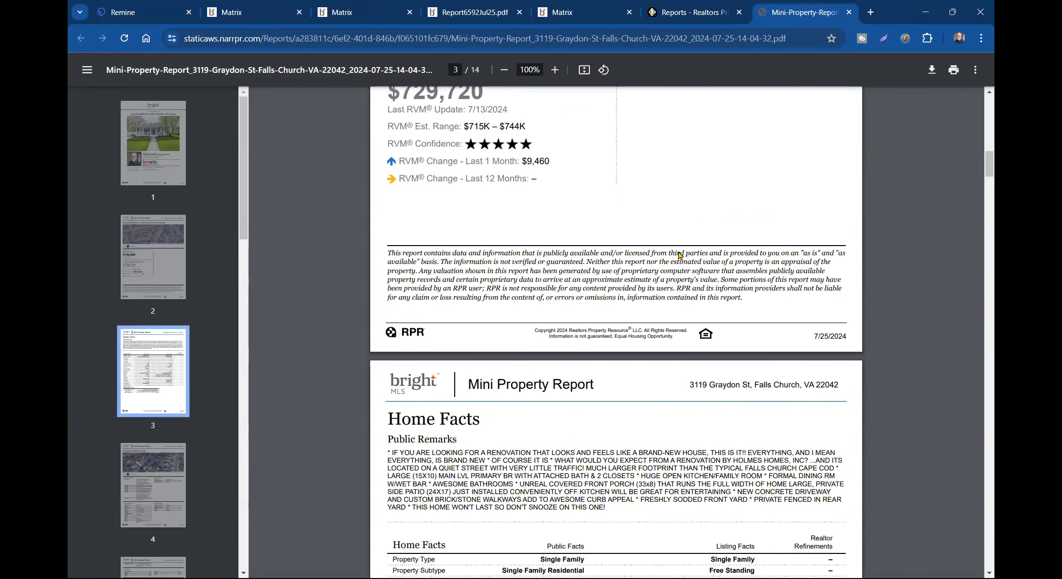
- Highlight the $729,720 current estimated value on page 2, then go back to Matrix's CMA tab
scroll(678, 254, up, 8)
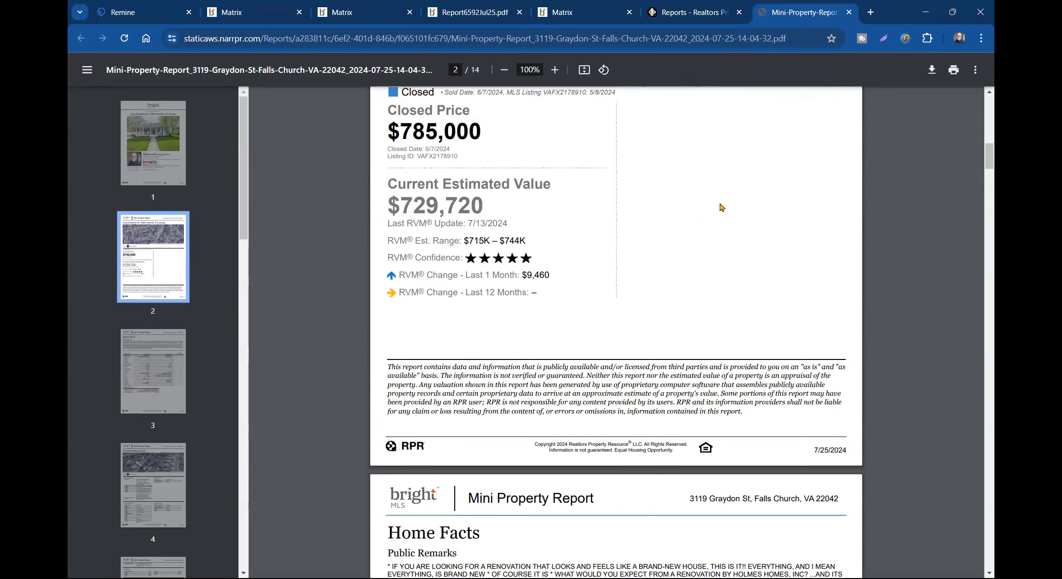
scroll(632, 280, up, 5)
scroll(635, 289, down, 3)
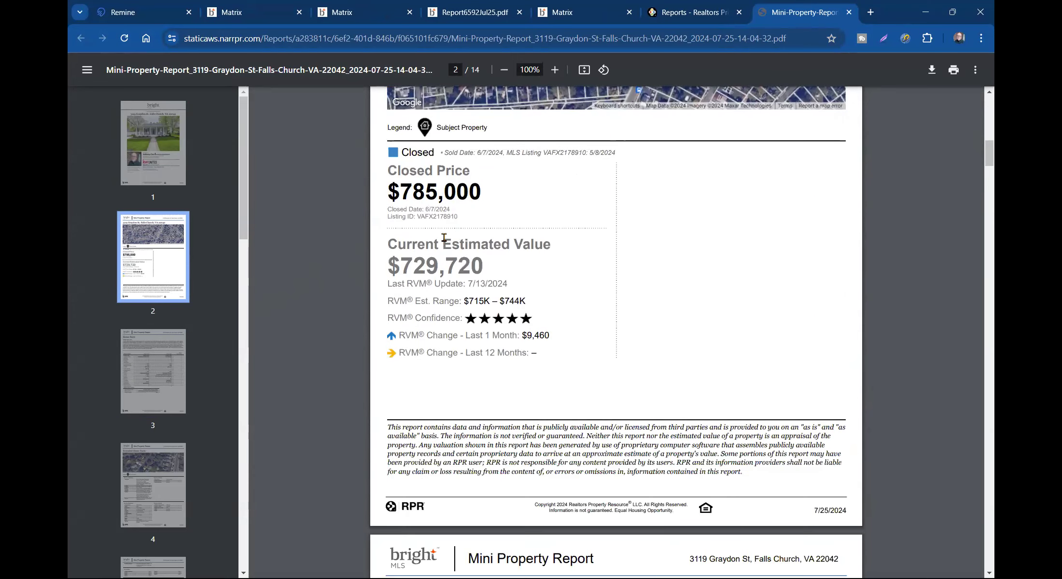
drag(388, 244, 489, 271)
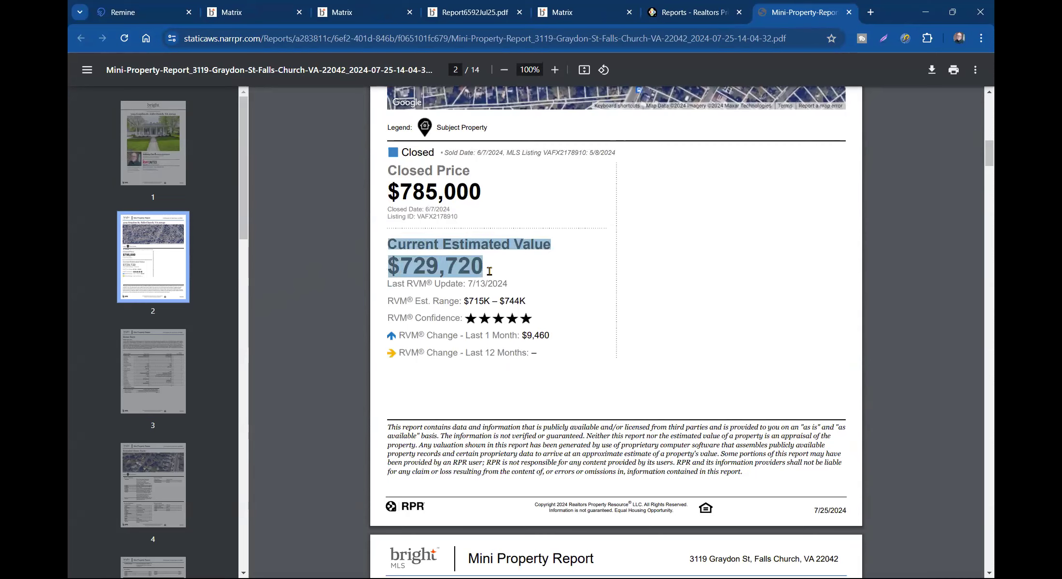
click(640, 272)
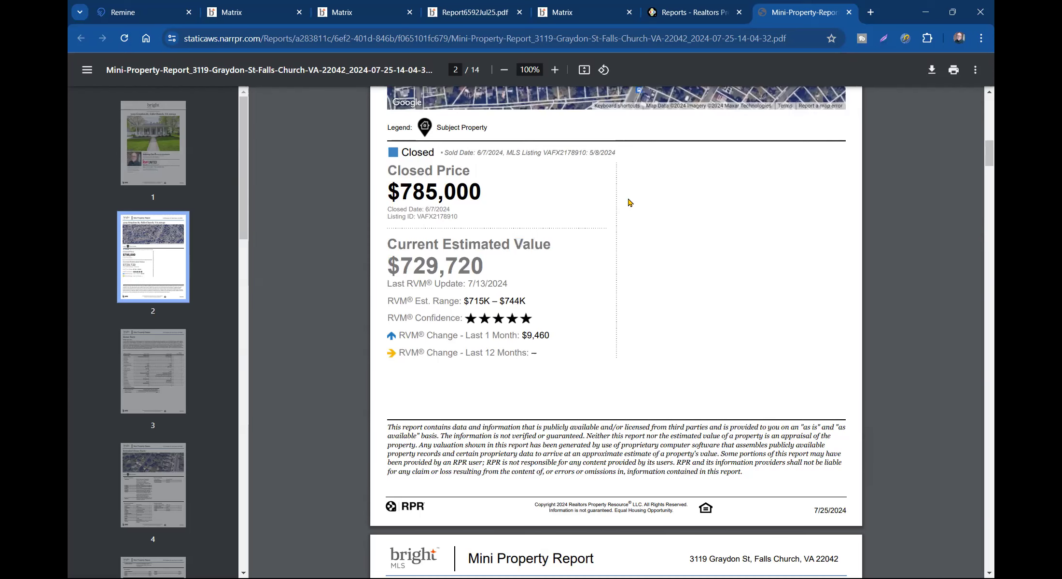
click(270, 14)
- Jump to page 2 of Report6592Jul25.pdf to review the $770,000 median and $759,864 average summary
click(363, 18)
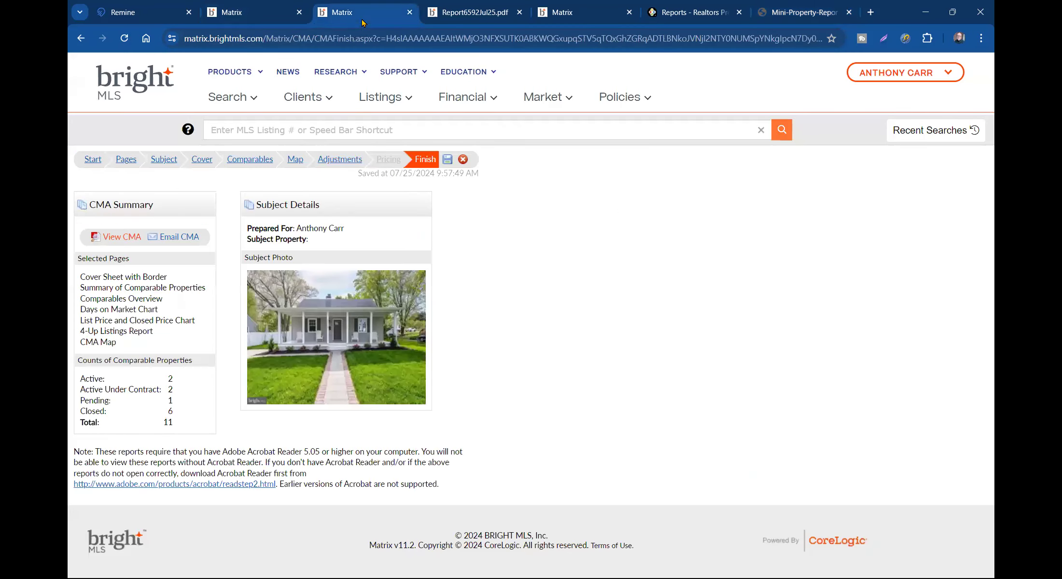
click(475, 19)
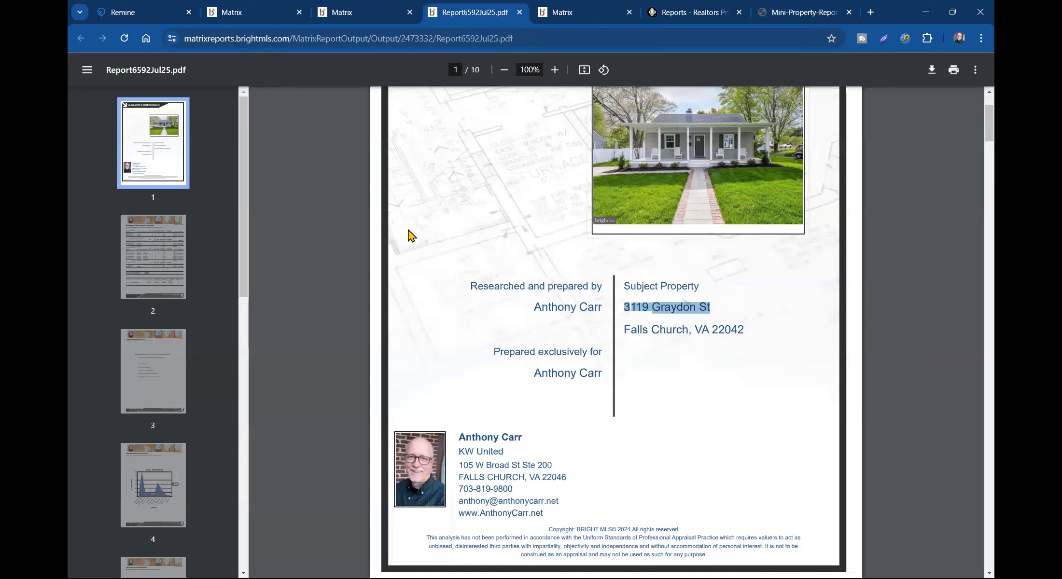
click(137, 279)
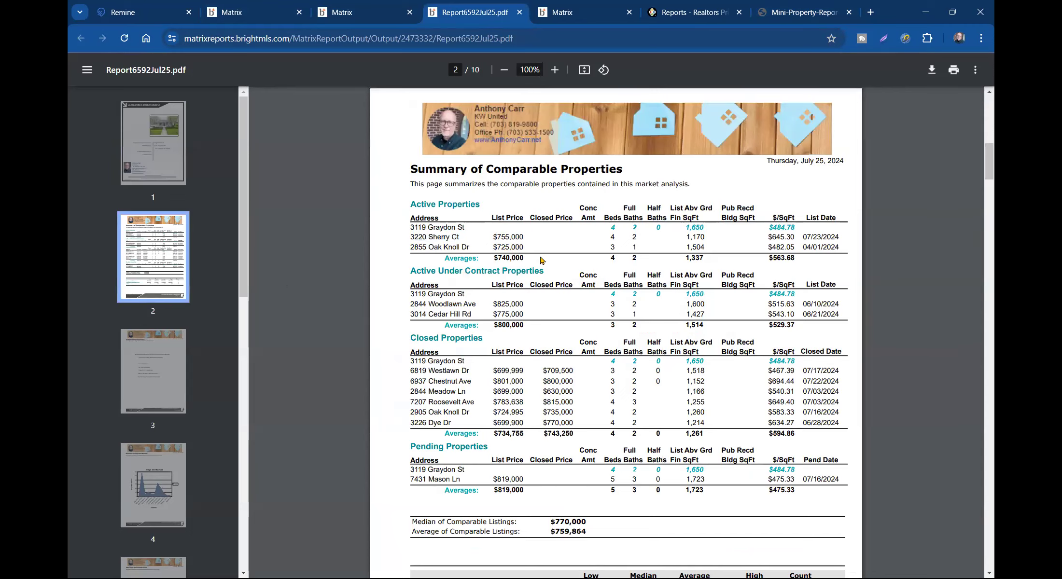
scroll(495, 238, down, 2)
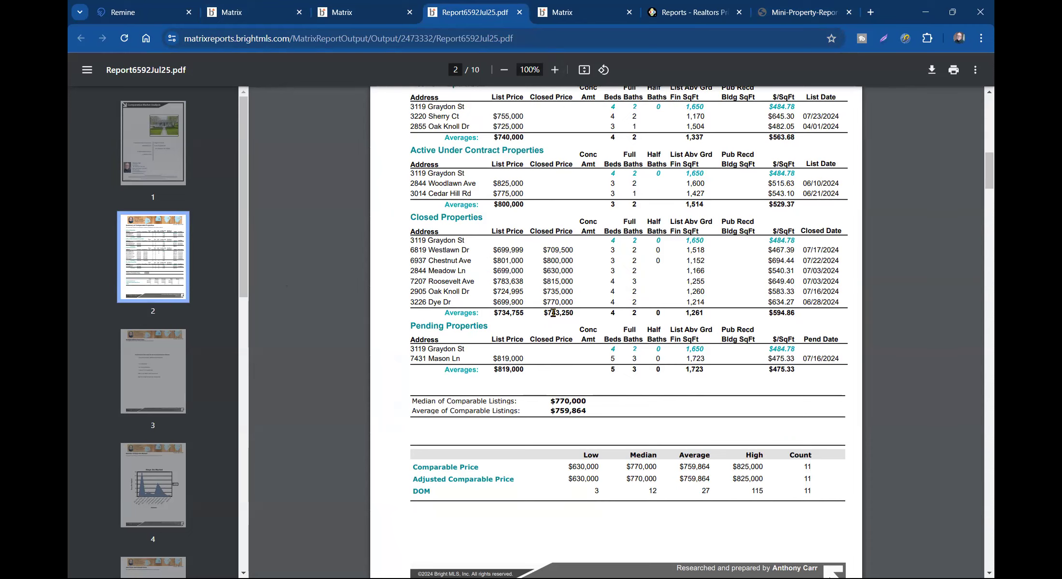
scroll(547, 306, down, 3)
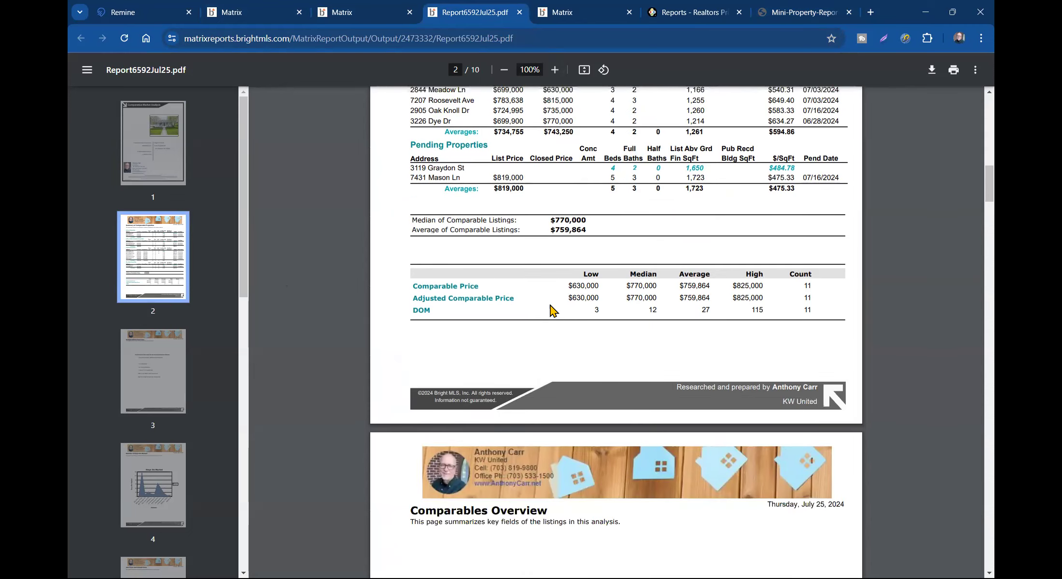
scroll(550, 309, down, 6)
scroll(553, 311, up, 3)
scroll(575, 299, up, 10)
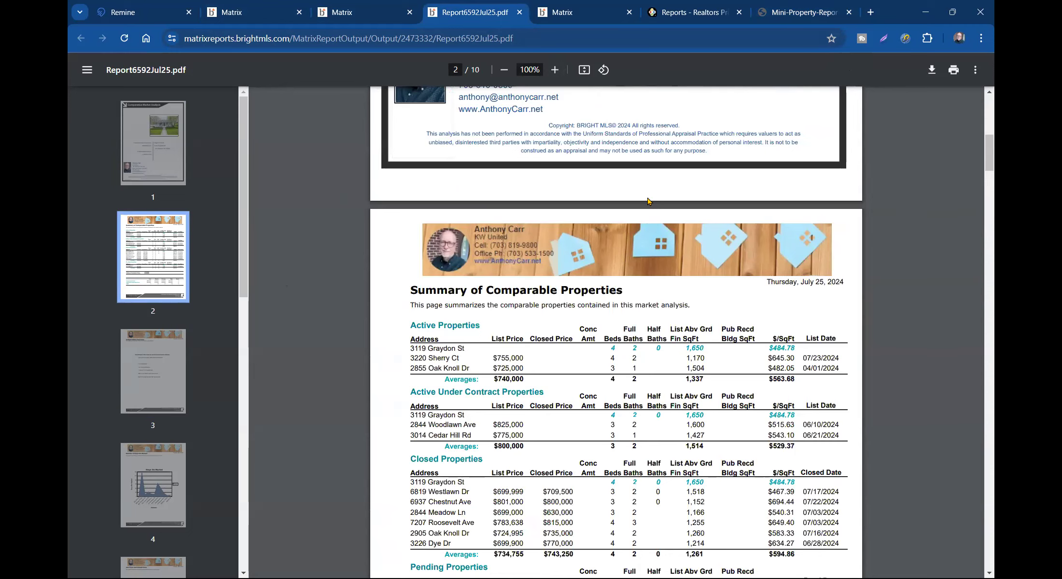
click(701, 13)
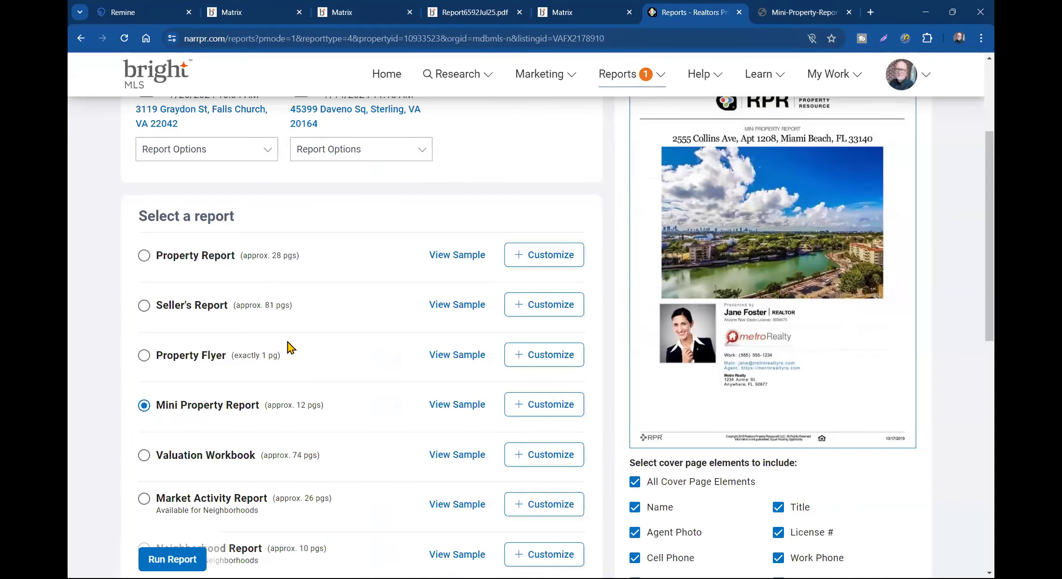
- Select the Seller's Report (approx. 81 pages) in RPR's report list instead of the Mini Property Report
scroll(309, 347, down, 2)
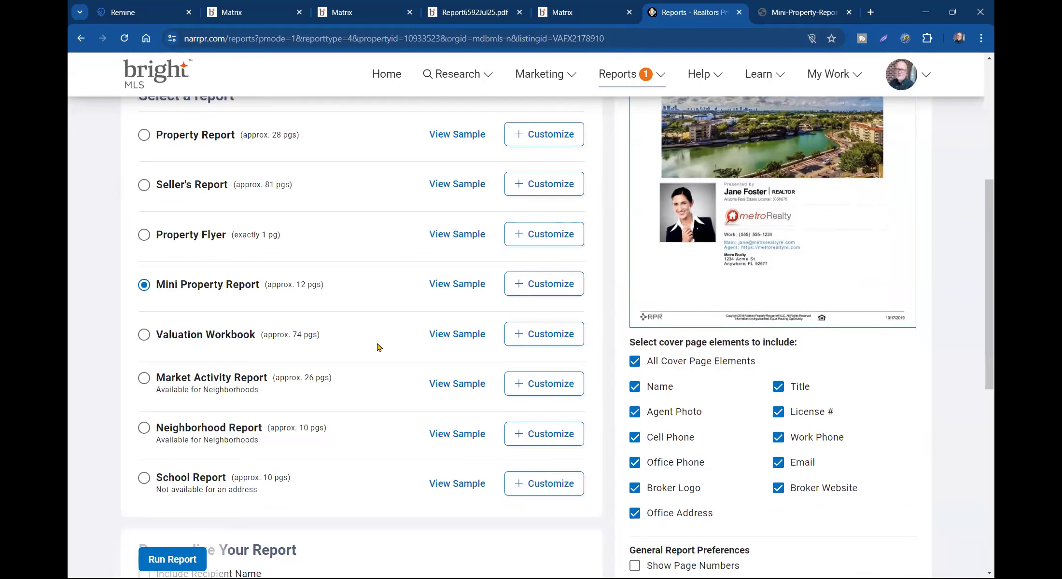
scroll(374, 347, up, 5)
scroll(382, 302, down, 4)
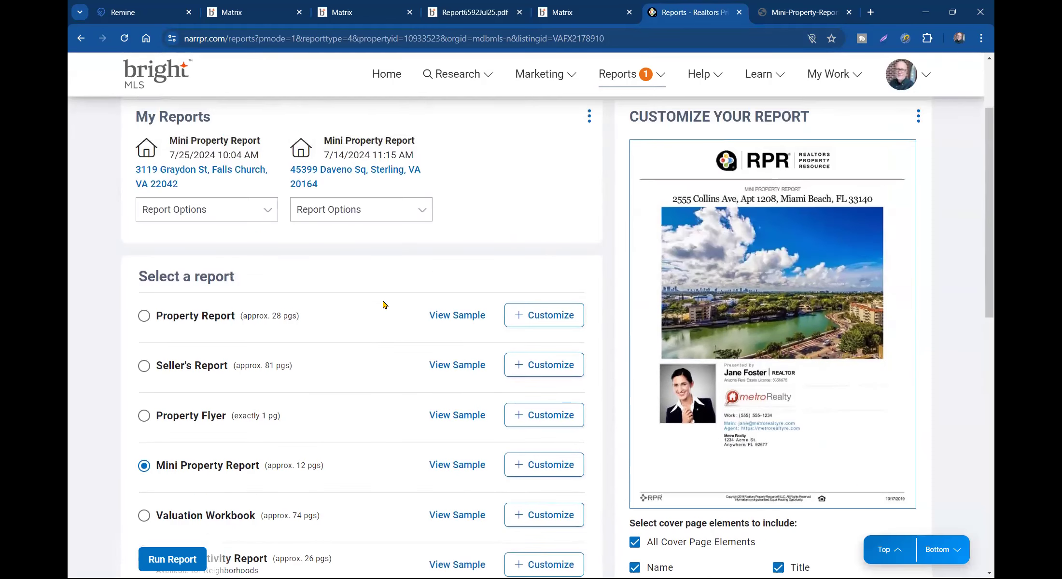
click(165, 249)
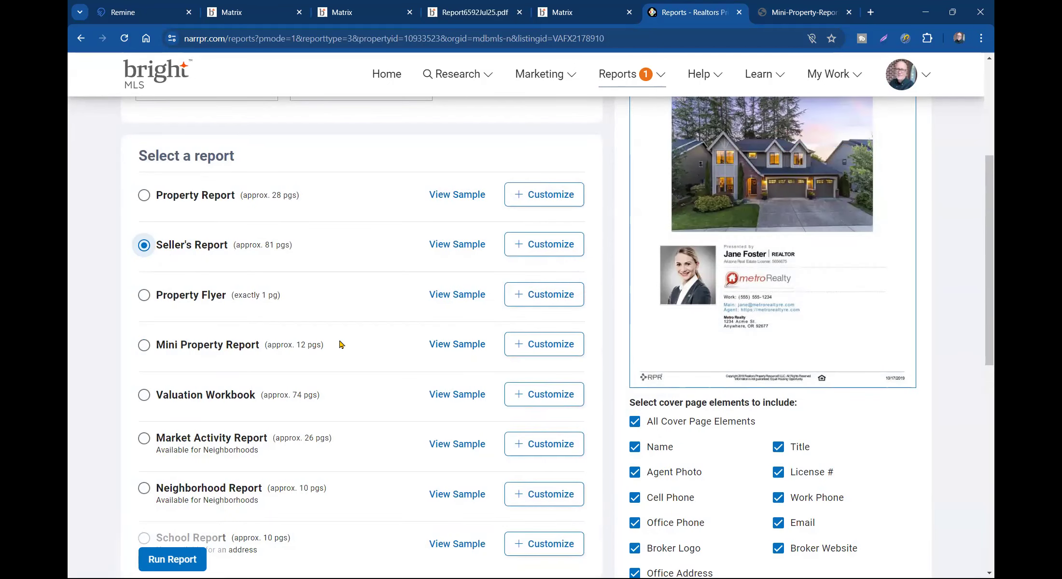
- Read the Mini Property Report PDF down to its Property History page with $785,000 and $481,500 sales
click(782, 13)
scroll(486, 297, down, 12)
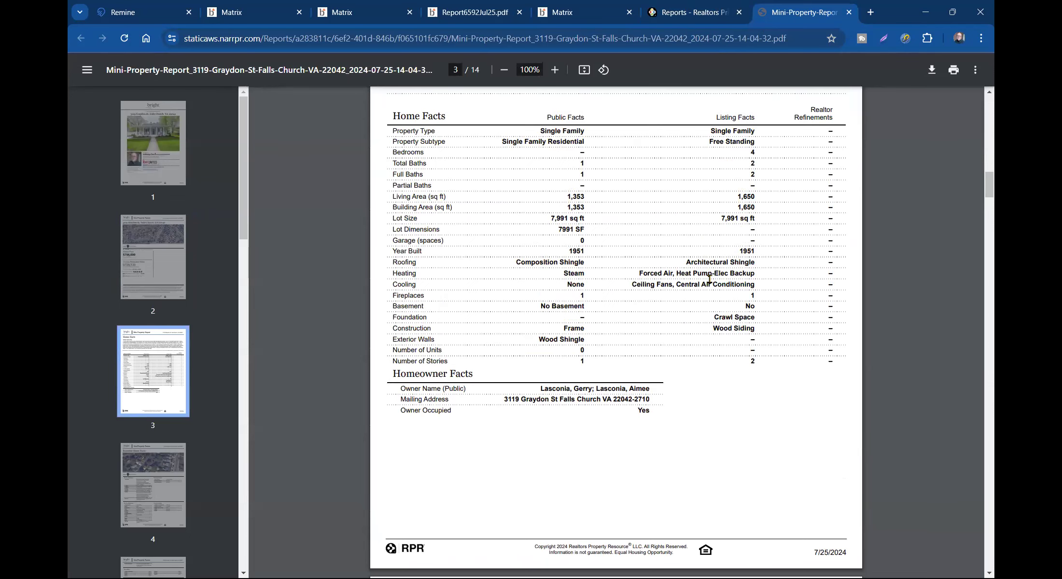
scroll(703, 277, down, 8)
scroll(483, 313, down, 3)
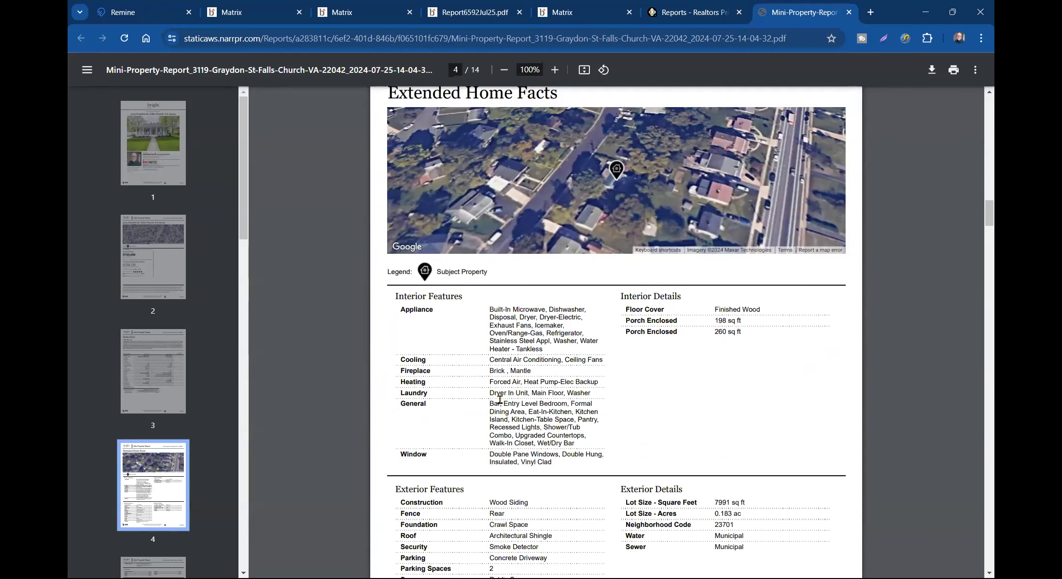
scroll(591, 393, down, 6)
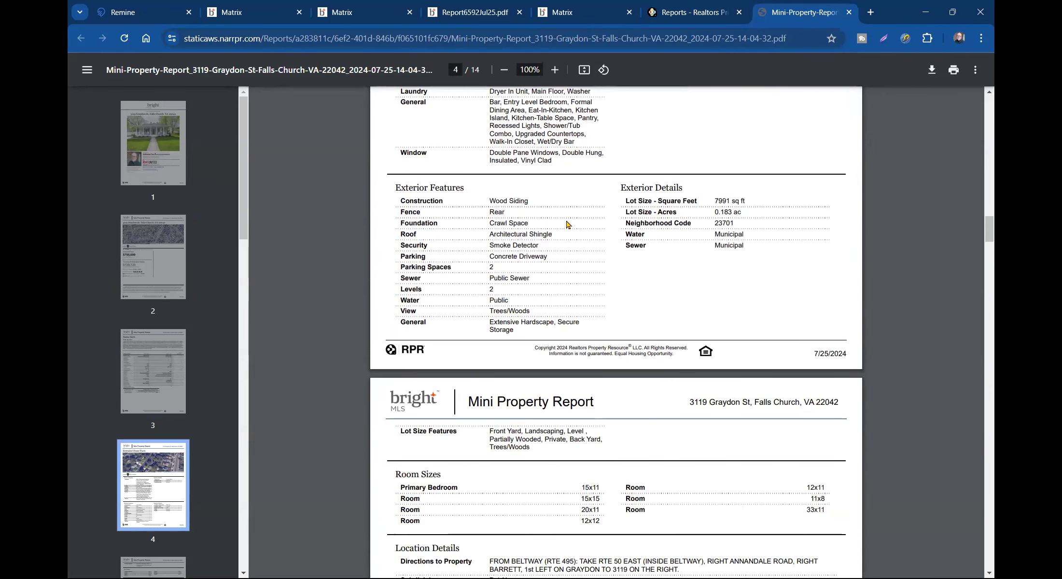
scroll(619, 328, down, 7)
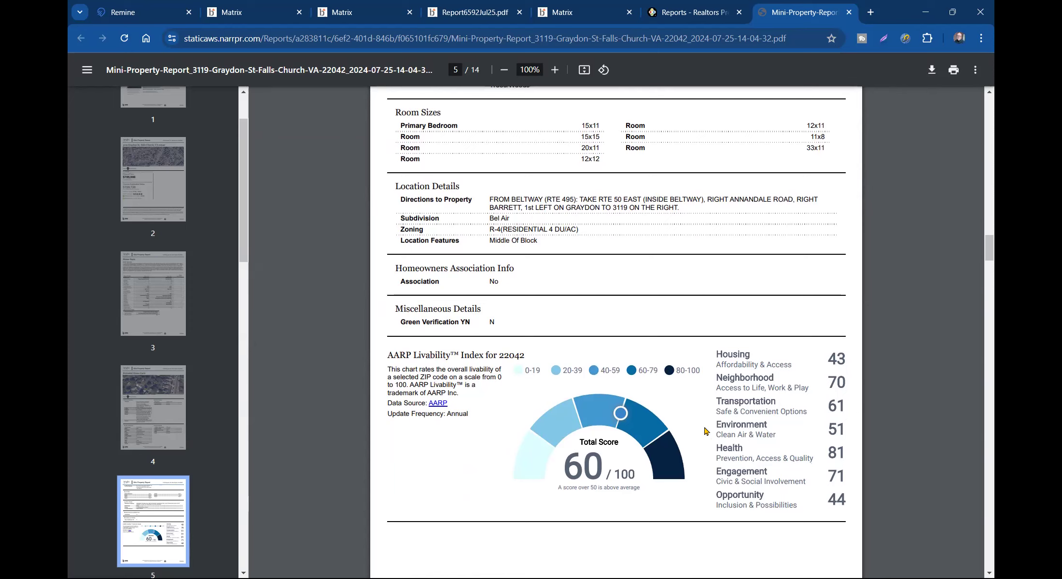
scroll(553, 389, down, 6)
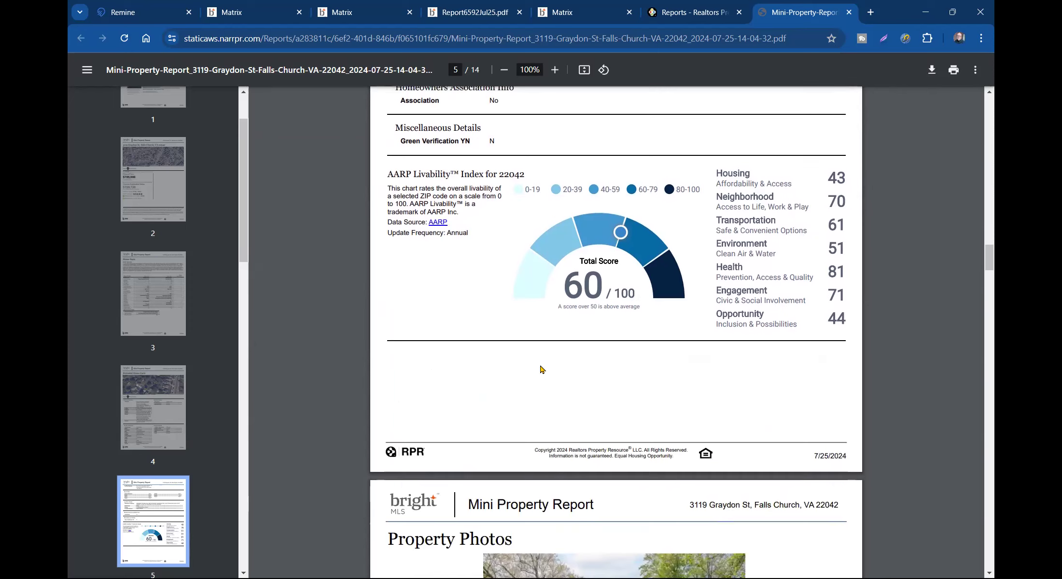
scroll(543, 369, up, 2)
scroll(544, 370, down, 8)
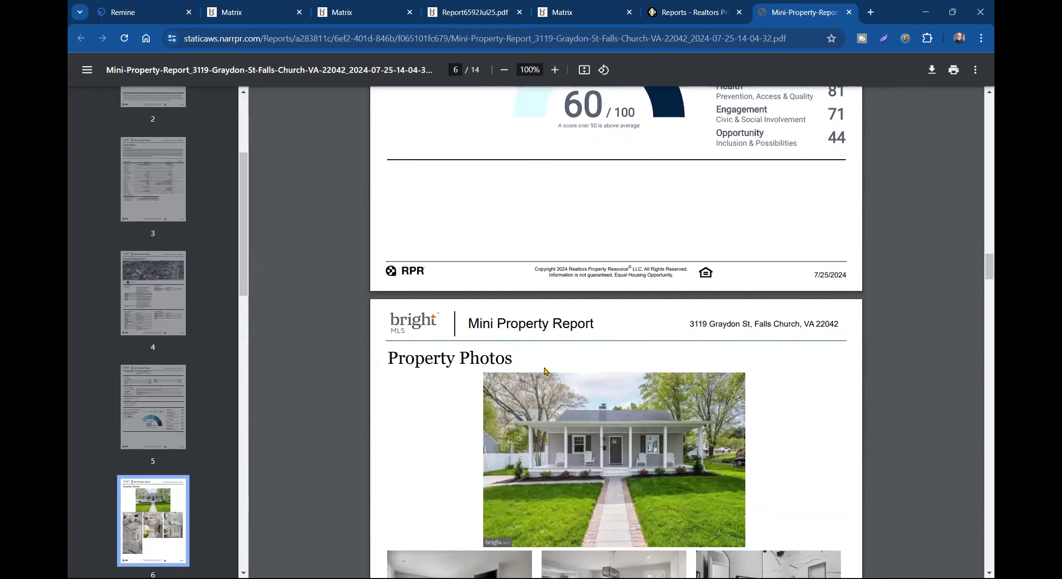
scroll(545, 372, down, 20)
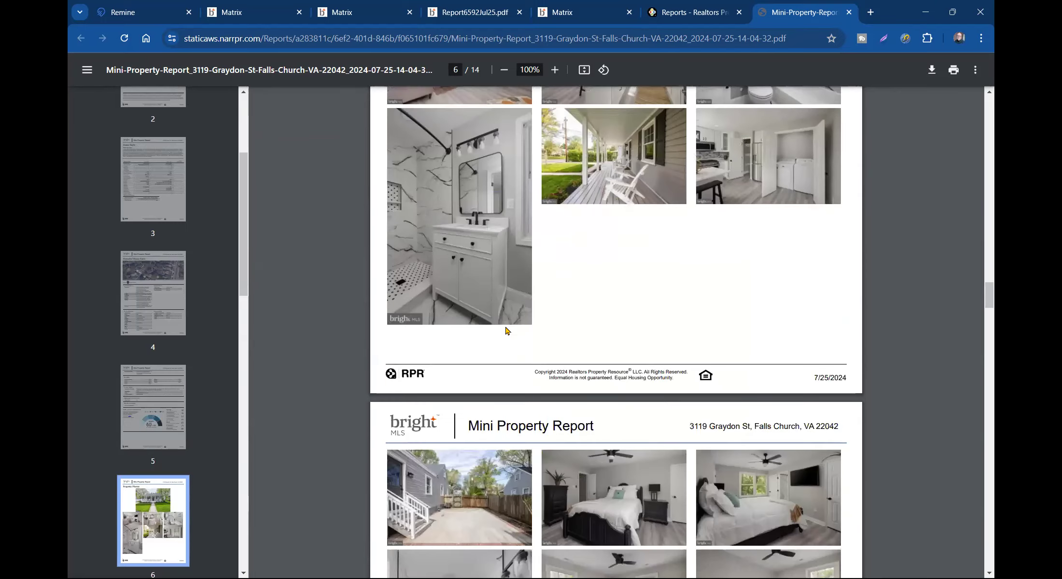
scroll(503, 330, down, 19)
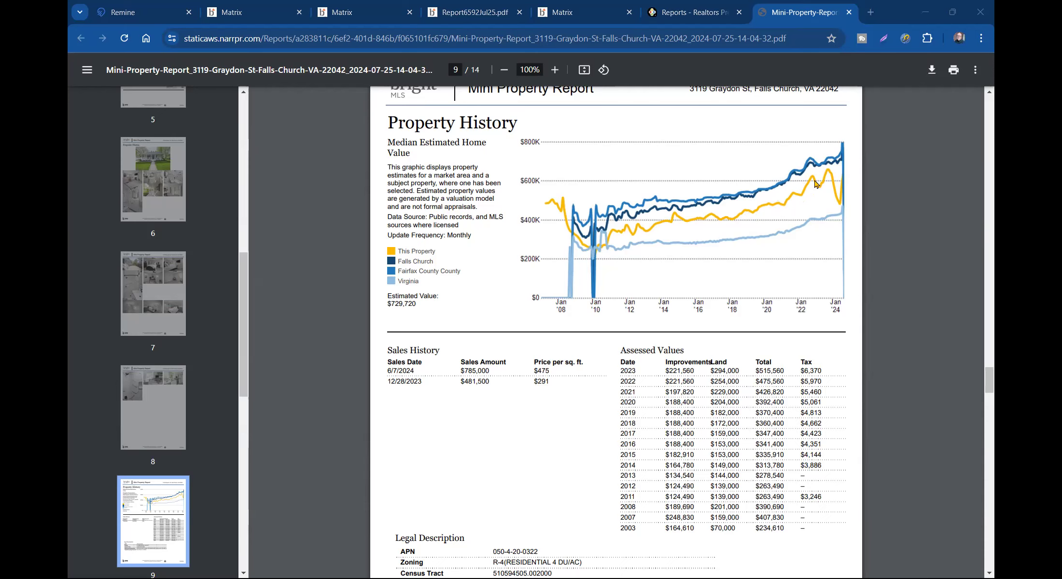
- Scroll the Mini Property Report from page 9 through to the final About RPR page 14
key(alt+Tab)
key(alt+Tab)
scroll(627, 222, down, 2)
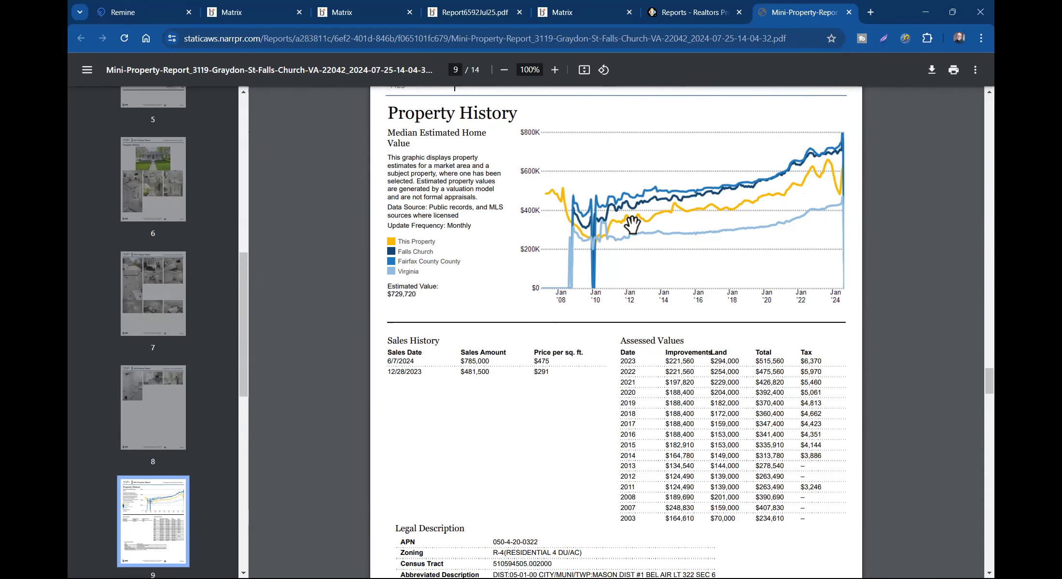
scroll(633, 224, down, 4)
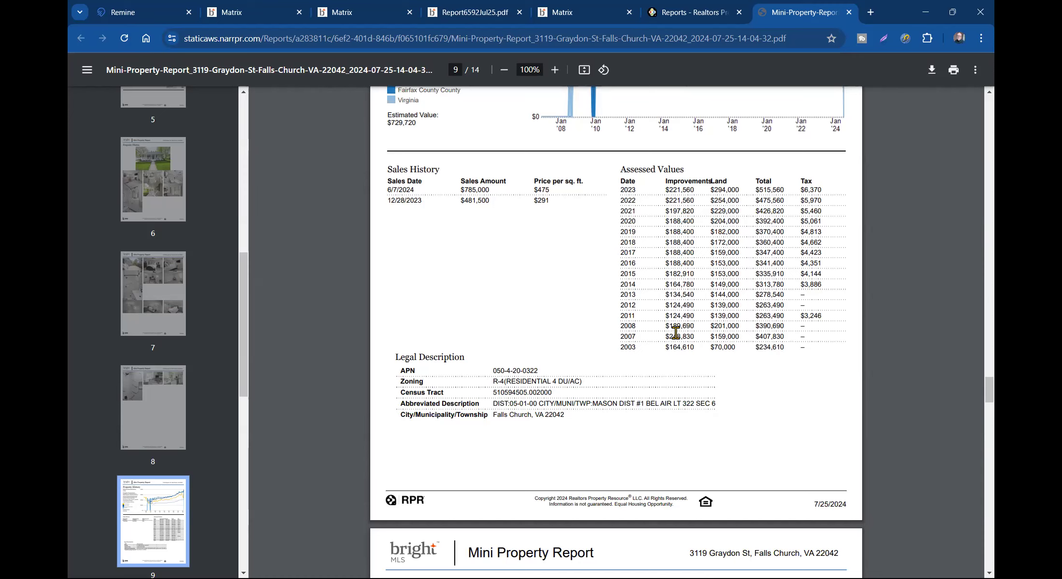
scroll(666, 325, down, 10)
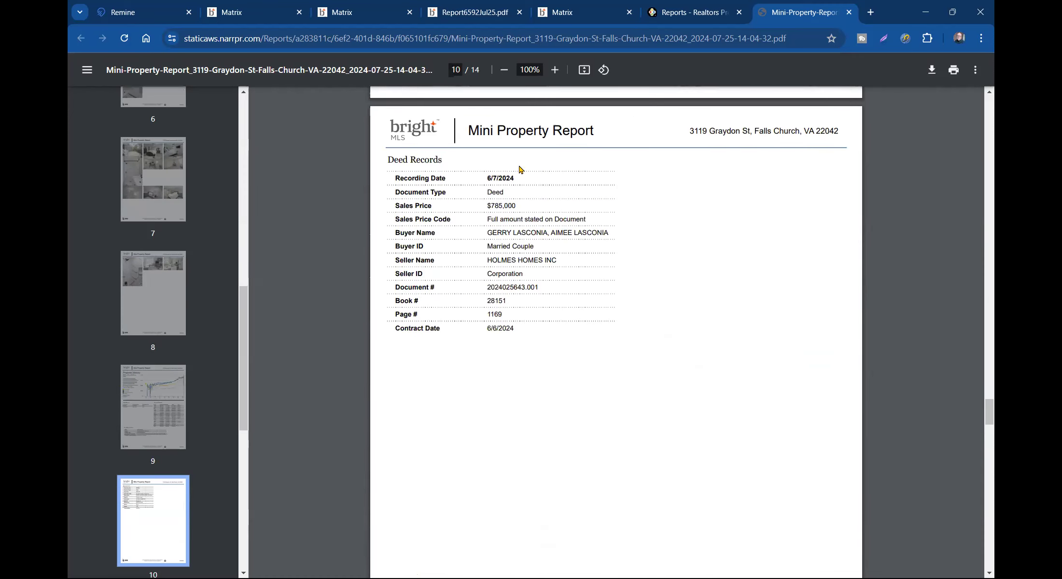
scroll(573, 271, down, 15)
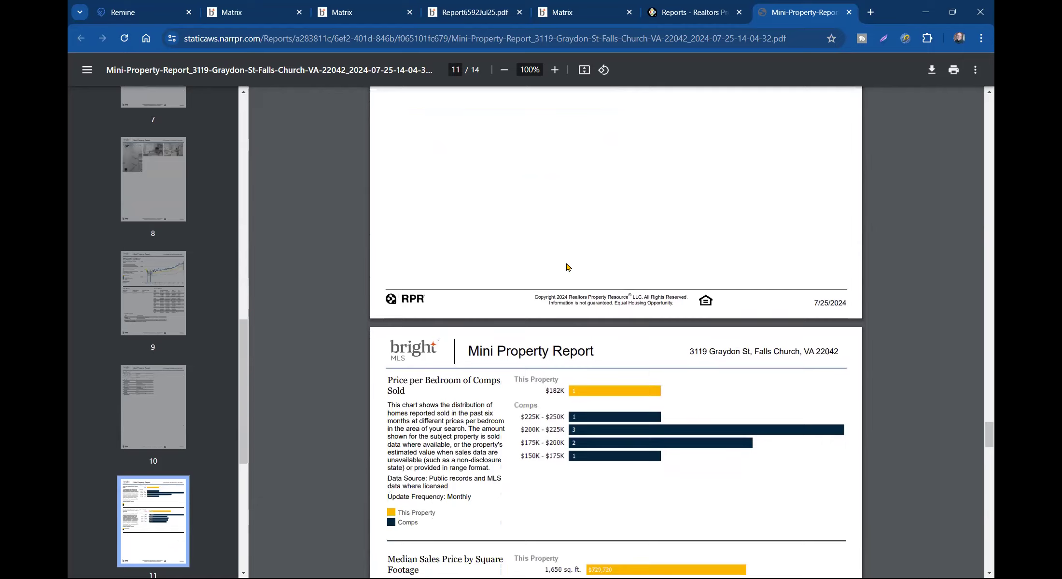
scroll(576, 173, down, 20)
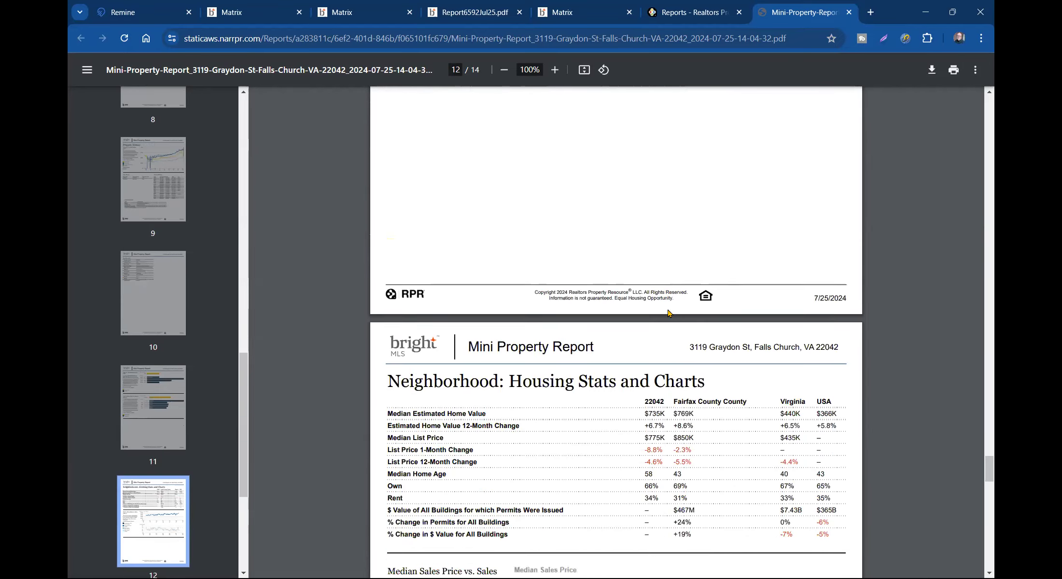
scroll(671, 314, down, 16)
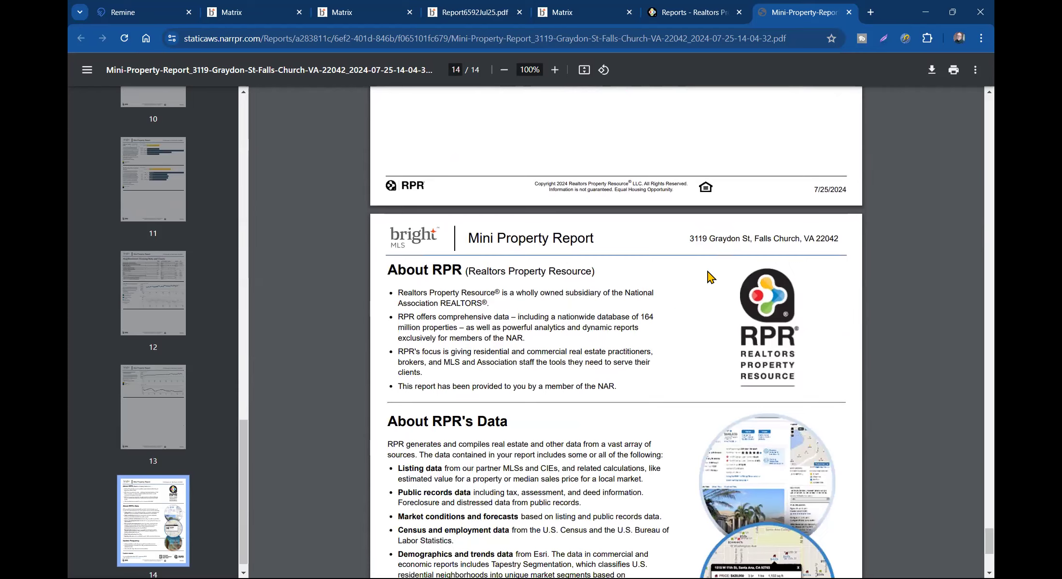
scroll(709, 275, down, 6)
scroll(637, 202, up, 5)
click(604, 16)
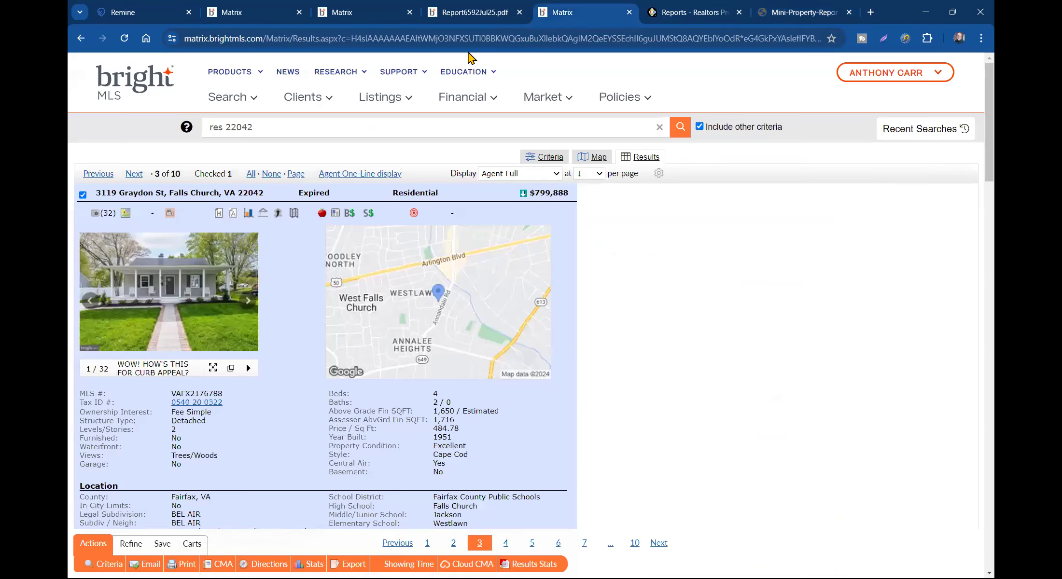
click(691, 15)
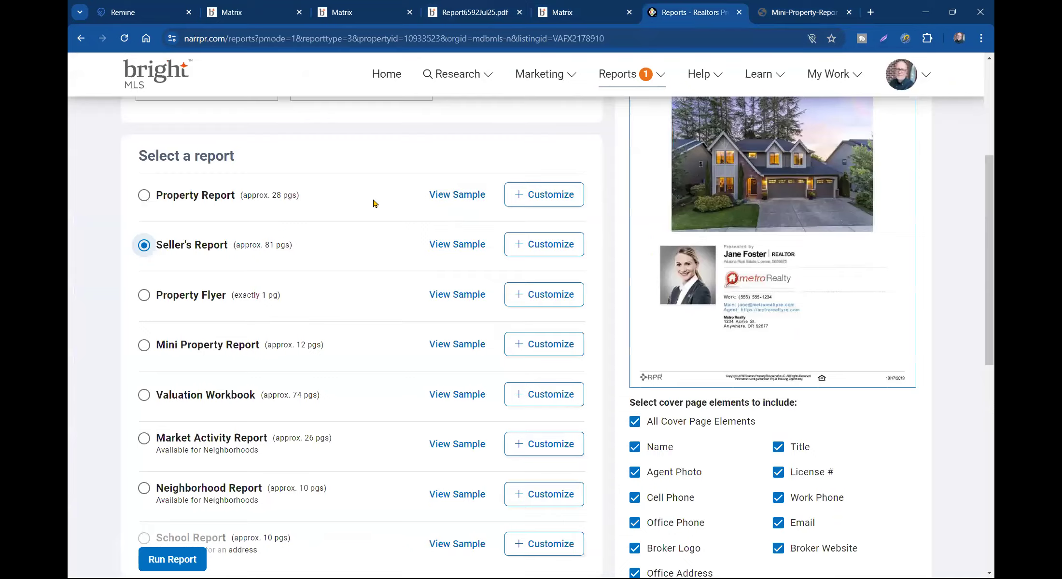
scroll(372, 199, up, 5)
click(274, 165)
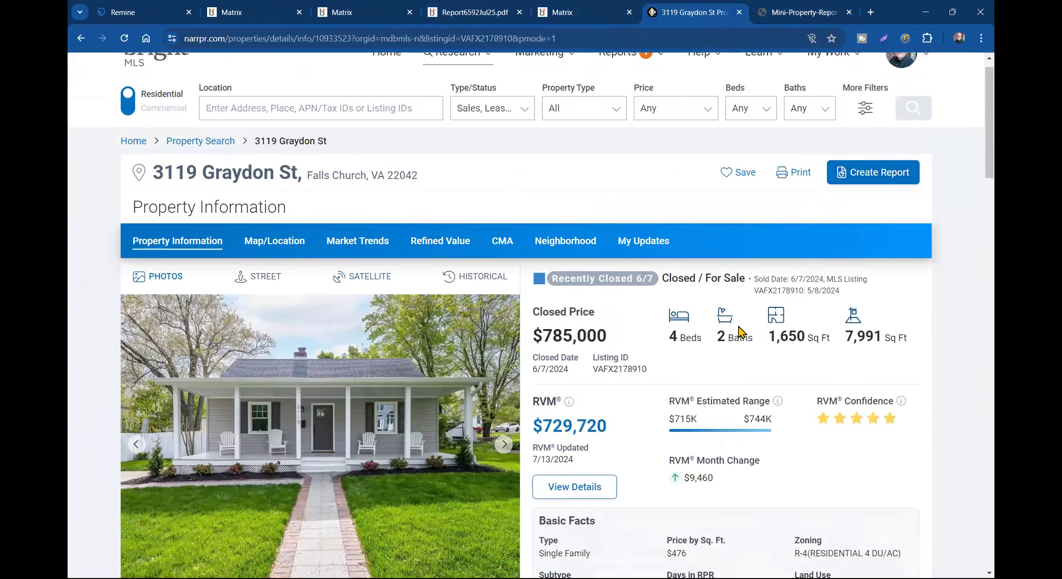
scroll(742, 334, down, 3)
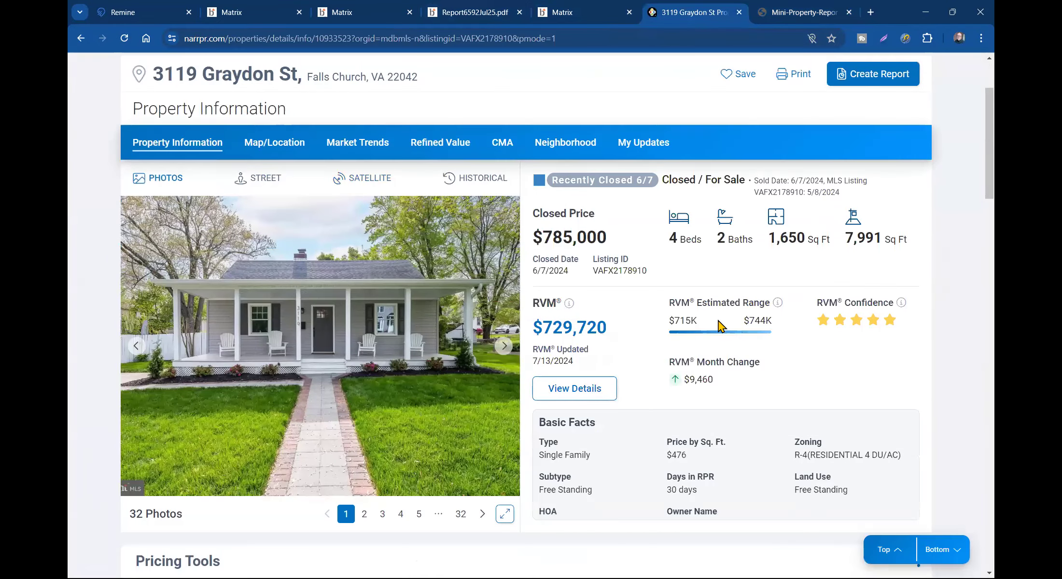
- Review the comparable properties behind the $729,720 RVM, then close the overview back to Pricing Tools
click(574, 387)
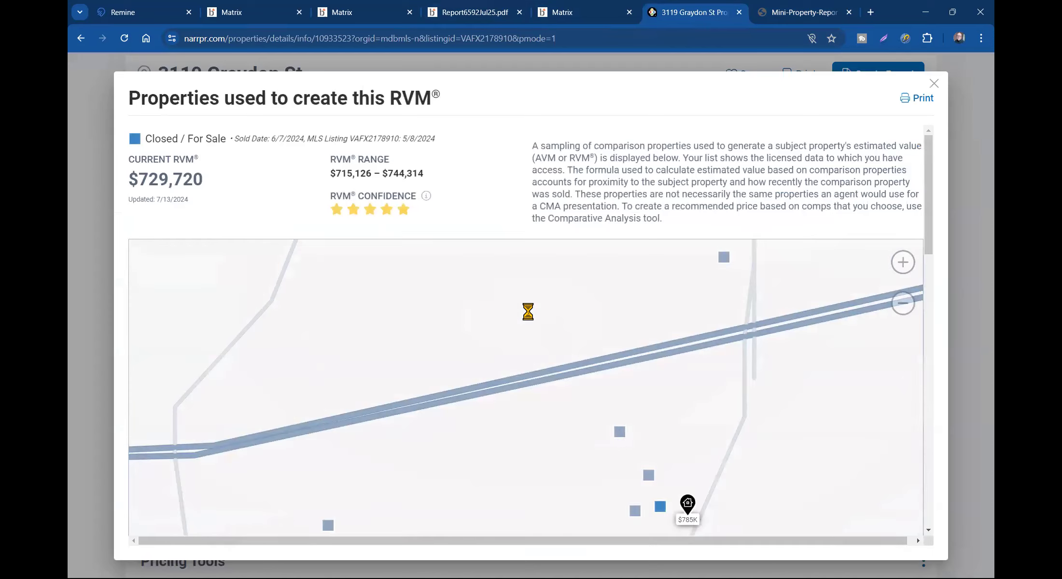
scroll(772, 203, down, 1)
scroll(789, 216, down, 9)
scroll(821, 193, up, 2)
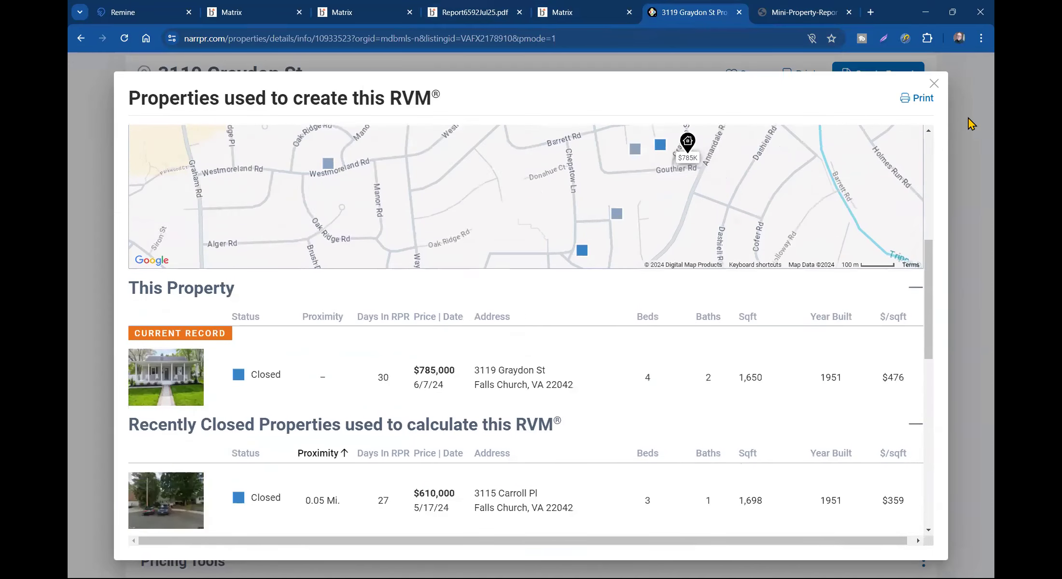
click(934, 85)
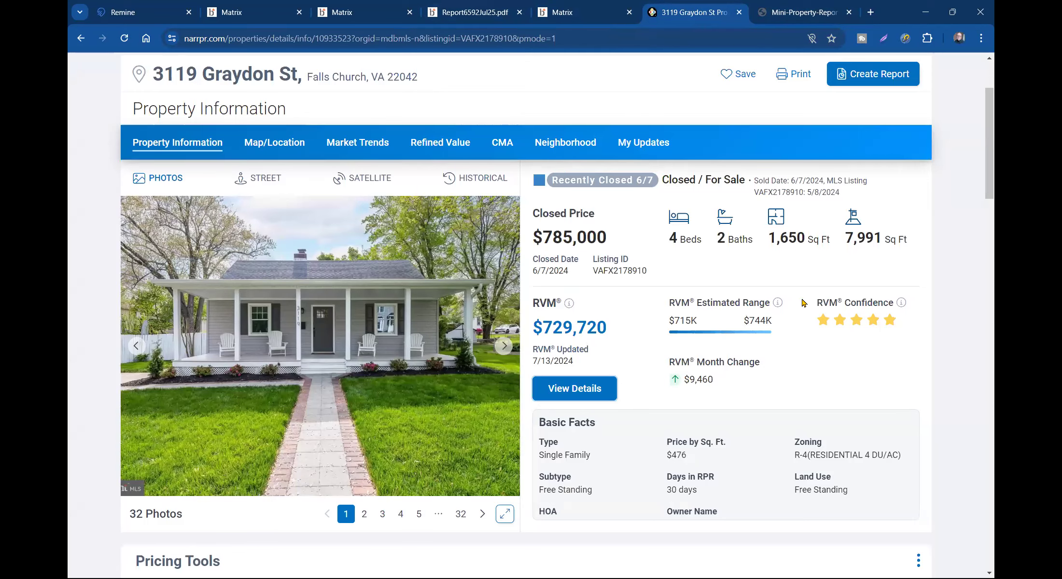
scroll(727, 286, down, 5)
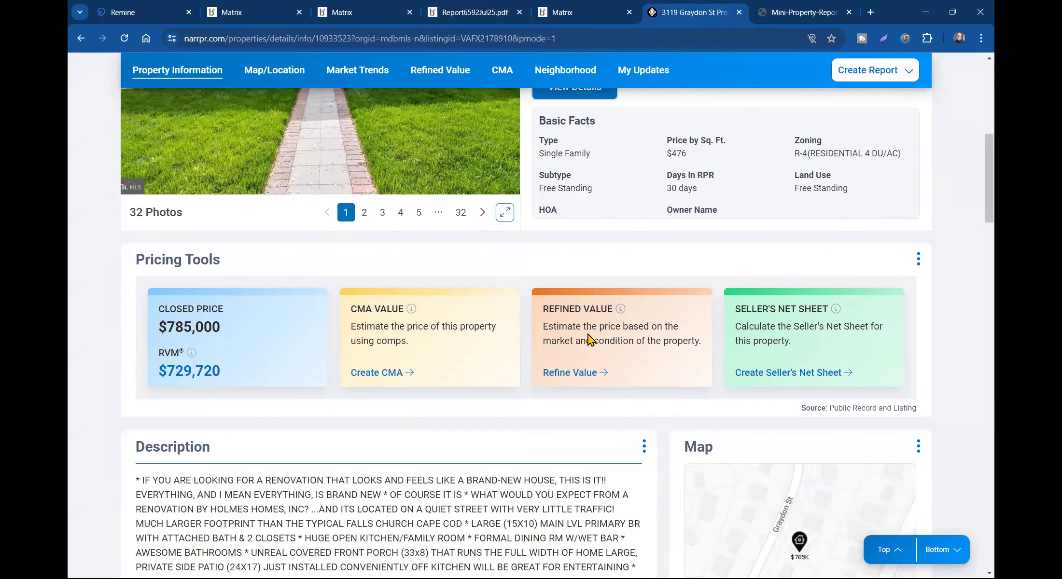
- In Refined Value, set the market to Hot and interior above comparables for $782,791, then return
click(579, 380)
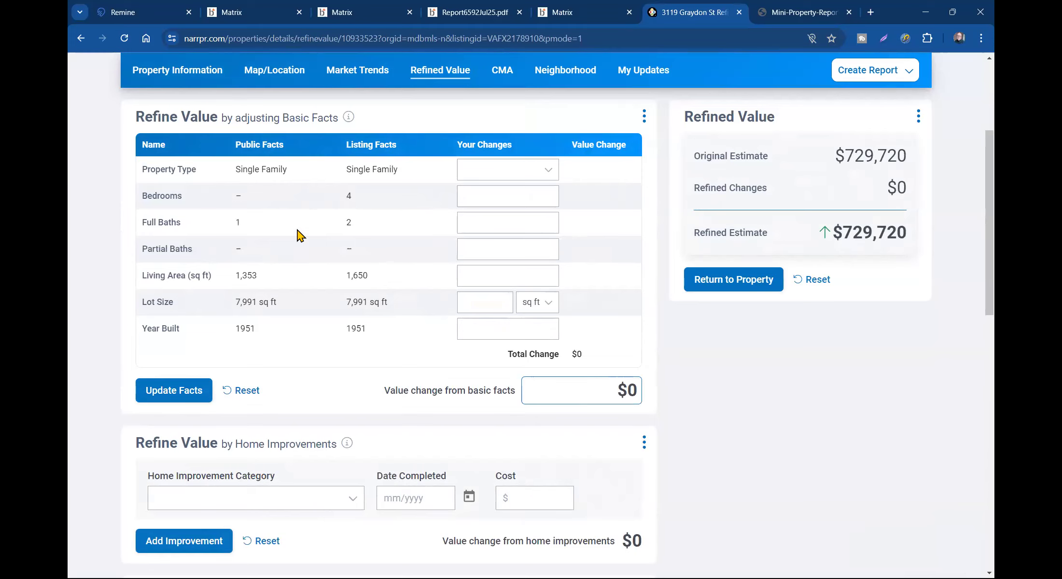
scroll(285, 231, down, 5)
scroll(296, 228, down, 4)
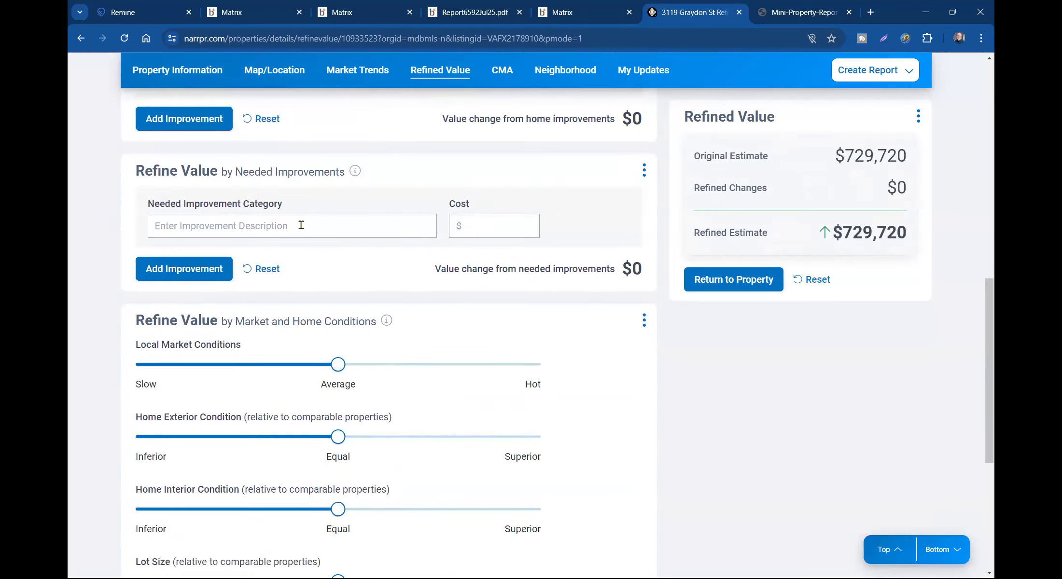
drag(338, 365, 536, 369)
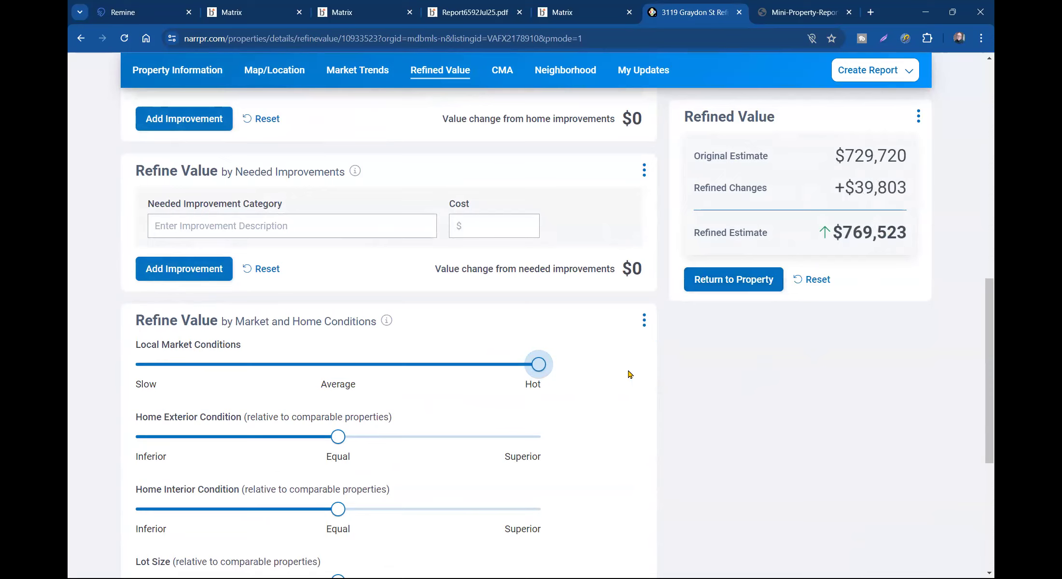
scroll(629, 372, down, 4)
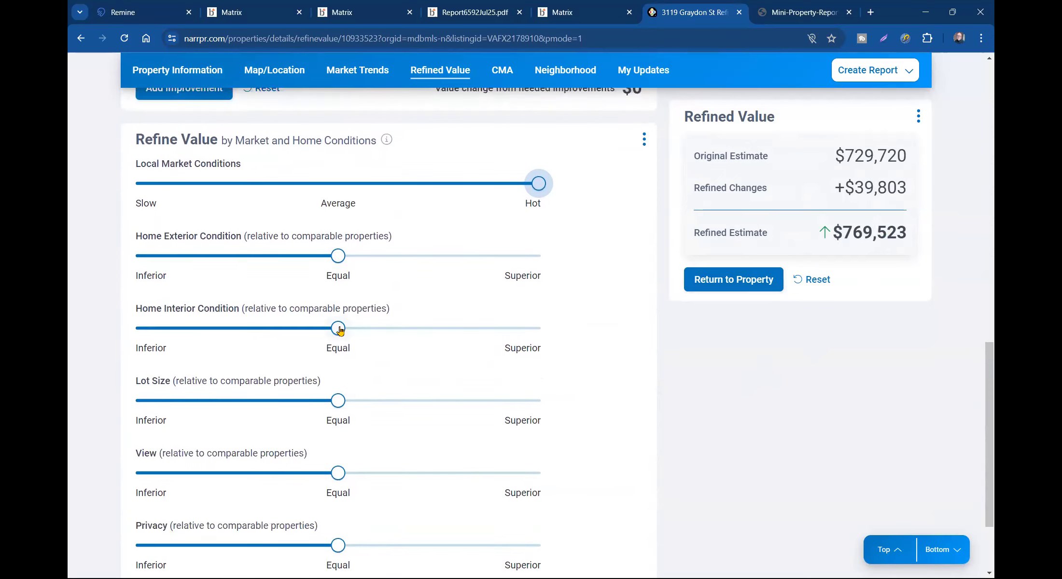
drag(340, 329, 418, 329)
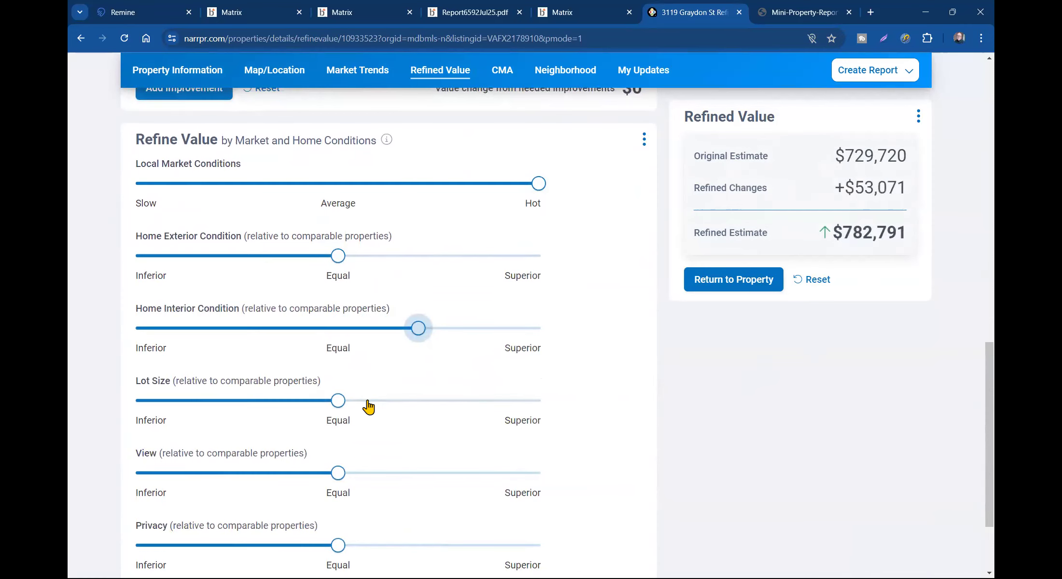
scroll(368, 407, down, 3)
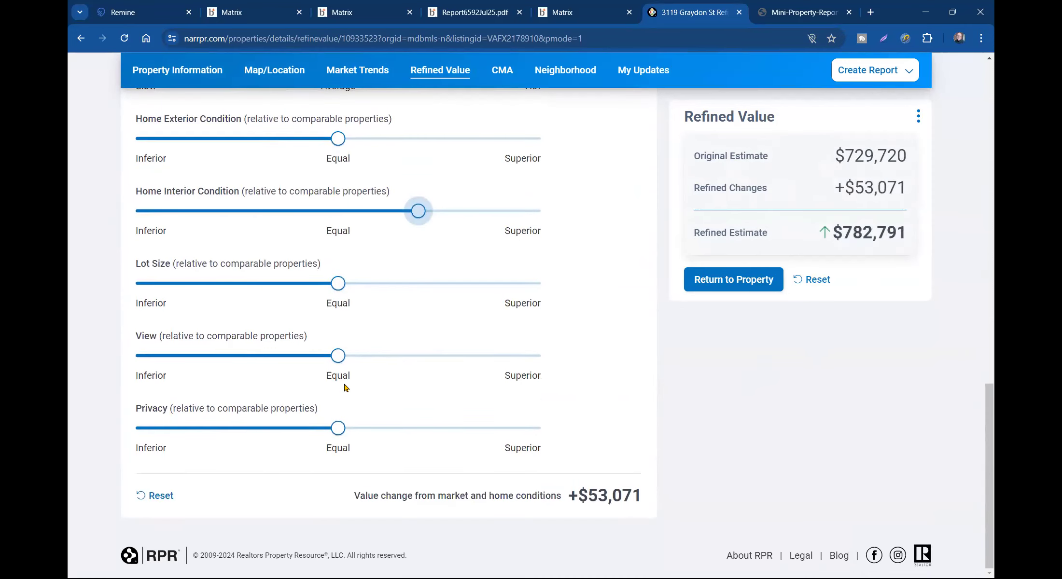
scroll(331, 235, up, 1)
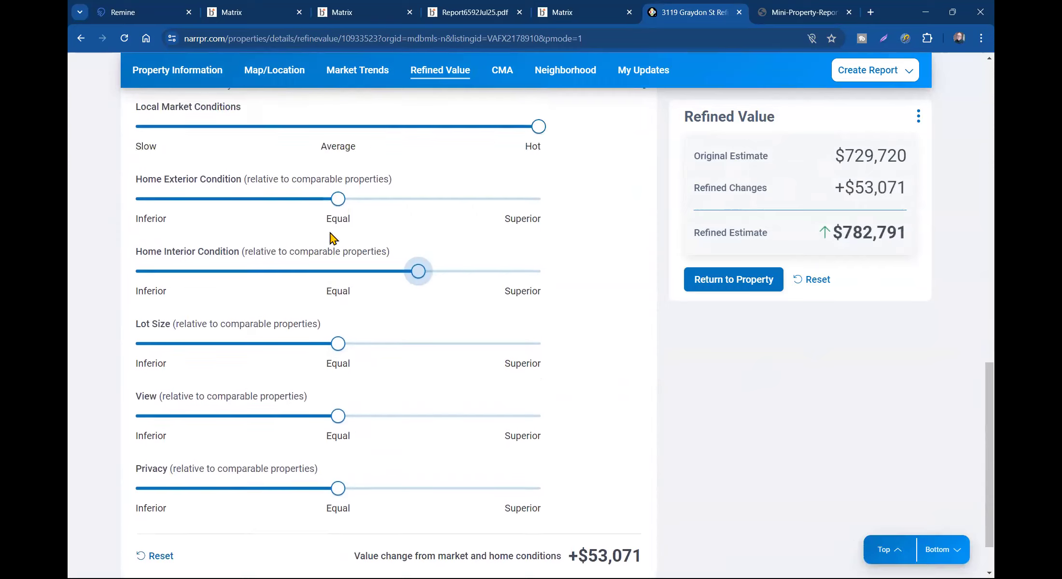
click(338, 200)
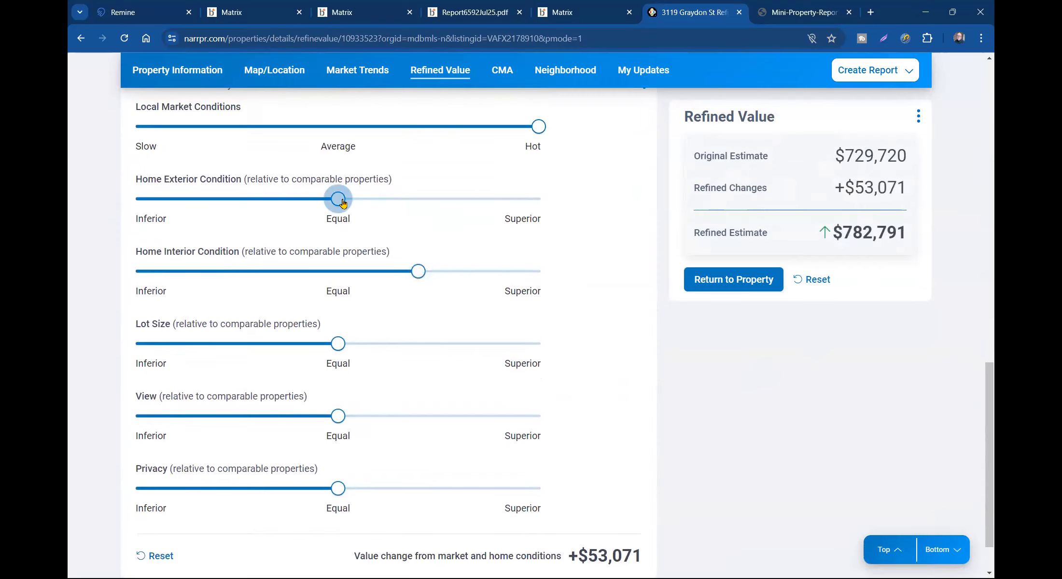
click(704, 282)
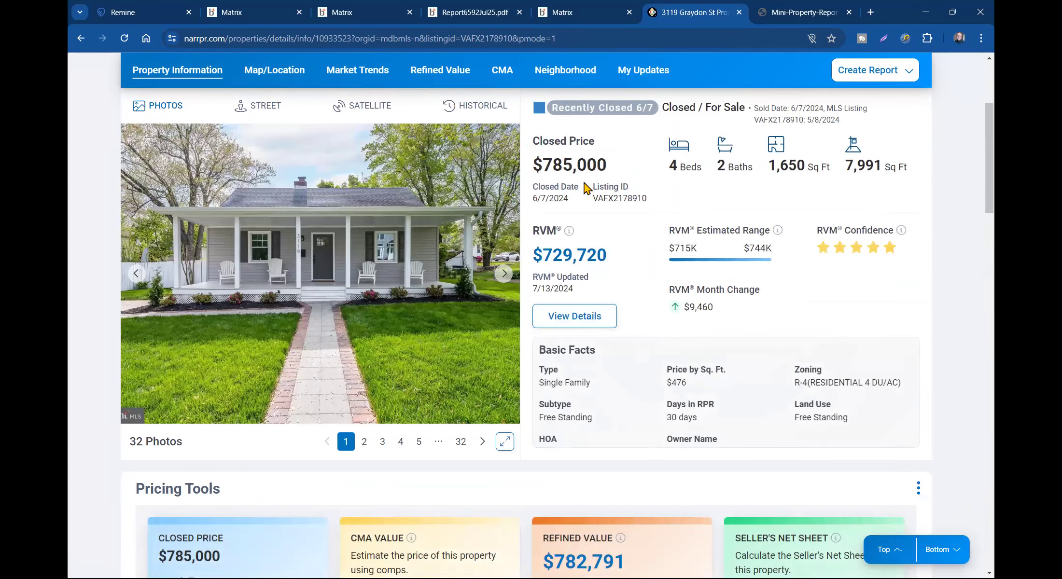
scroll(591, 191, down, 2)
scroll(592, 193, down, 3)
scroll(593, 203, up, 3)
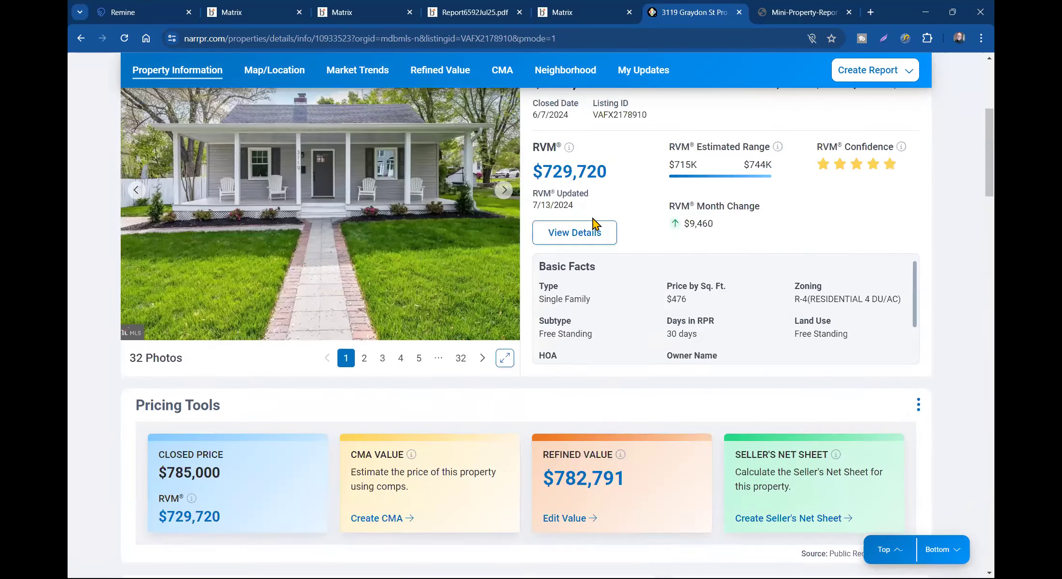
scroll(599, 230, down, 4)
scroll(583, 301, up, 10)
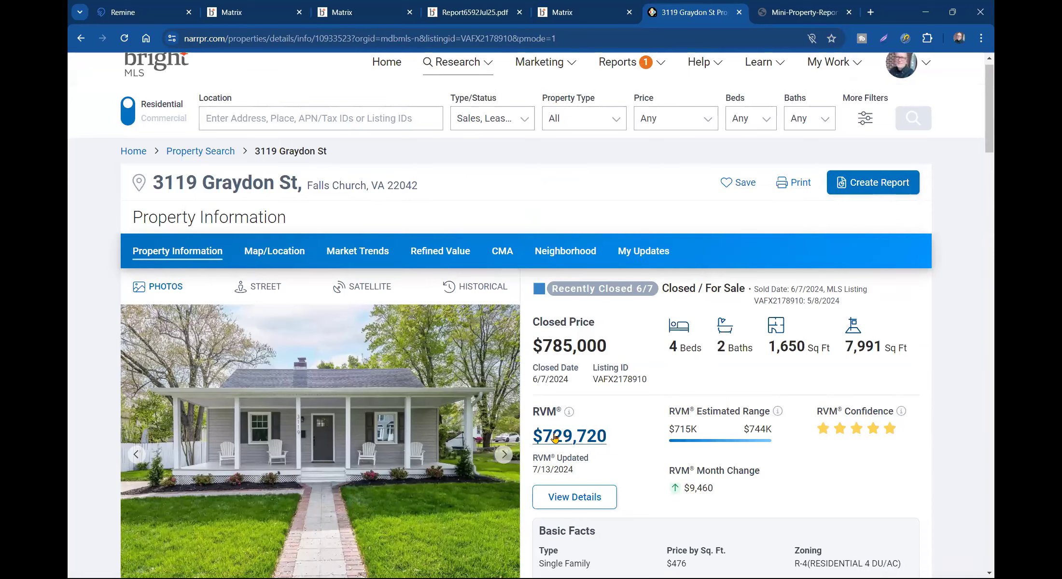
click(502, 458)
click(502, 457)
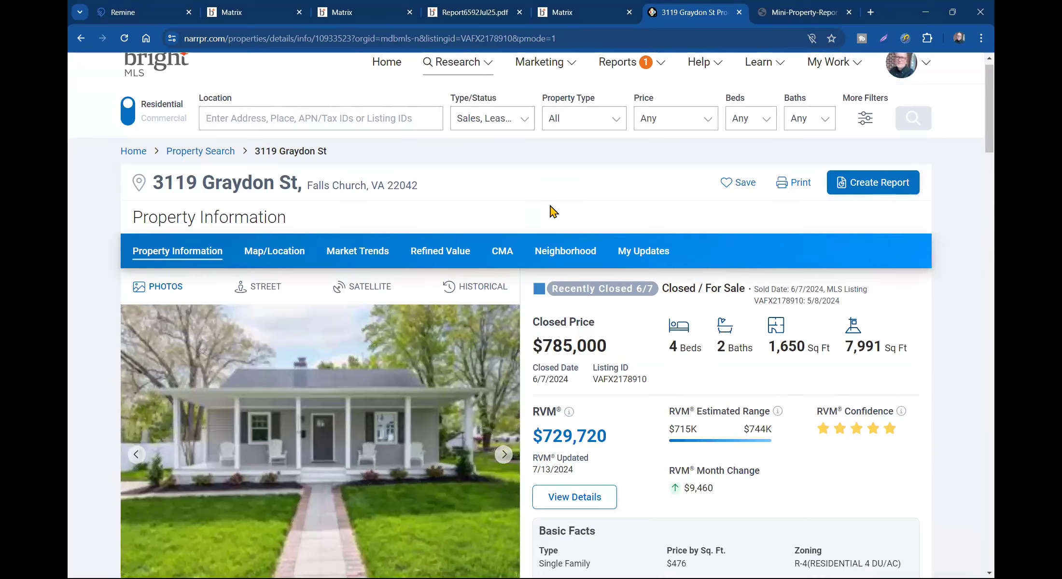
click(768, 14)
scroll(631, 285, up, 20)
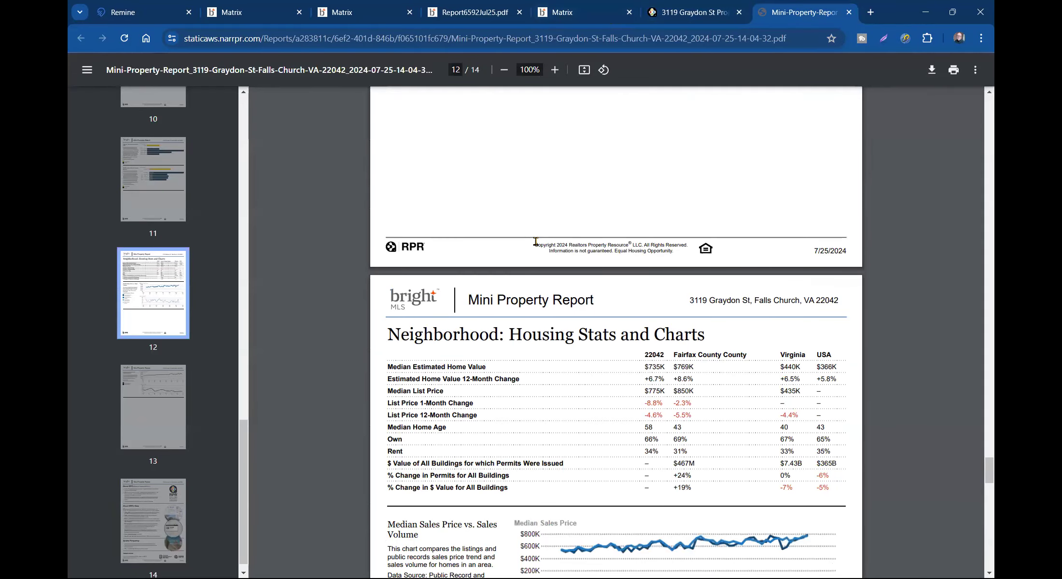
scroll(538, 247, up, 15)
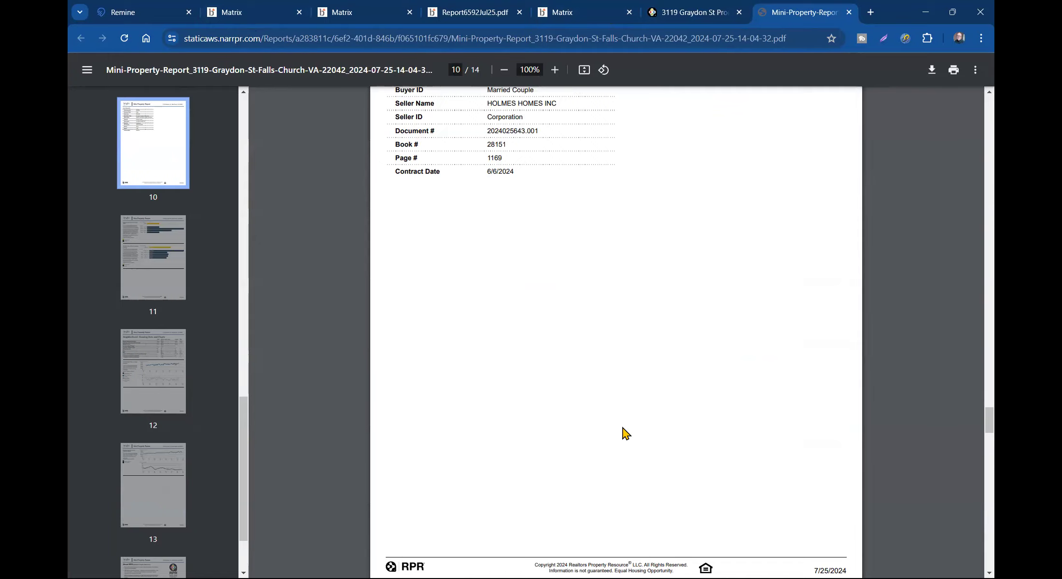
mouse_move(141, 13)
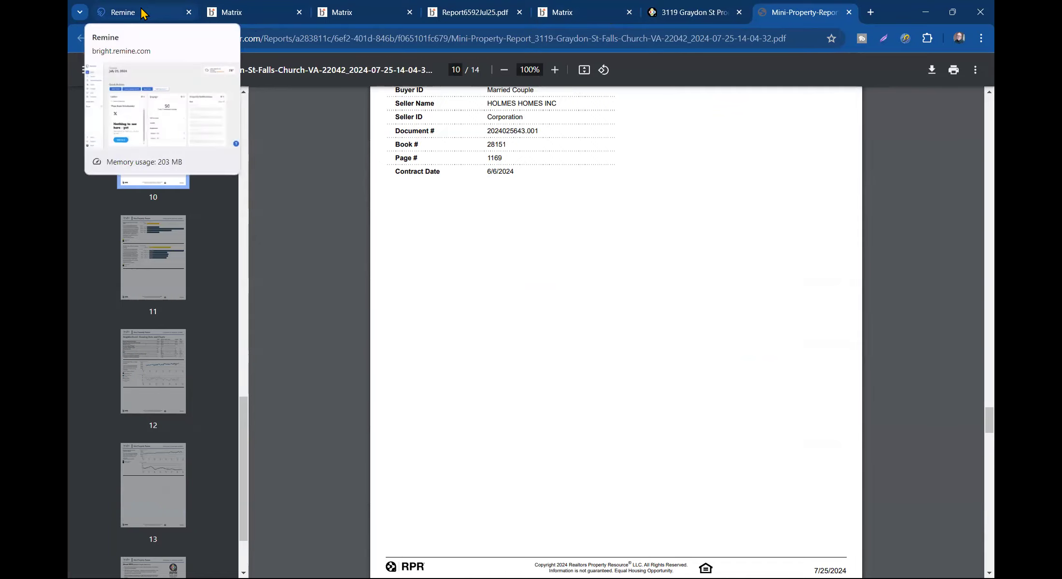
scroll(575, 209, up, 20)
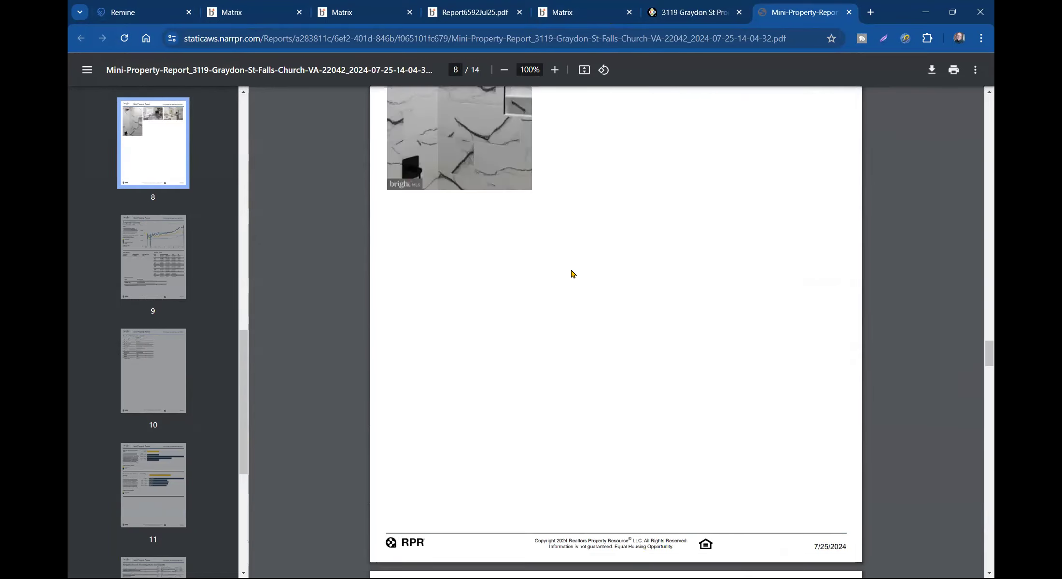
scroll(553, 260, up, 20)
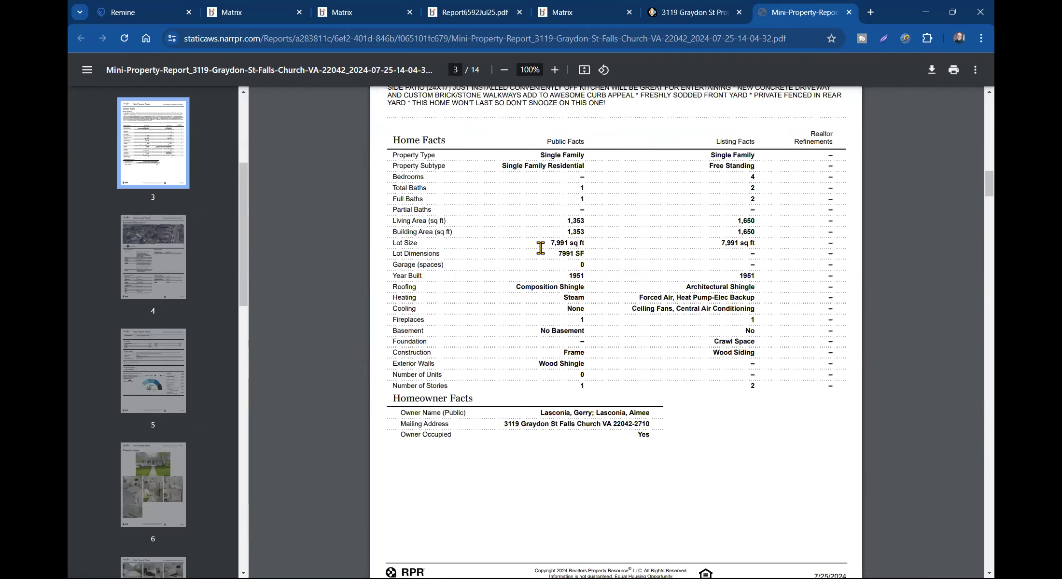
scroll(533, 198, up, 2)
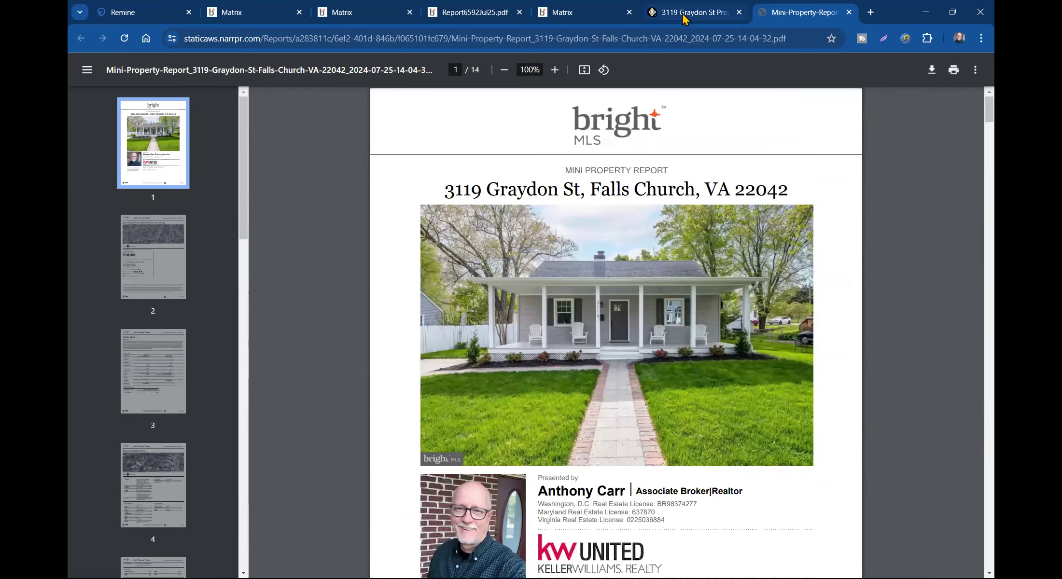
click(685, 14)
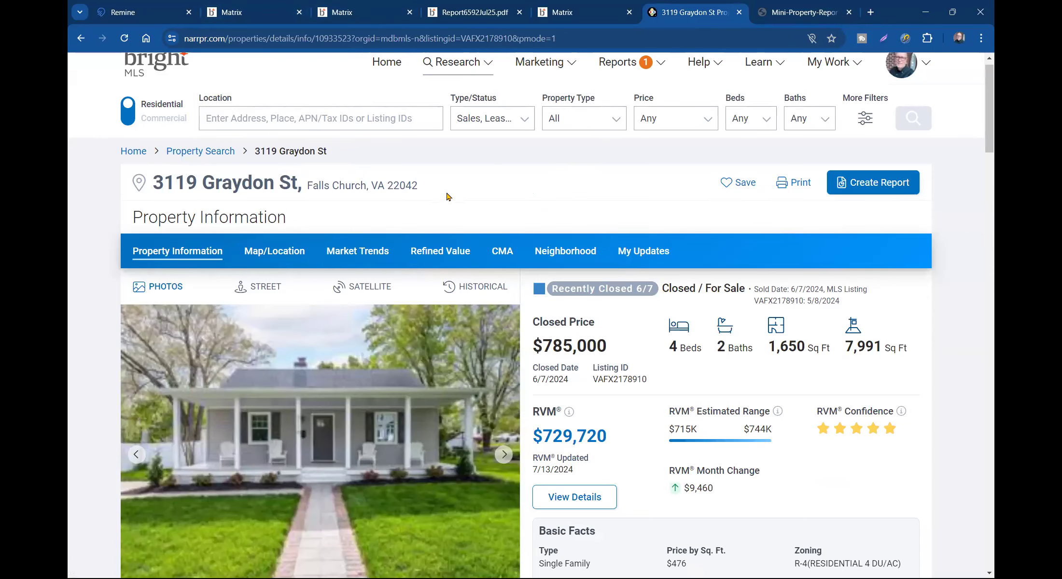
scroll(449, 193, down, 6)
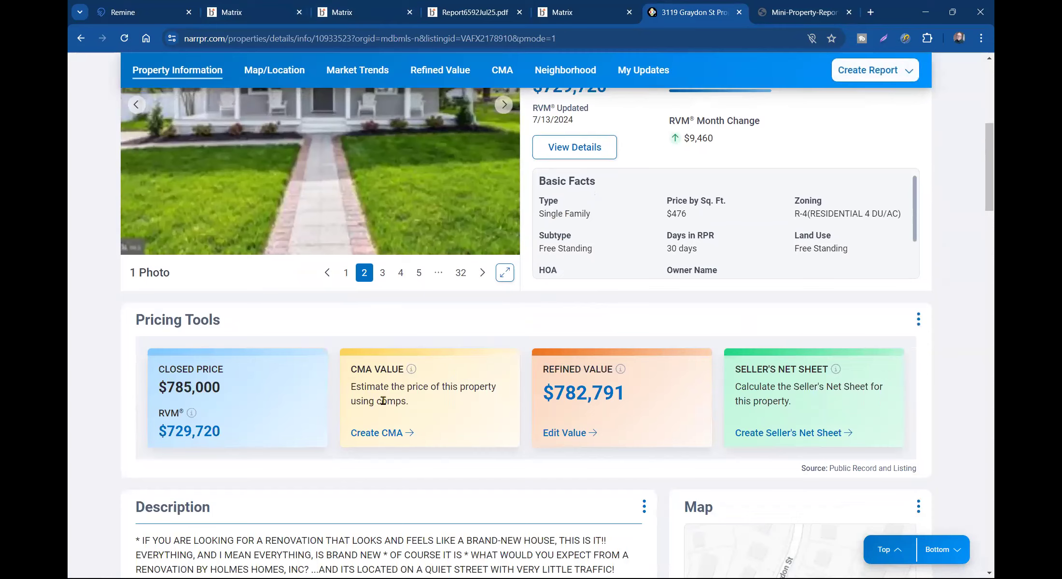
click(372, 433)
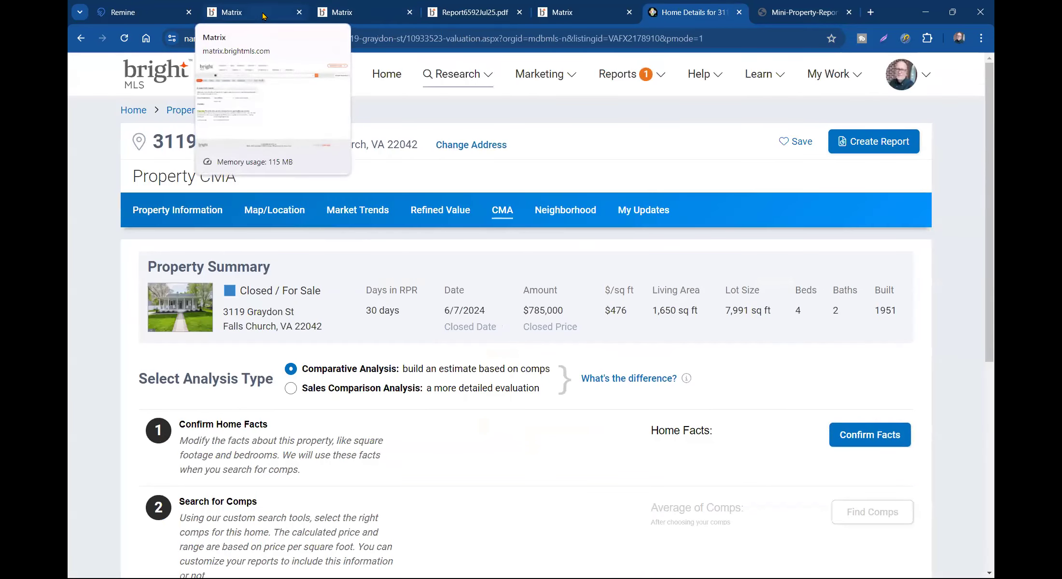
click(261, 15)
click(363, 13)
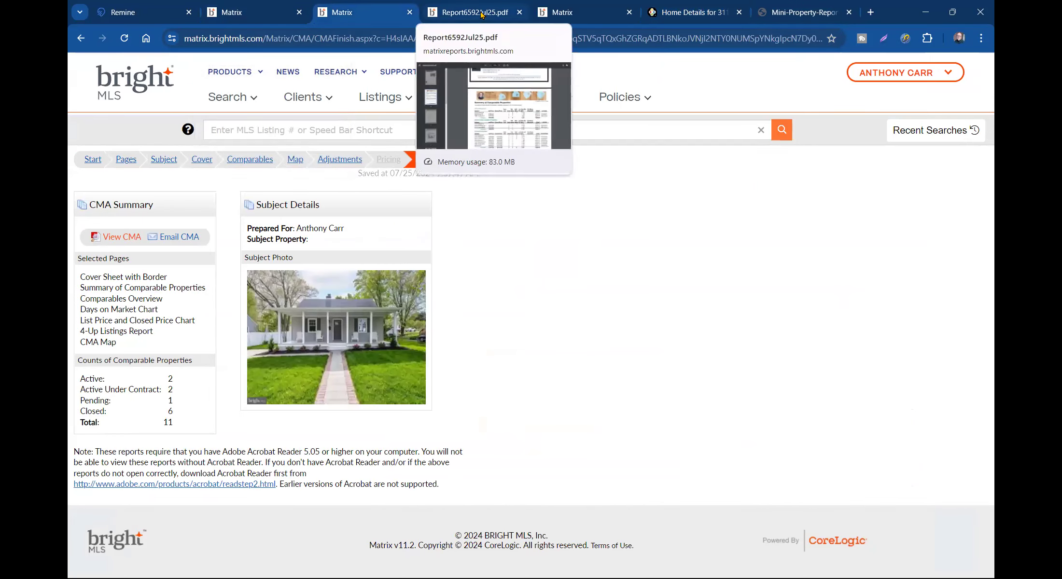
click(682, 14)
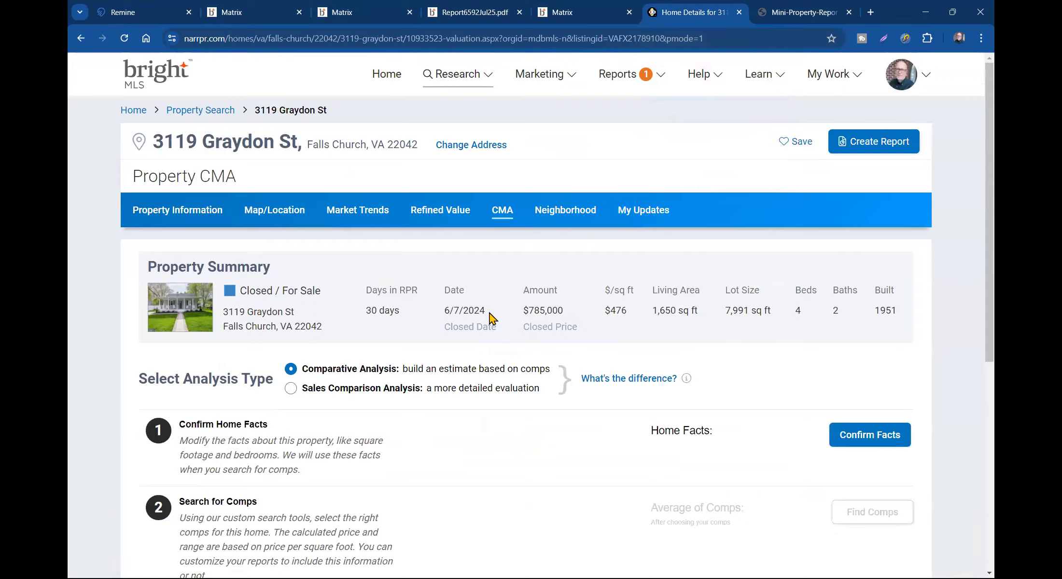
scroll(490, 319, down, 5)
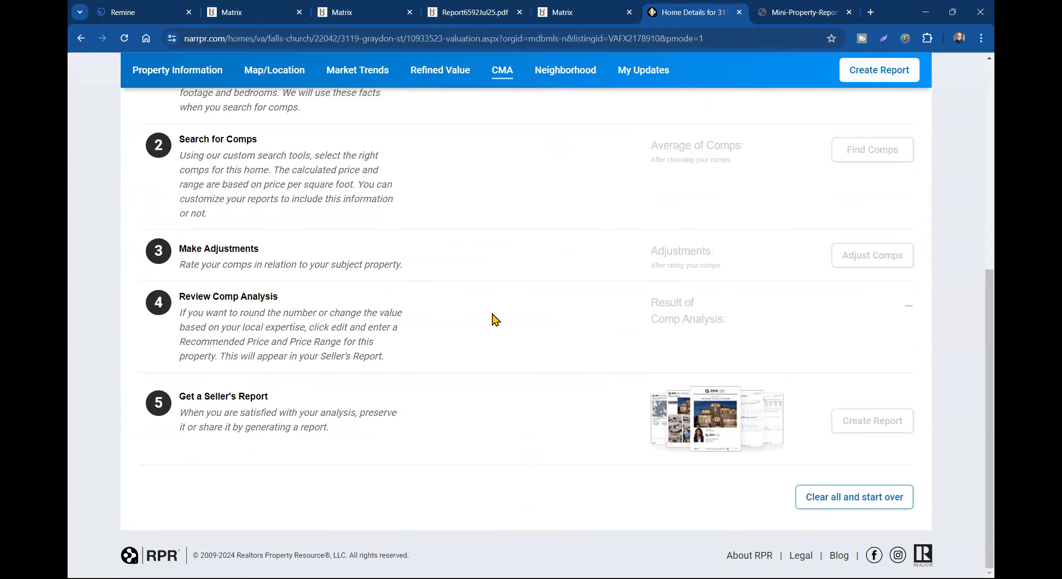
scroll(496, 319, up, 5)
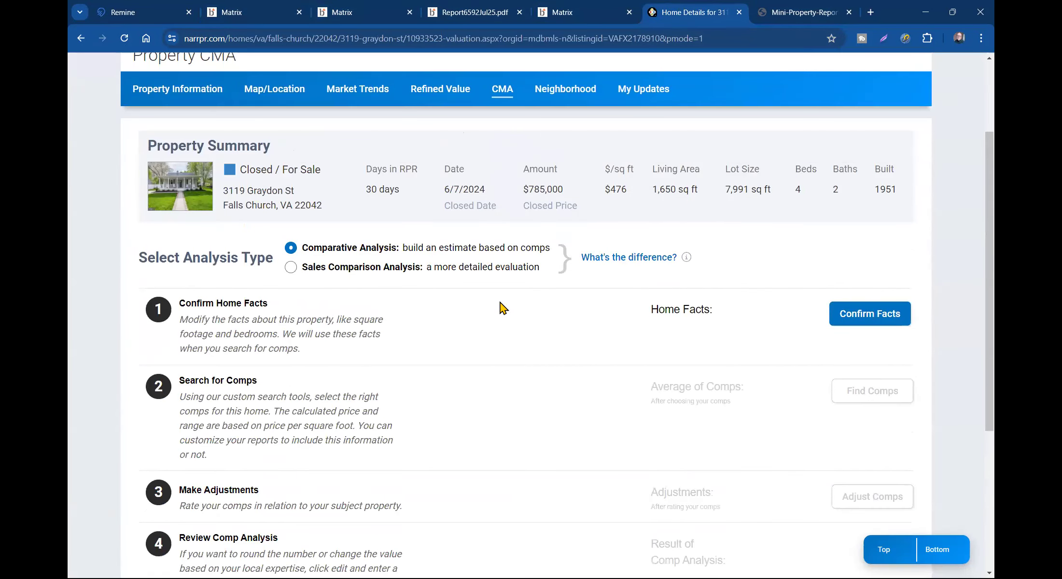
scroll(439, 385, up, 2)
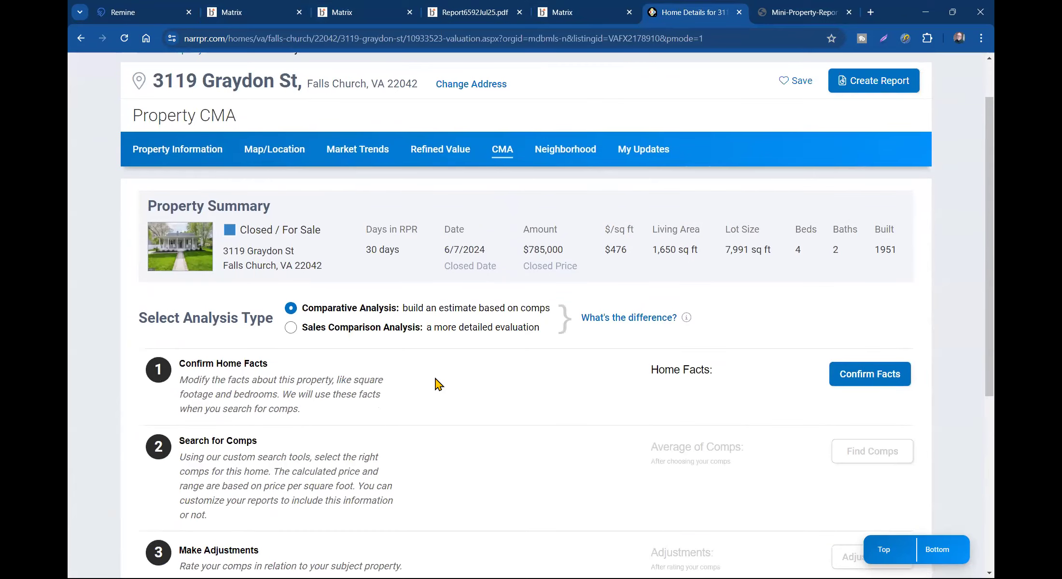
scroll(436, 379, up, 1)
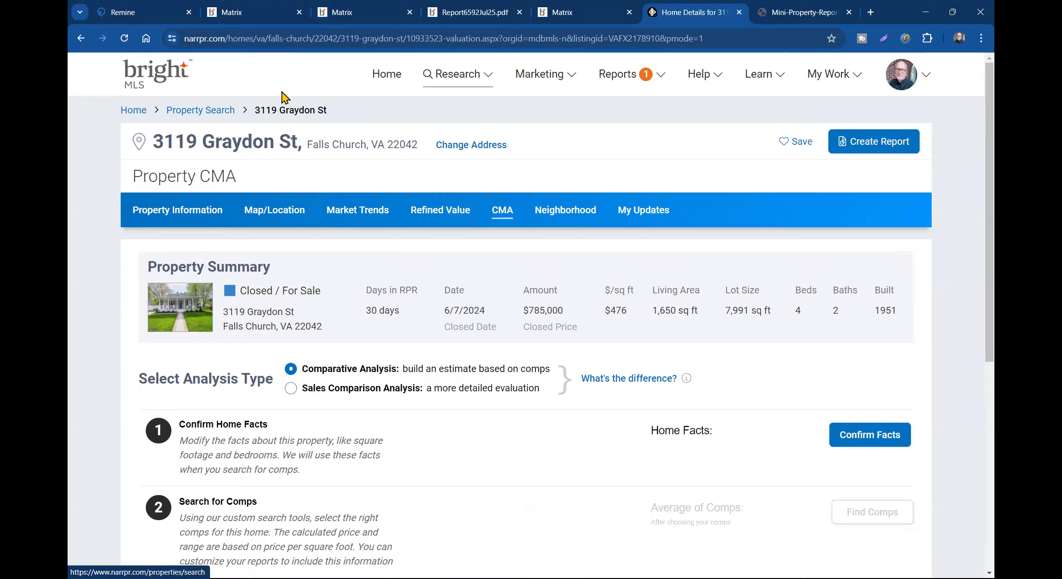
click(388, 75)
click(290, 130)
click(294, 218)
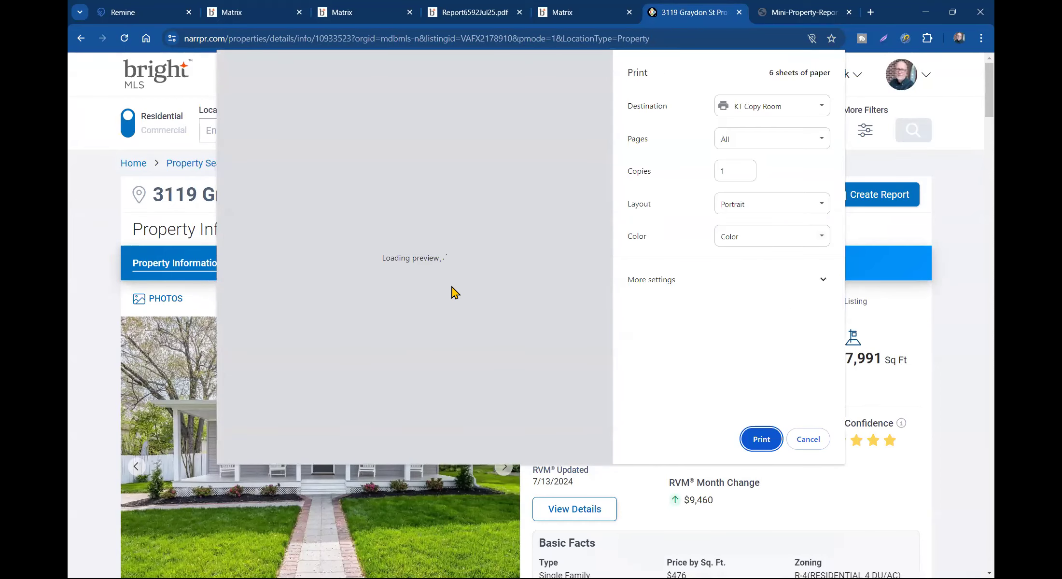
scroll(452, 290, down, 10)
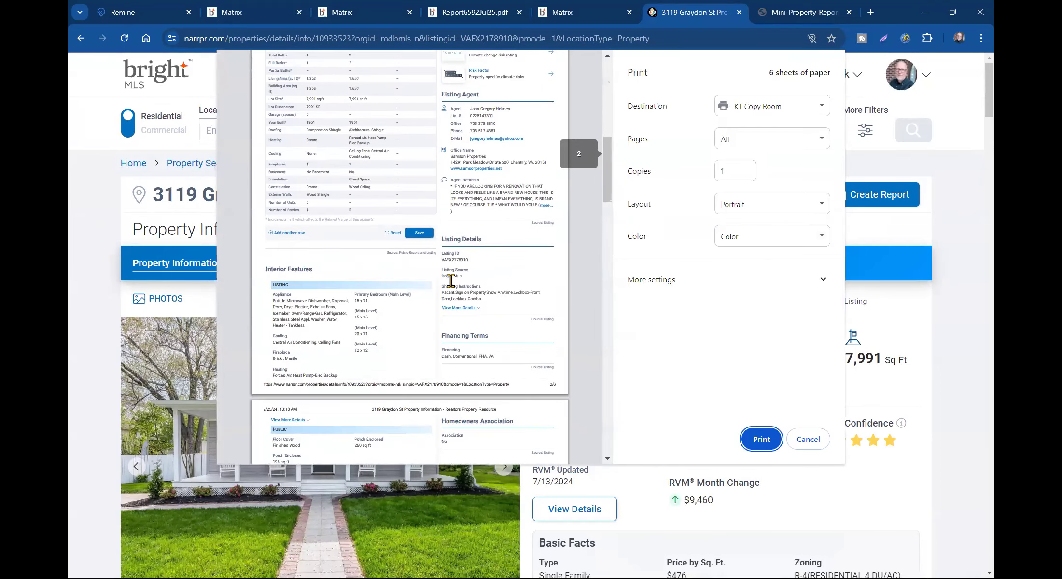
scroll(453, 289, down, 15)
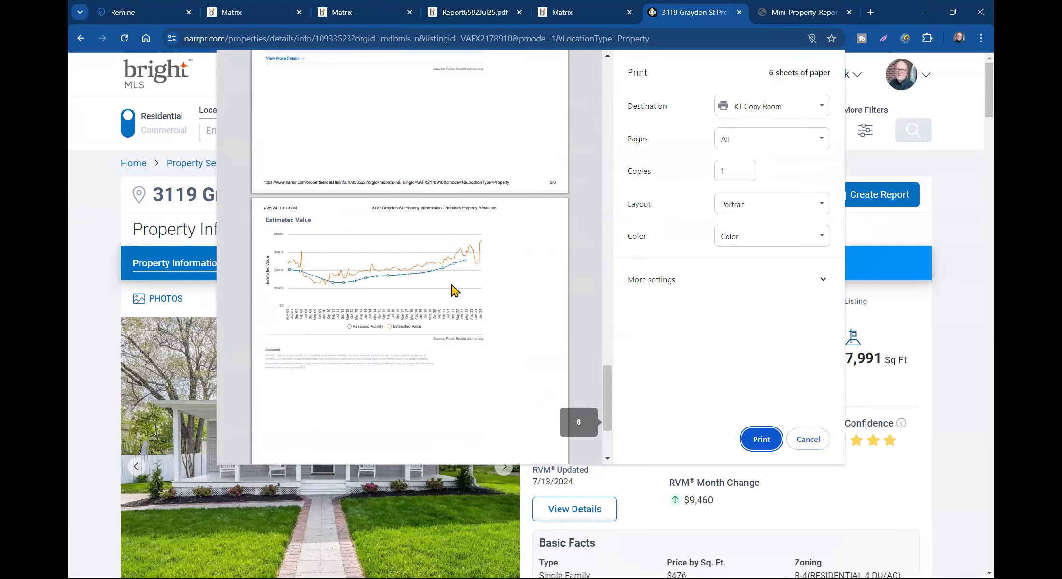
scroll(452, 289, up, 20)
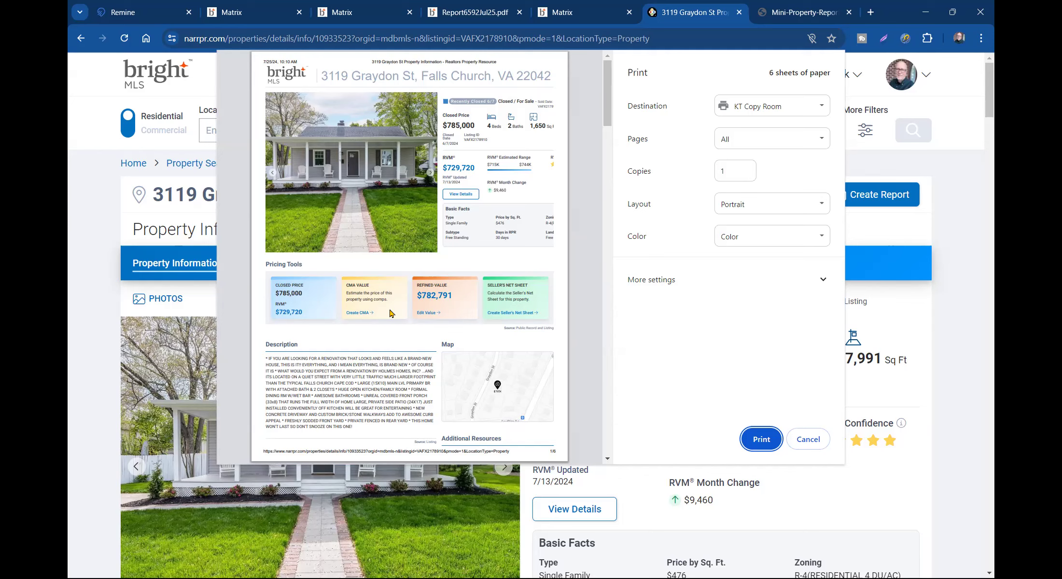
click(810, 437)
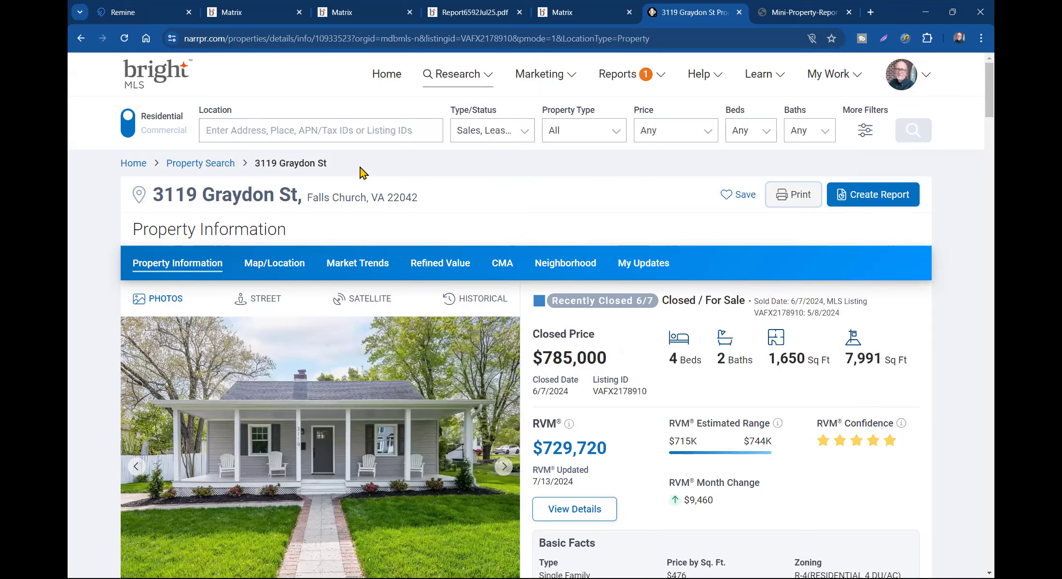
click(144, 12)
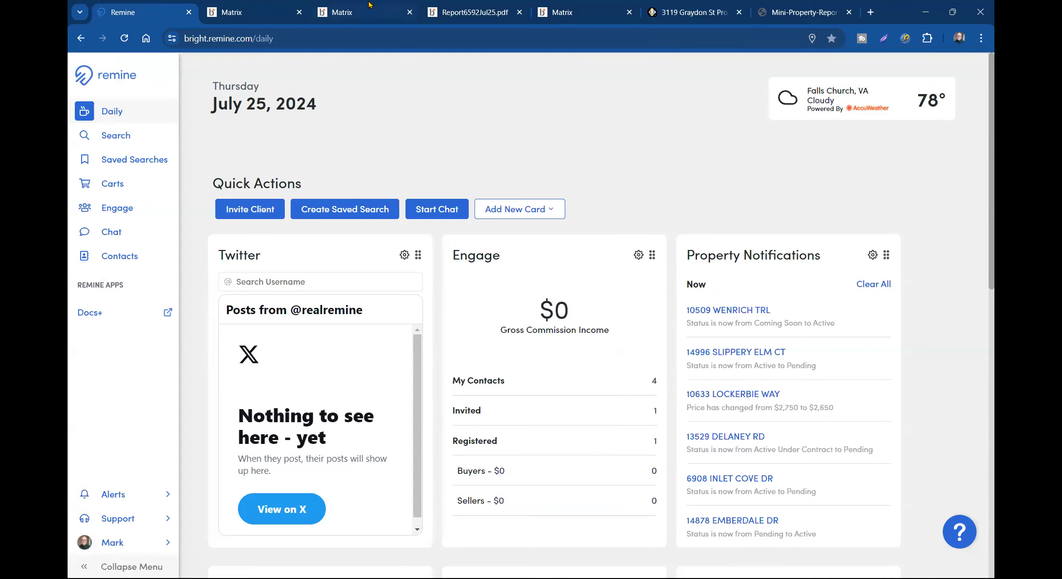
click(562, 12)
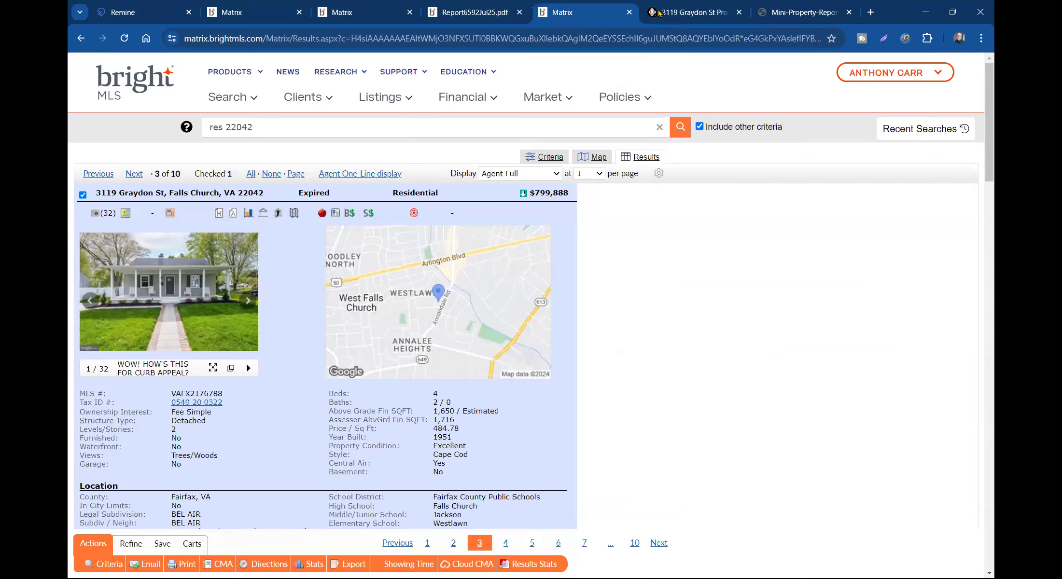
click(658, 13)
scroll(466, 231, down, 2)
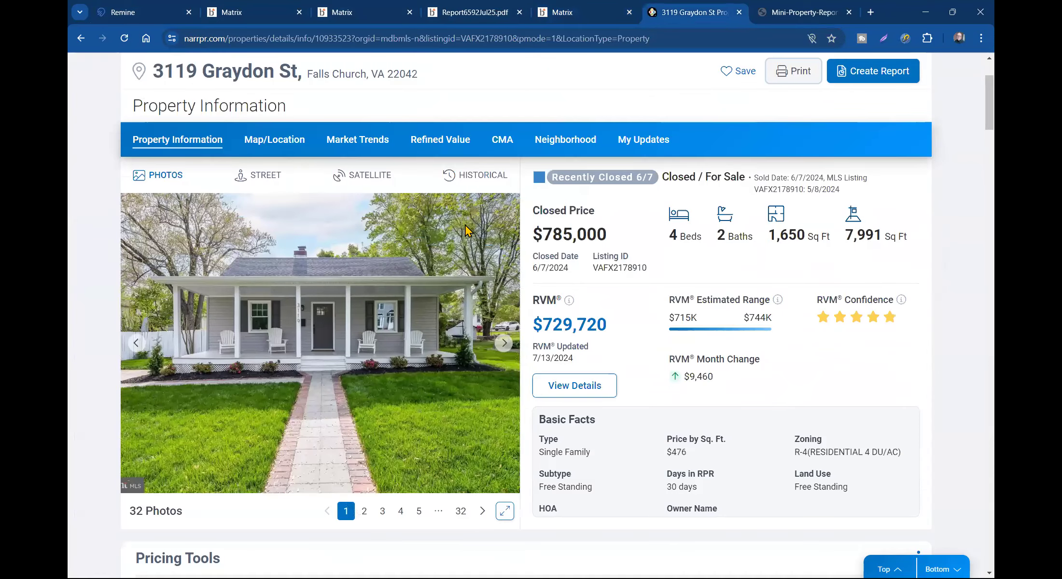
scroll(466, 231, down, 1)
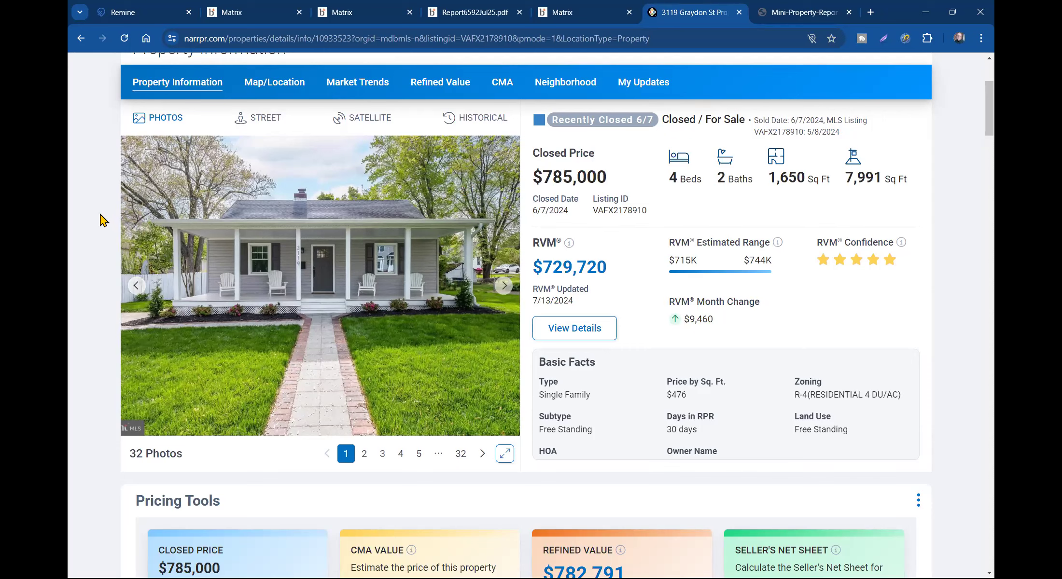
scroll(107, 241, down, 4)
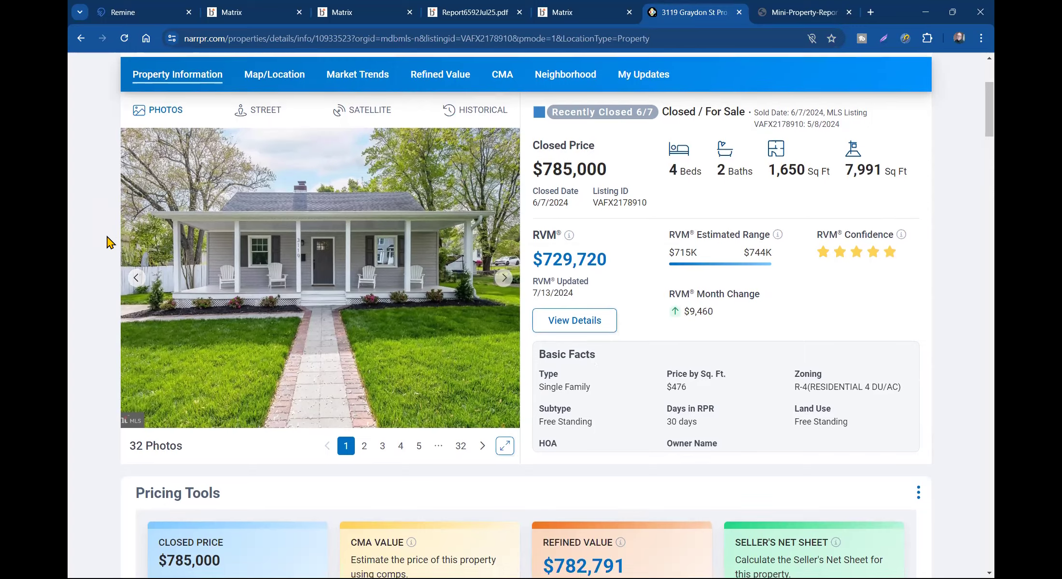
scroll(107, 237, up, 5)
scroll(106, 239, up, 2)
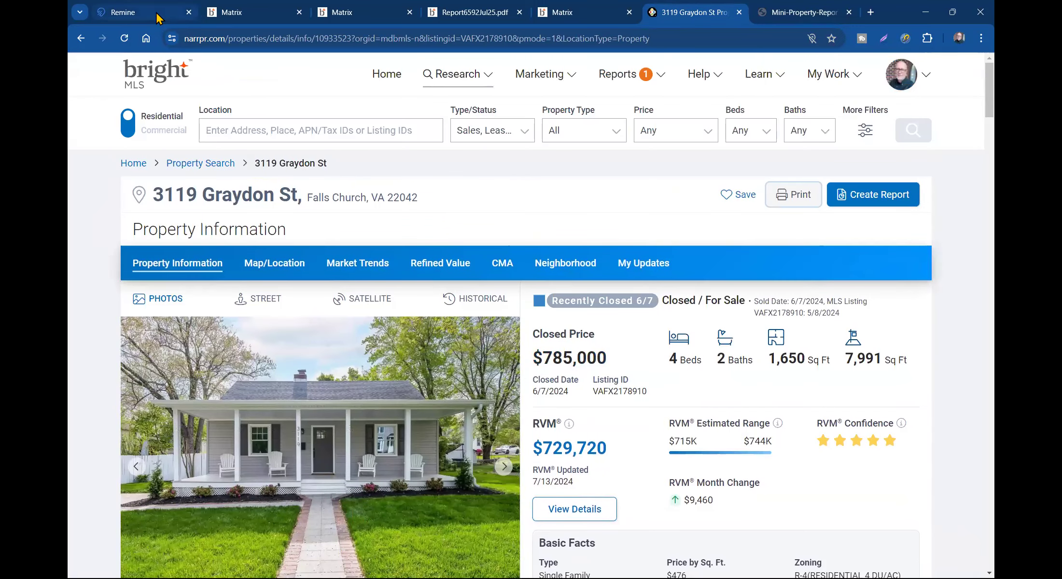
click(159, 13)
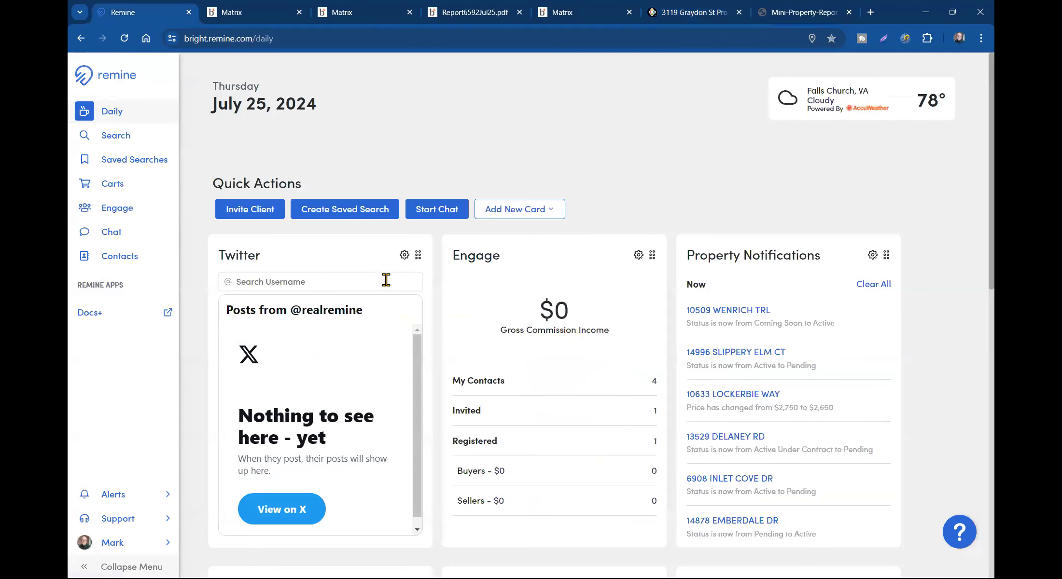
click(123, 136)
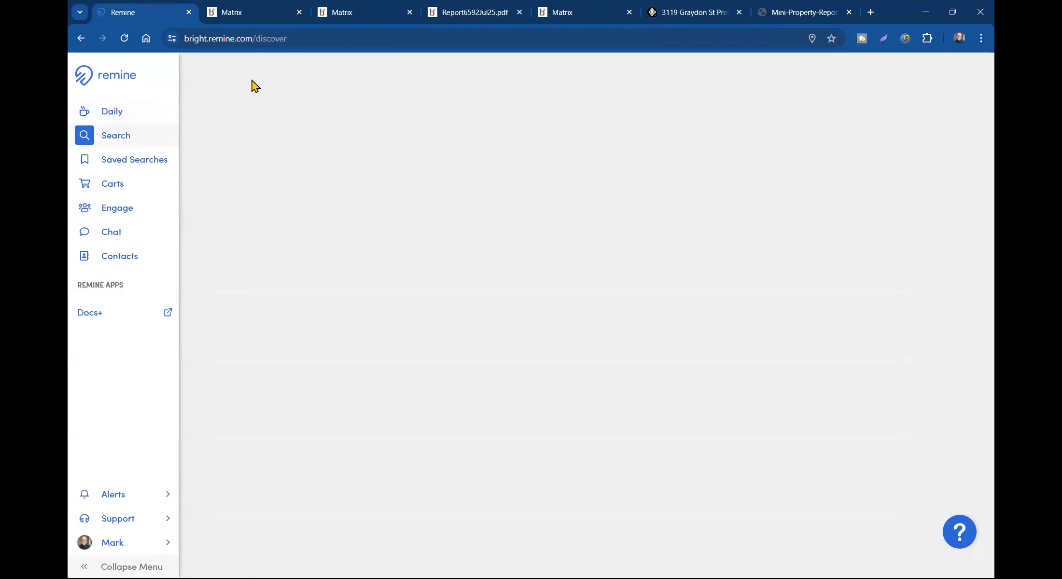
click(275, 105)
click(276, 71)
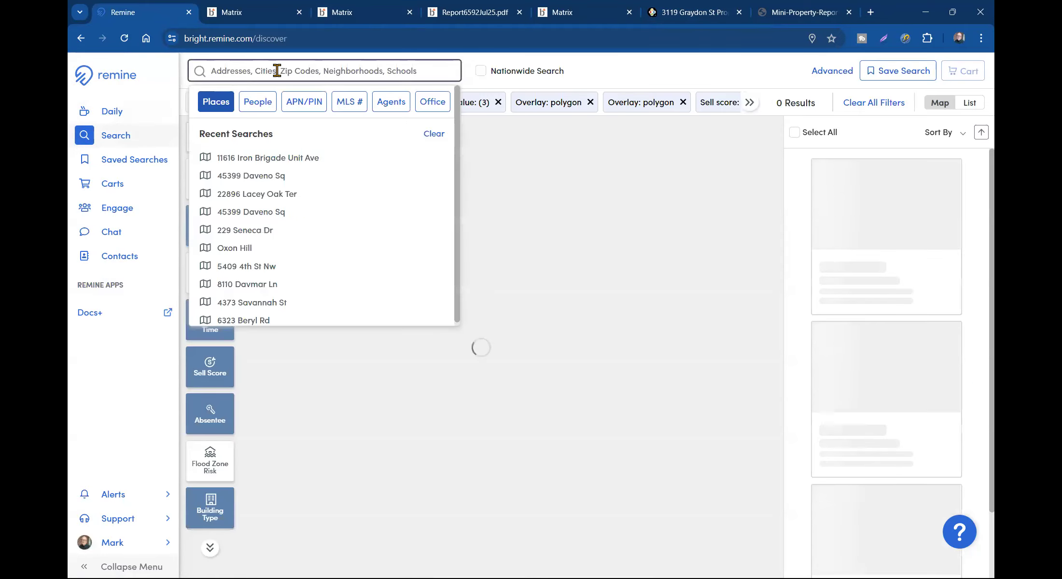
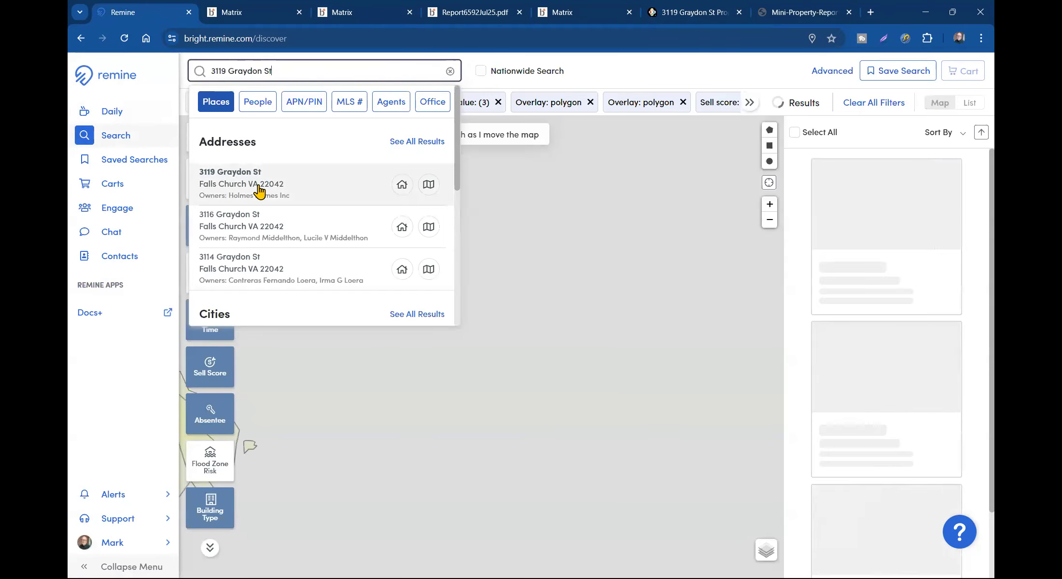
click(260, 189)
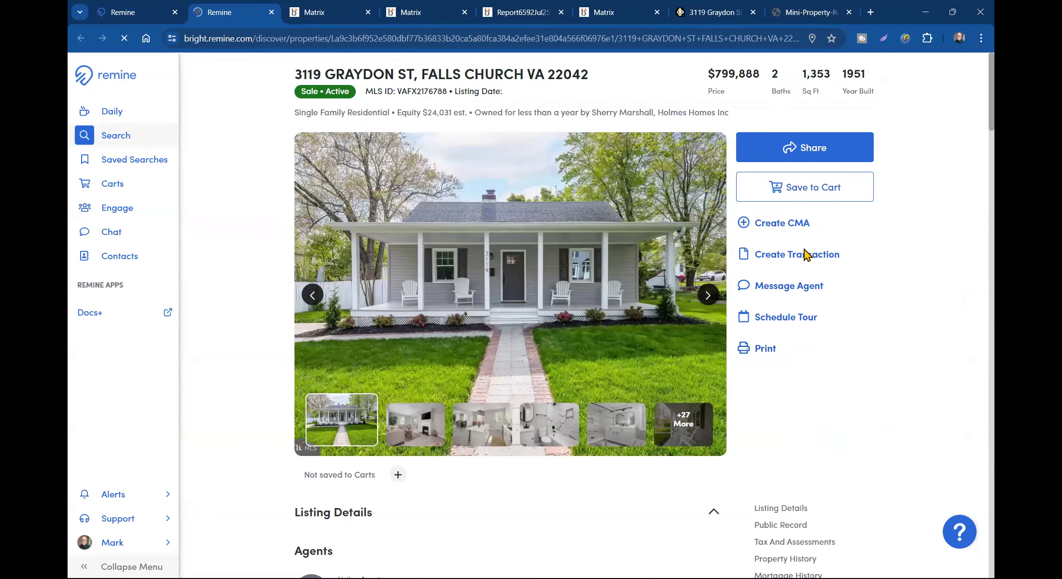
- Print the property in the Public Record One-Page layout with all valuations, then check the download
click(763, 350)
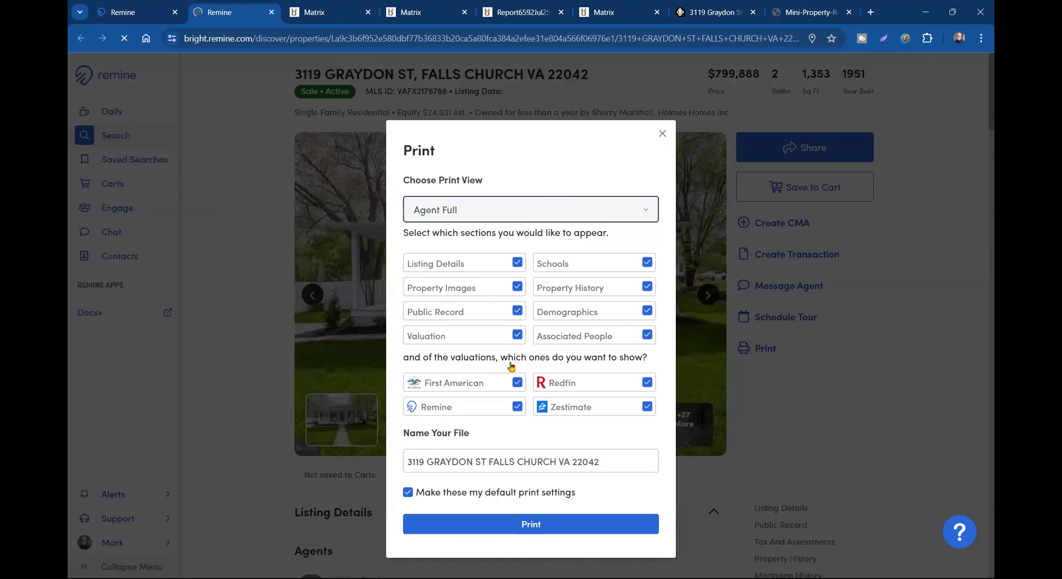
click(466, 212)
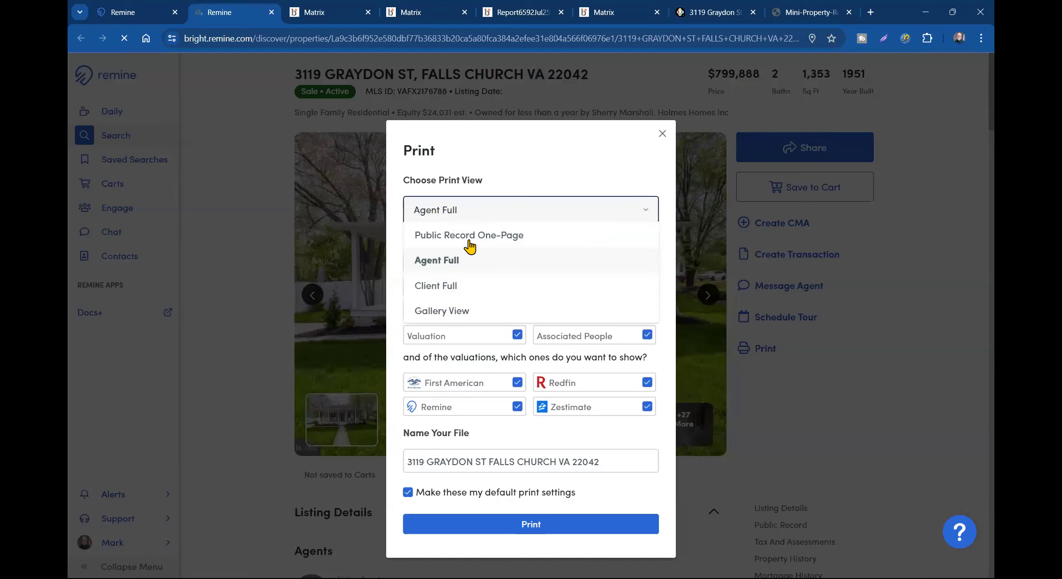
click(472, 237)
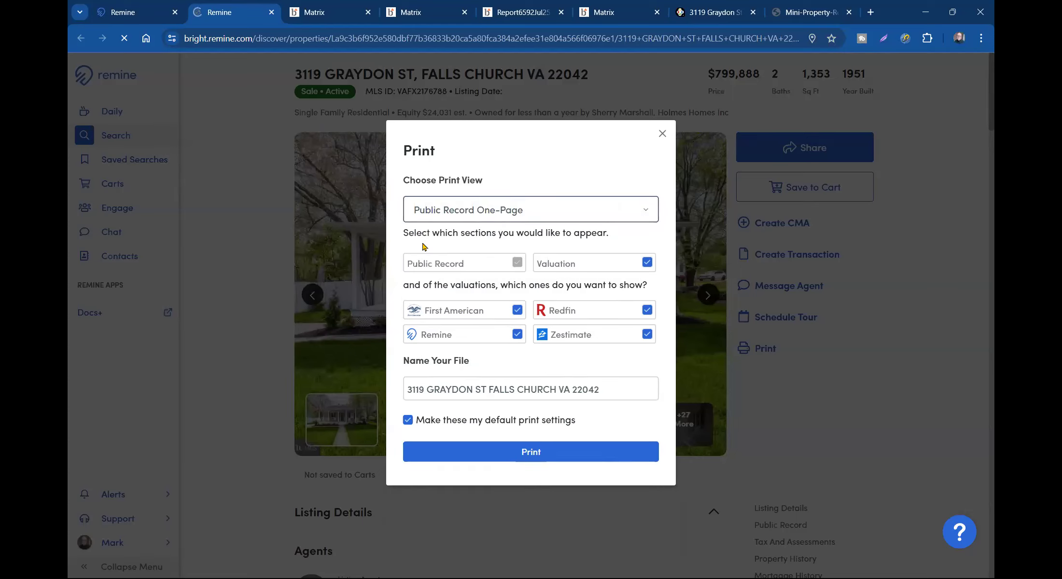
click(555, 457)
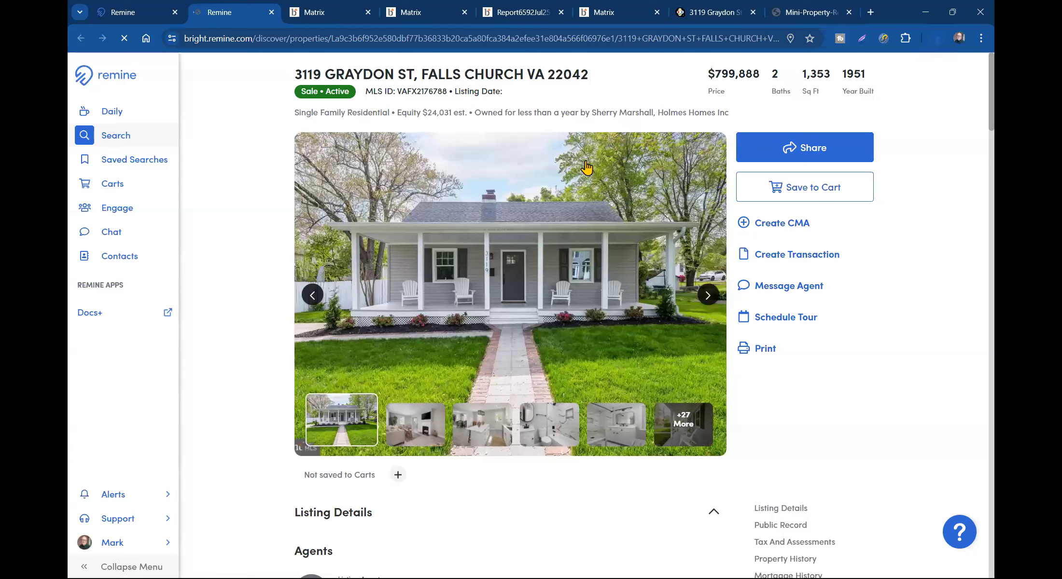
click(936, 44)
- Open the downloaded one-page PDF and highlight its home value estimates, including the $806,405 Redfin figure
click(832, 99)
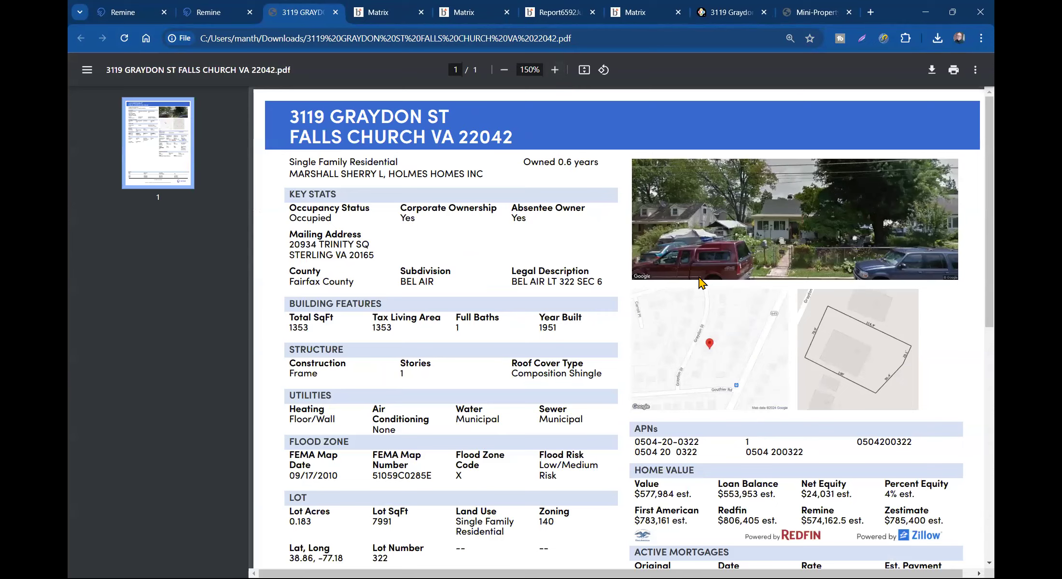
scroll(702, 284, right, 1)
key(alt+Tab)
key(alt+Tab)
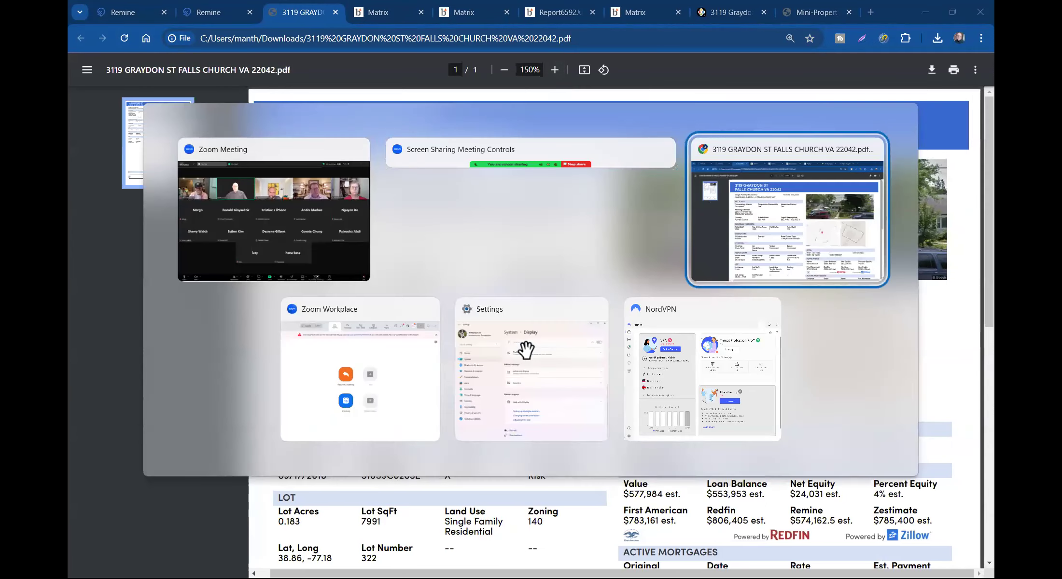
scroll(650, 300, down, 6)
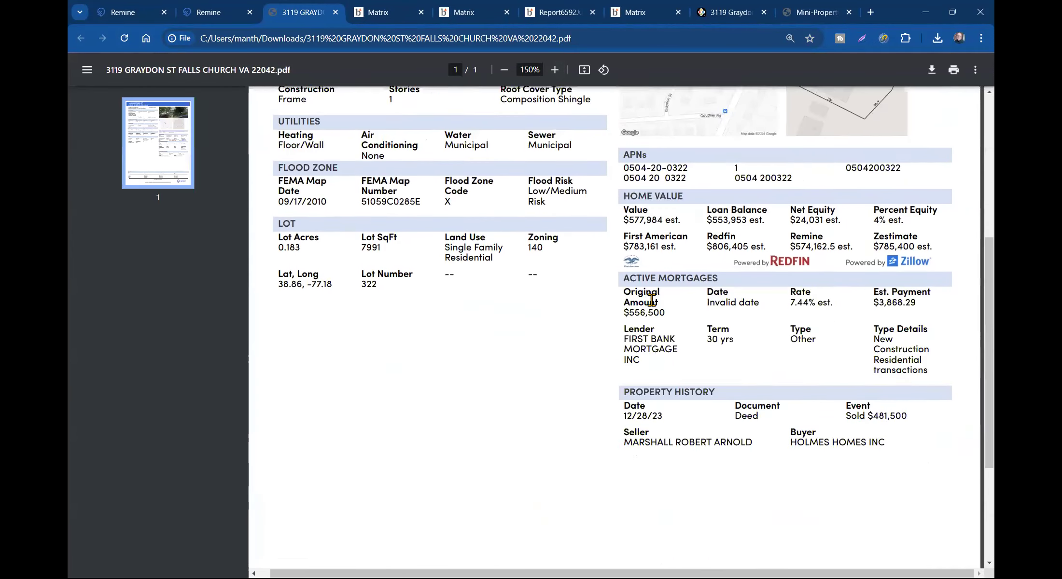
scroll(652, 299, up, 1)
drag(623, 219, 678, 218)
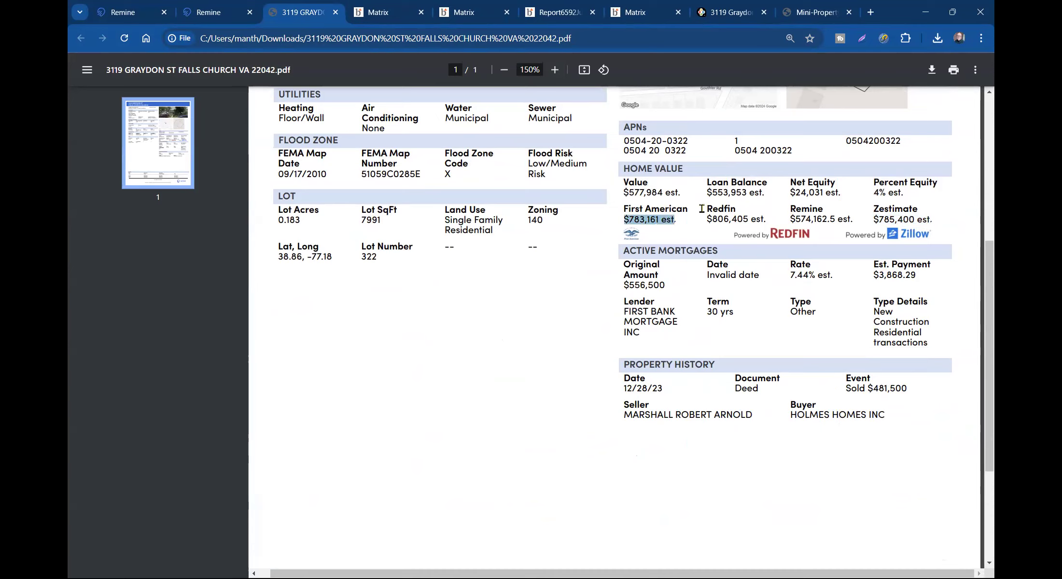
drag(704, 217, 853, 217)
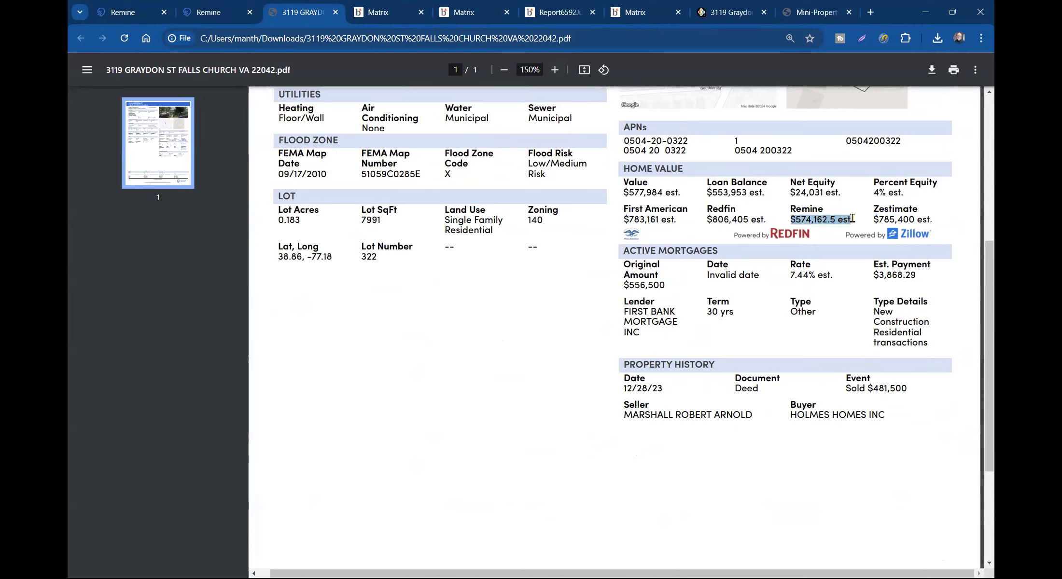
scroll(772, 246, up, 6)
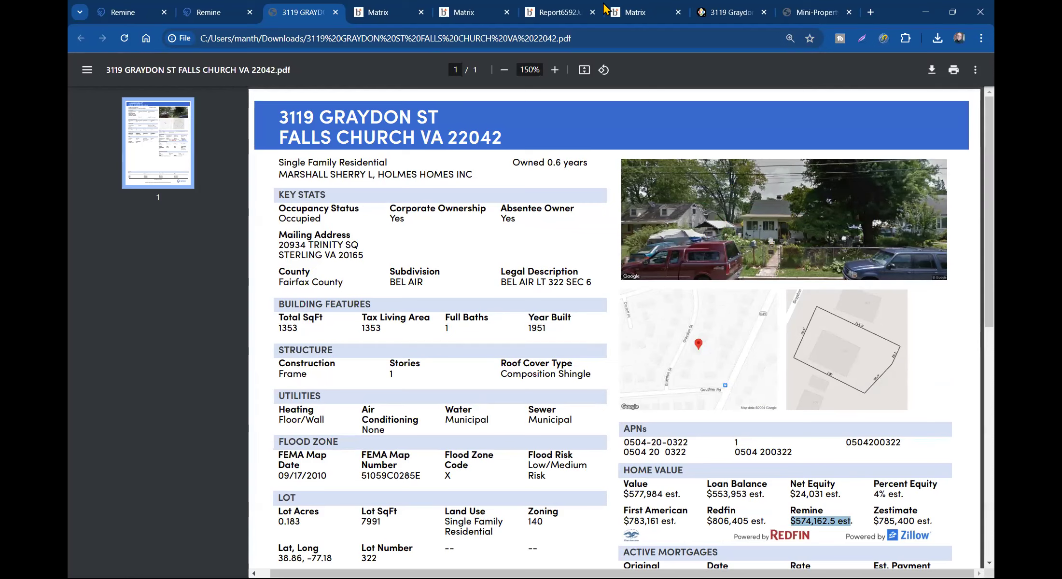
click(728, 16)
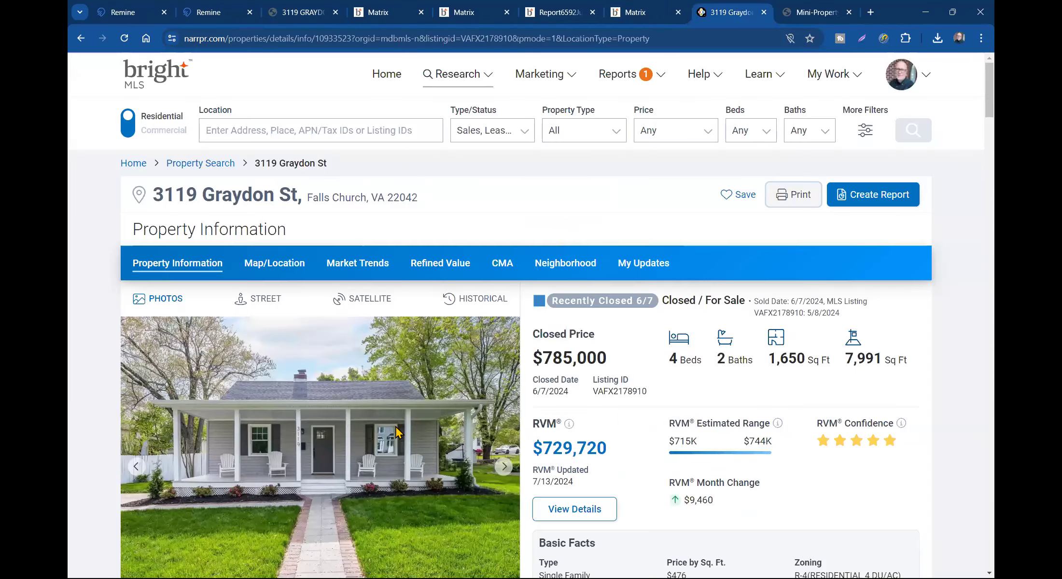
scroll(349, 467, down, 3)
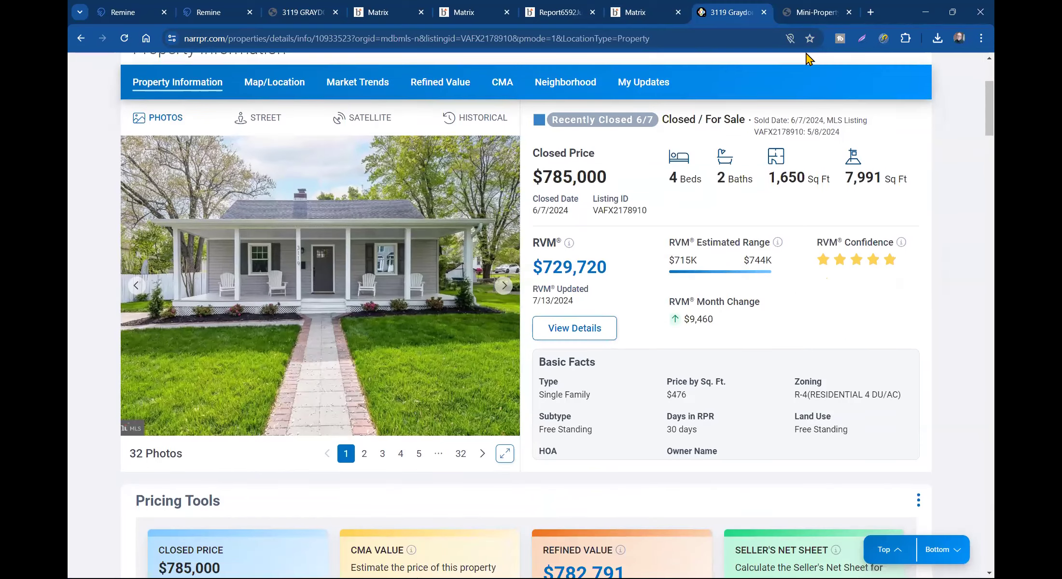
click(296, 13)
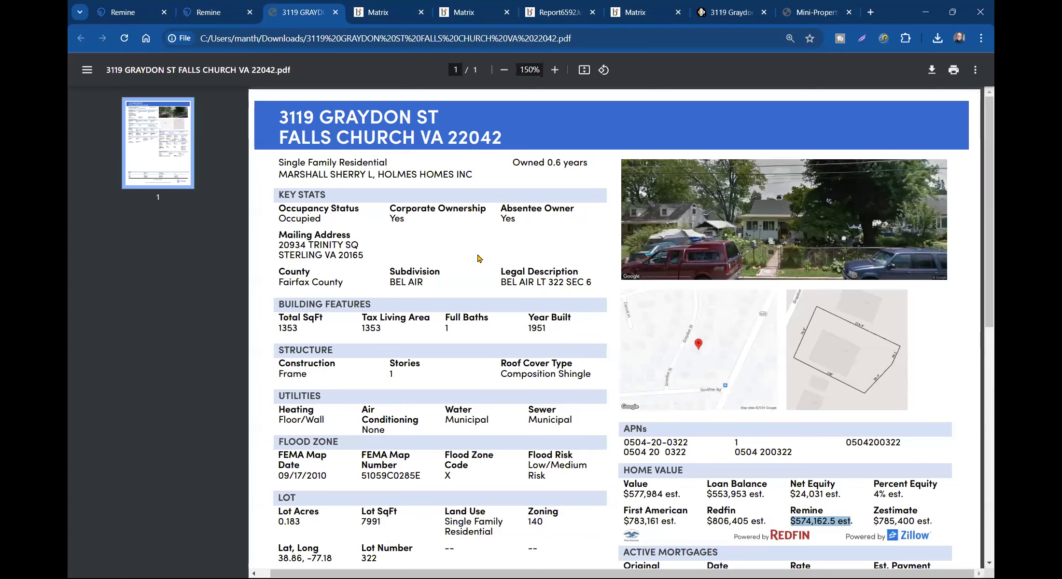
scroll(485, 313, down, 1)
scroll(485, 313, down, 1)
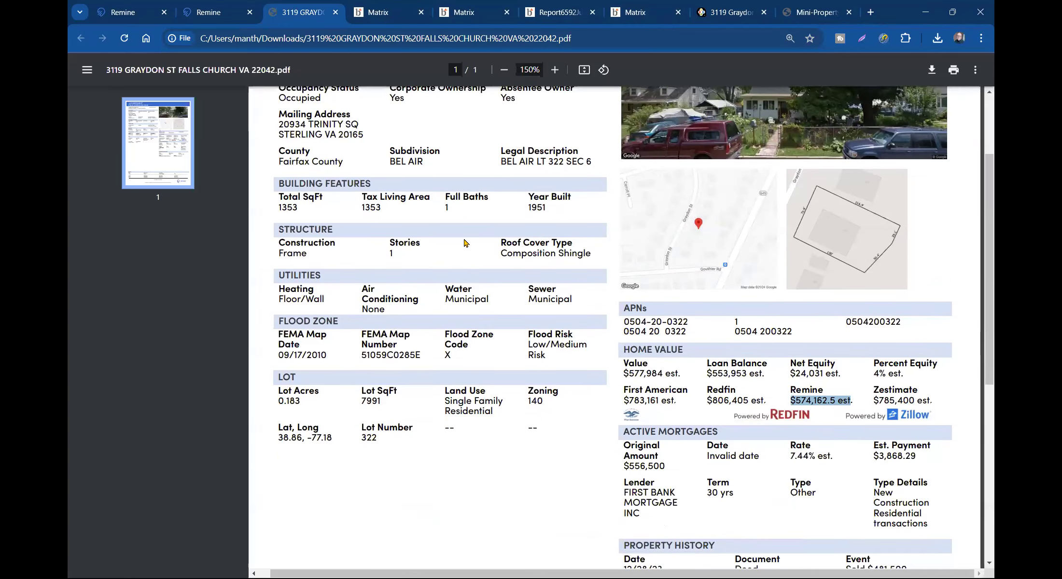
drag(458, 211, 444, 210)
click(444, 210)
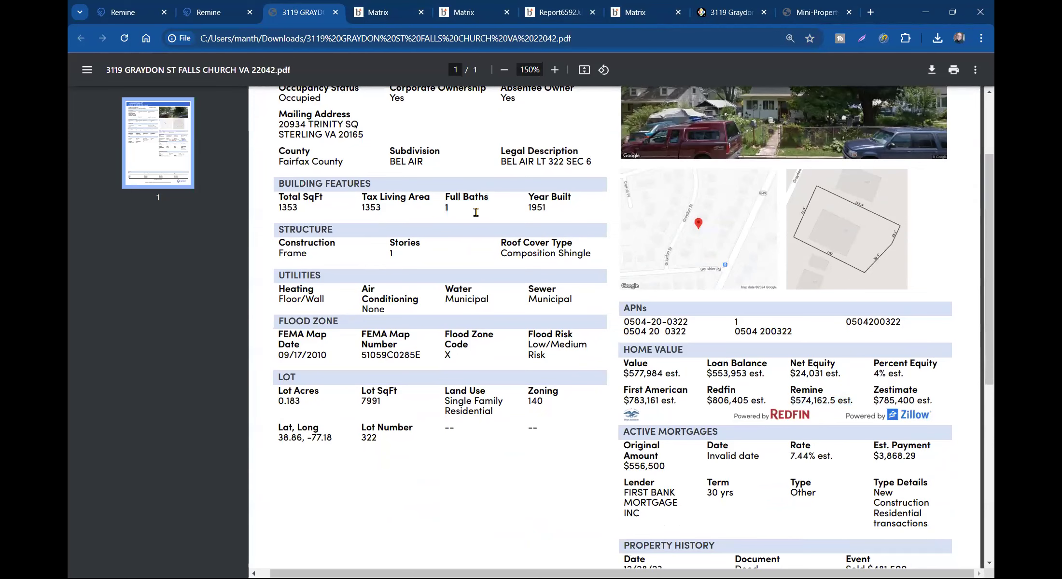
scroll(476, 221, up, 1)
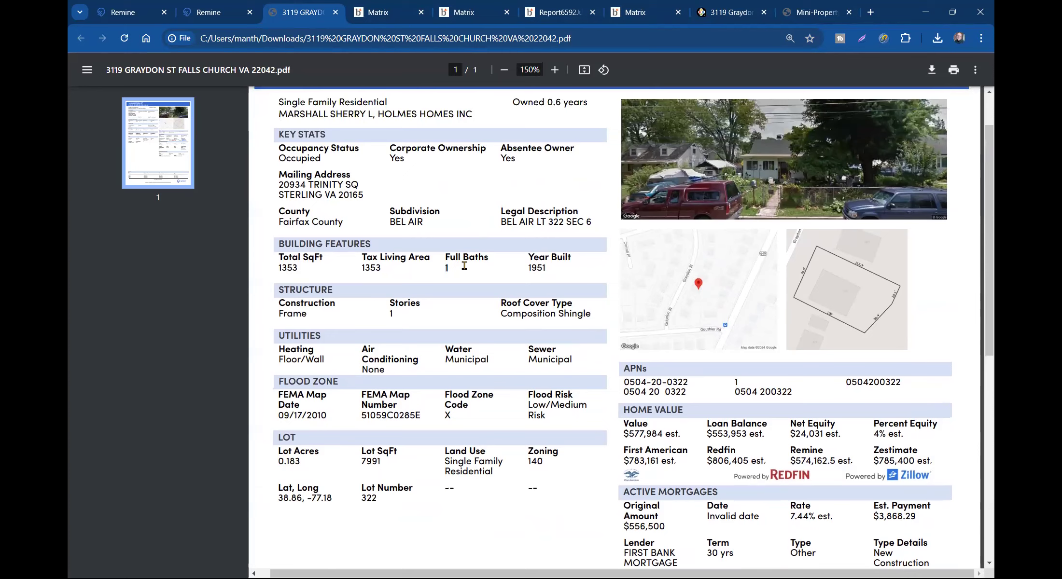
scroll(496, 269, up, 1)
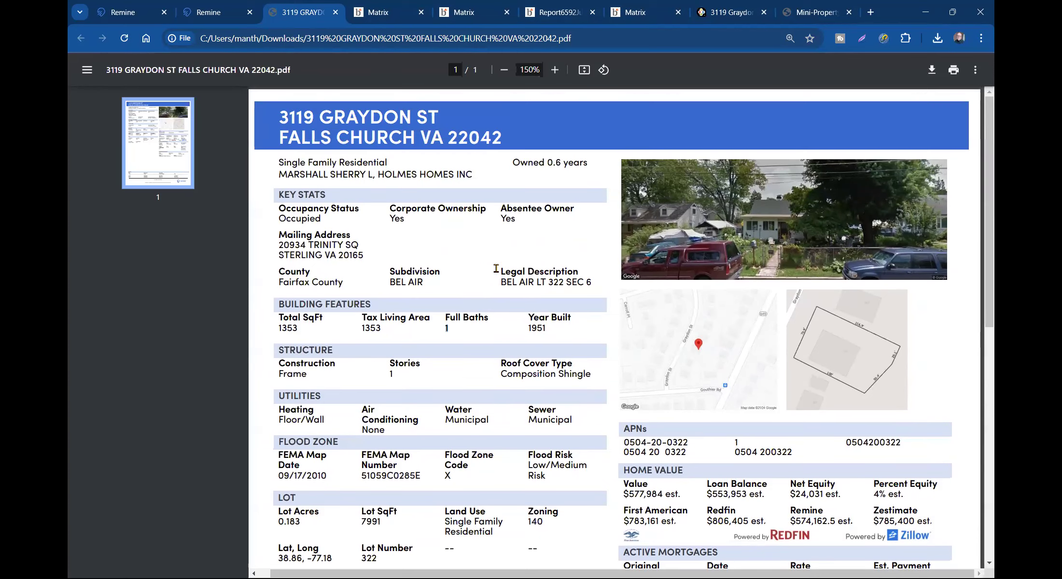
scroll(516, 279, down, 1)
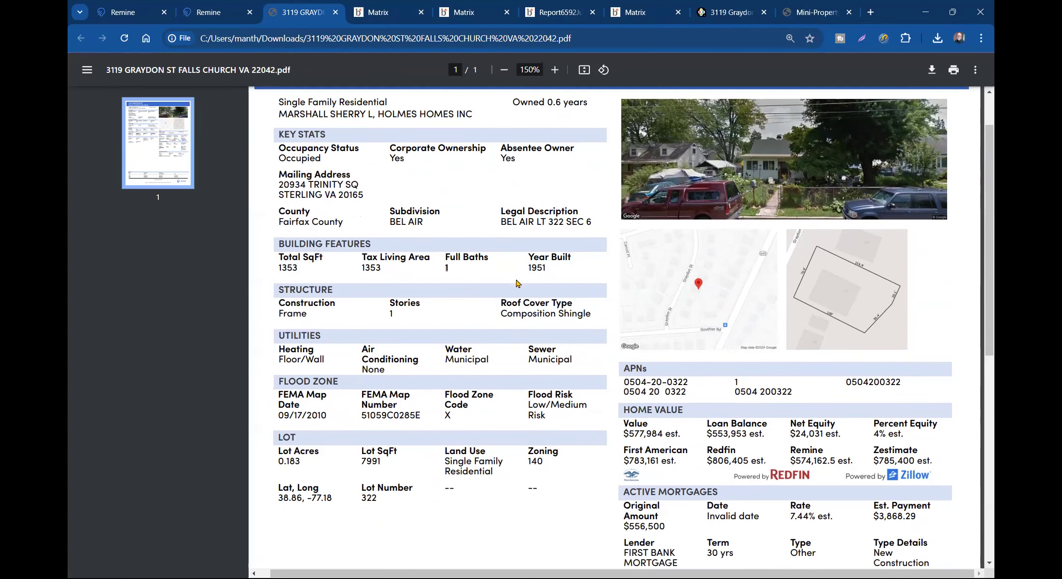
scroll(502, 279, down, 3)
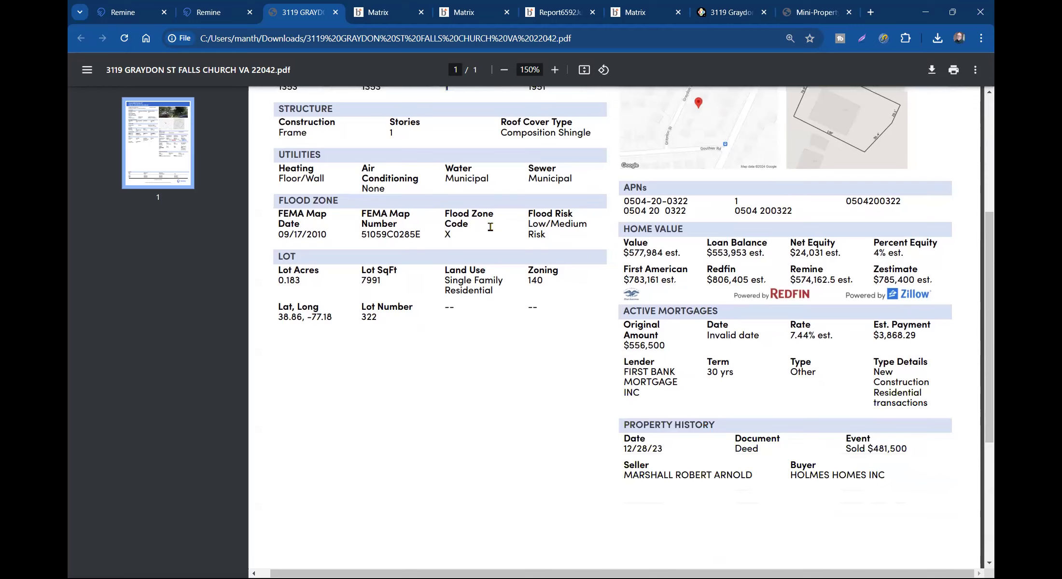
scroll(460, 257, down, 3)
scroll(460, 257, down, 1)
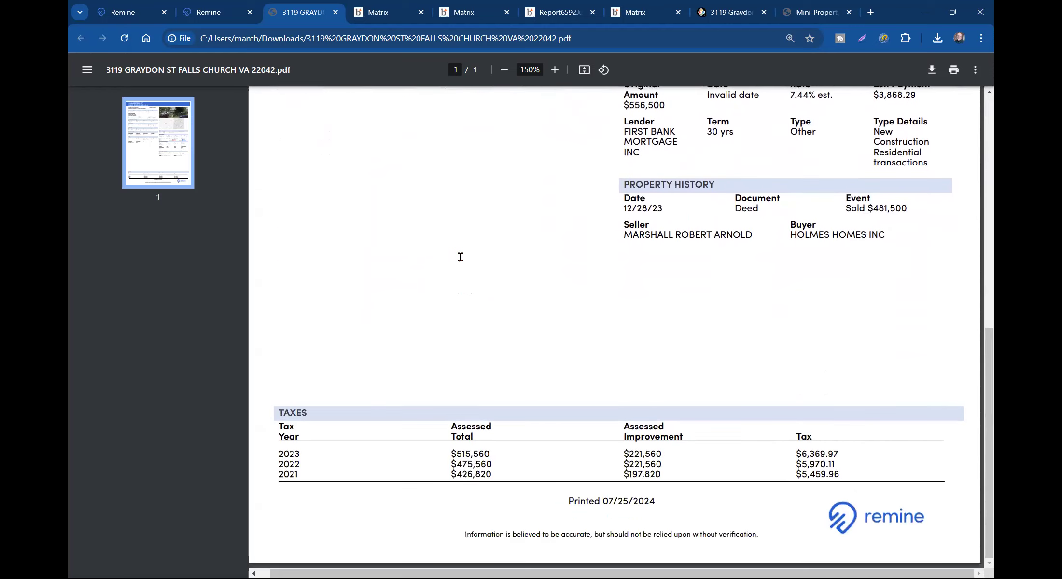
scroll(460, 257, up, 8)
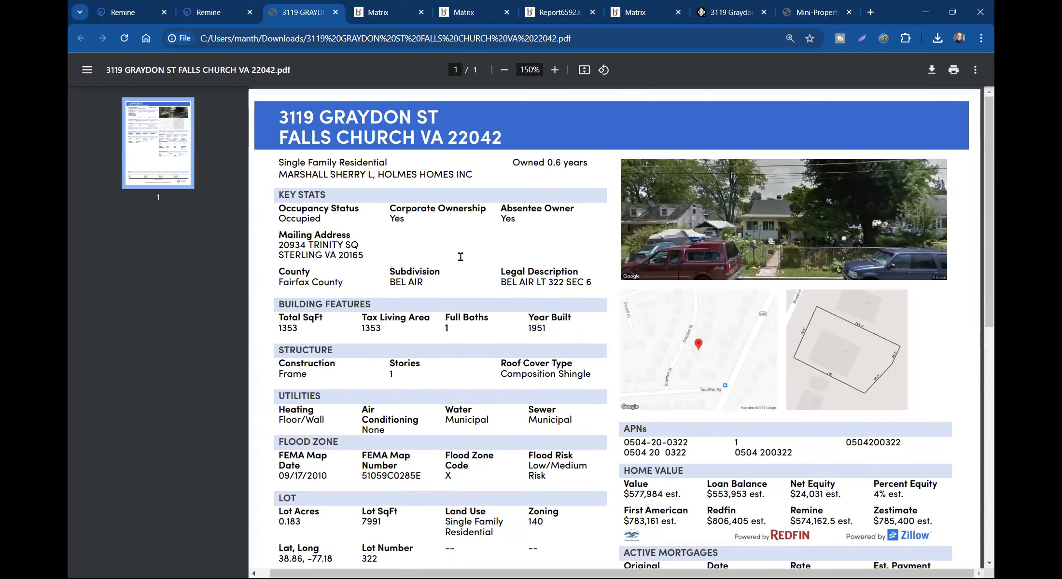
scroll(488, 263, down, 4)
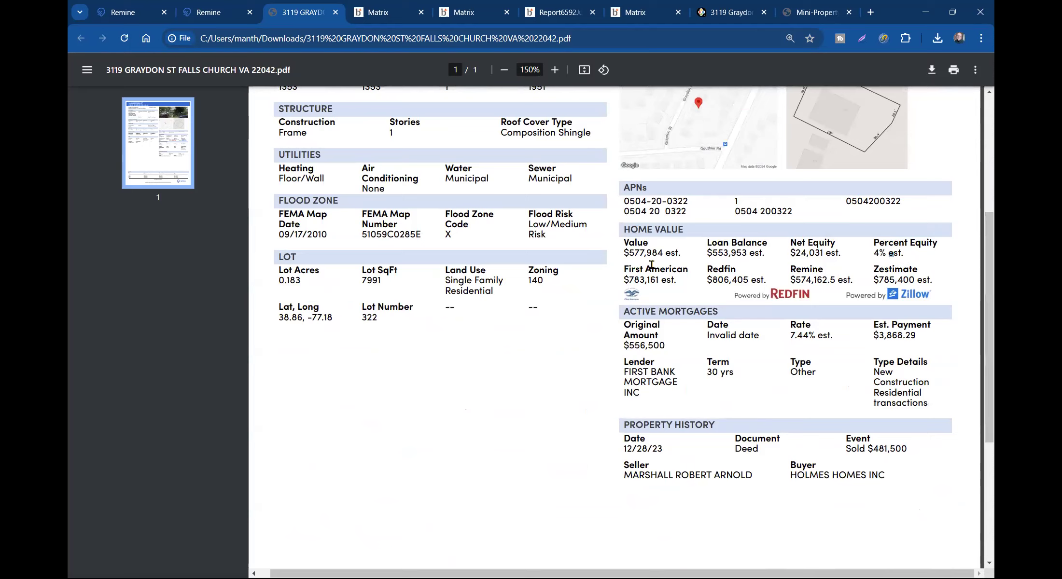
drag(624, 229, 937, 301)
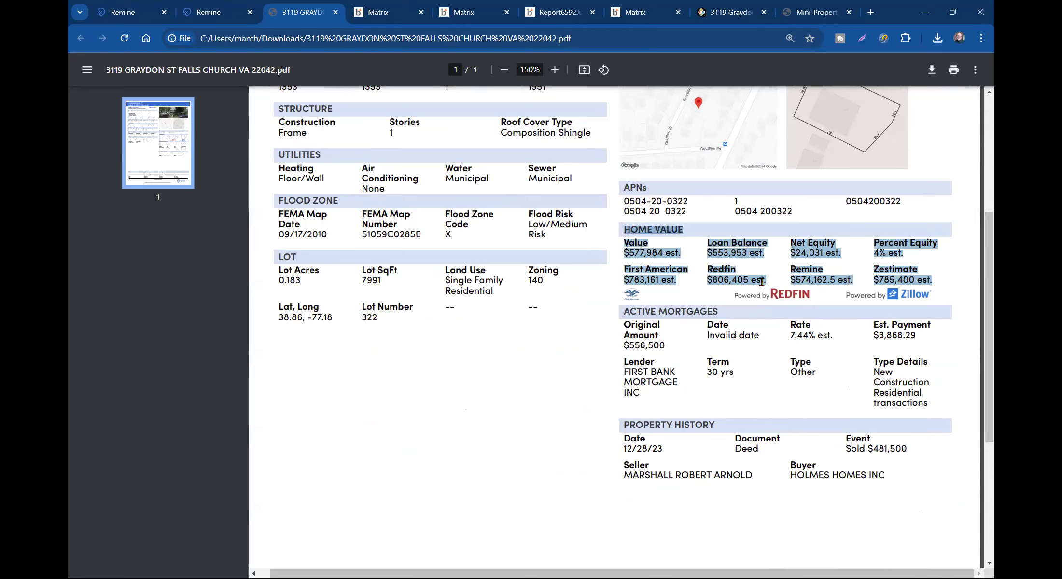
click(744, 280)
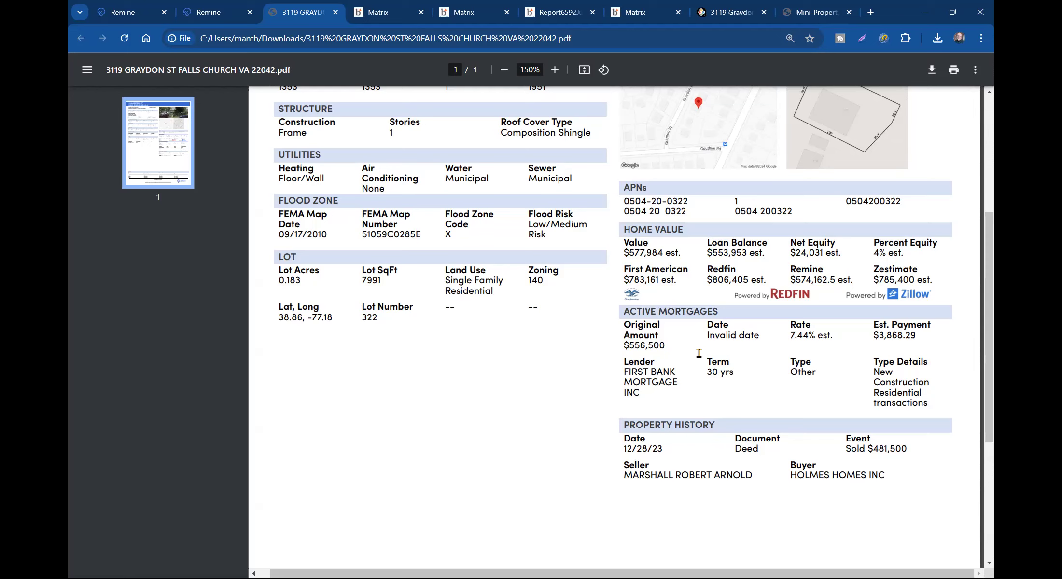
scroll(697, 338, down, 3)
double_click(694, 296)
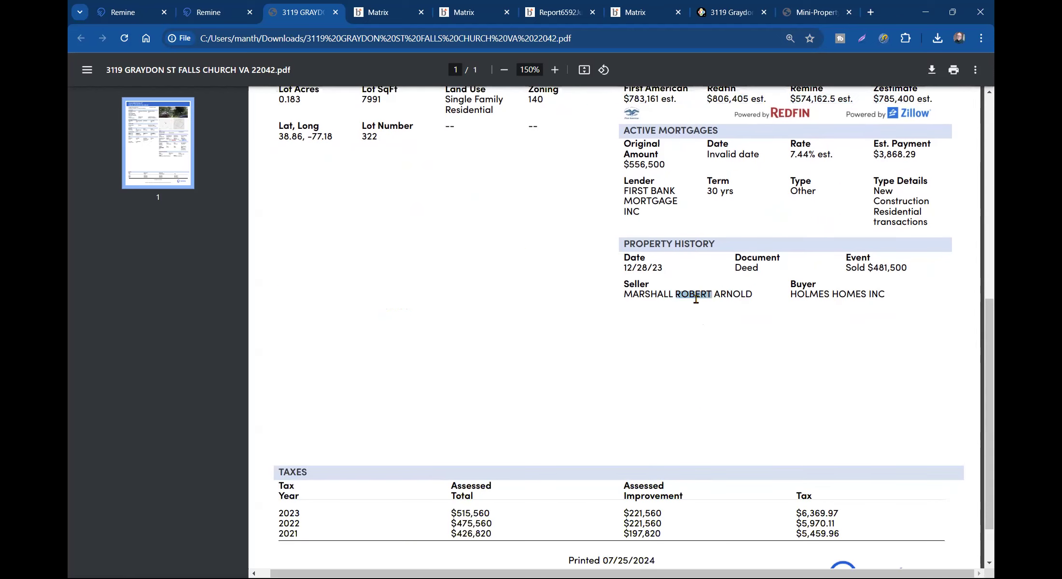
click(694, 340)
scroll(696, 338, up, 8)
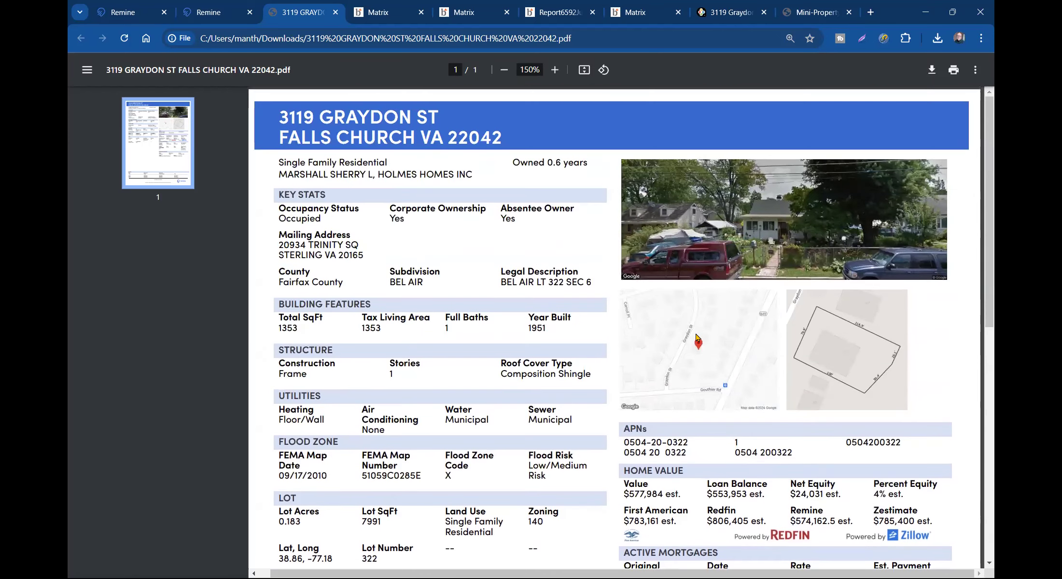
mouse_move(218, 15)
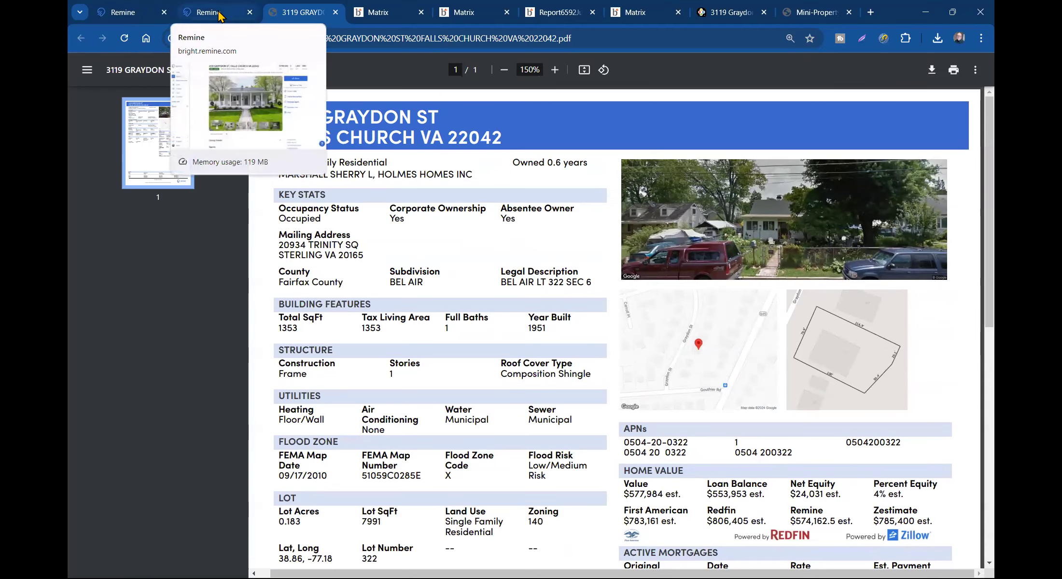
- Glance over the Remine tabs, then take the Matrix CMA back to its eight-comparable table
click(218, 15)
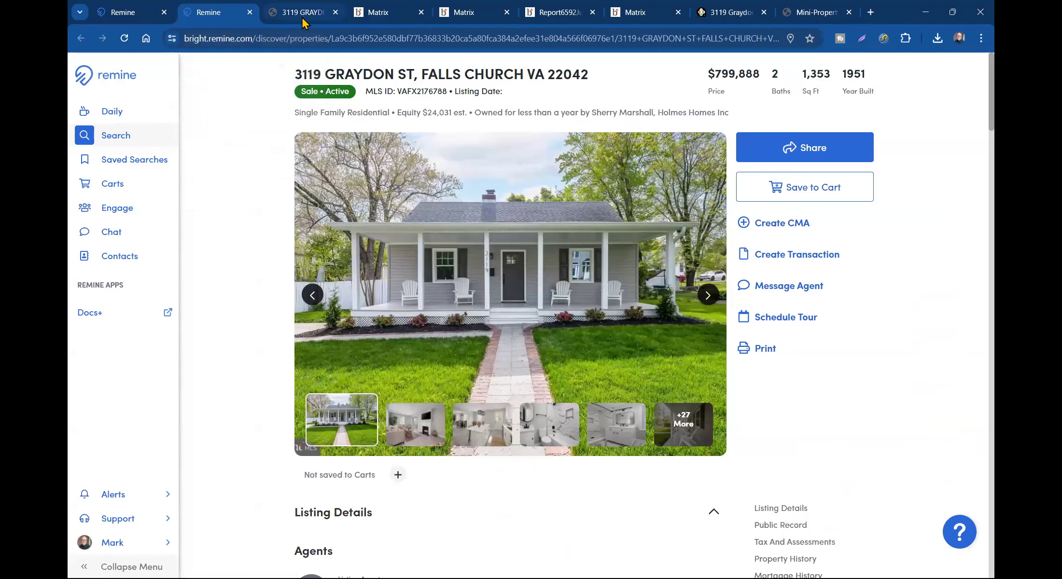
click(124, 18)
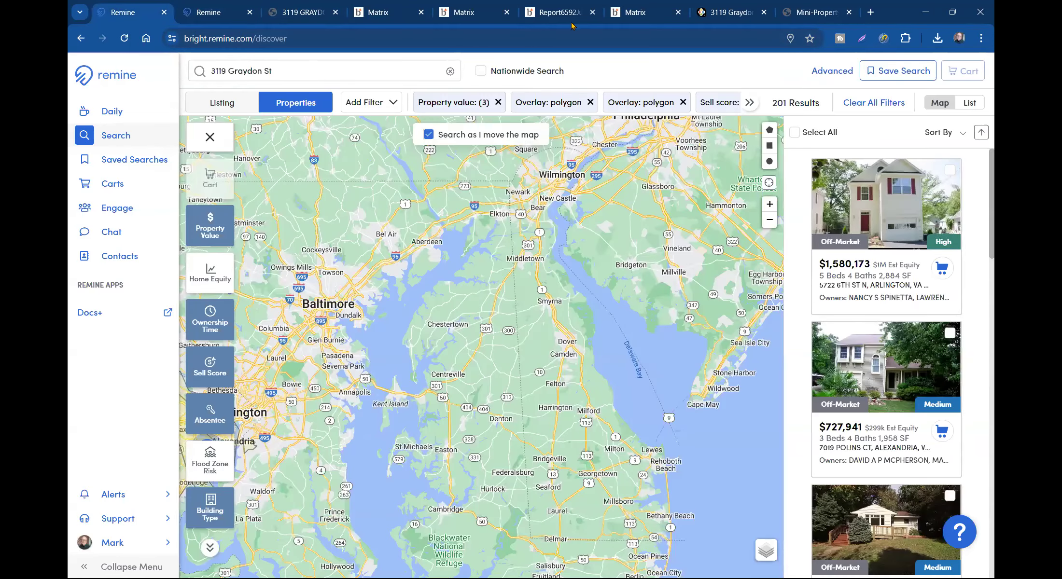
click(480, 16)
click(383, 13)
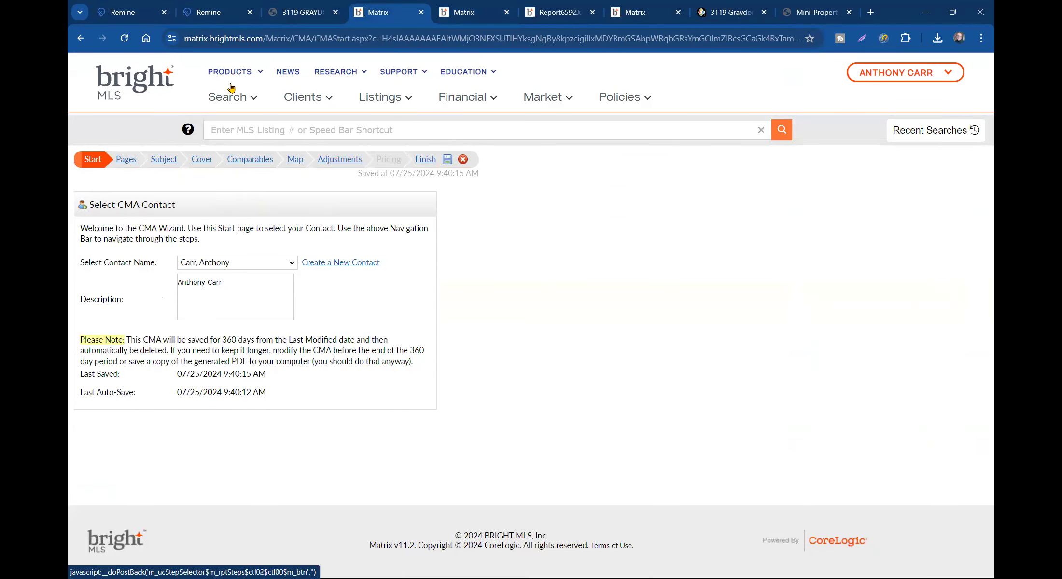
click(81, 38)
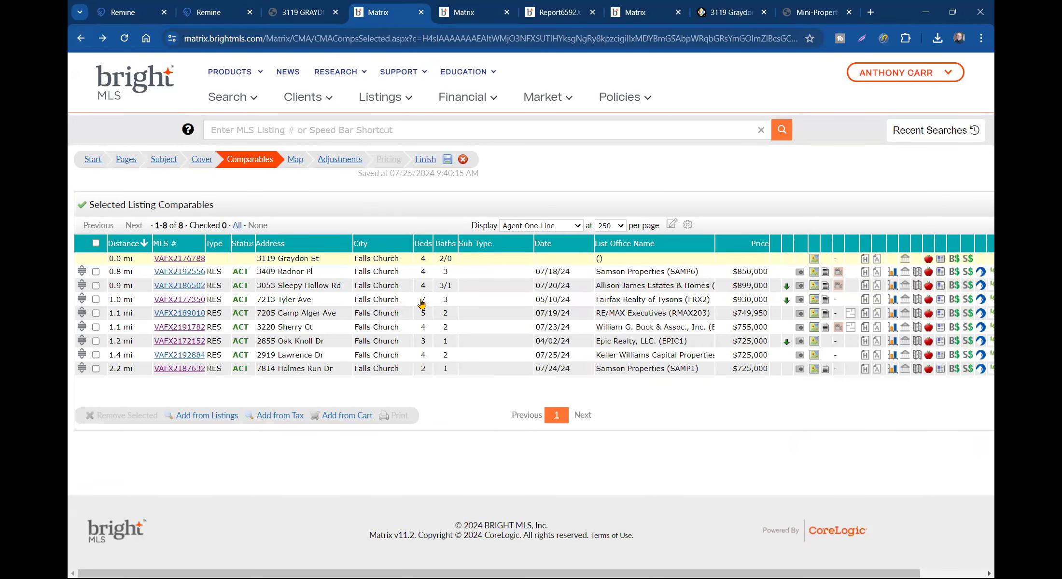
click(466, 18)
click(555, 14)
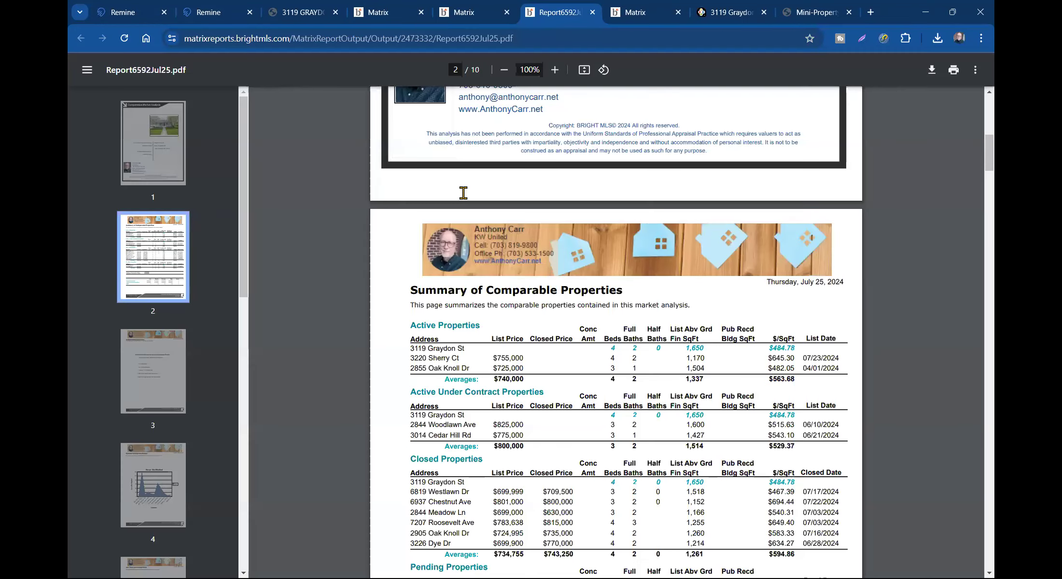
scroll(558, 295, up, 10)
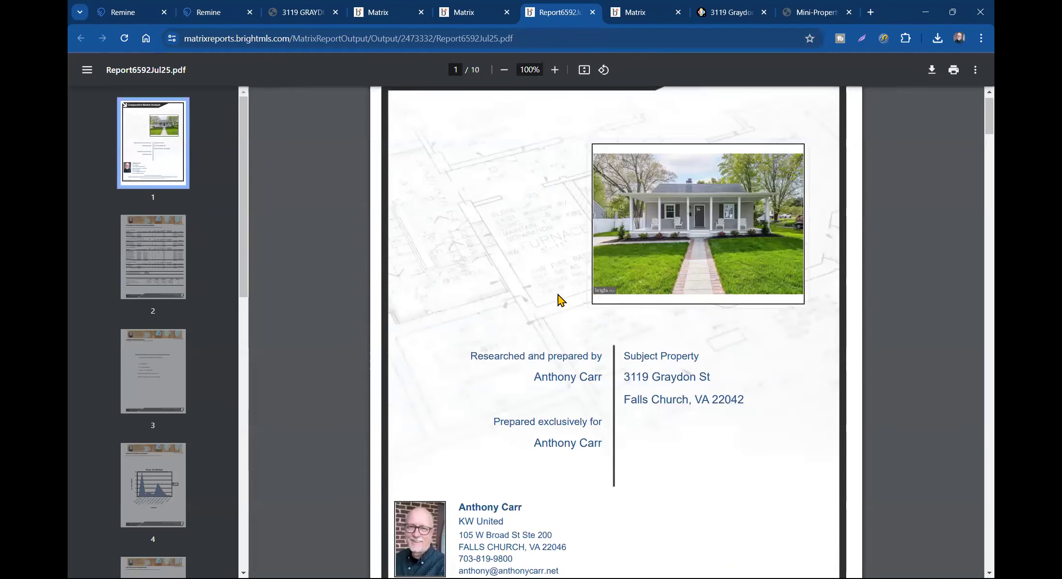
scroll(560, 299, up, 1)
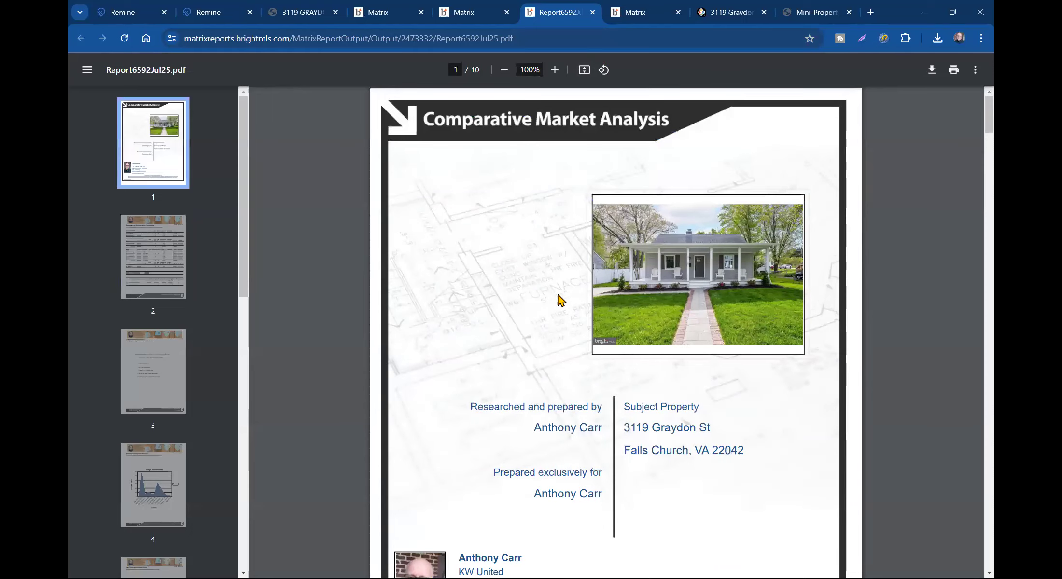
click(730, 14)
scroll(365, 292, up, 3)
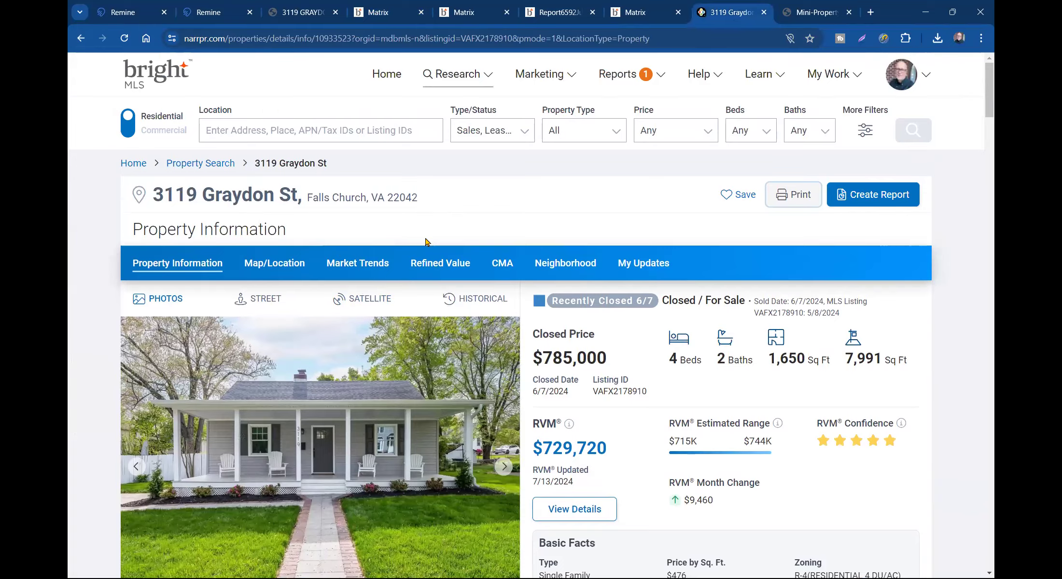
scroll(427, 240, down, 6)
scroll(550, 330, up, 6)
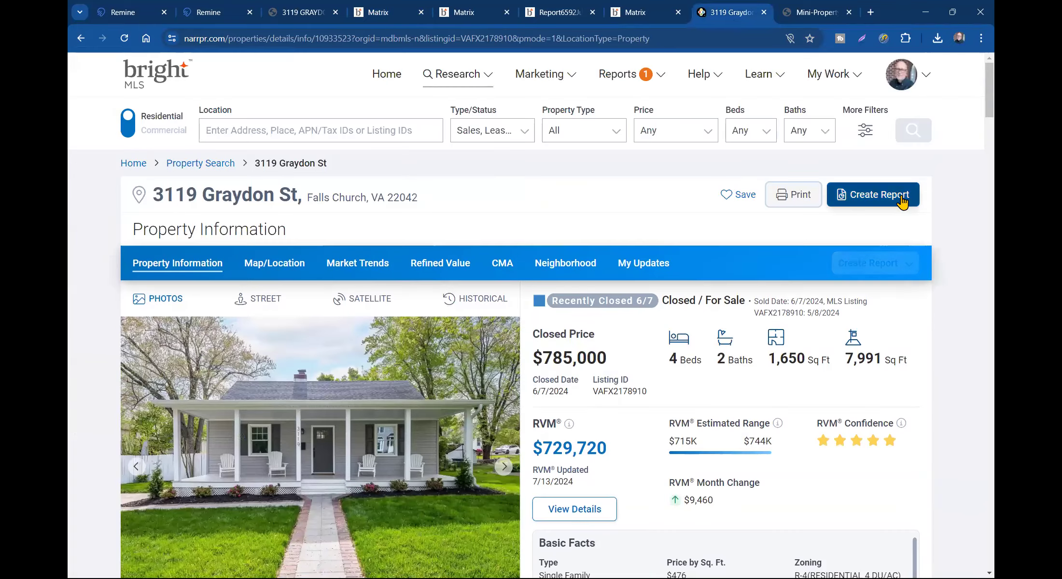
click(885, 199)
scroll(399, 331, down, 7)
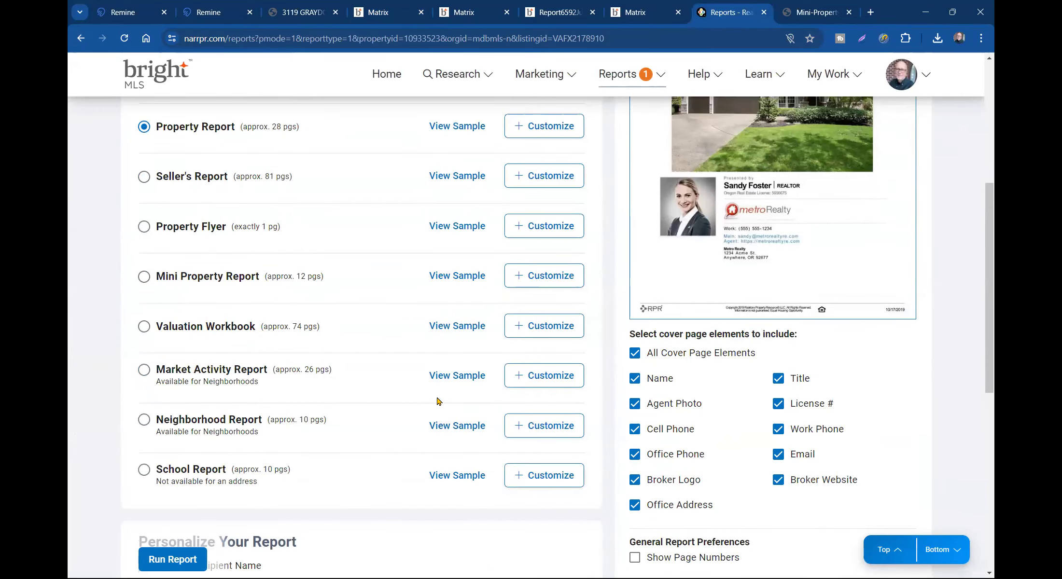
scroll(437, 401, up, 6)
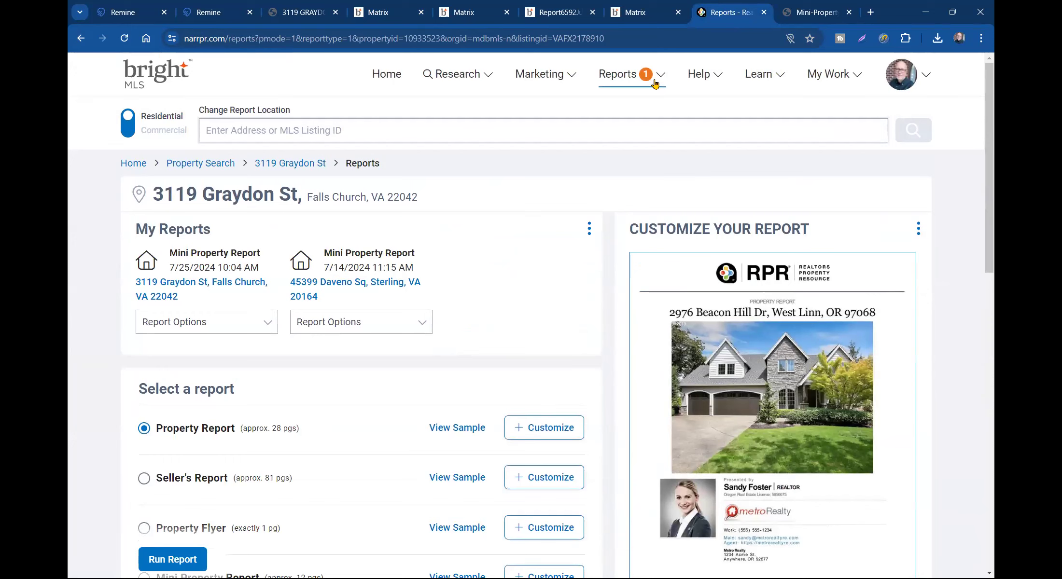
click(808, 13)
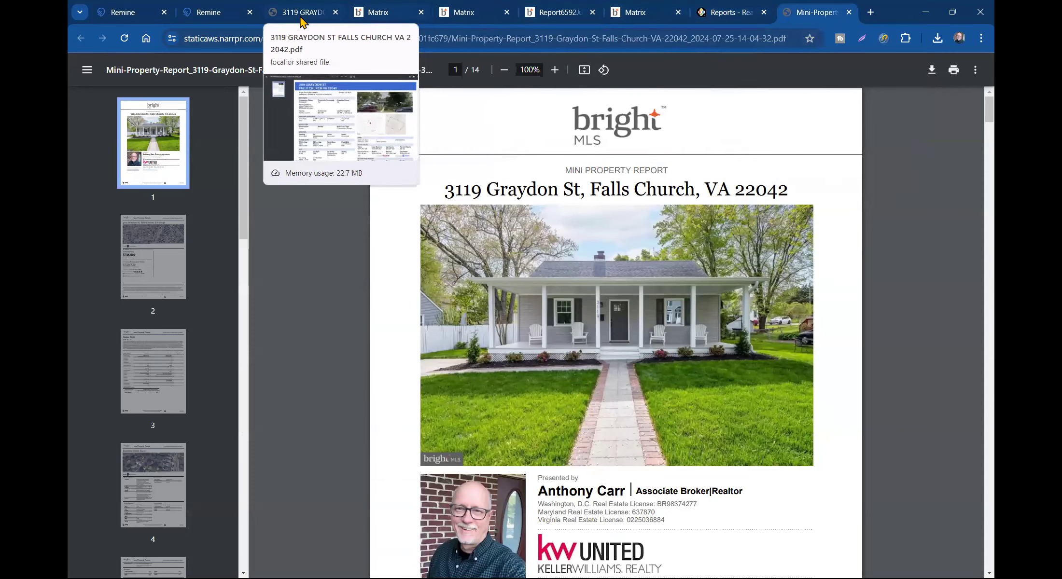
click(218, 14)
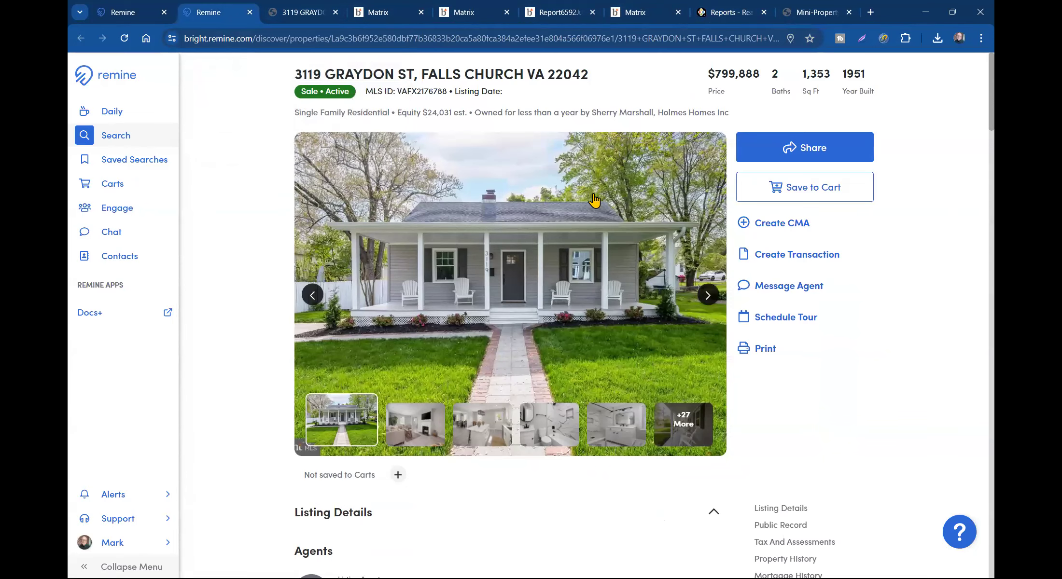
click(297, 13)
scroll(757, 320, down, 4)
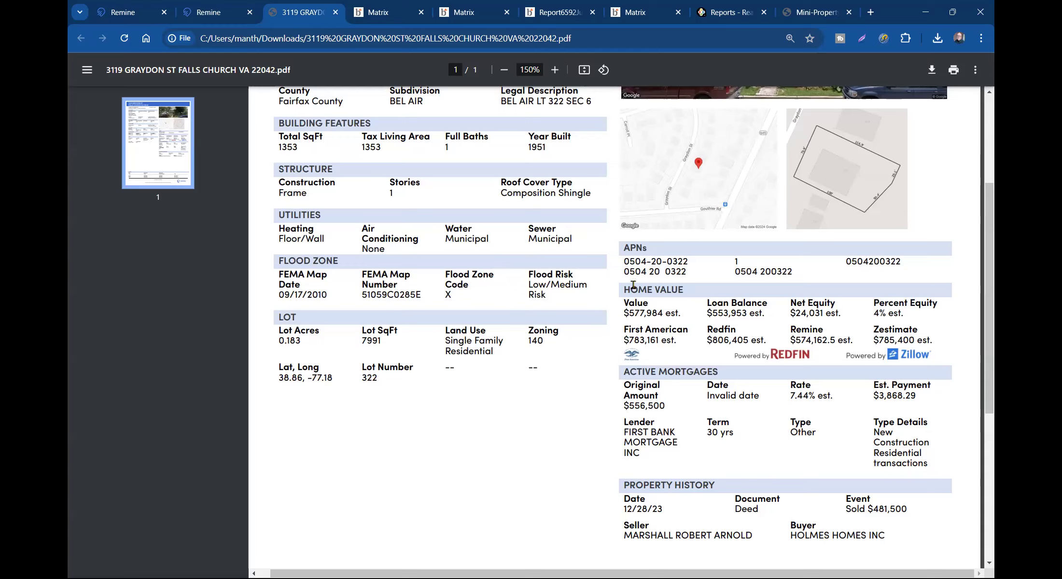
drag(625, 289, 940, 363)
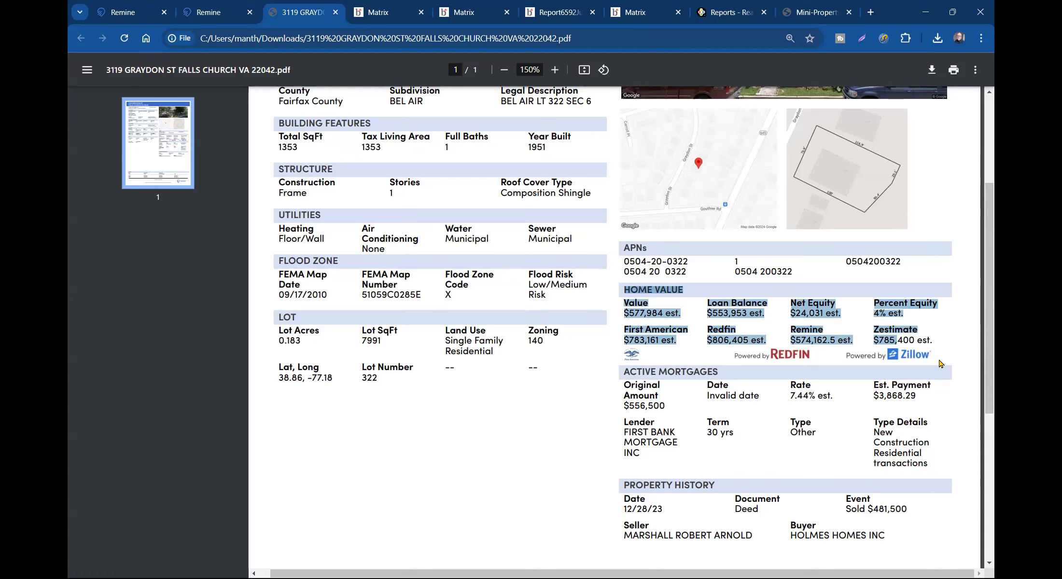
click(389, 16)
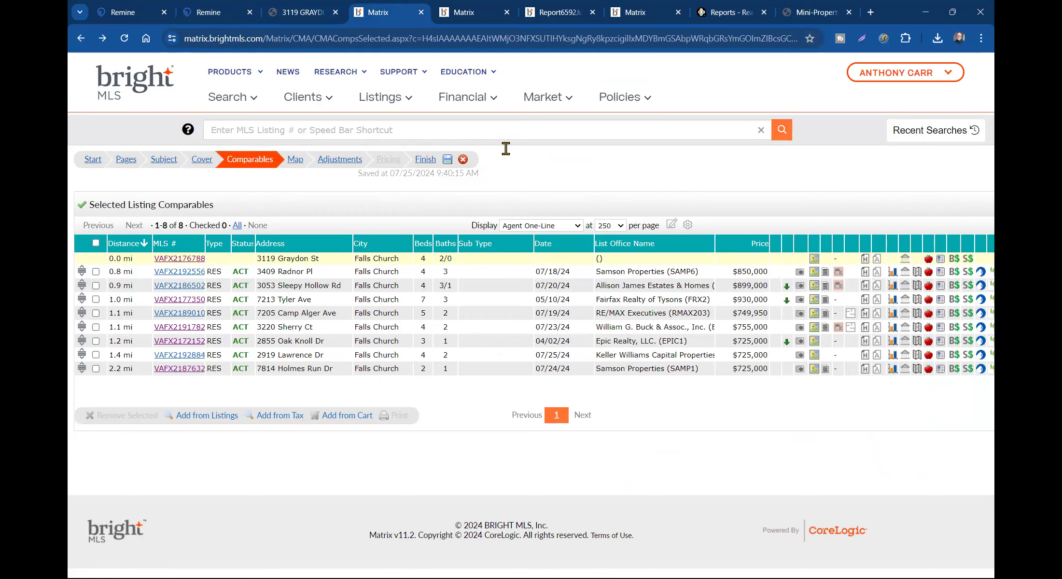
click(576, 16)
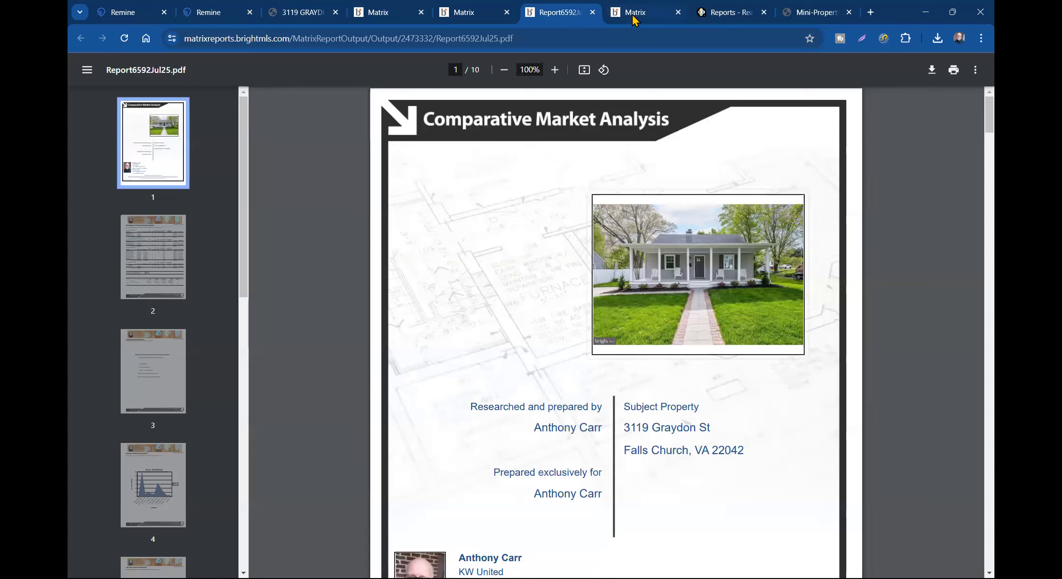